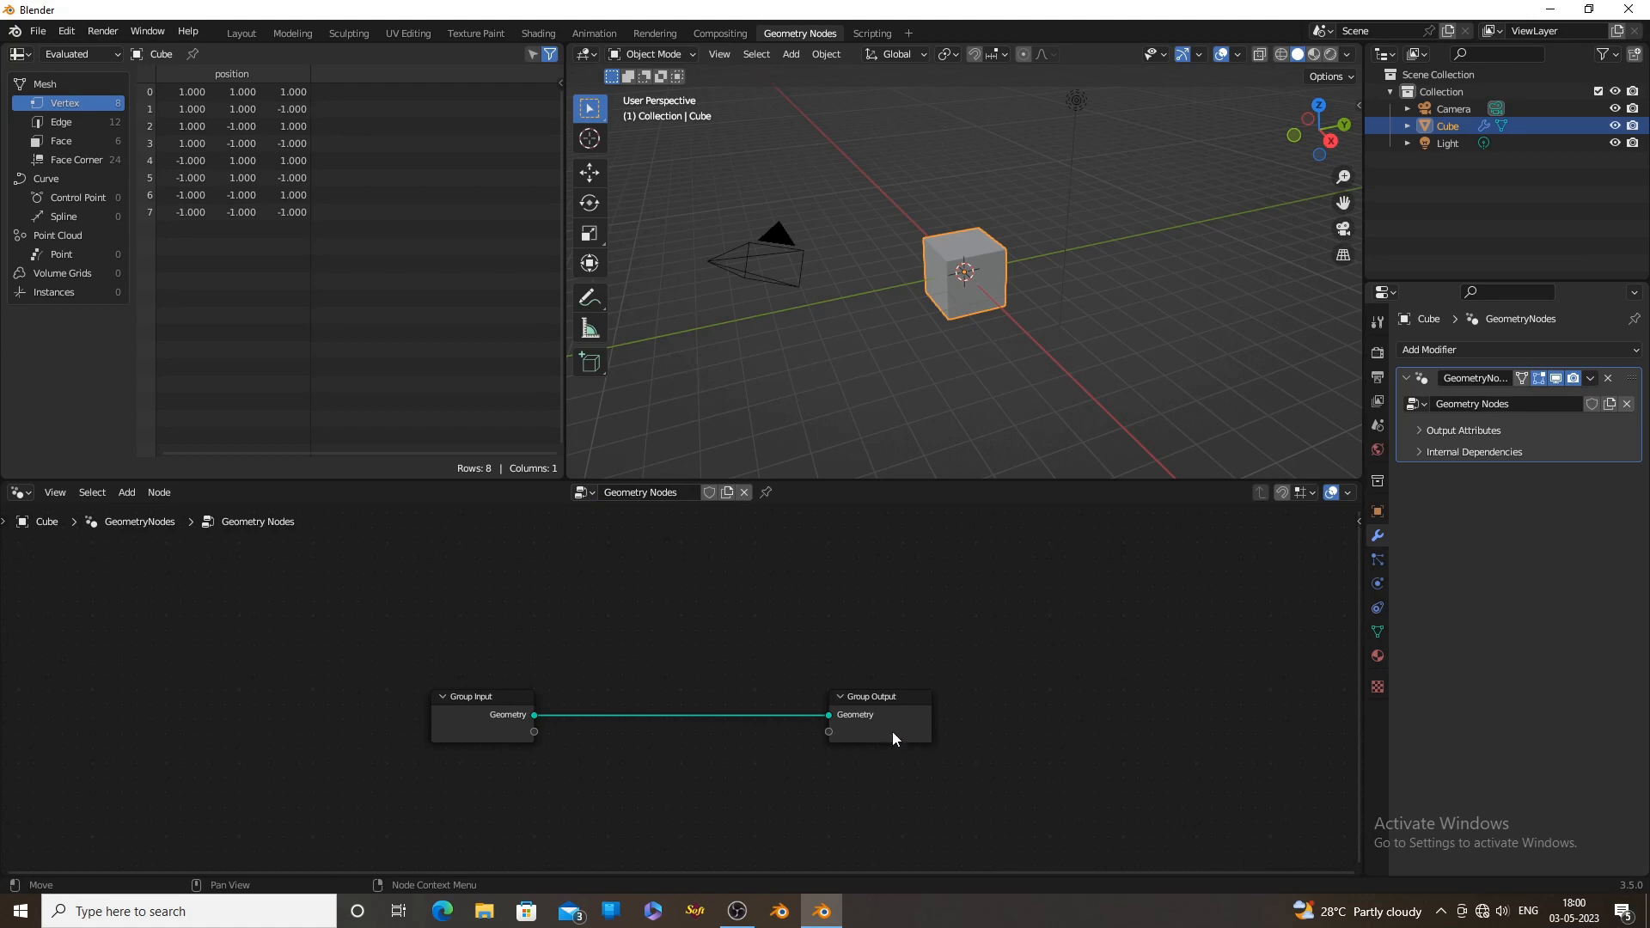
Move the Group Input and Group Output nodes farther apart to make room between them
drag(893, 739, 1220, 754)
drag(474, 739, 266, 711)
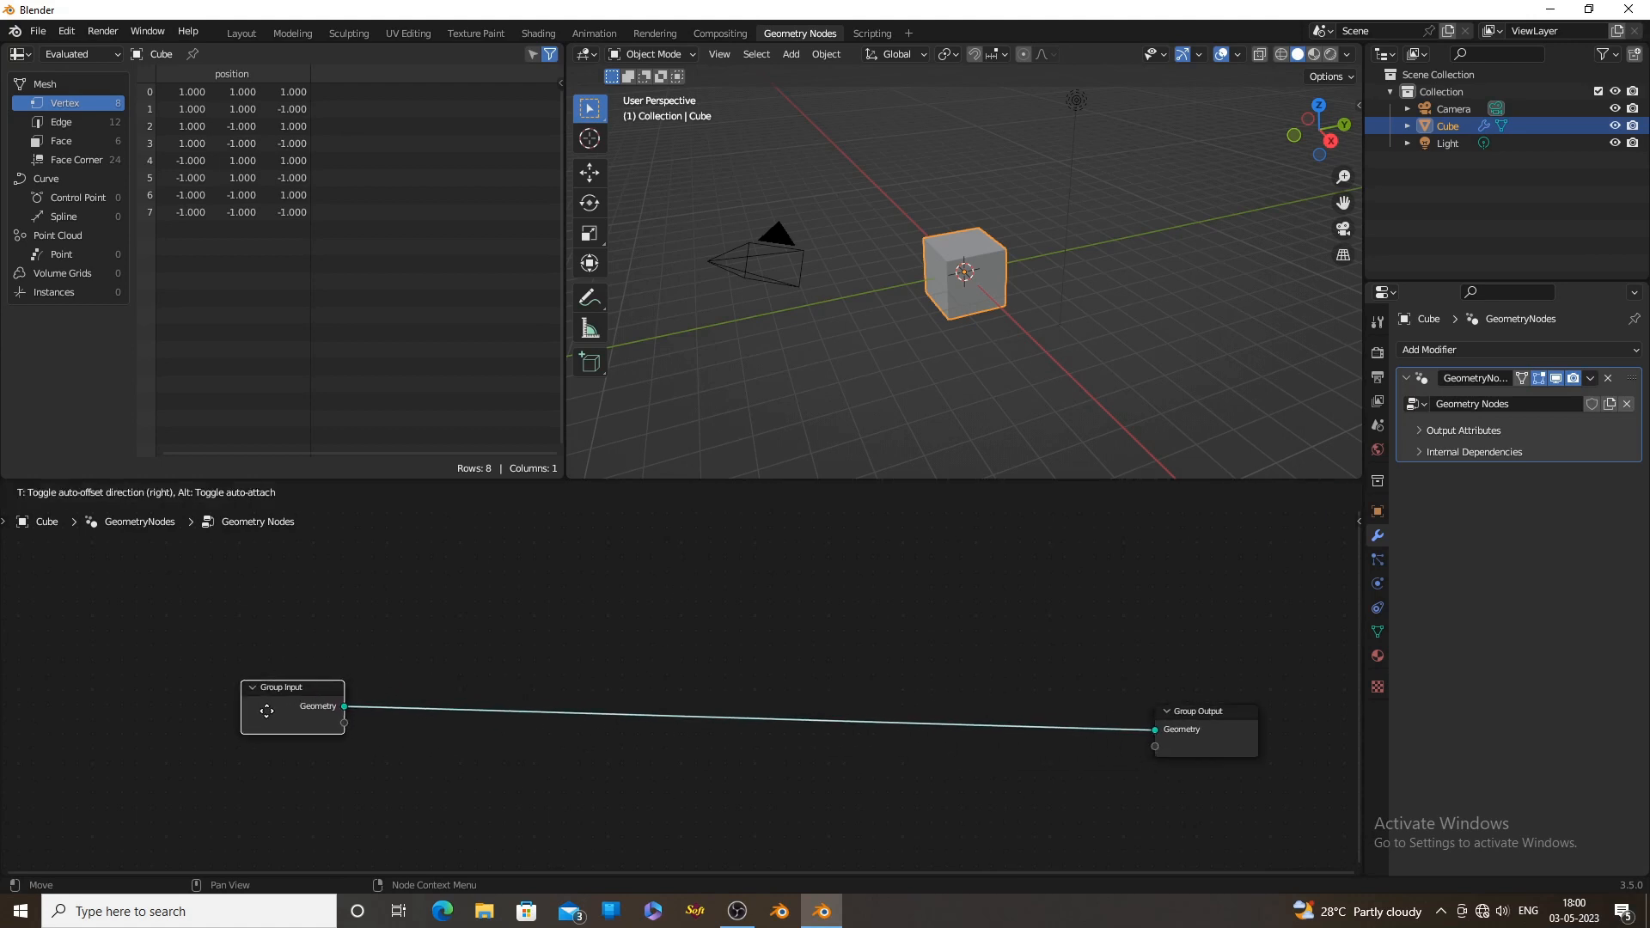
click(495, 748)
middle_drag(721, 756, 612, 764)
scroll(874, 737, up, 1)
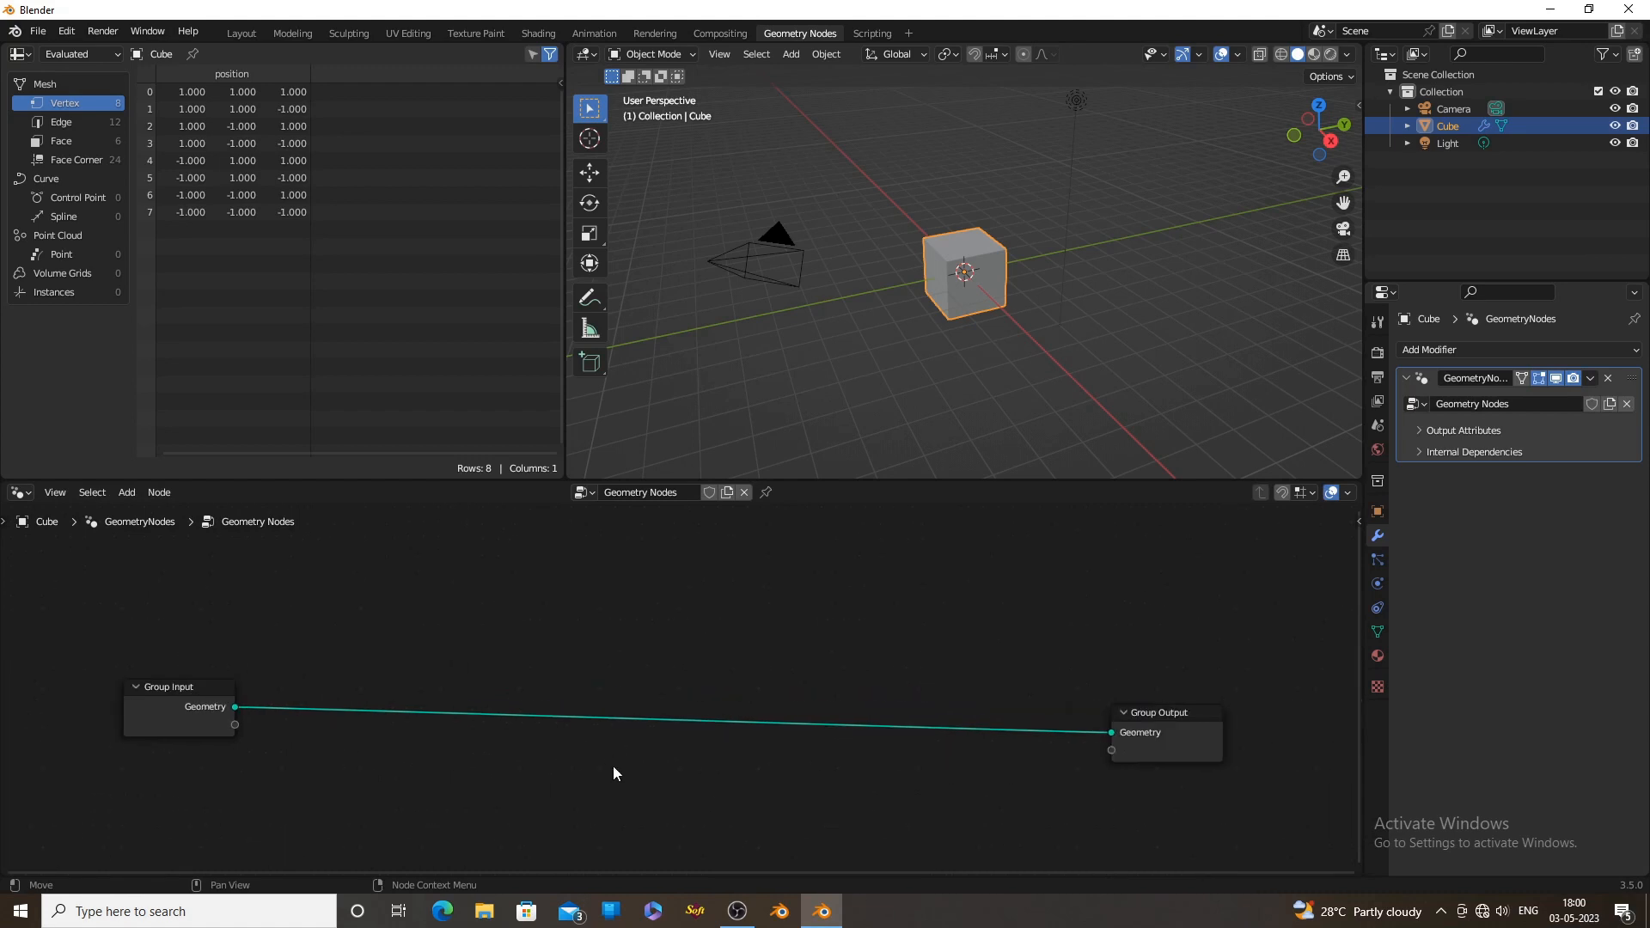
Add a Grid node on the link between the group nodes so that its Mesh feeds the Group Output's Geometry
key(shift+a)
click(555, 567)
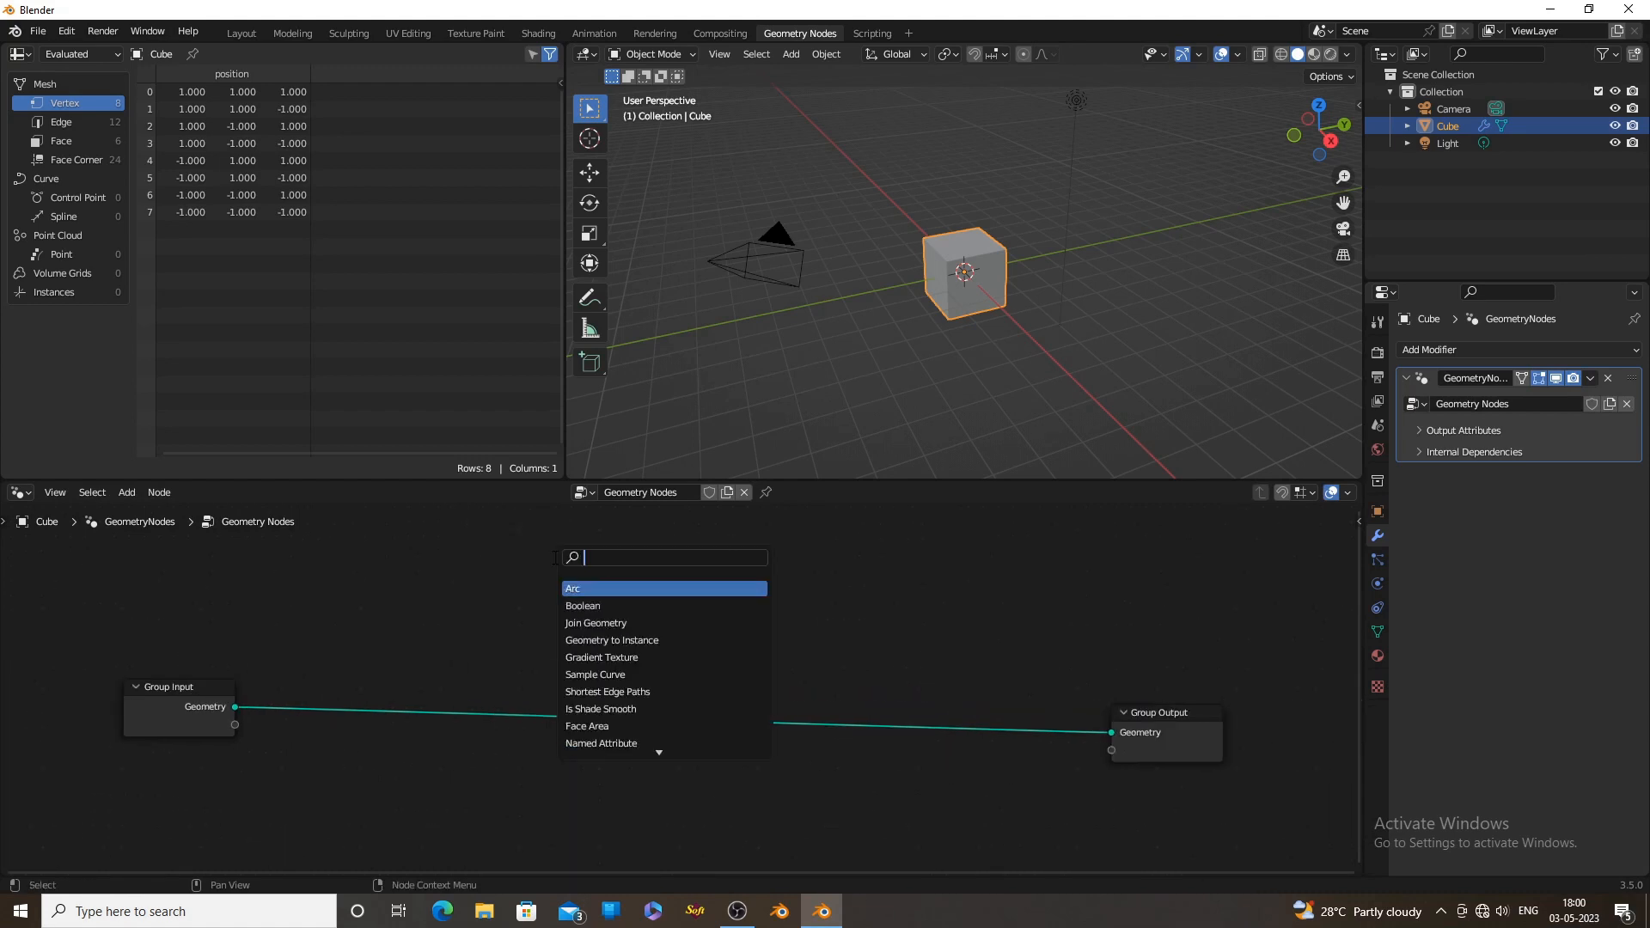
text(gri)
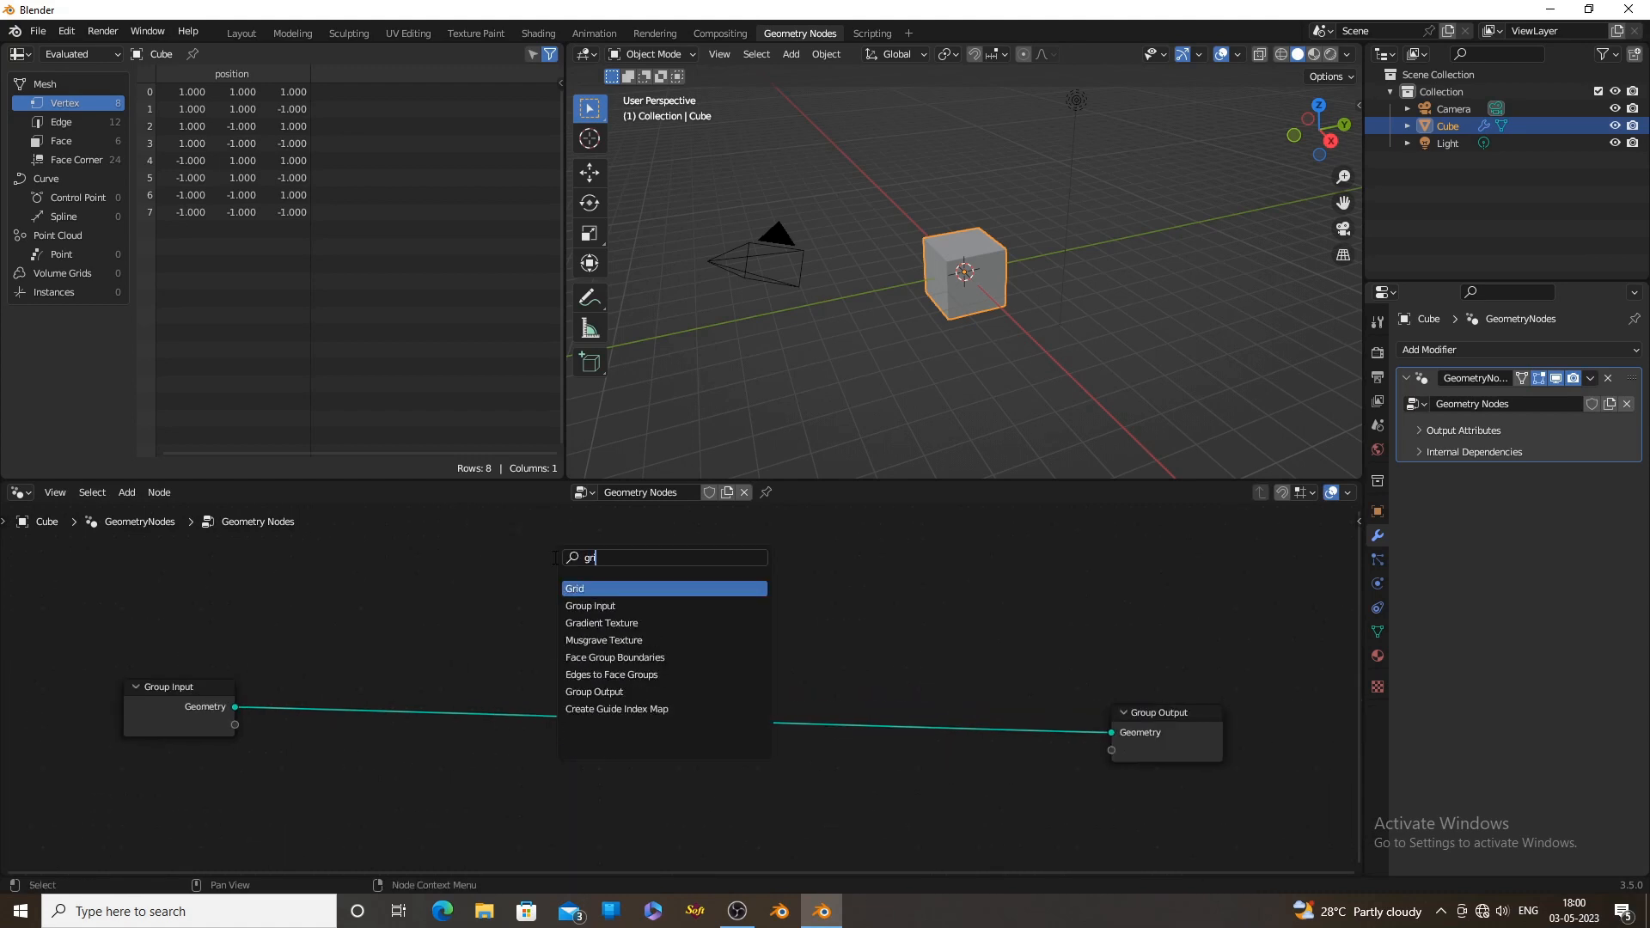
text(d)
key(Return)
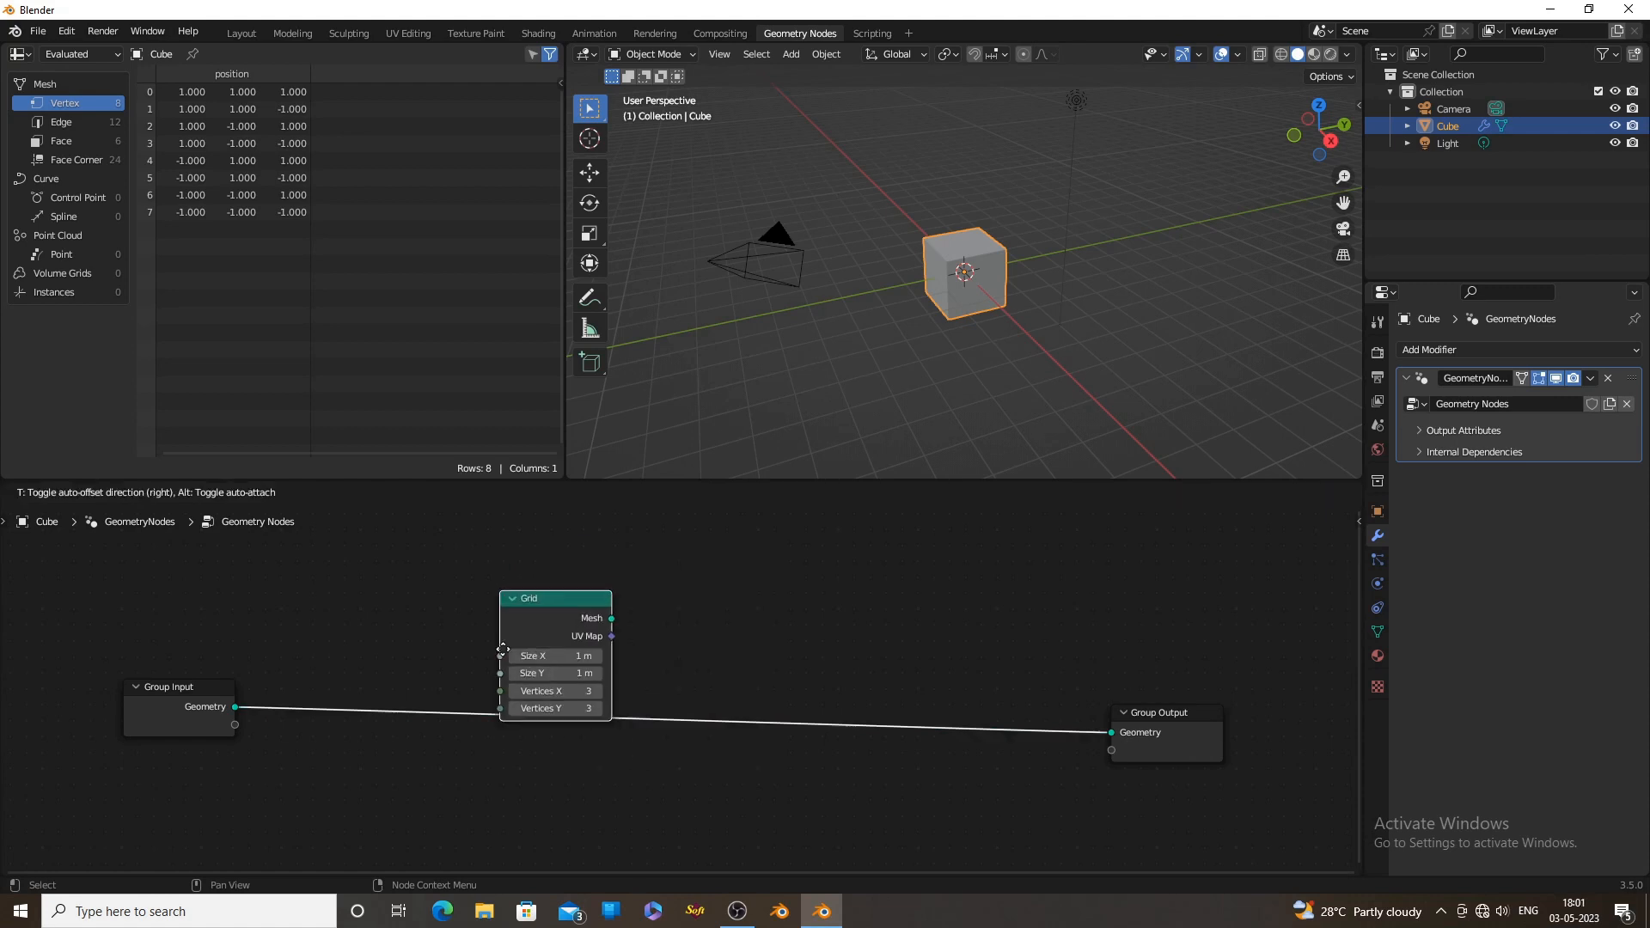
click(436, 688)
drag(1140, 756, 1171, 735)
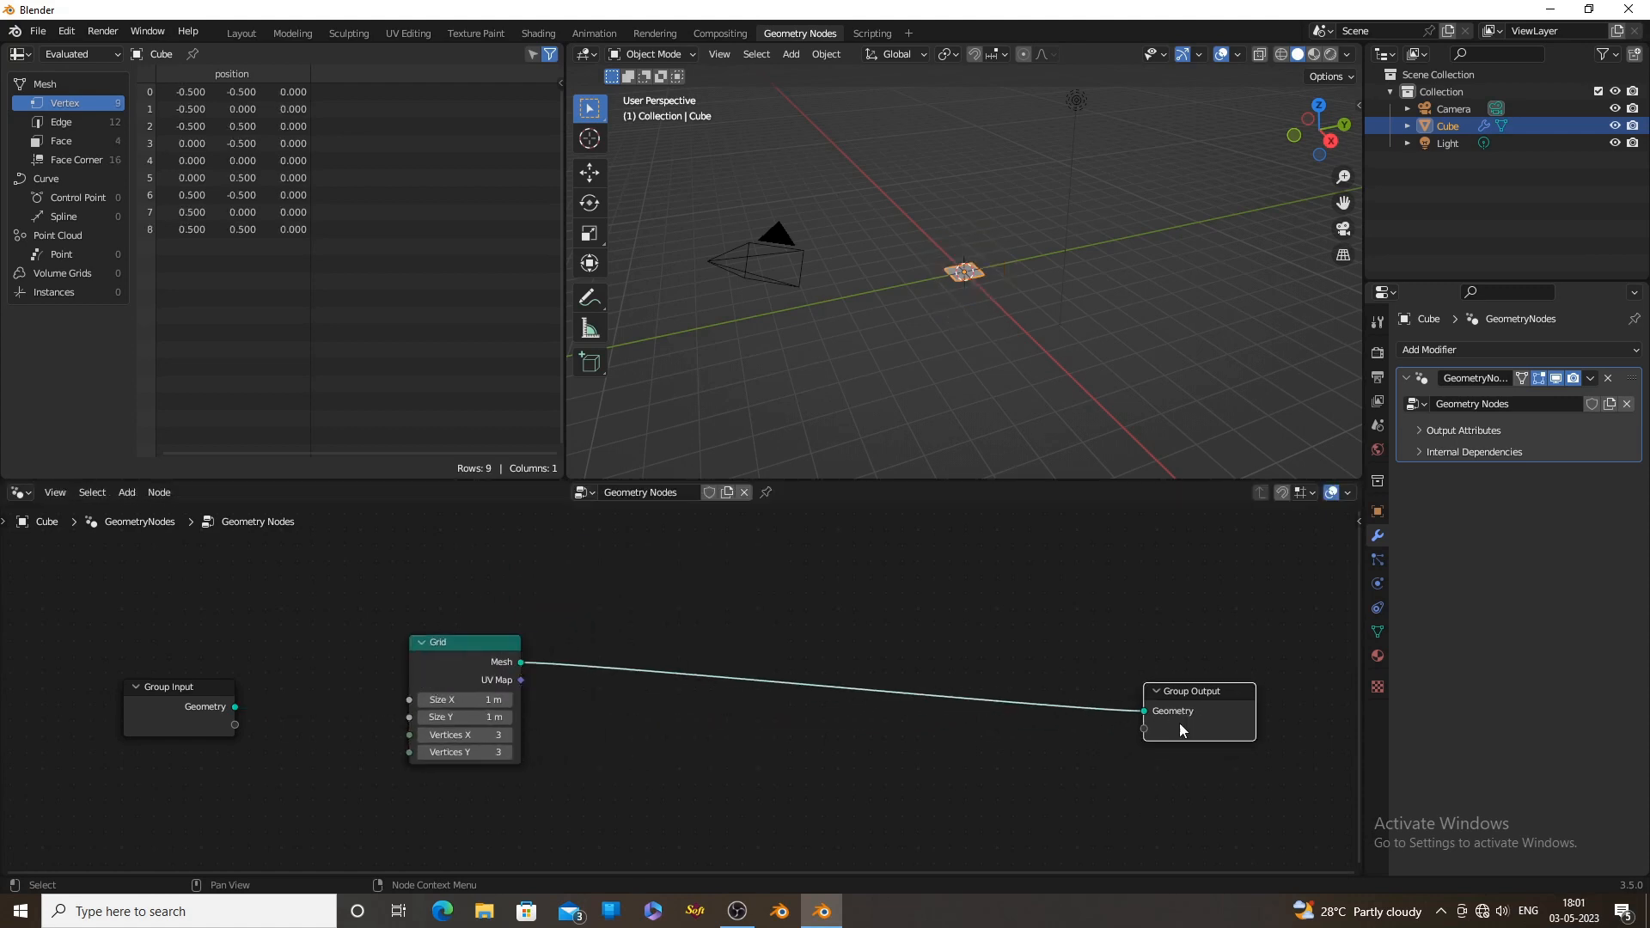
Set the Grid node's Vertices X and Vertices Y to 5, then deselect the object in the viewport
middle_drag(1019, 270, 978, 348)
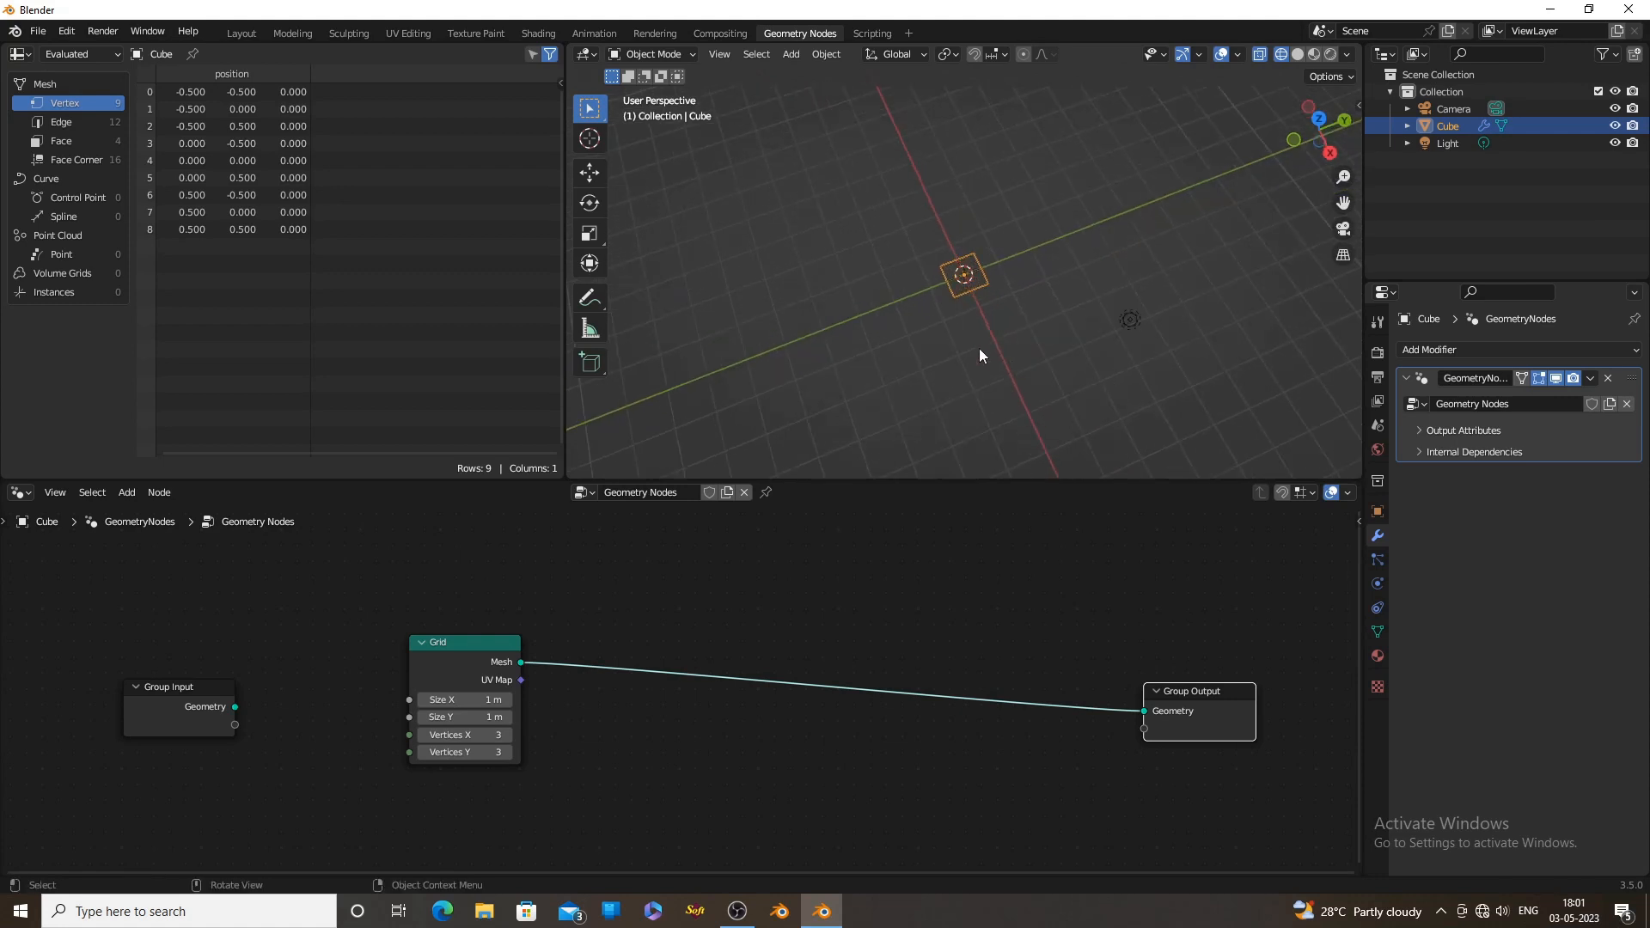
scroll(978, 348, up, 6)
scroll(481, 782, up, 3)
scroll(481, 784, up, 1)
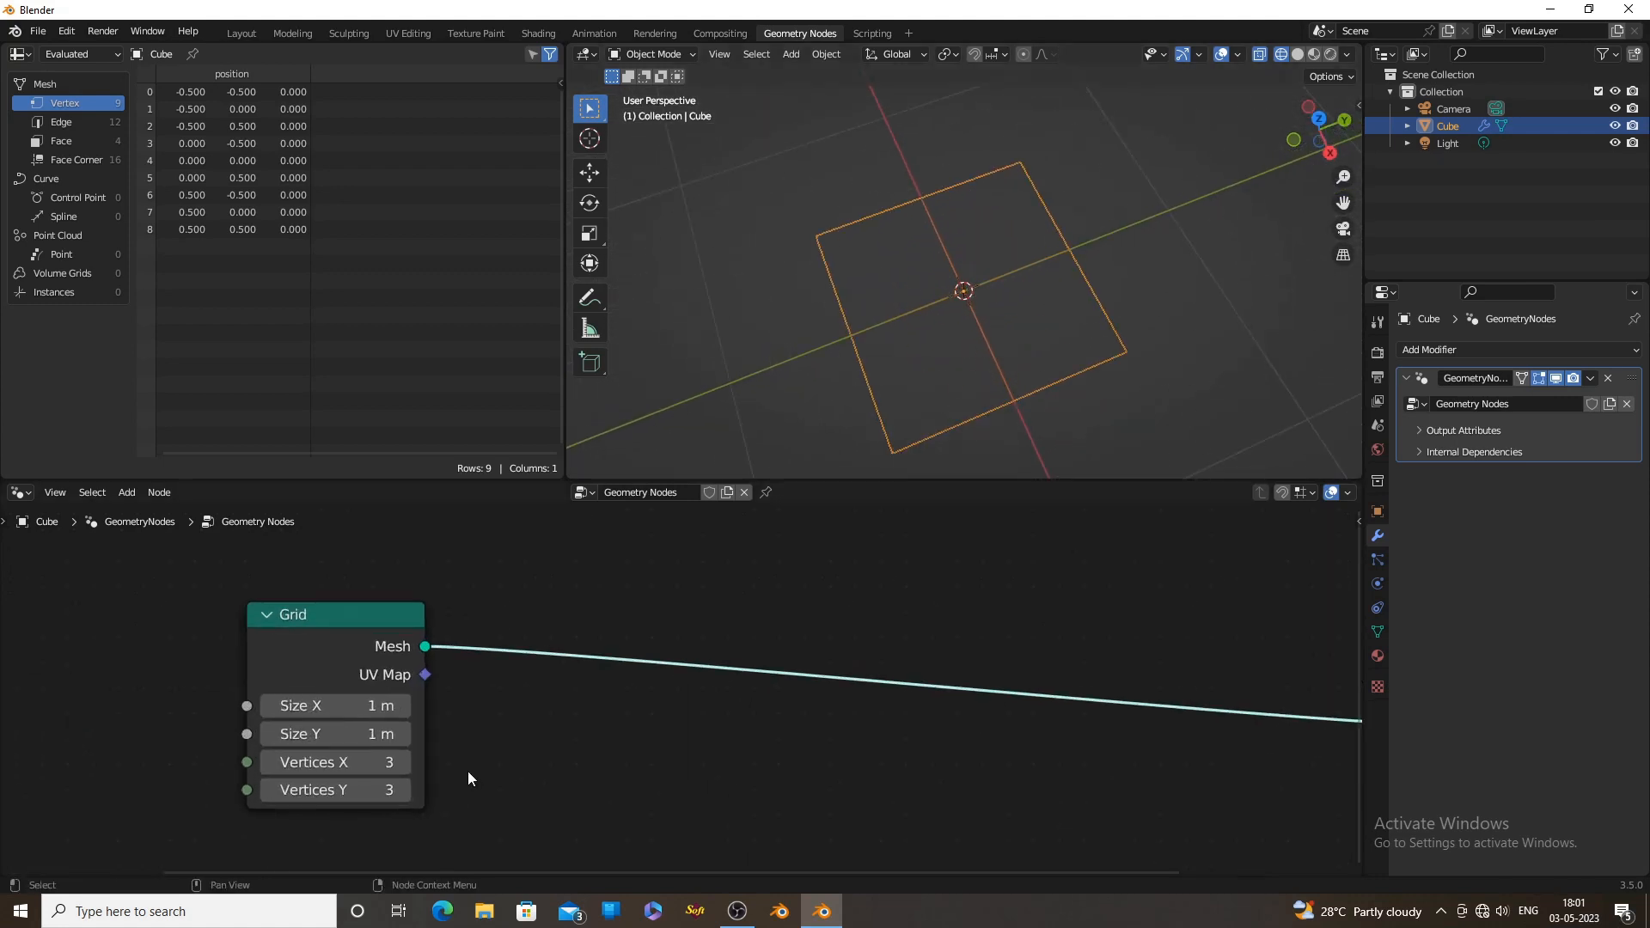
click(409, 759)
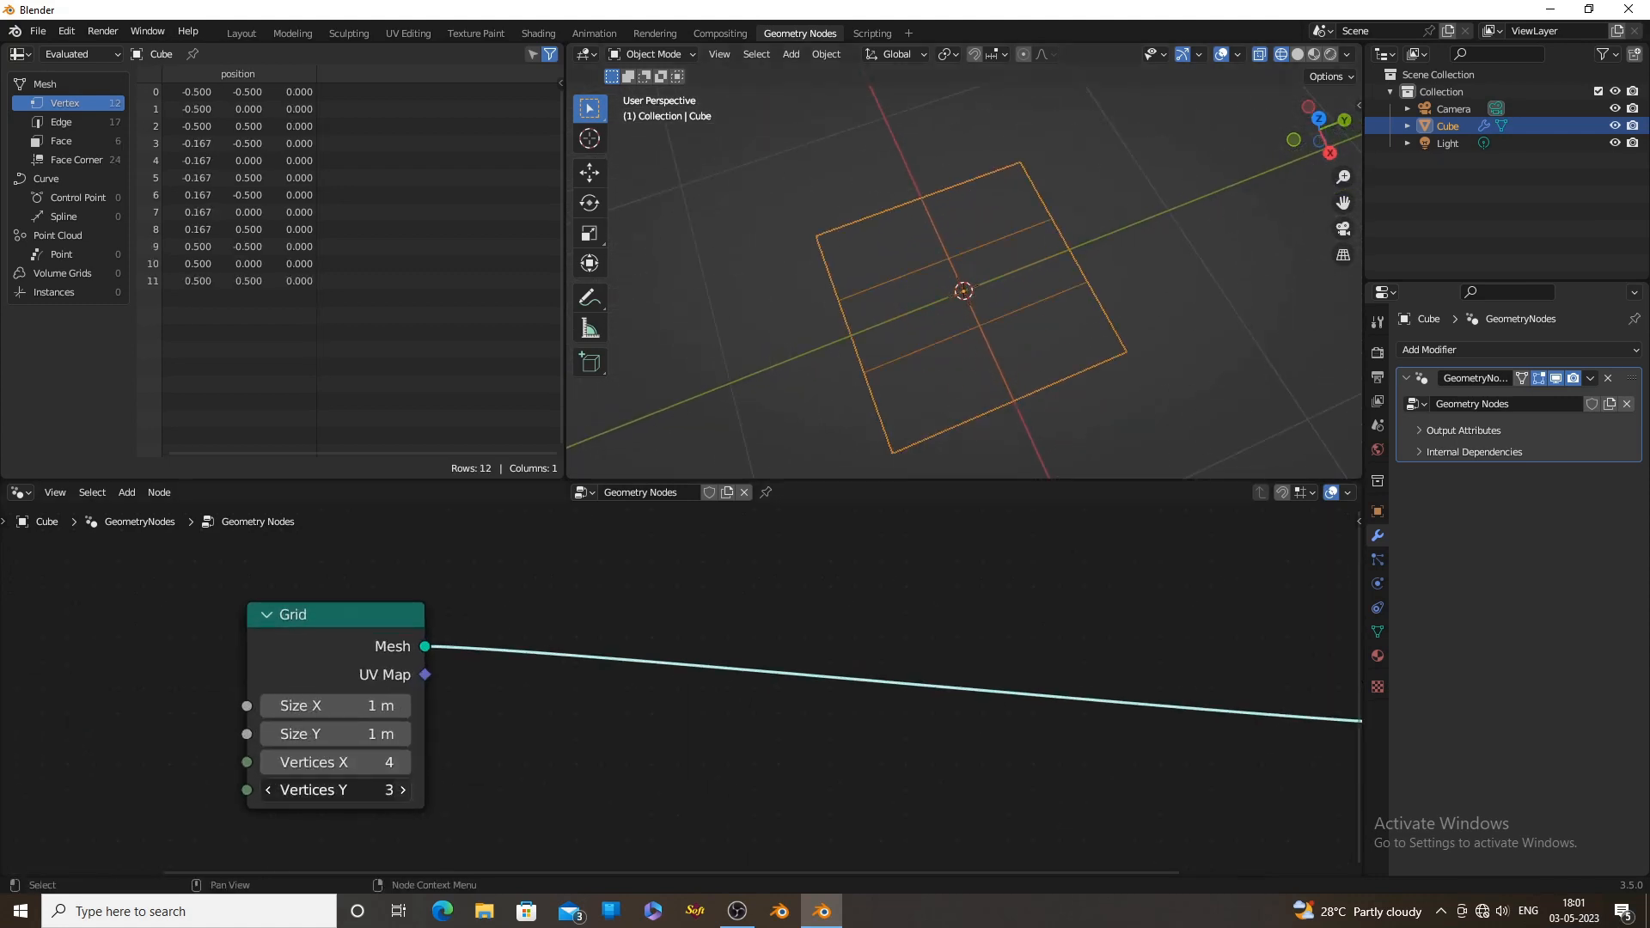
click(401, 791)
click(405, 759)
click(404, 788)
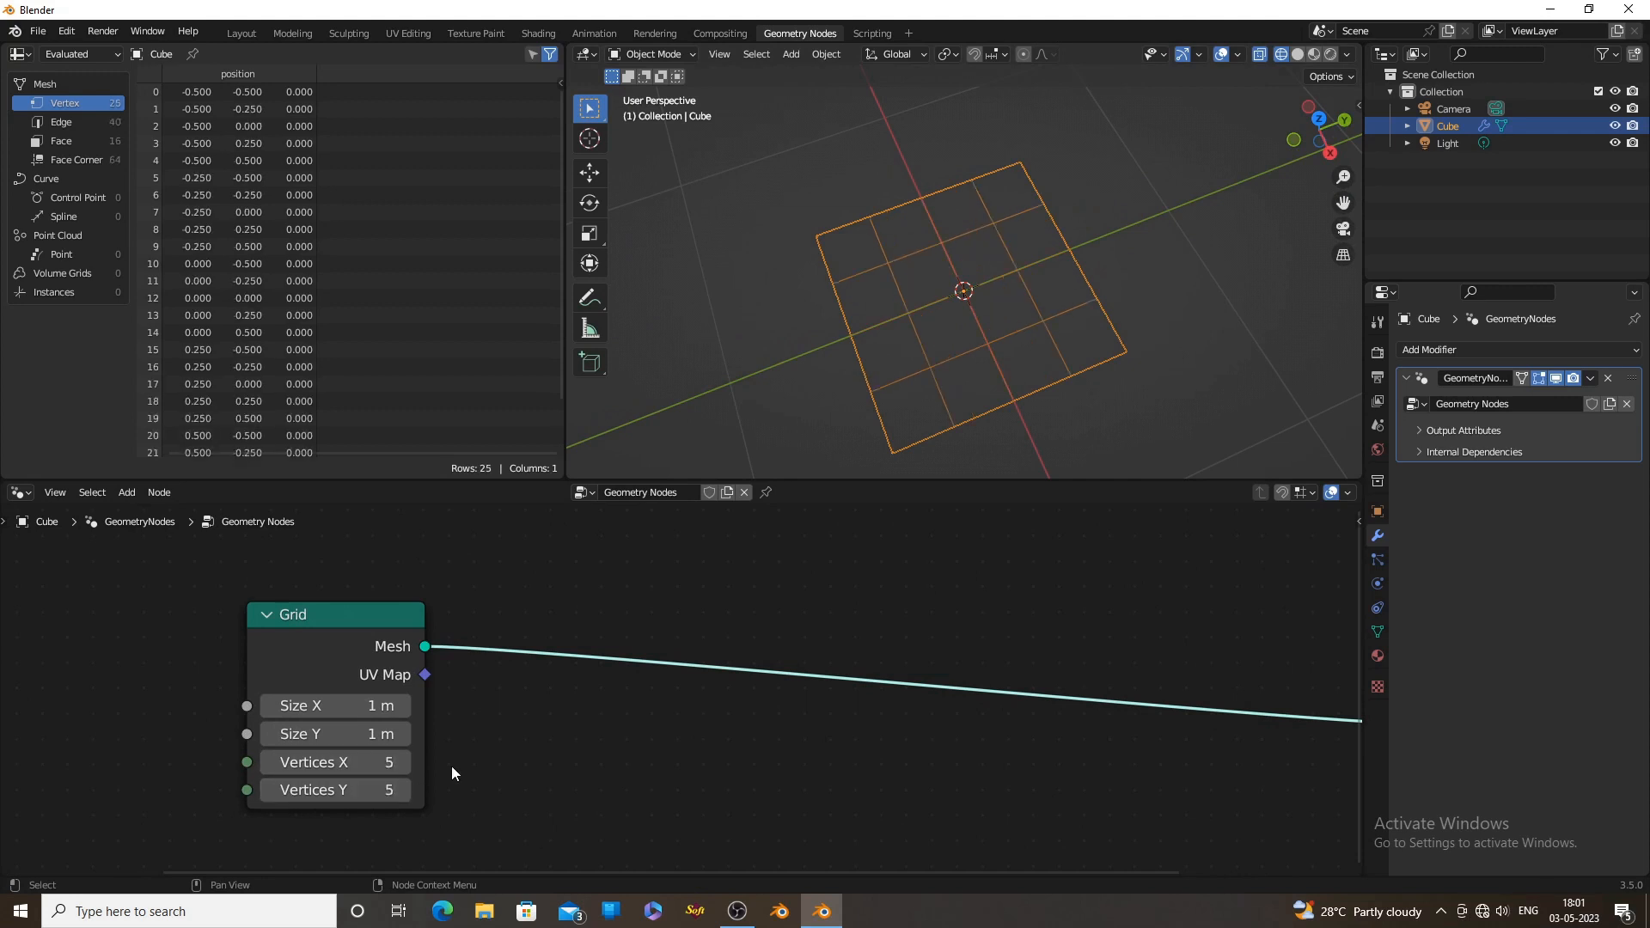
middle_drag(951, 348, 977, 301)
click(716, 266)
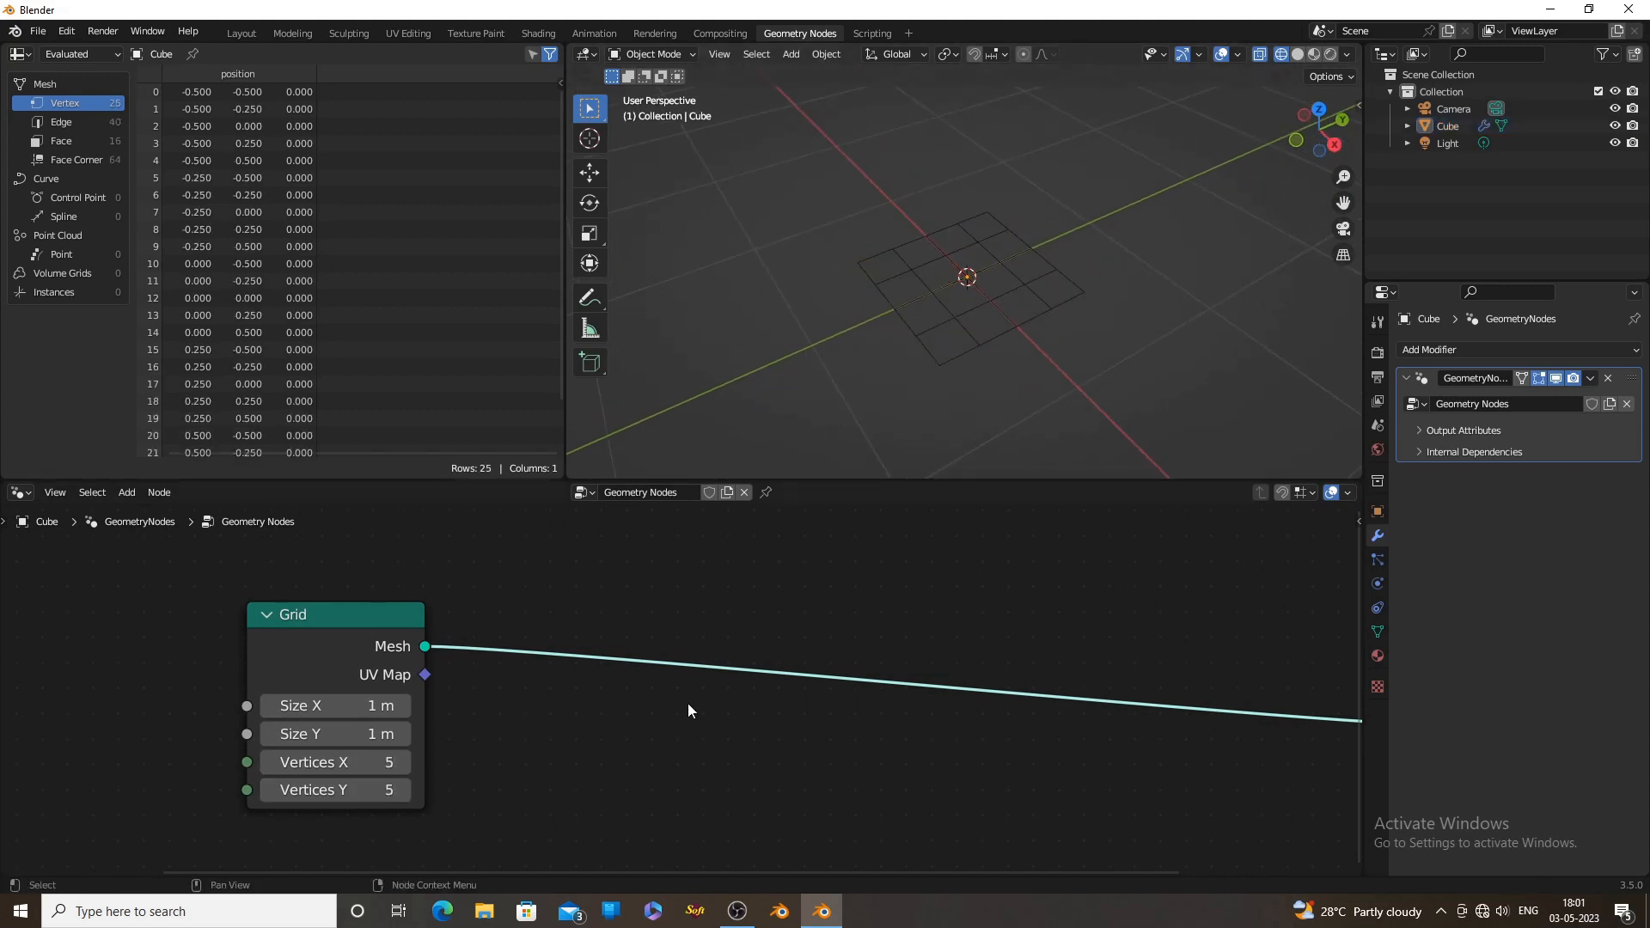
Add an Instance on Points node on the link between the Grid and the Group Output
middle_drag(658, 710, 590, 696)
key(shift+a)
click(563, 574)
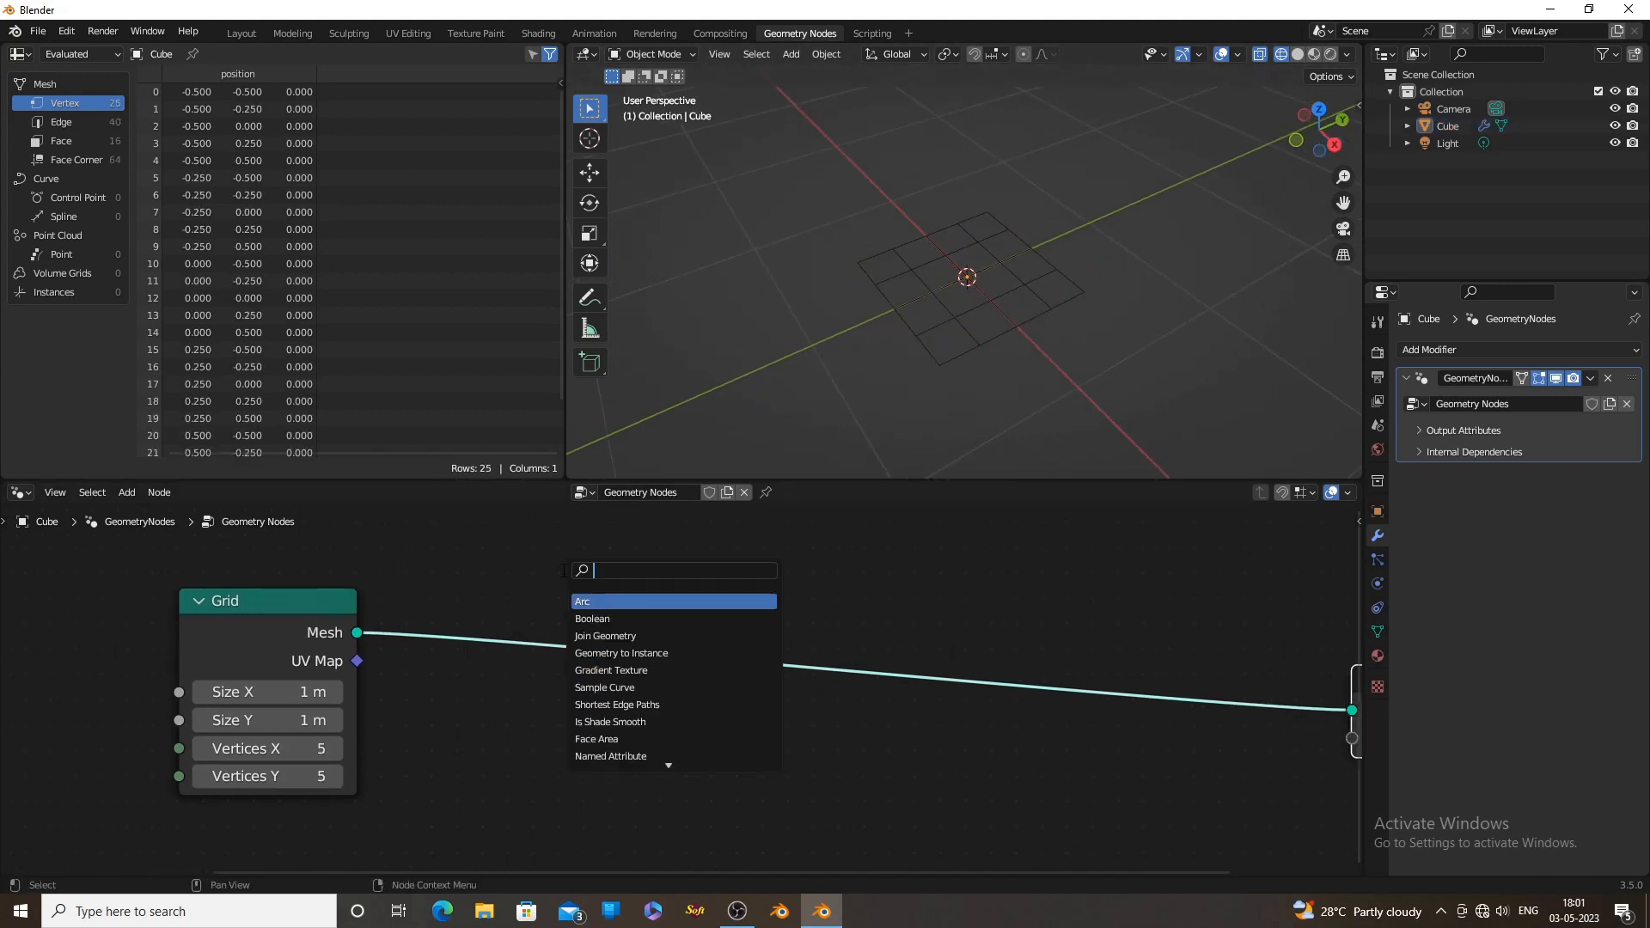
text(inst)
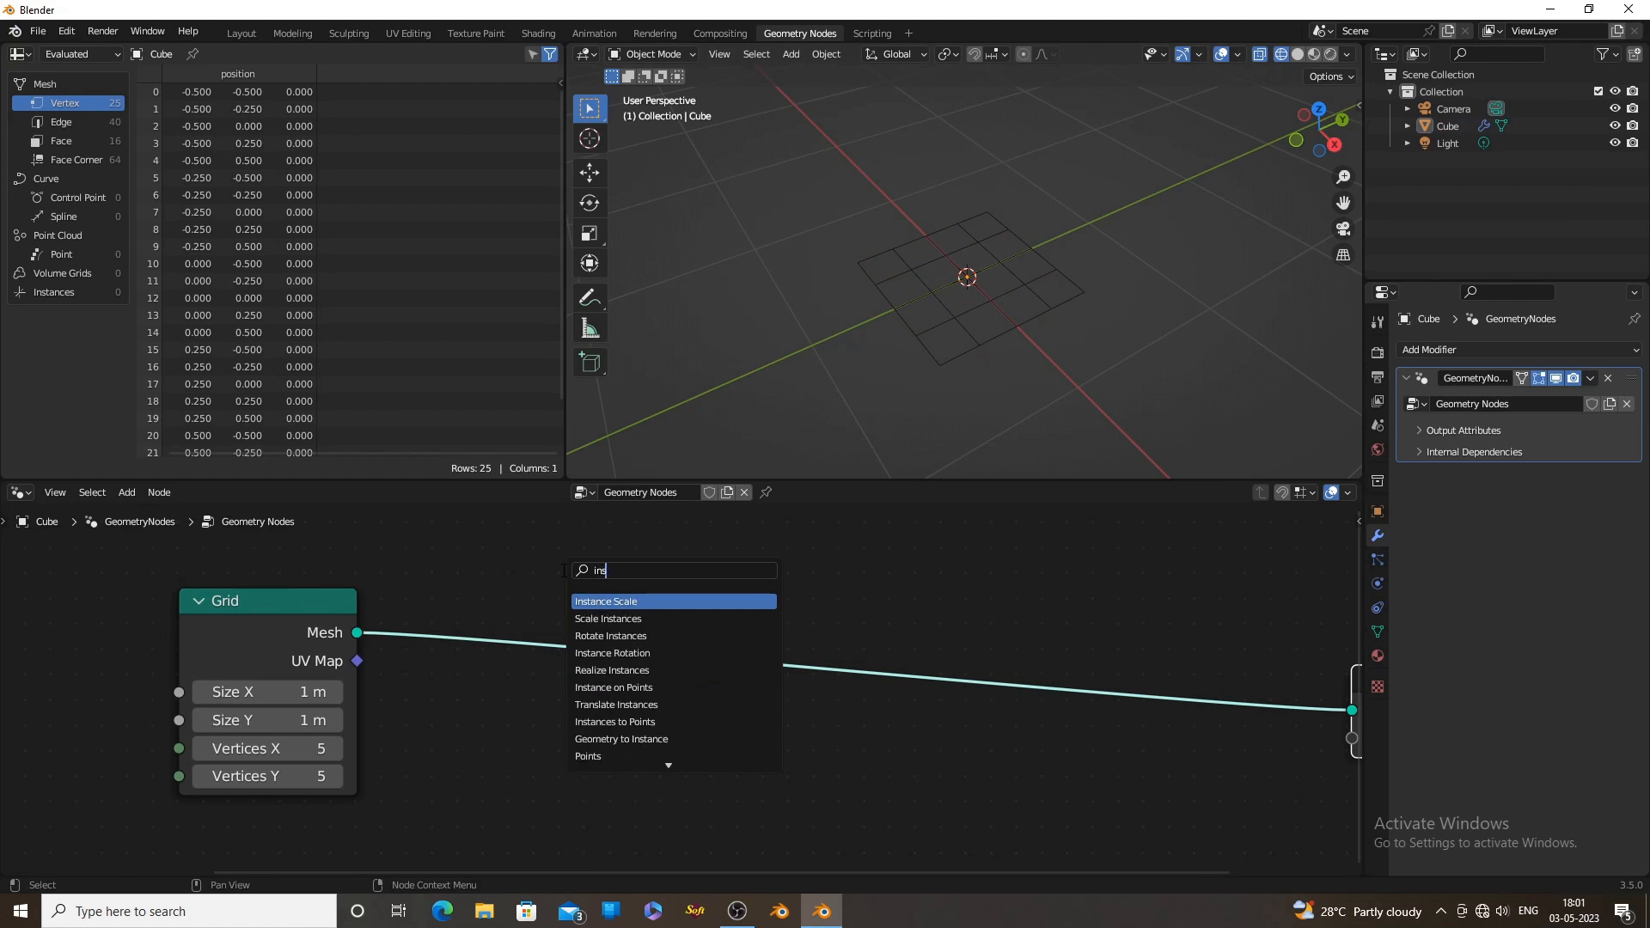
click(614, 687)
click(933, 720)
Enlarge the node editor and reposition Instance on Points and Group Output, leaving space after the Grid node
scroll(1112, 746, down, 1)
middle_drag(1112, 741, 903, 717)
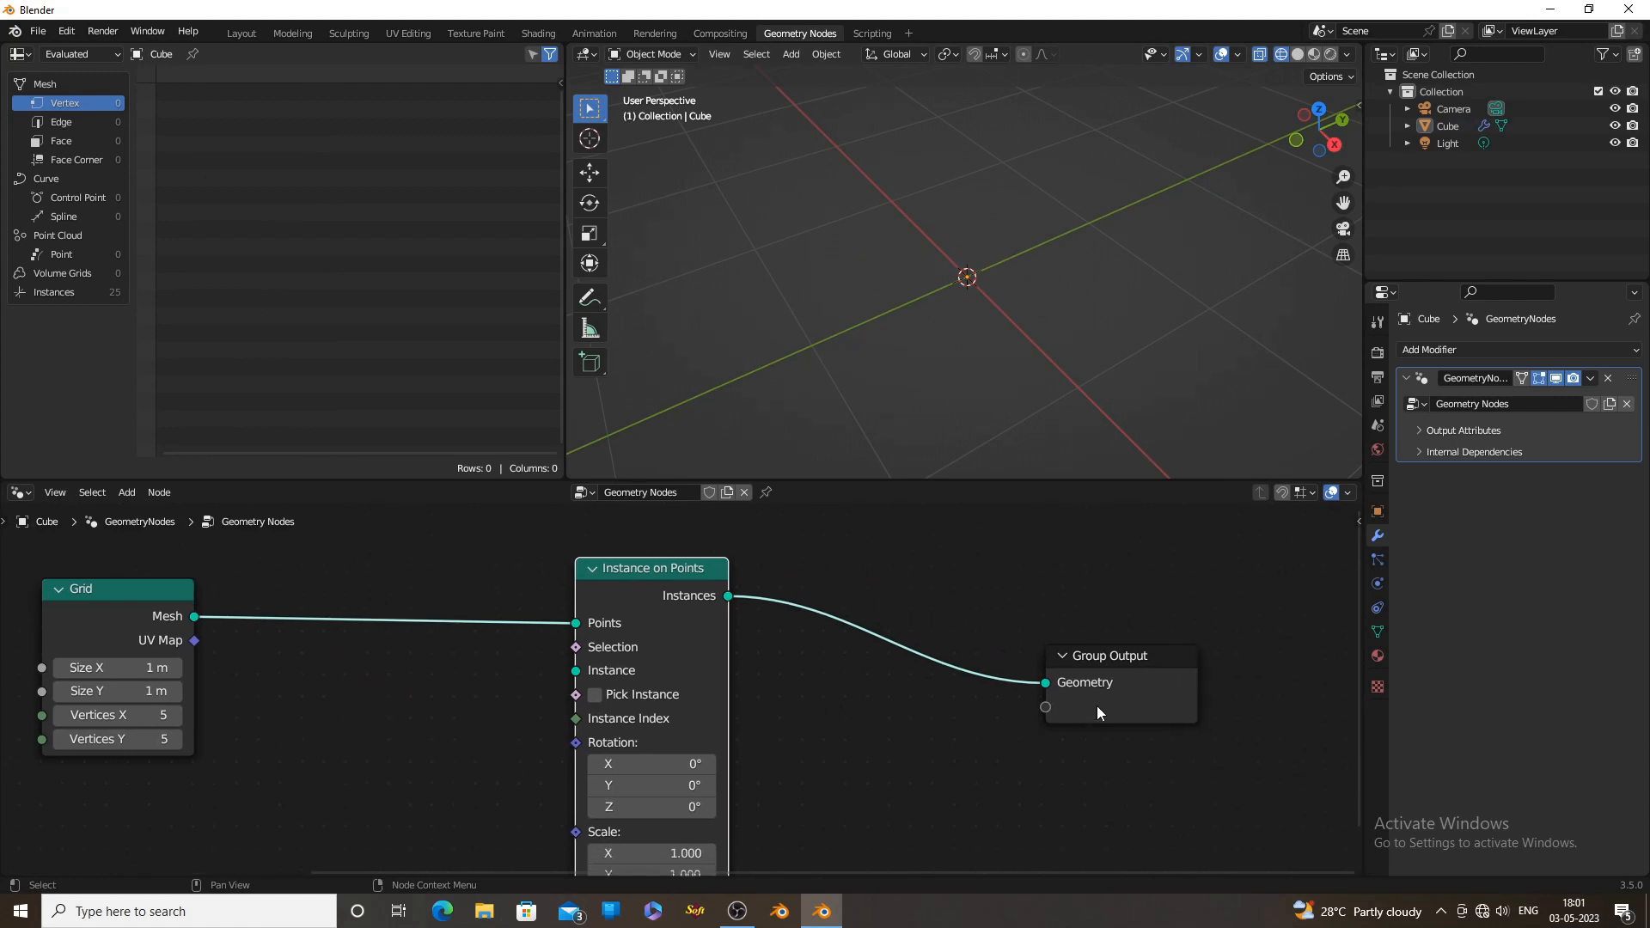
drag(1110, 697, 1164, 653)
drag(683, 595, 809, 615)
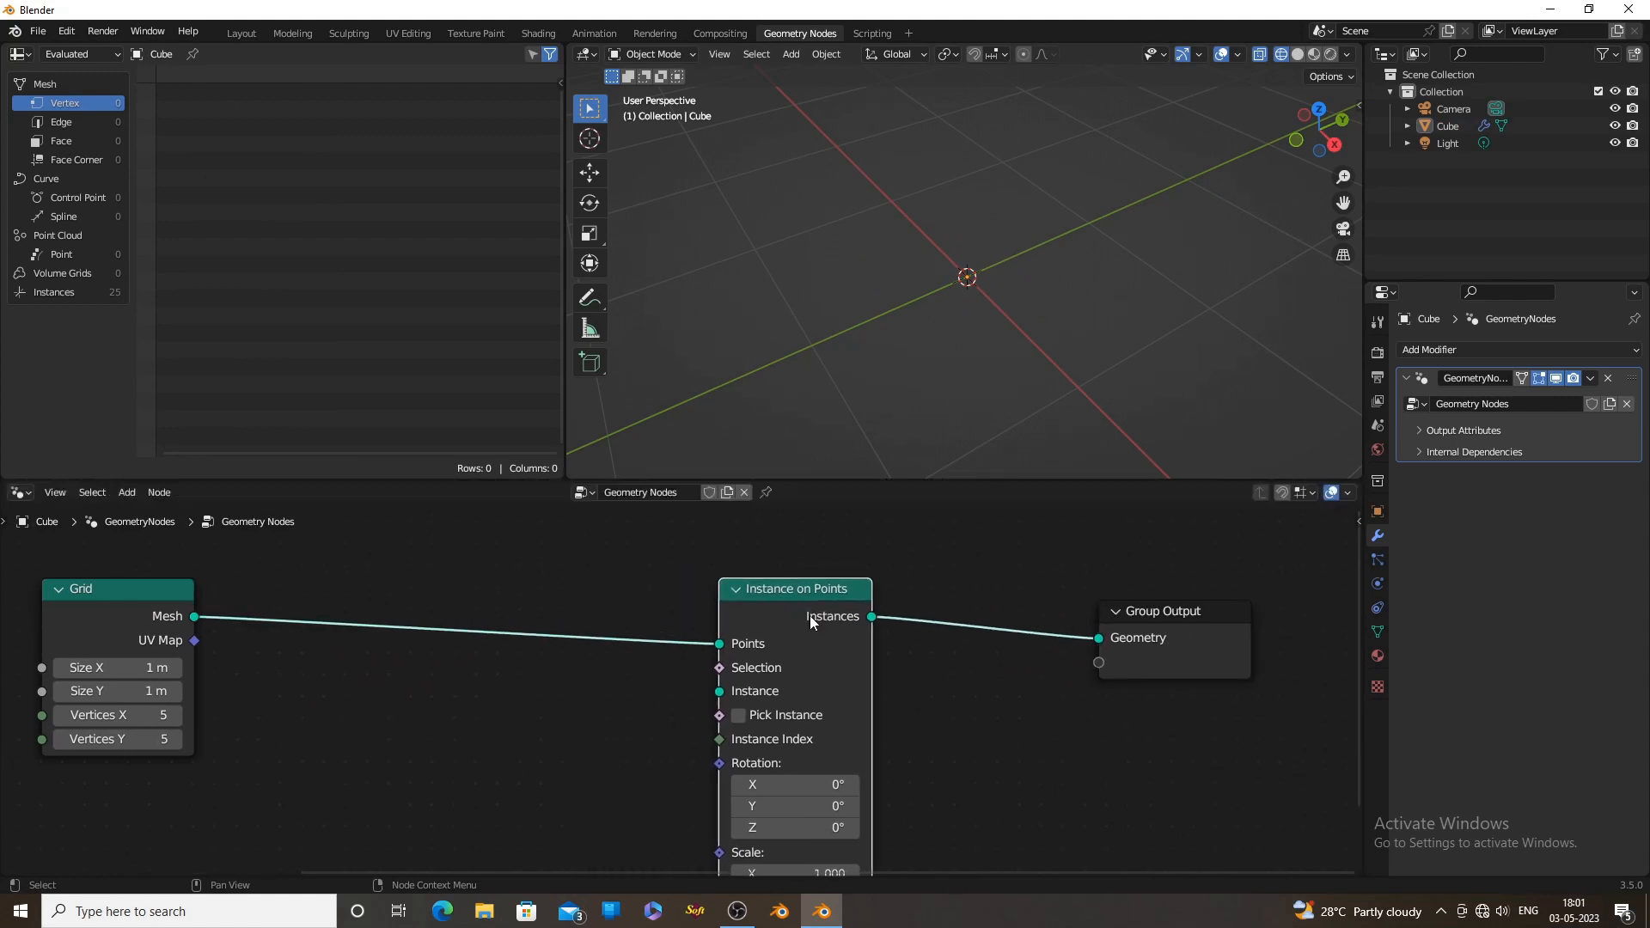
scroll(1002, 564, down, 1)
drag(951, 480, 951, 439)
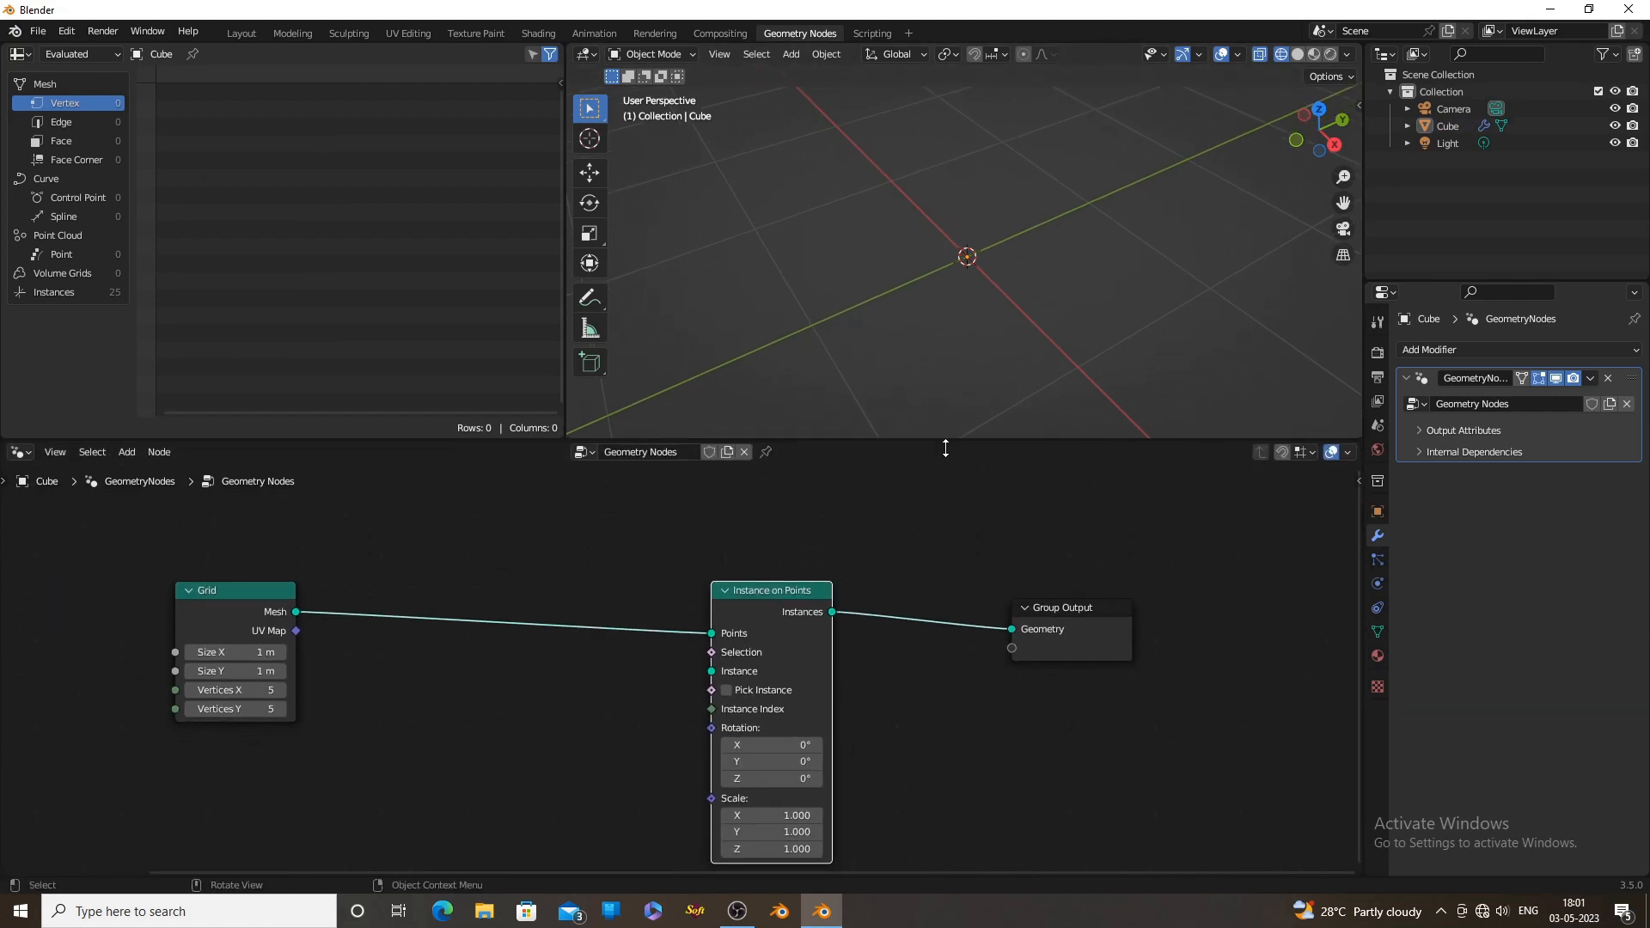
middle_drag(926, 658, 925, 571)
drag(819, 567, 857, 574)
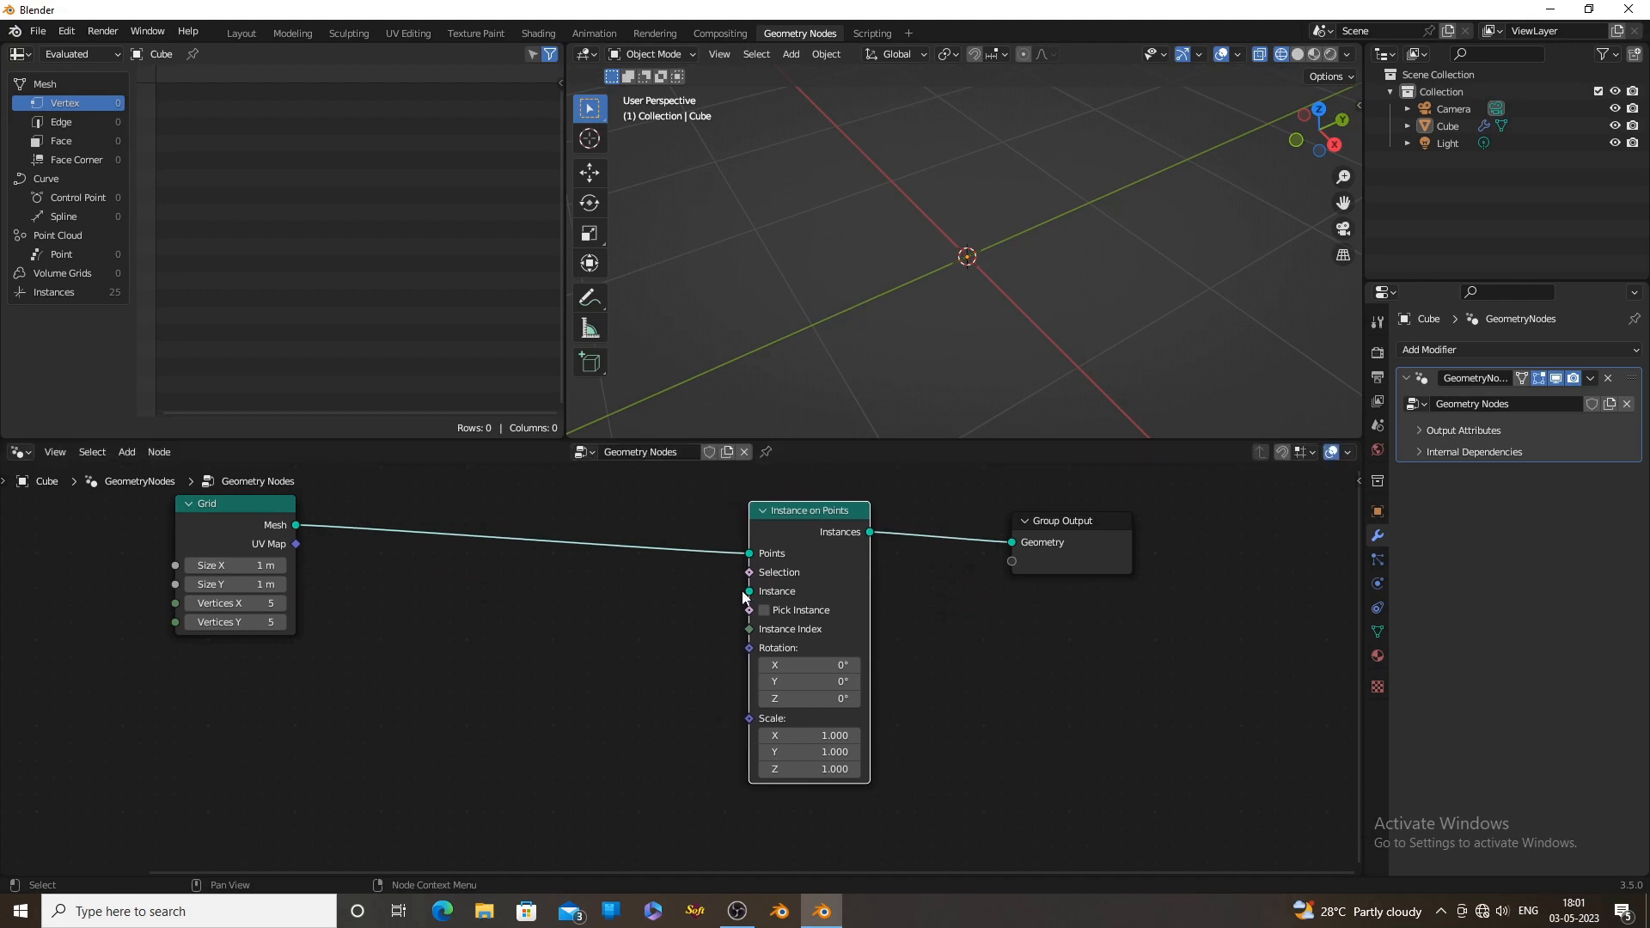
Add a Curve Line node connected to the Instance input of Instance on Points
drag(742, 592, 538, 671)
text(lin)
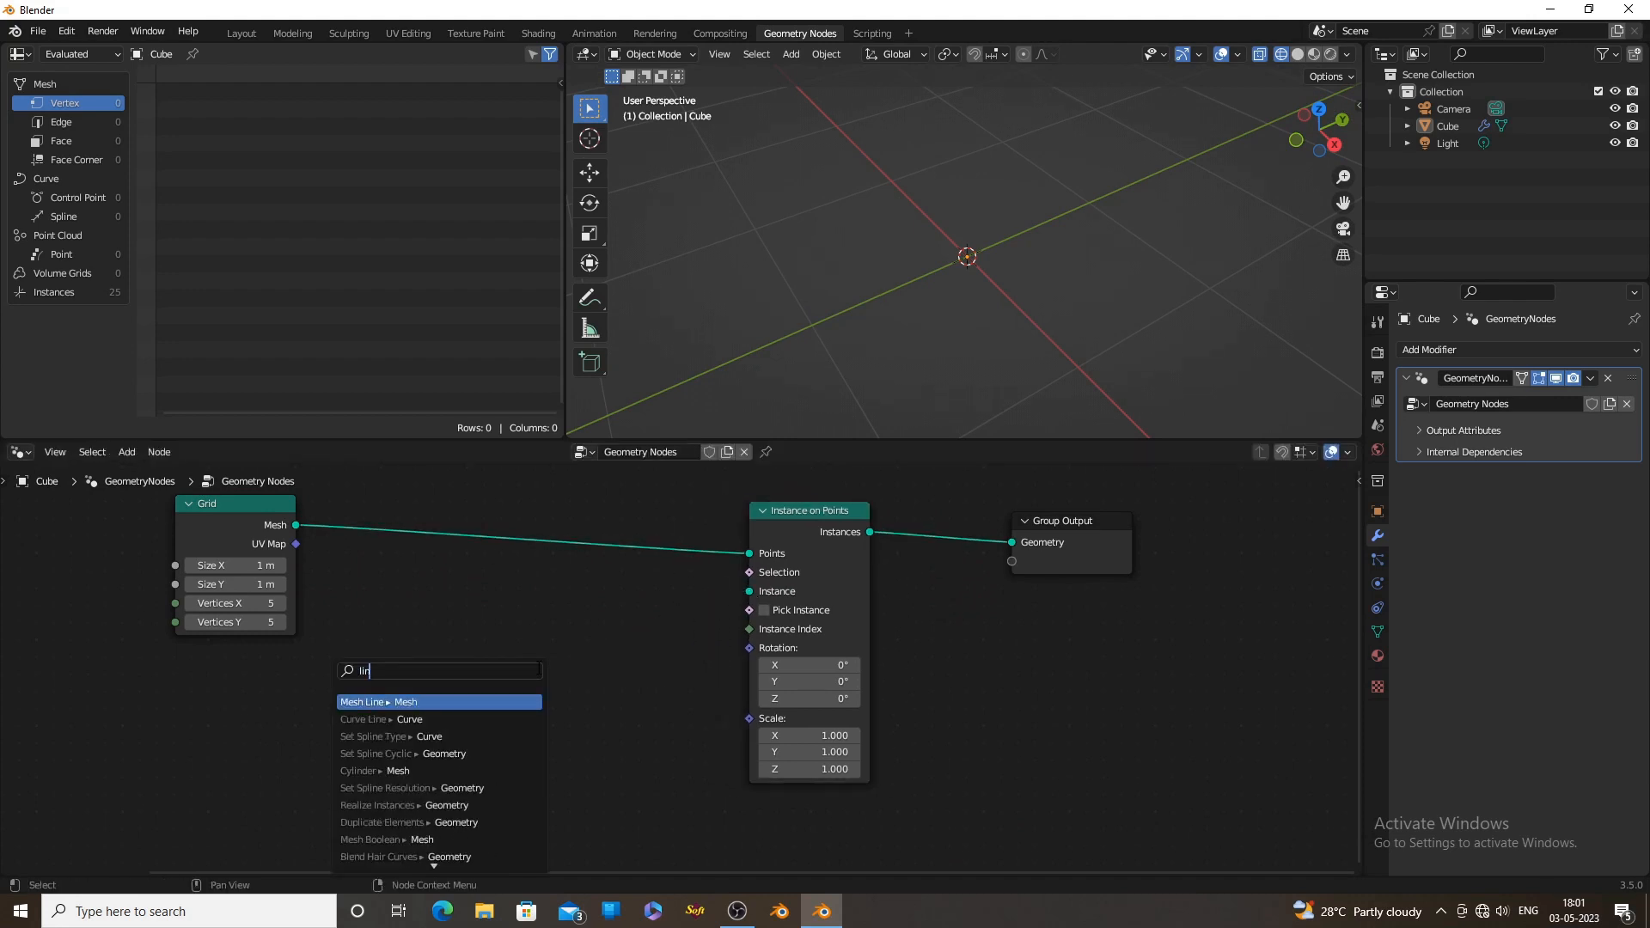
key(Down)
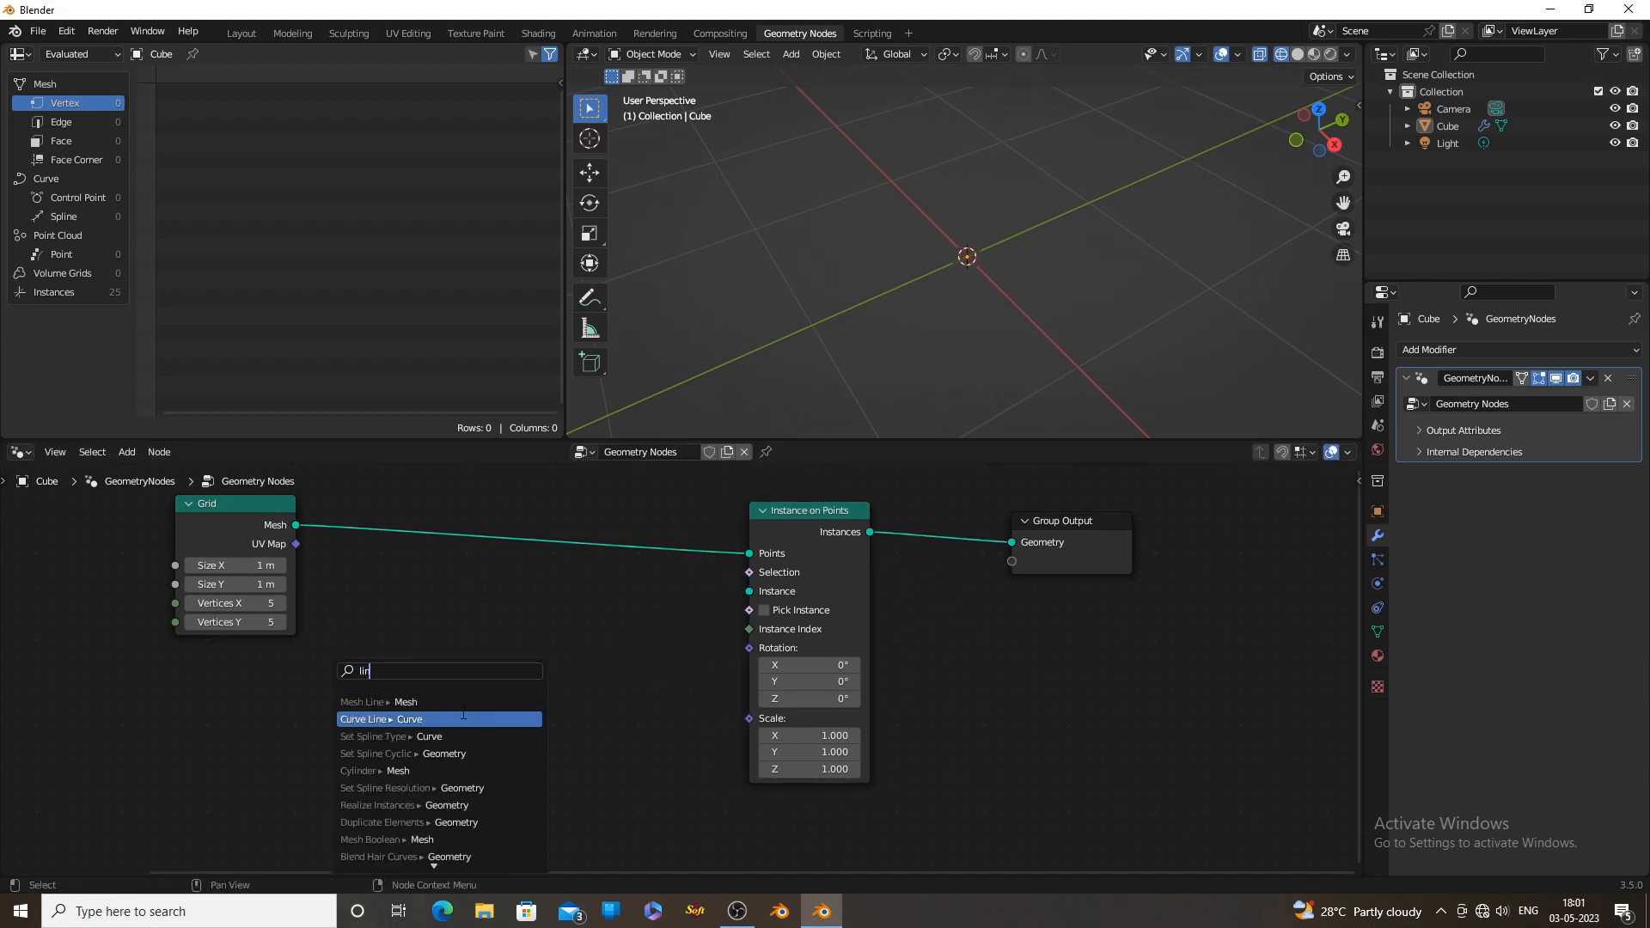
key(Return)
click(522, 644)
middle_drag(1055, 256, 1049, 320)
scroll(1052, 335, up, 3)
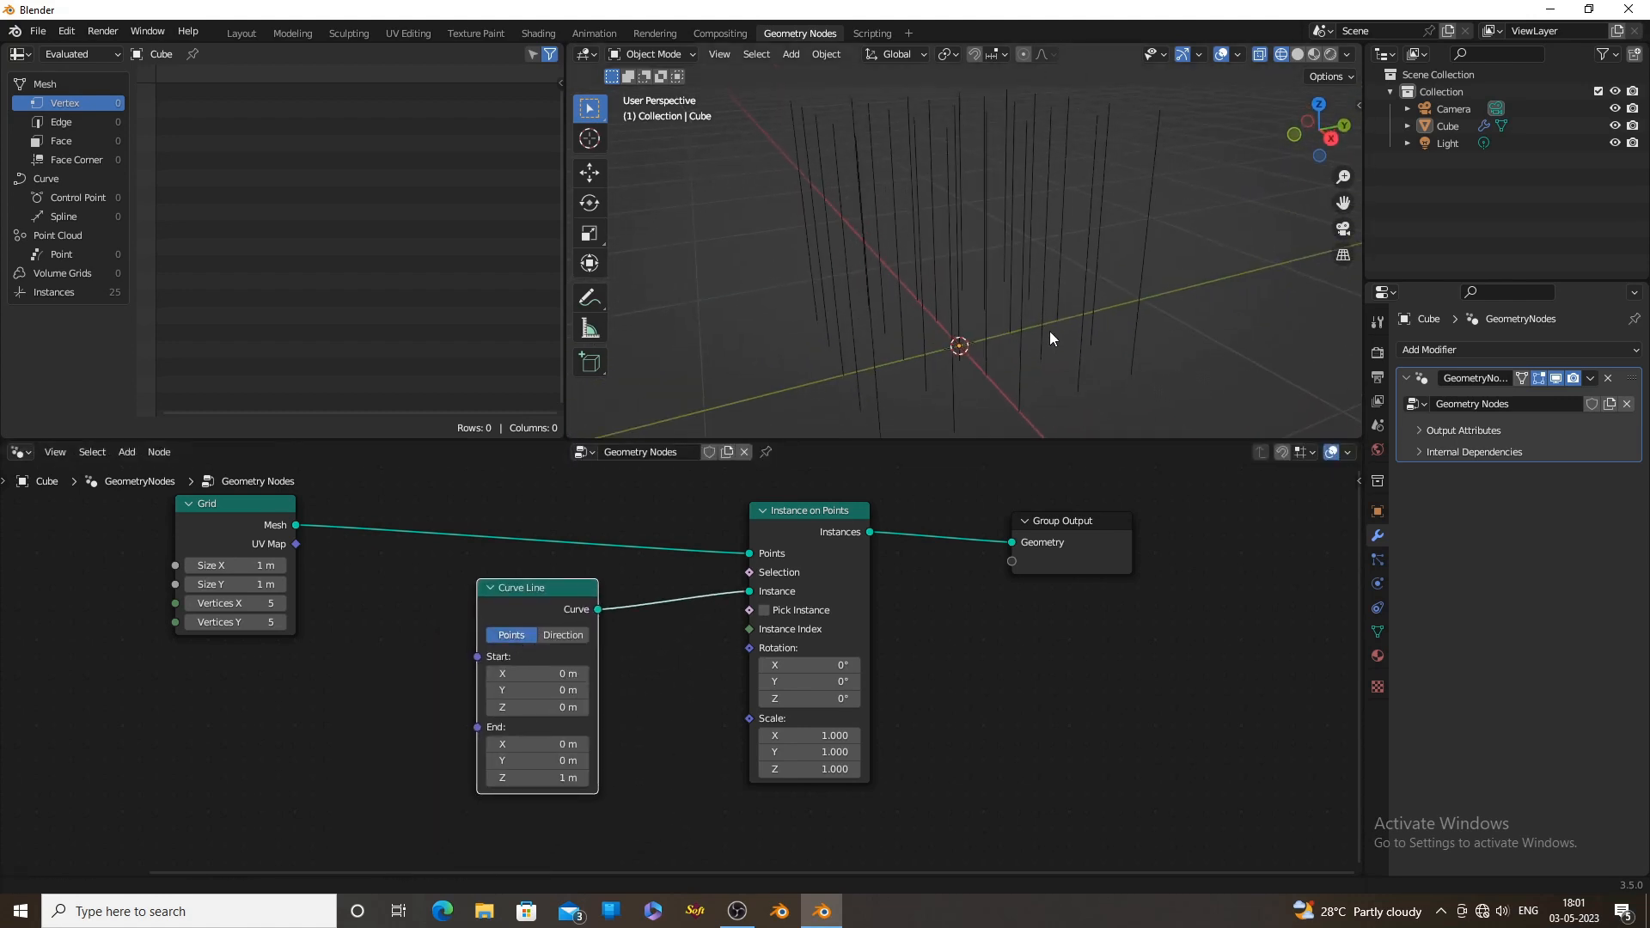
Switch the viewport to solid shading and move the Group Output node farther from Instance on Points
click(1298, 54)
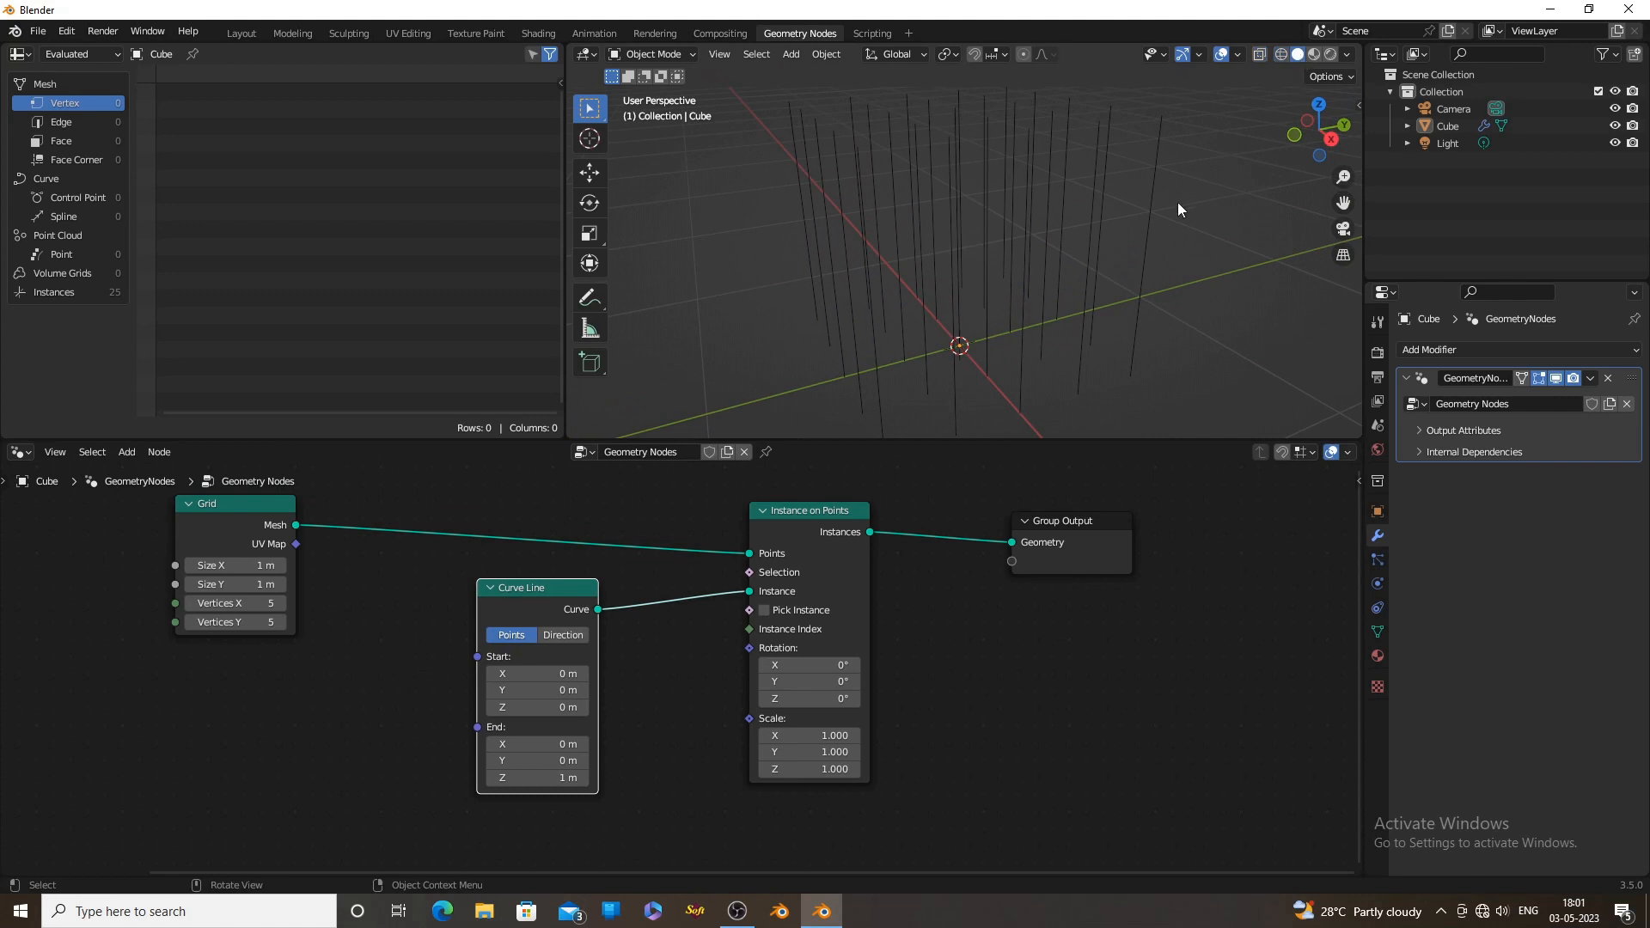
mouse_move(1177, 203)
middle_down()
mouse_move(1076, 311)
mouse_move(1207, 230)
mouse_move(1125, 306)
mouse_move(1022, 343)
middle_up()
scroll(1047, 613, down, 1)
drag(1056, 569, 1151, 557)
middle_drag(994, 660, 855, 671)
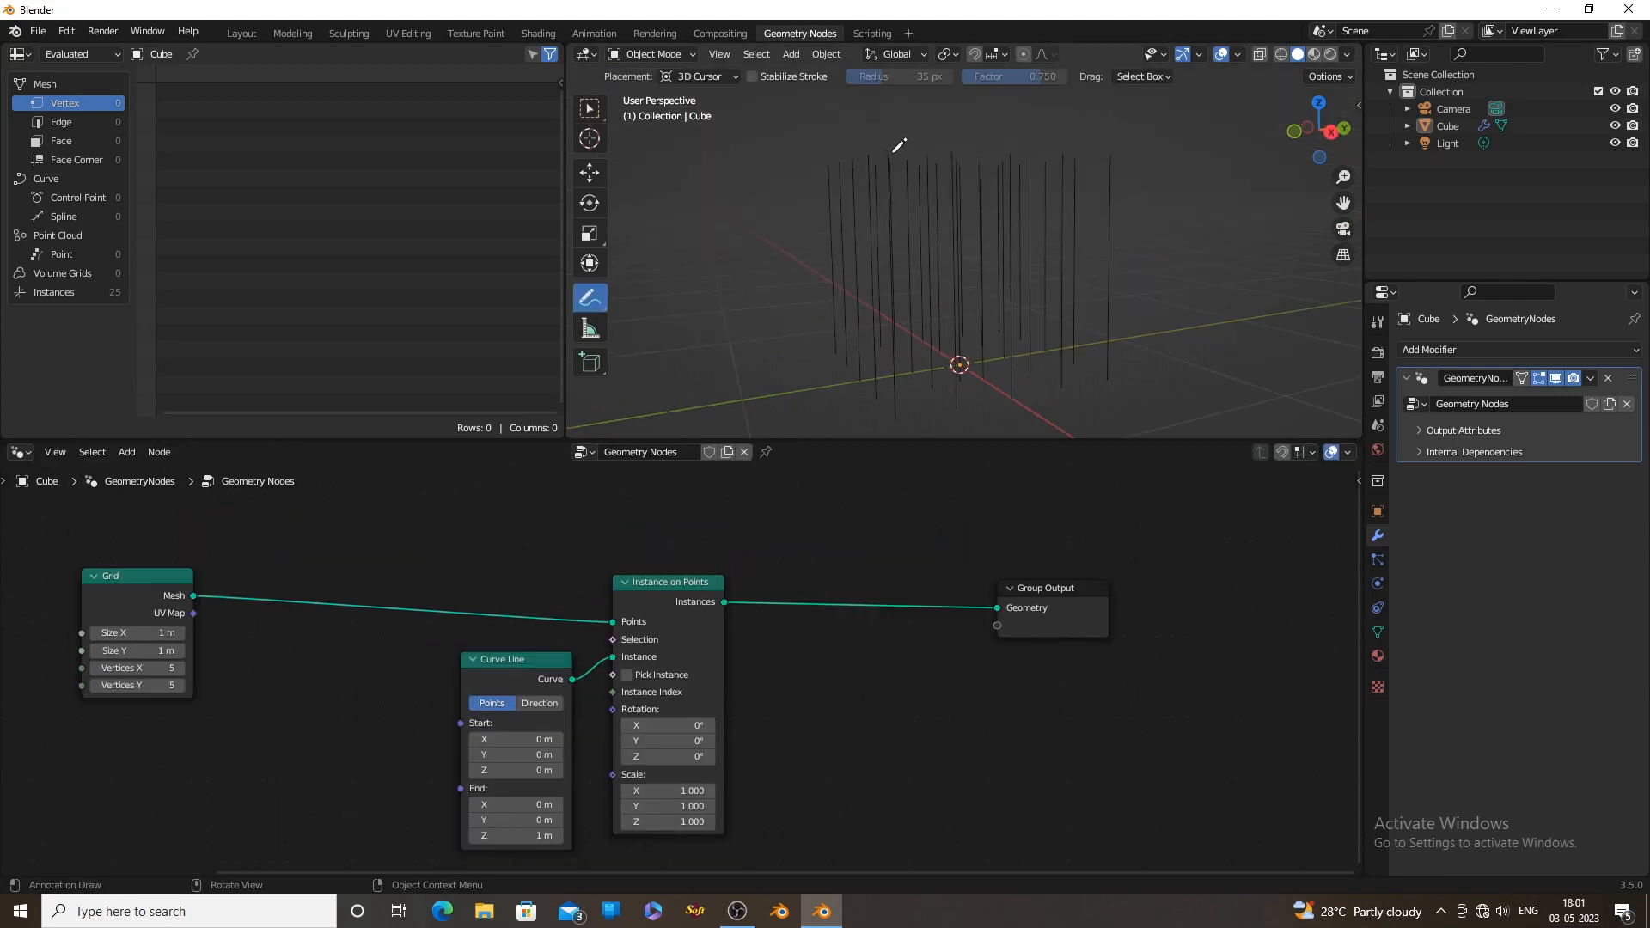
click(886, 151)
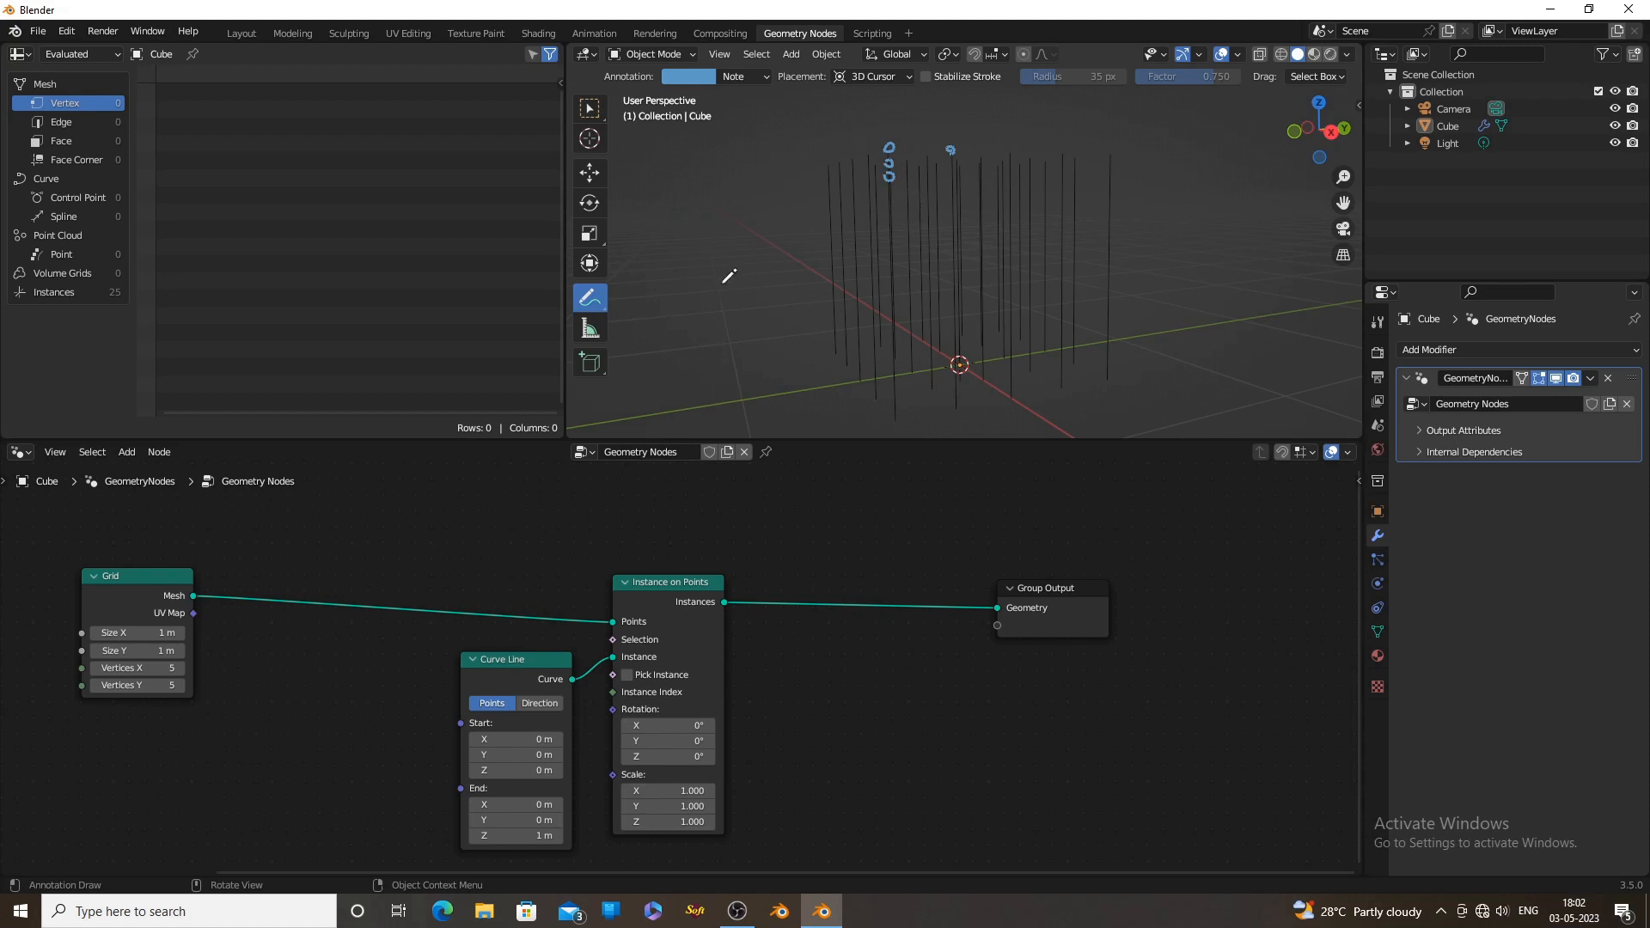
Duplicate Instance on Points above the node chain and connect the original's Instances output to the copy's Points input
key(shift+d)
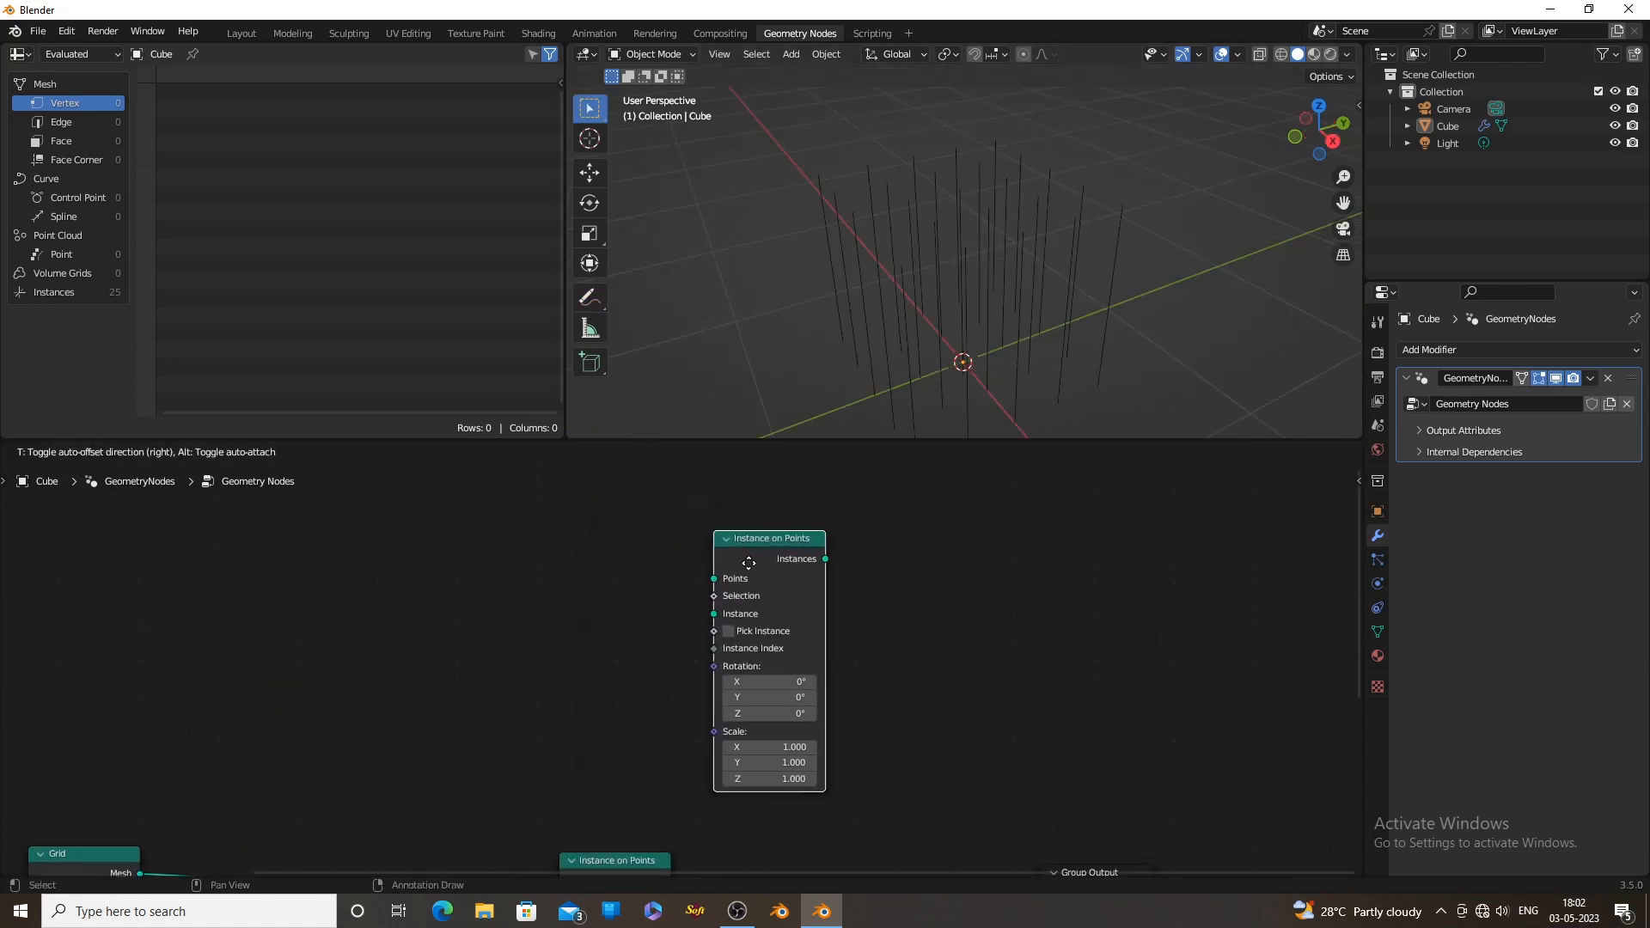
click(748, 563)
scroll(1047, 637, down, 2)
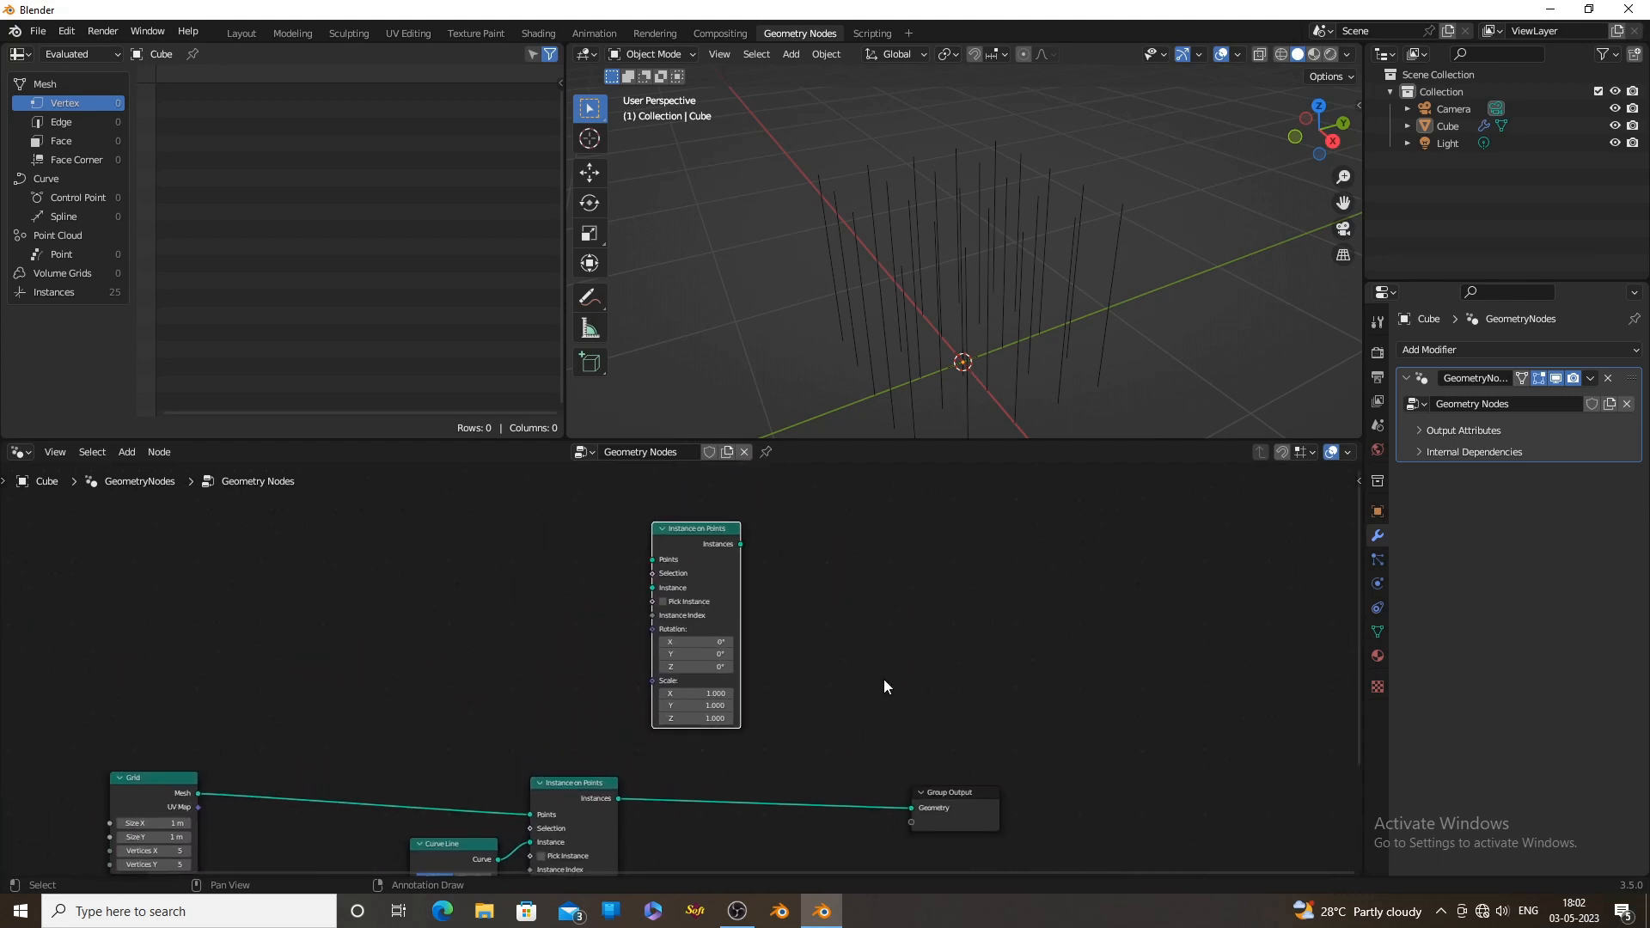
drag(672, 539, 752, 546)
drag(989, 825, 1135, 820)
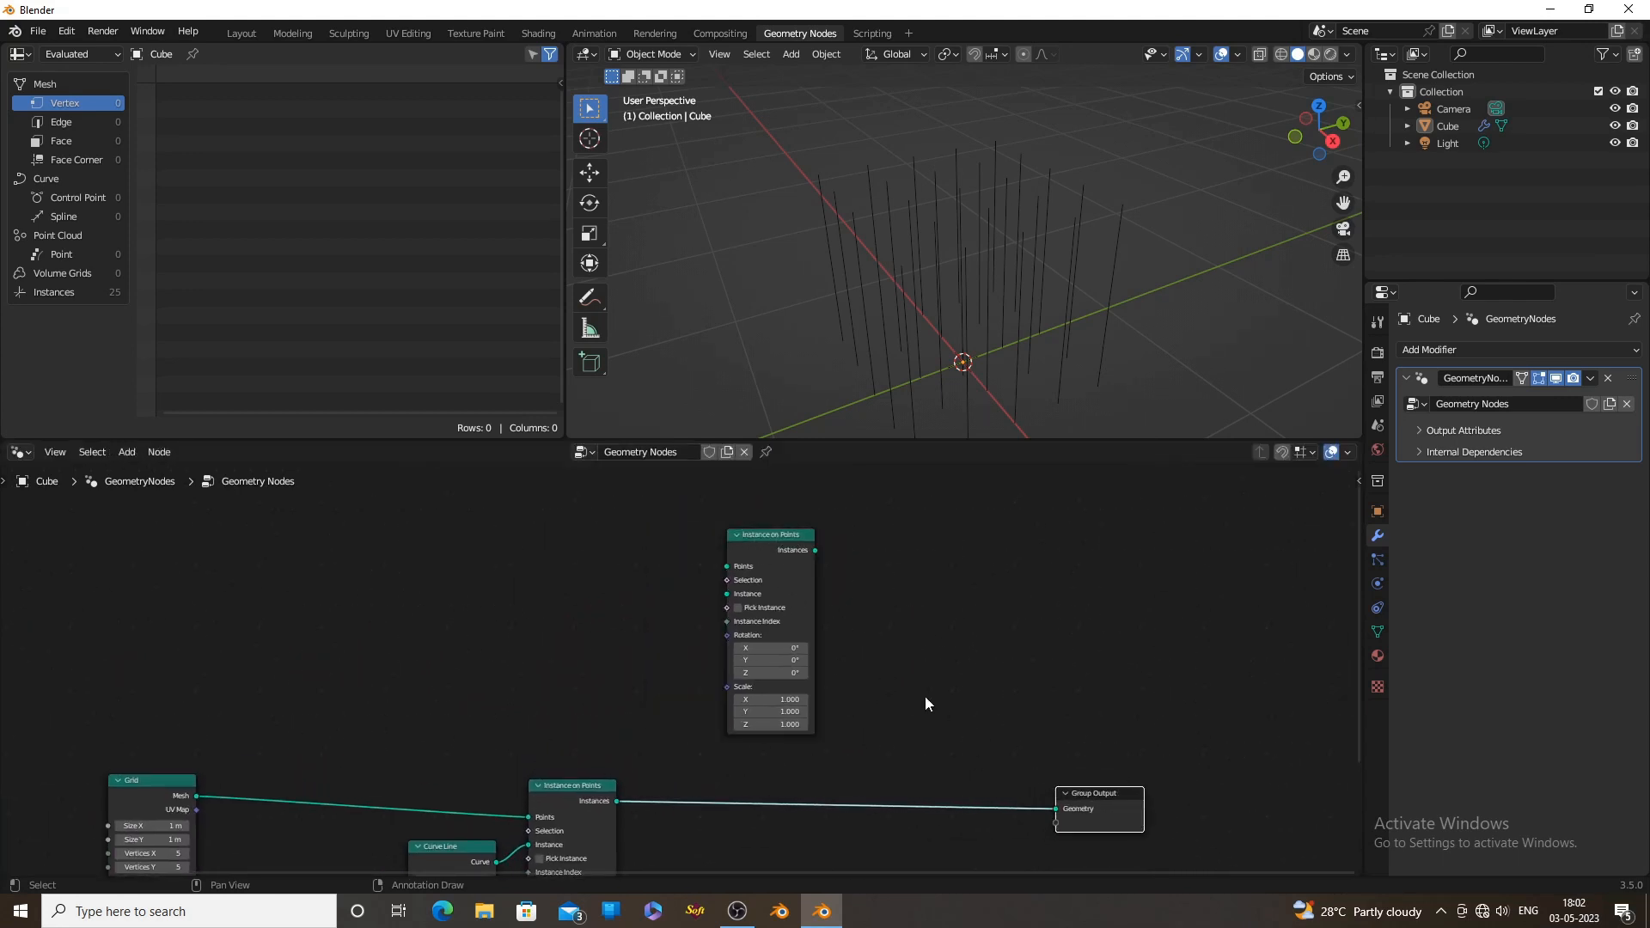
middle_drag(924, 696, 969, 643)
drag(664, 746, 770, 519)
Insert a Join Geometry node before the Group Output and connect the duplicated Instance on Points node's Instances to it
middle_drag(1016, 635, 873, 657)
key(shift+a)
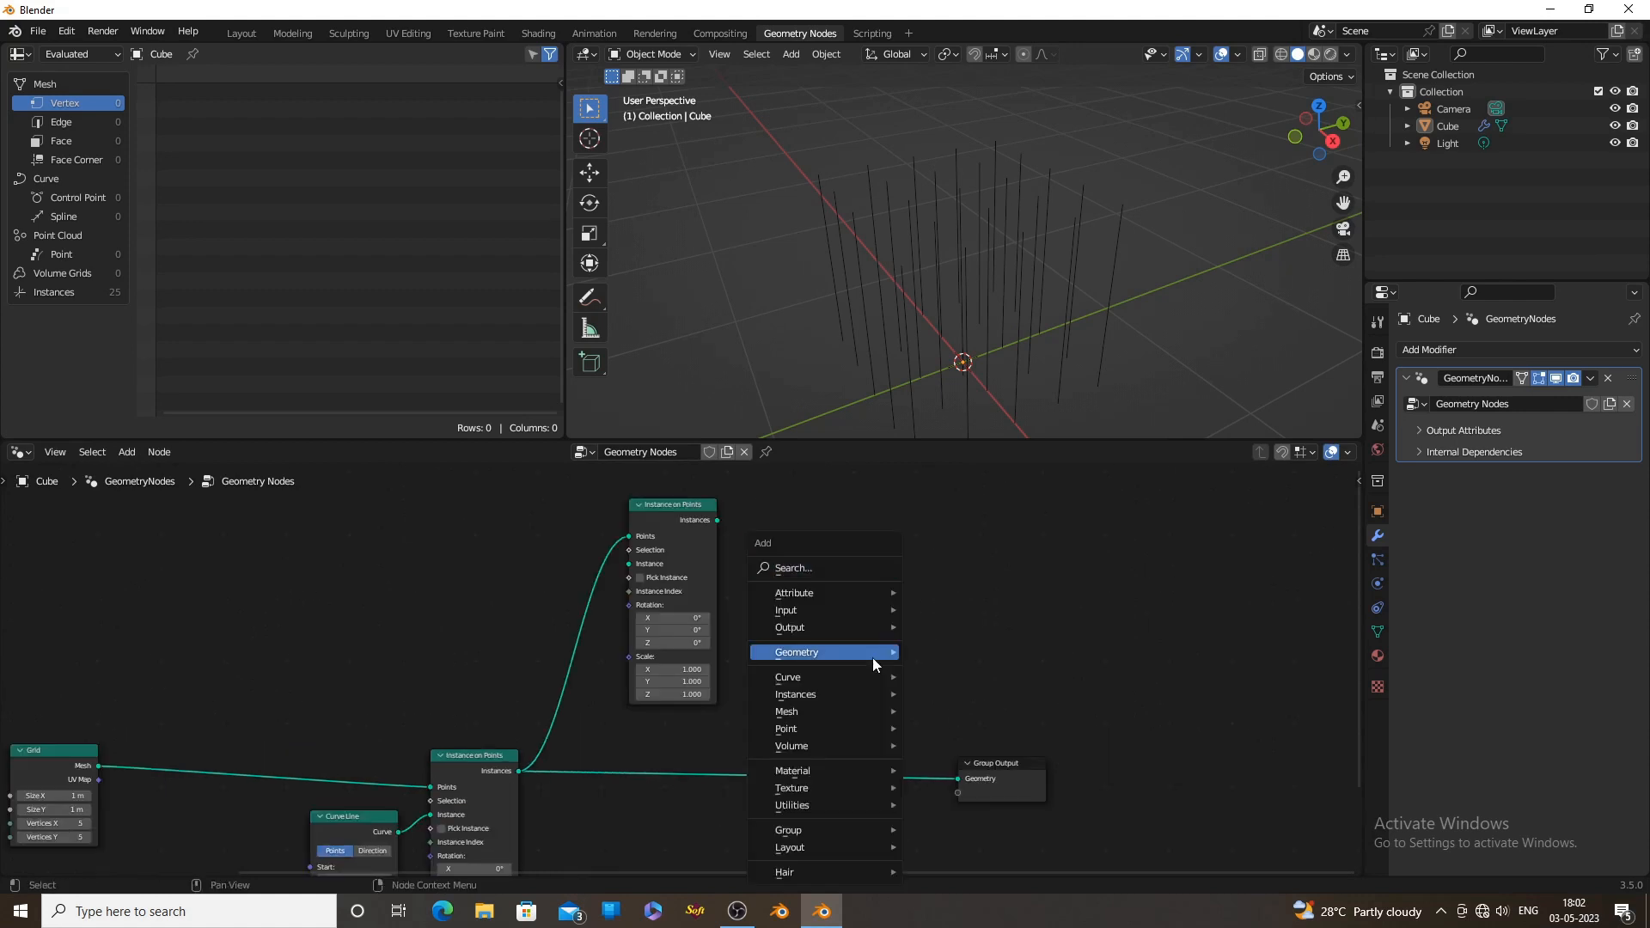
click(824, 563)
text(joi)
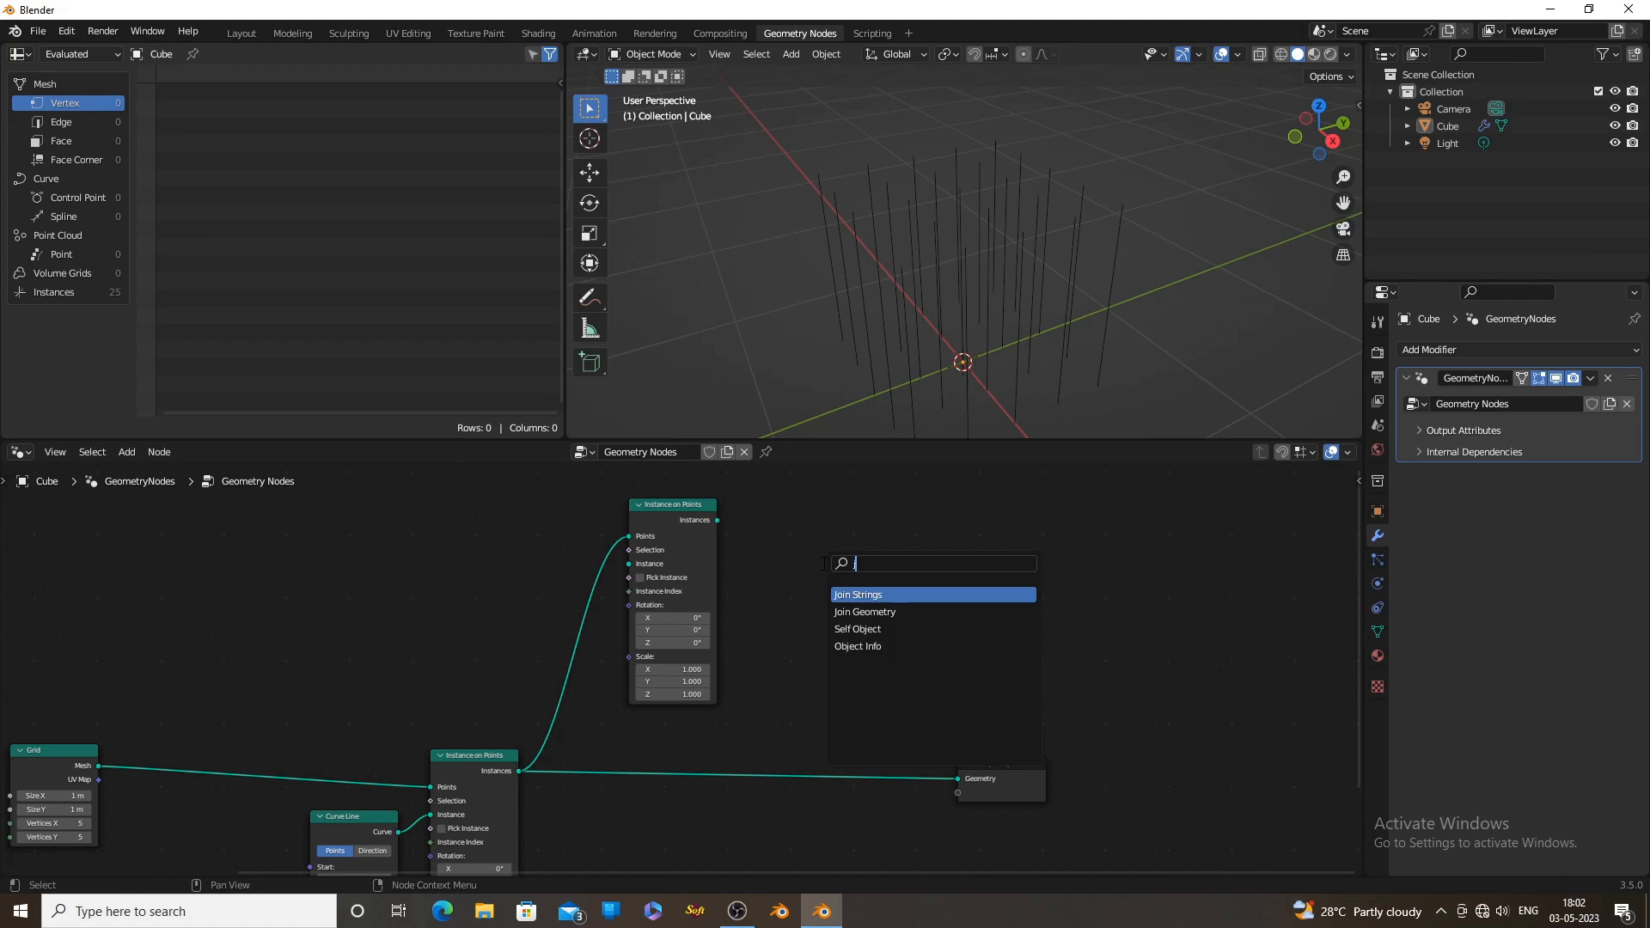
click(863, 612)
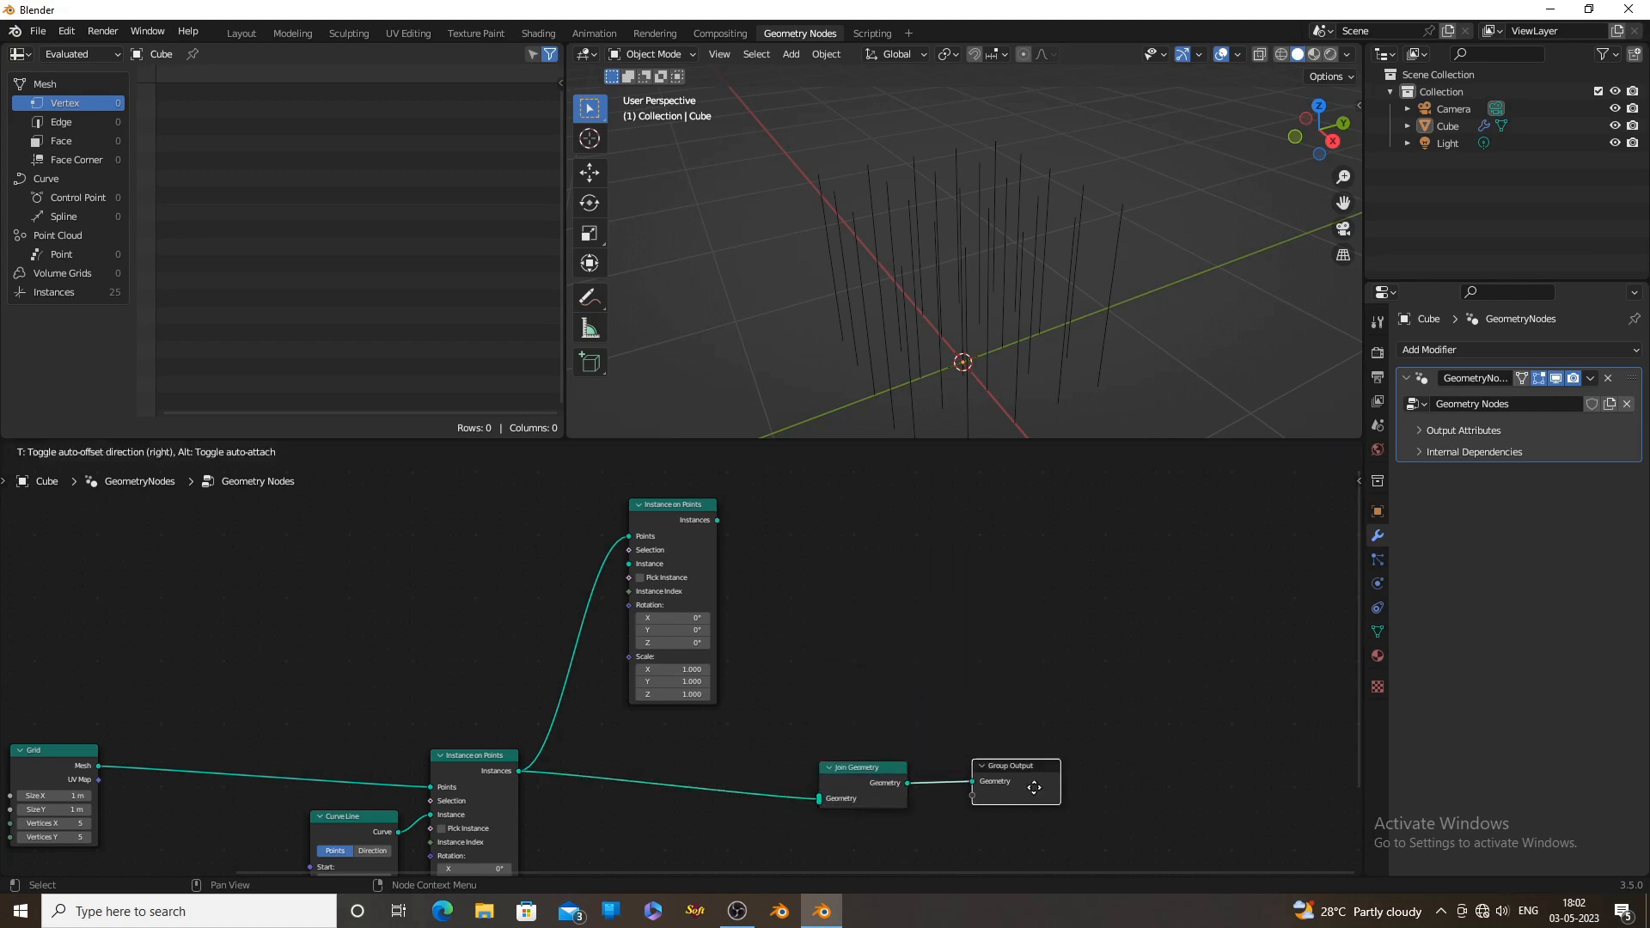
drag(1034, 787, 1120, 791)
drag(877, 769, 949, 757)
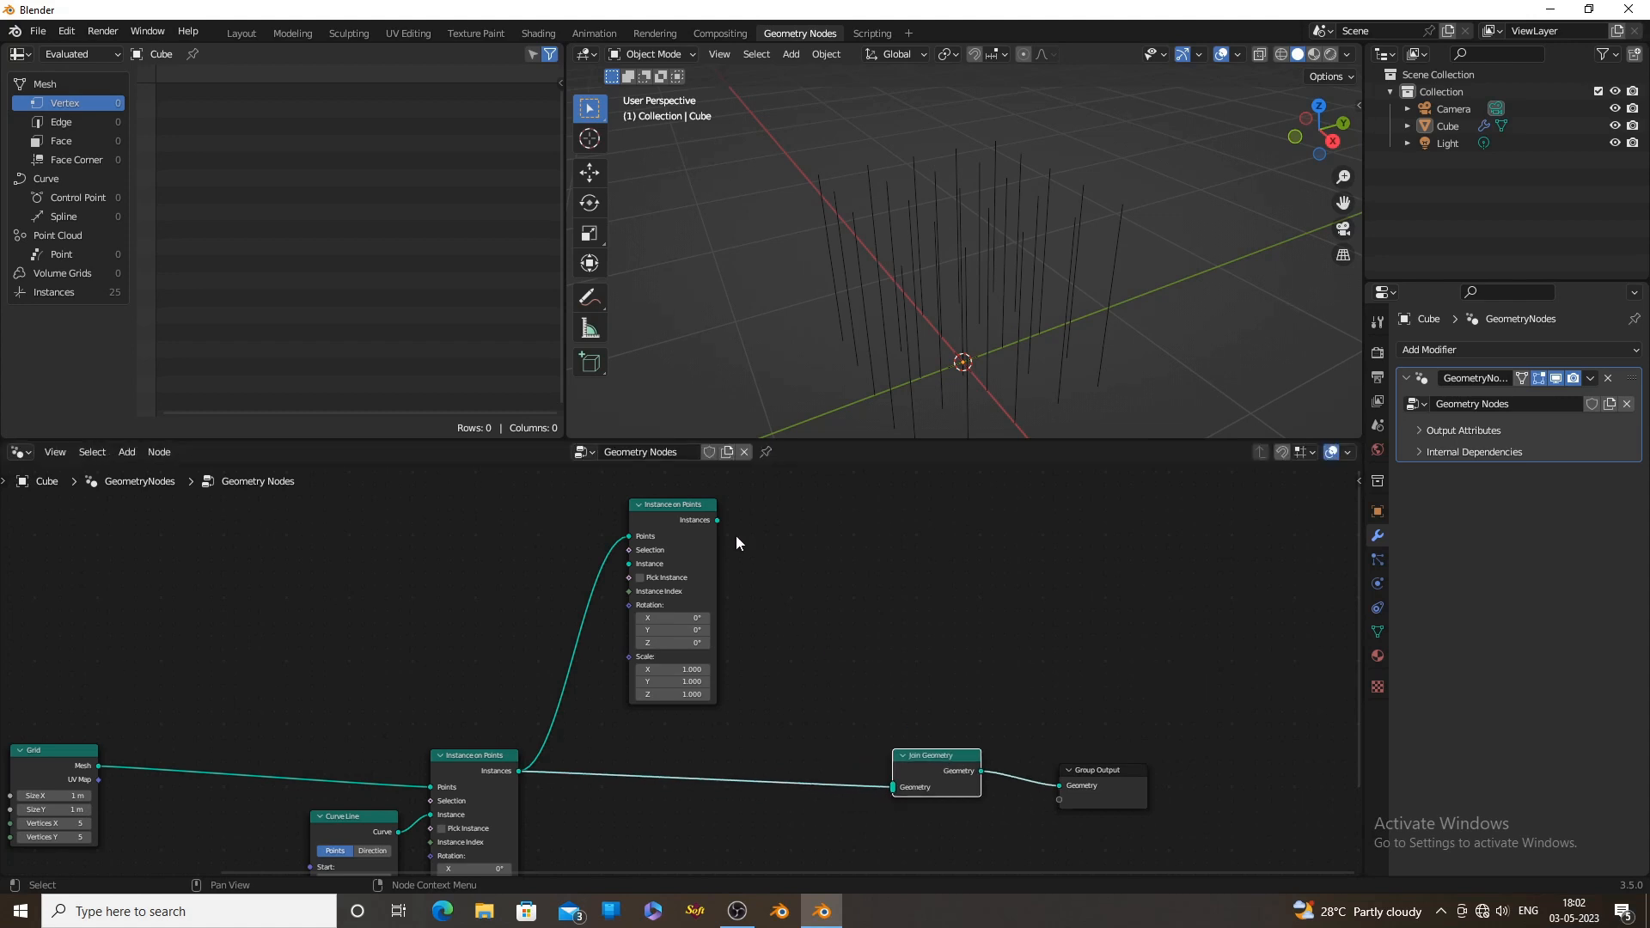
drag(716, 520, 891, 787)
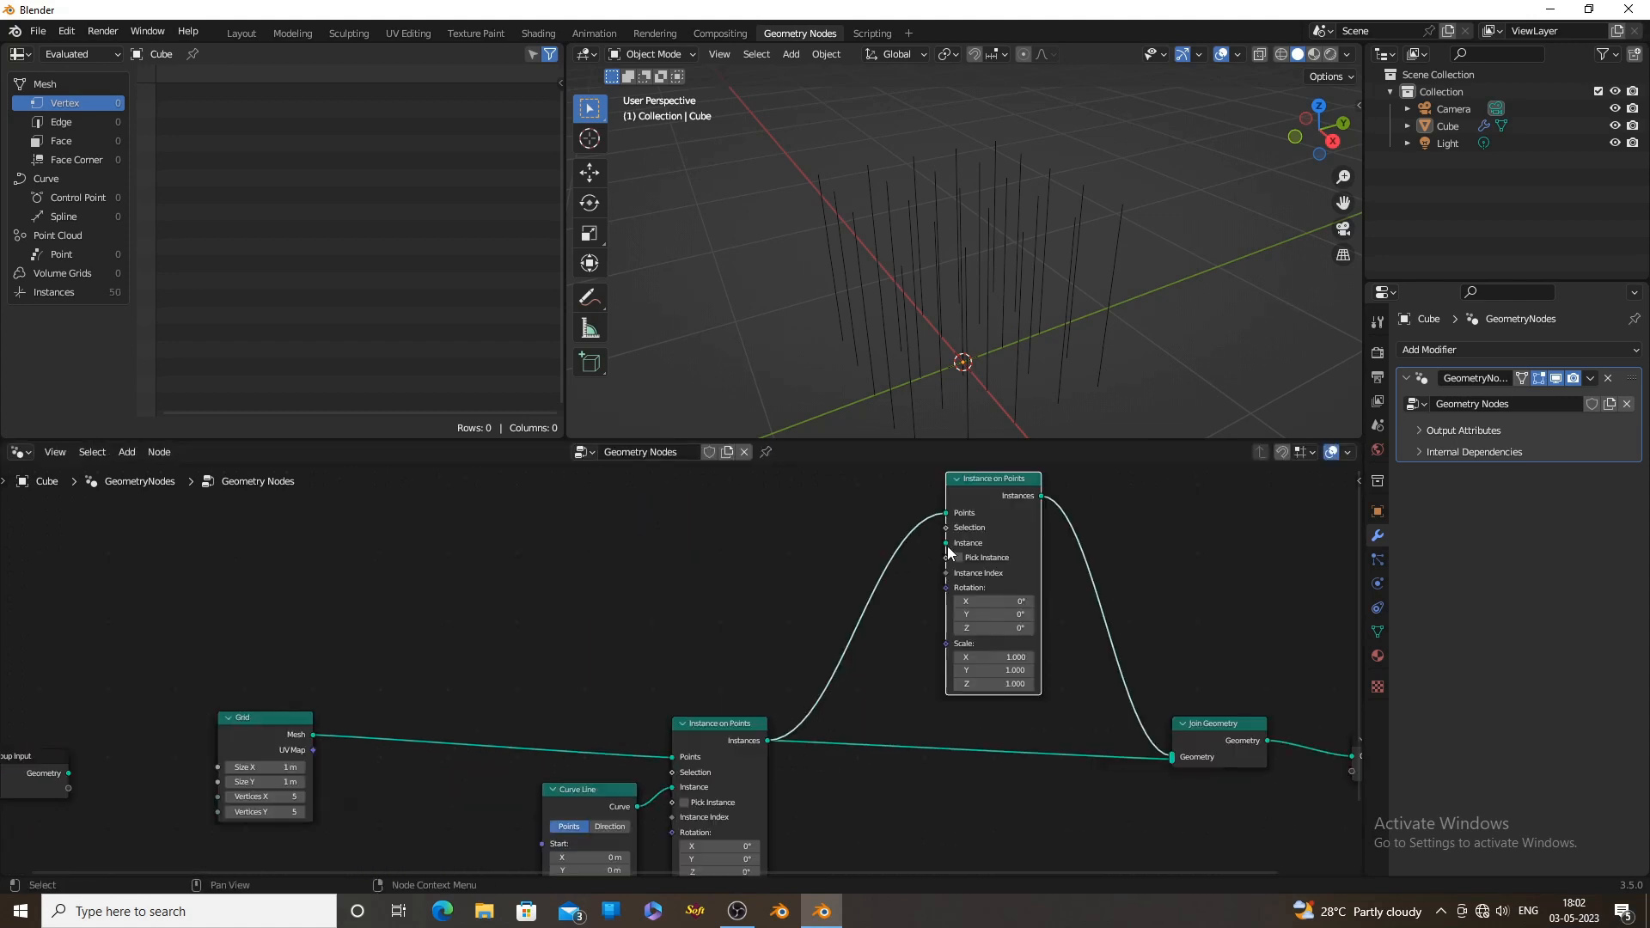
Add an Ico Sphere node with its Mesh connected to the duplicated Instance on Points node's Instance input
drag(945, 543, 765, 572)
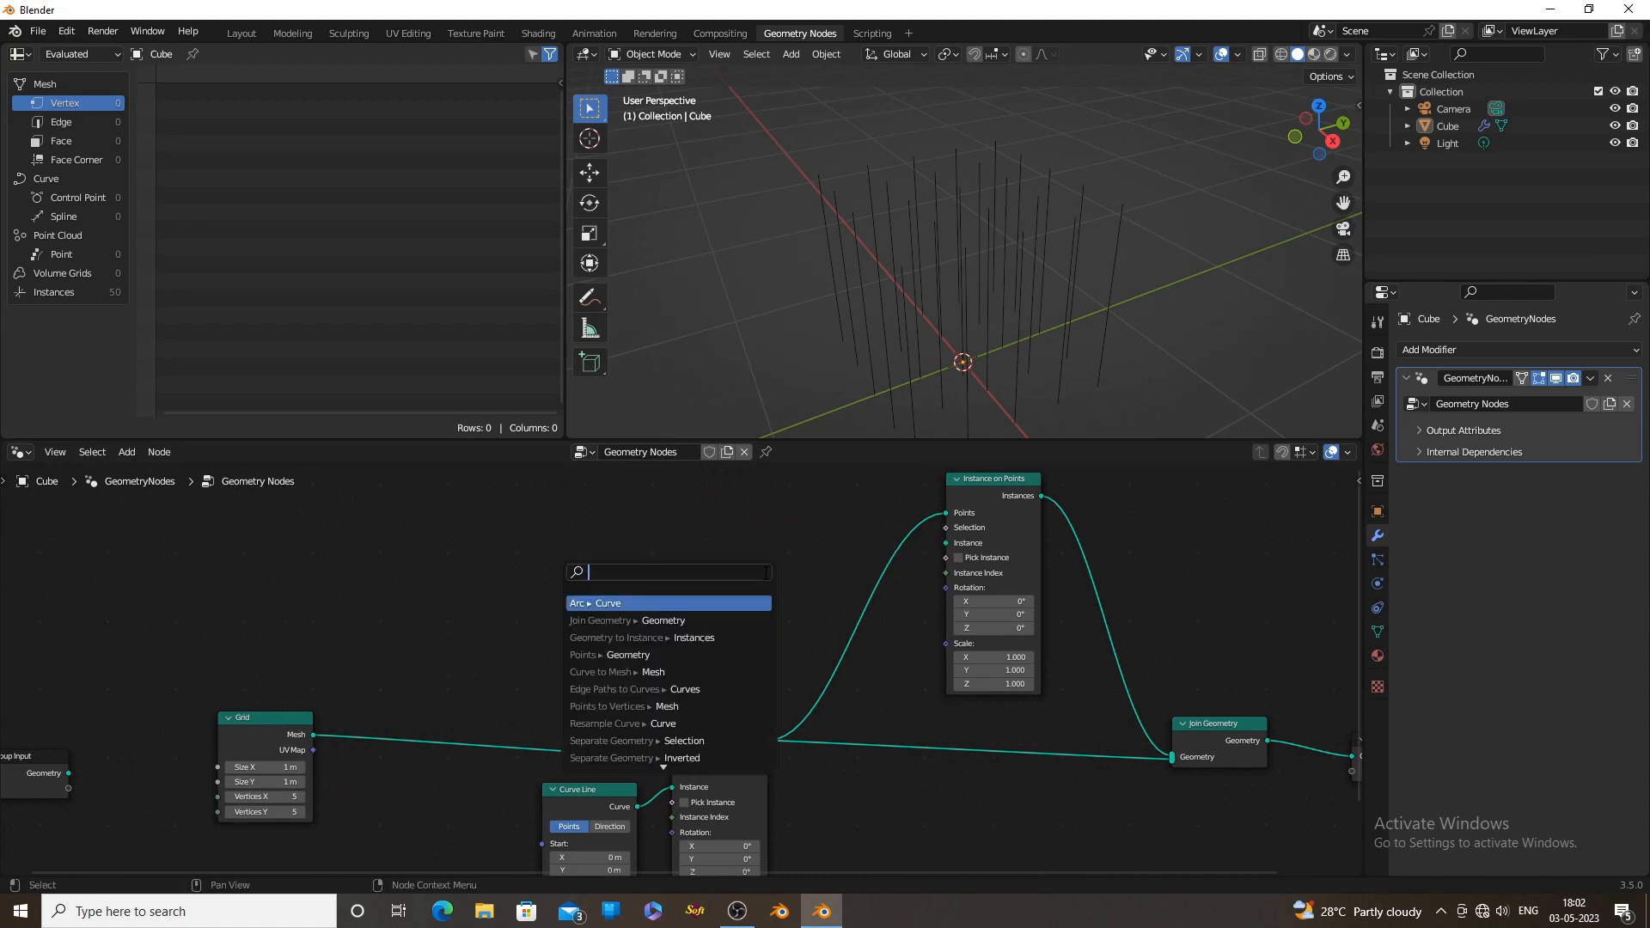
text(ico)
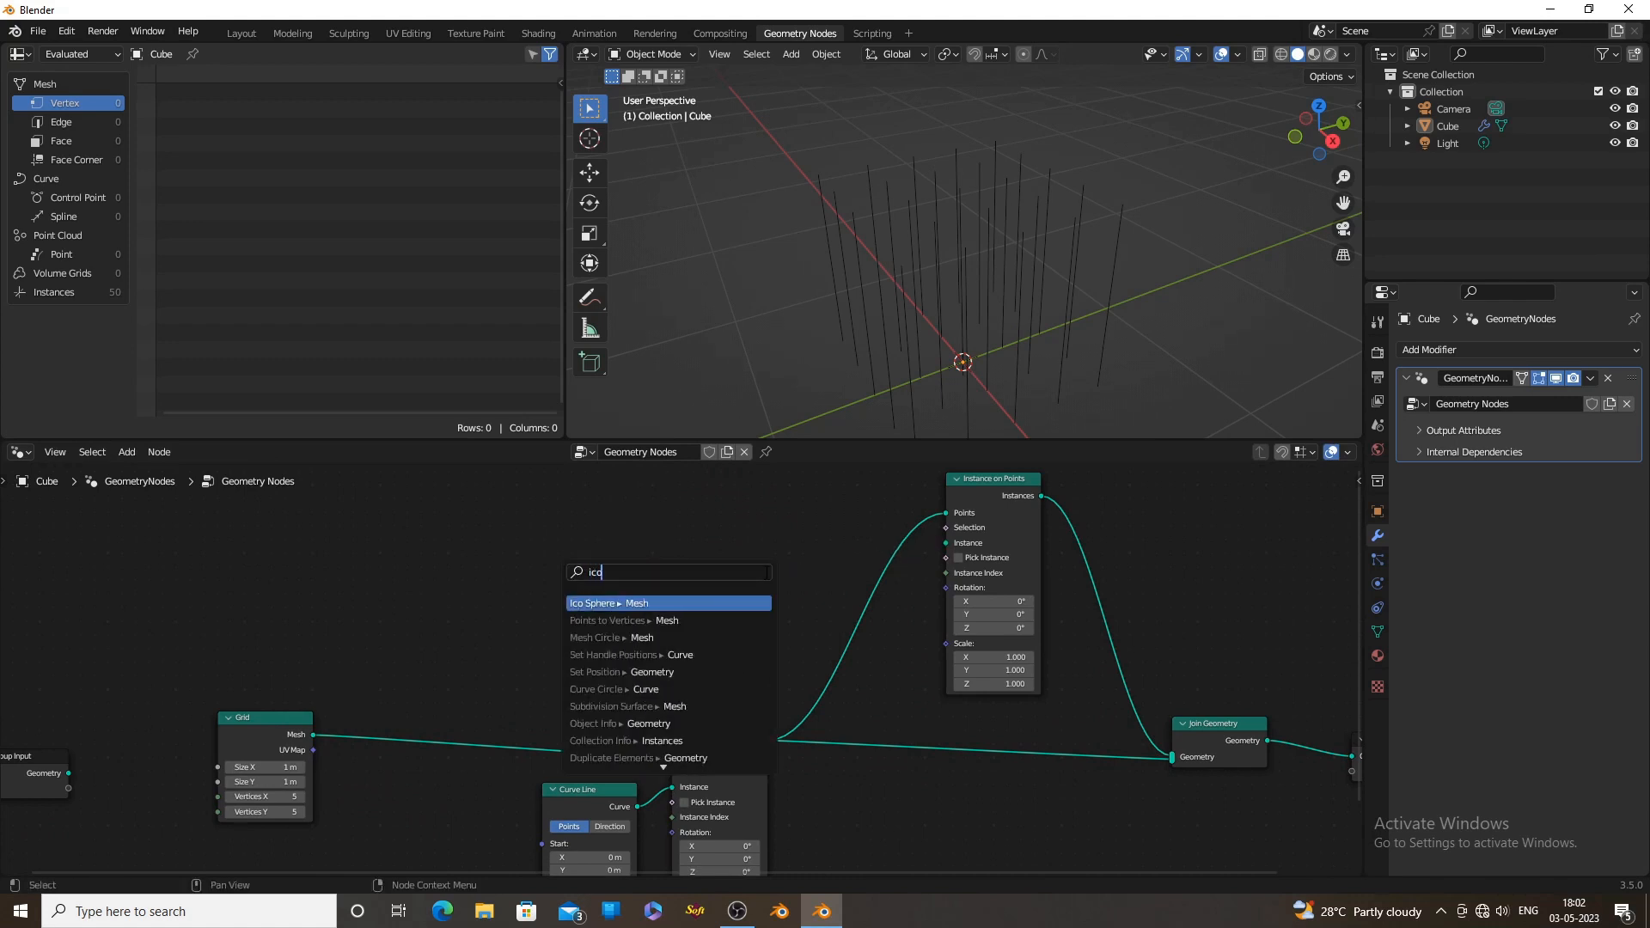
click(709, 603)
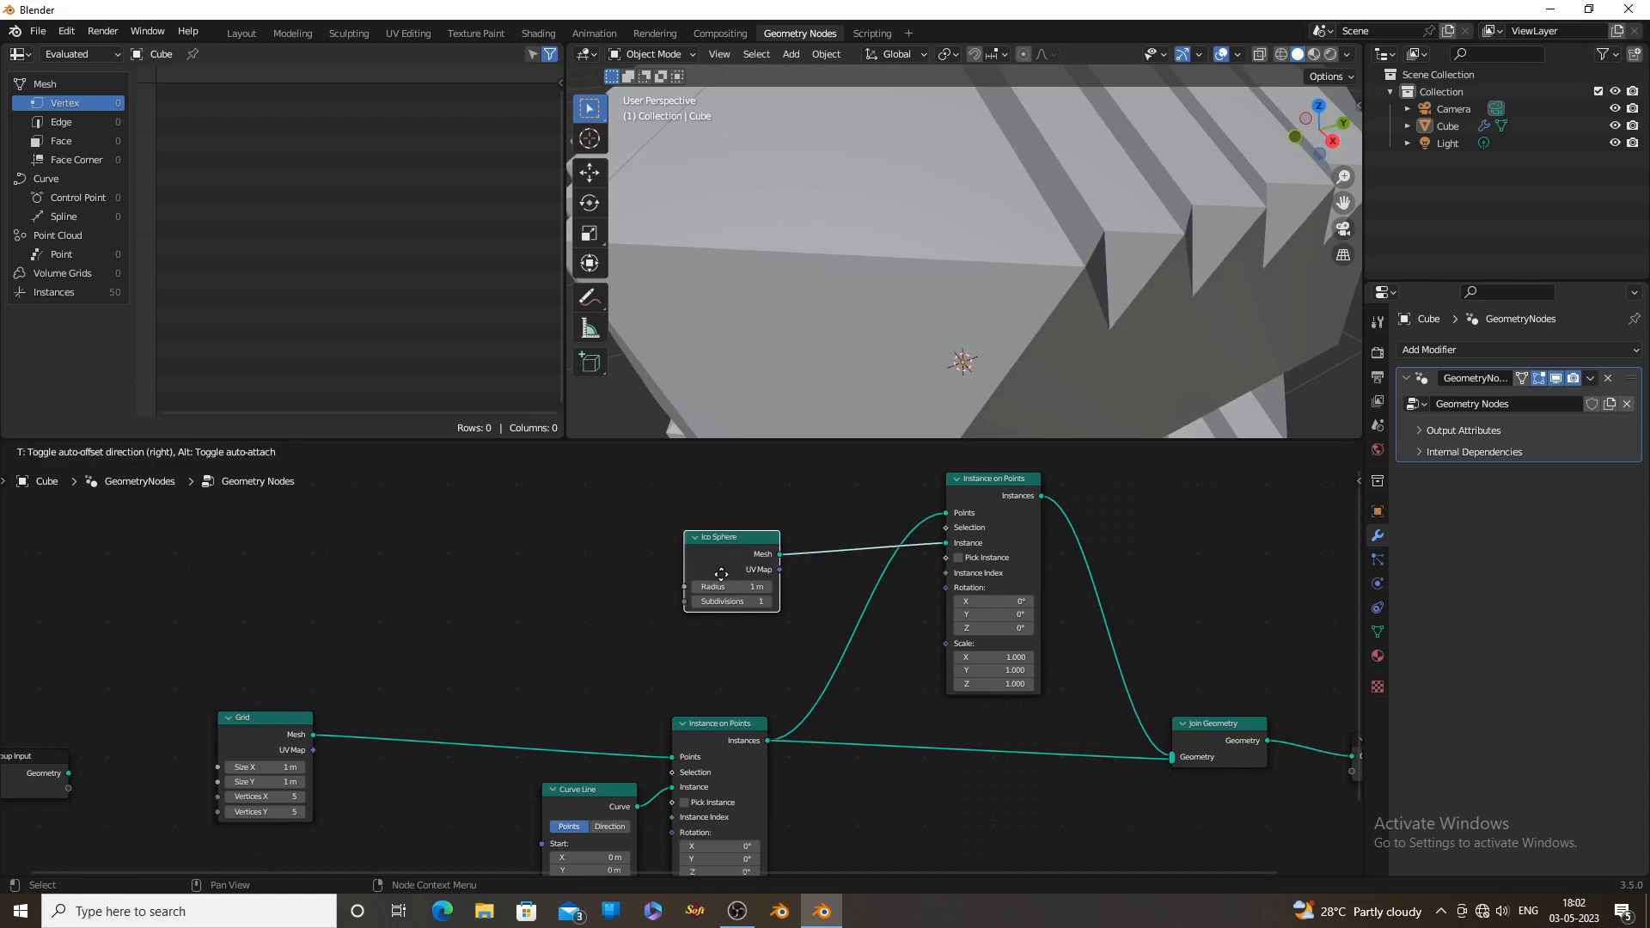
click(726, 587)
Set the Ico Sphere node's radius to 0.1 m
middle_drag(993, 339, 873, 320)
scroll(780, 601, up, 2)
scroll(780, 633, up, 1)
double_click(769, 555)
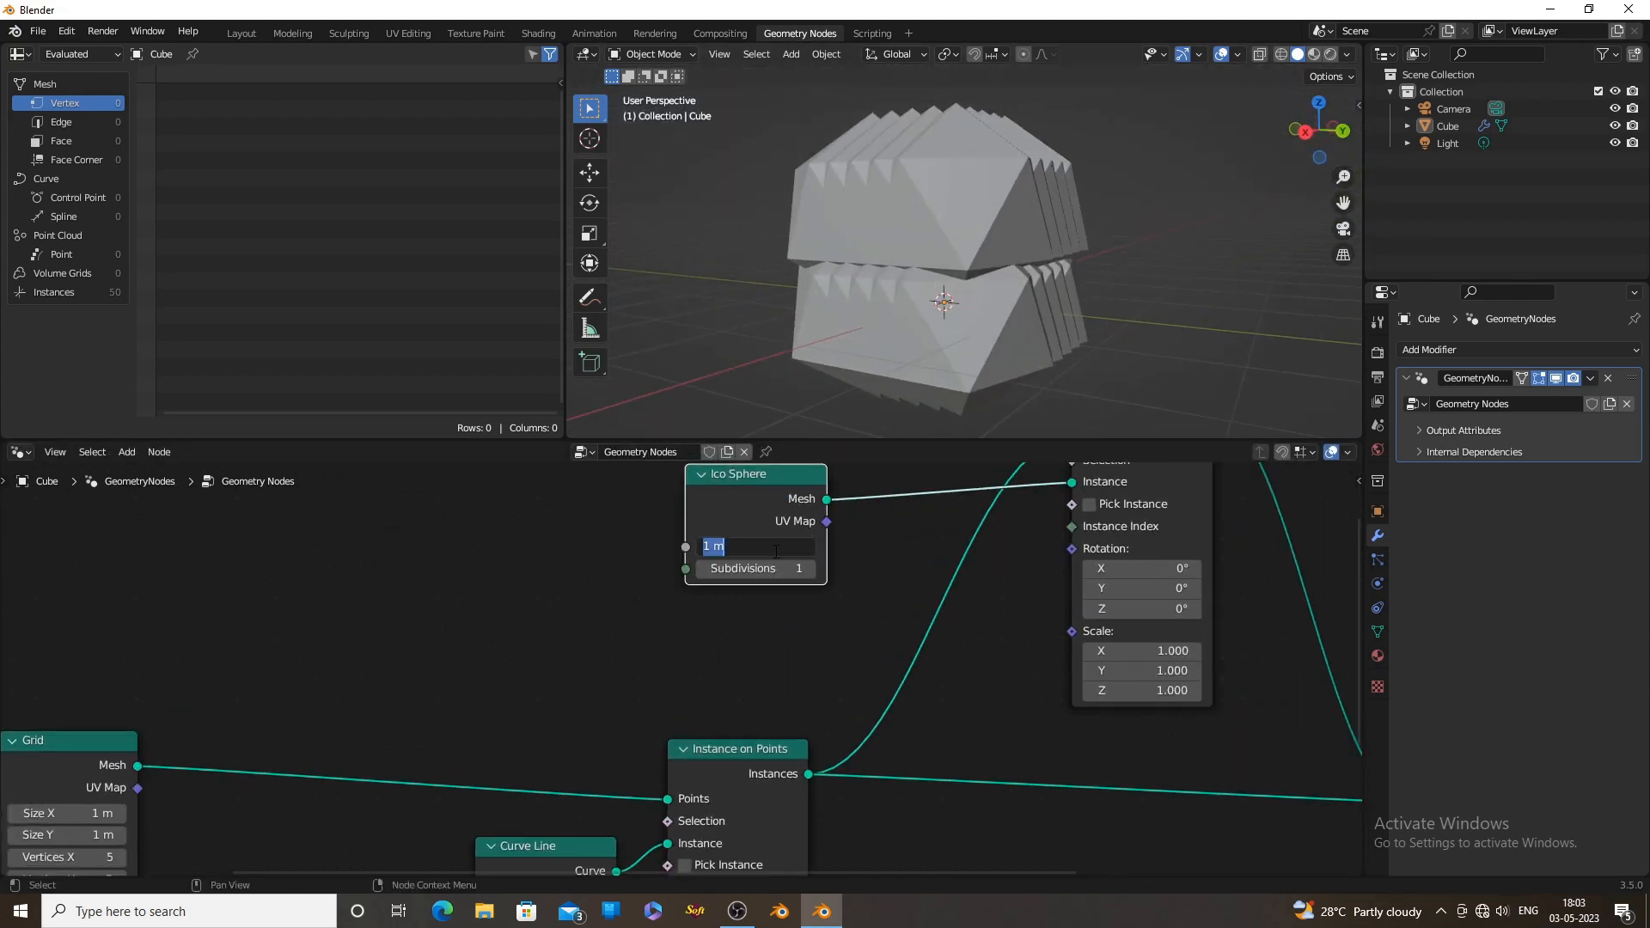
key(BackSpace)
key(Return)
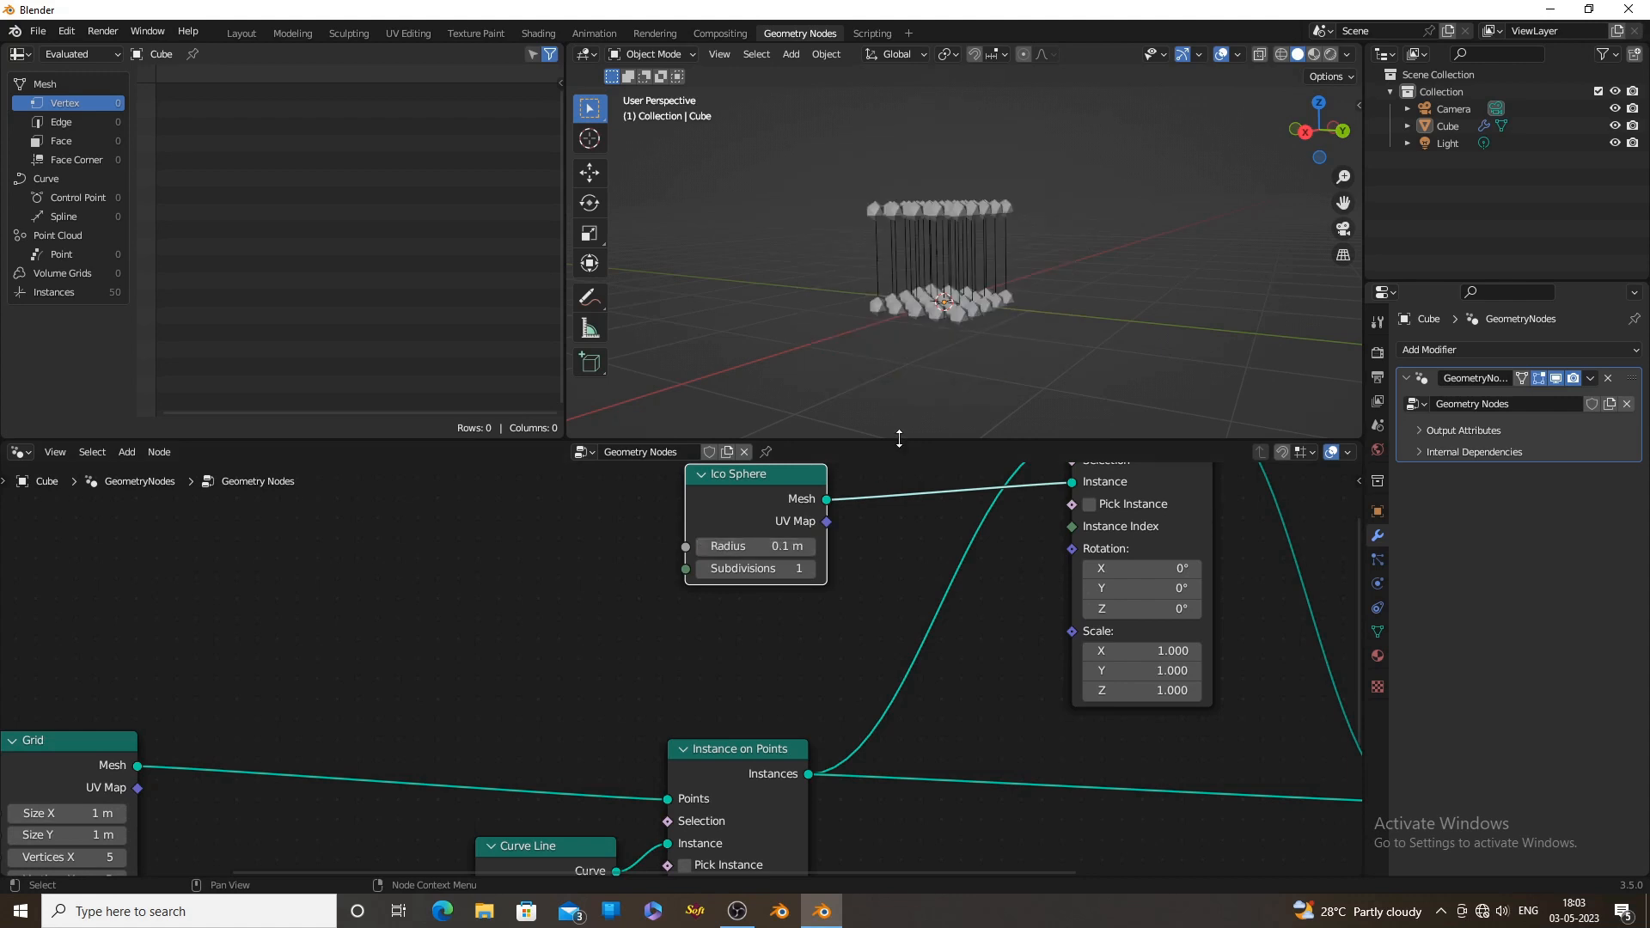
Insert a Resample Curve node between the Curve Line and the original Instance on Points node, and move the Grid node clear of the chain
scroll(895, 364, up, 3)
middle_drag(896, 361, 942, 386)
scroll(941, 386, up, 1)
scroll(837, 610, up, 1)
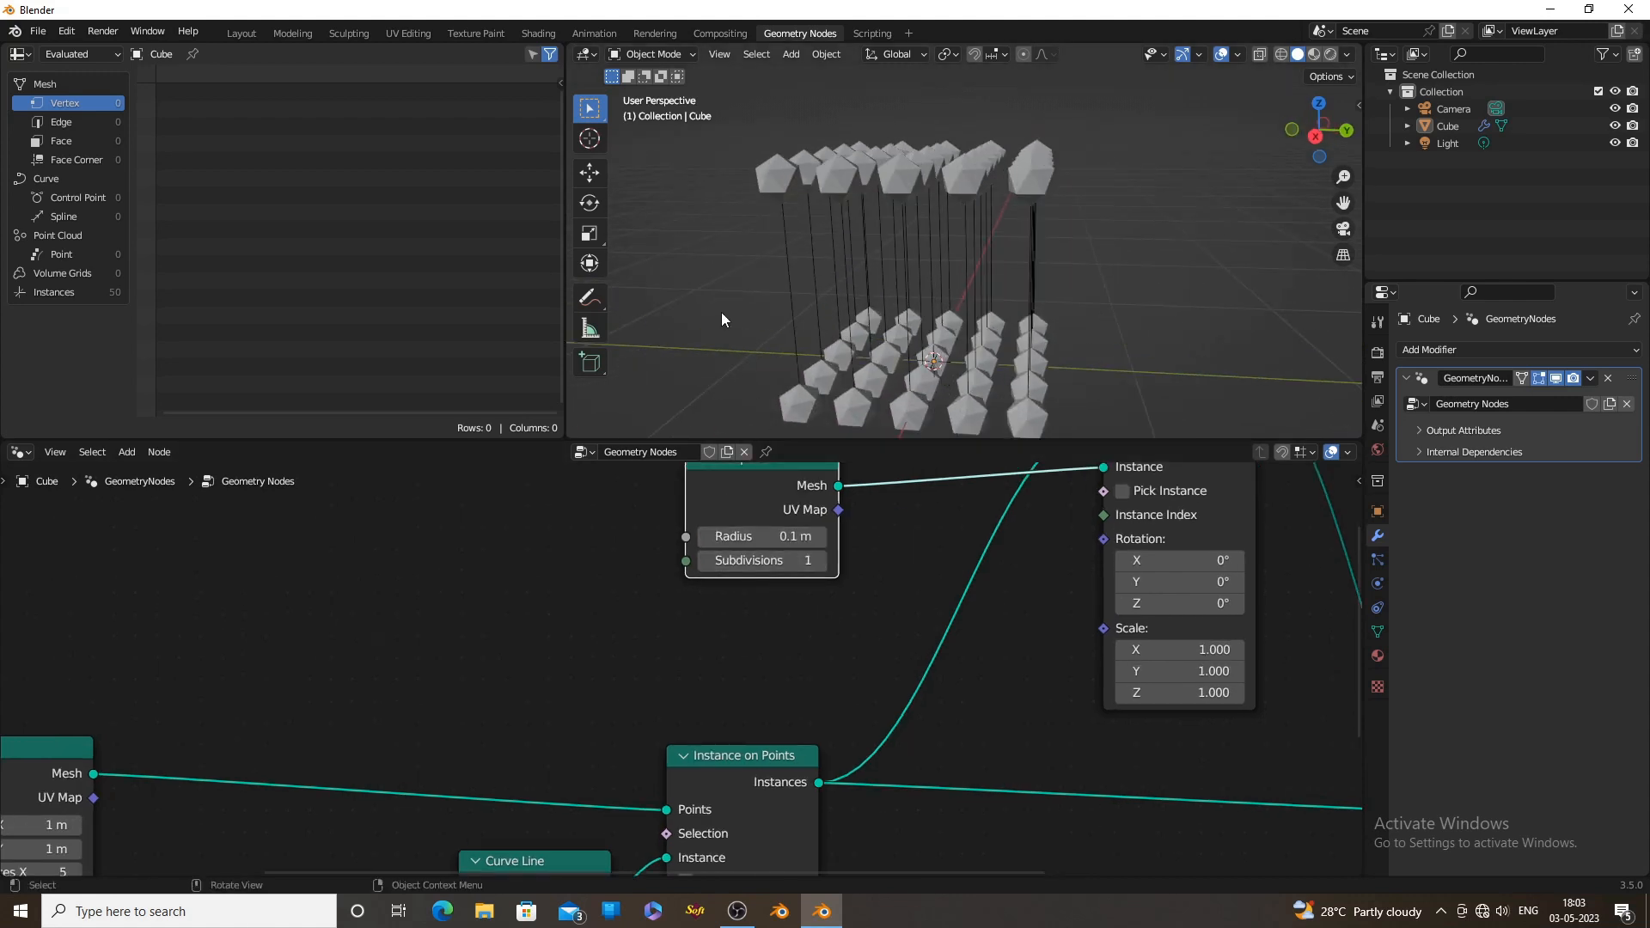
drag(731, 630, 518, 661)
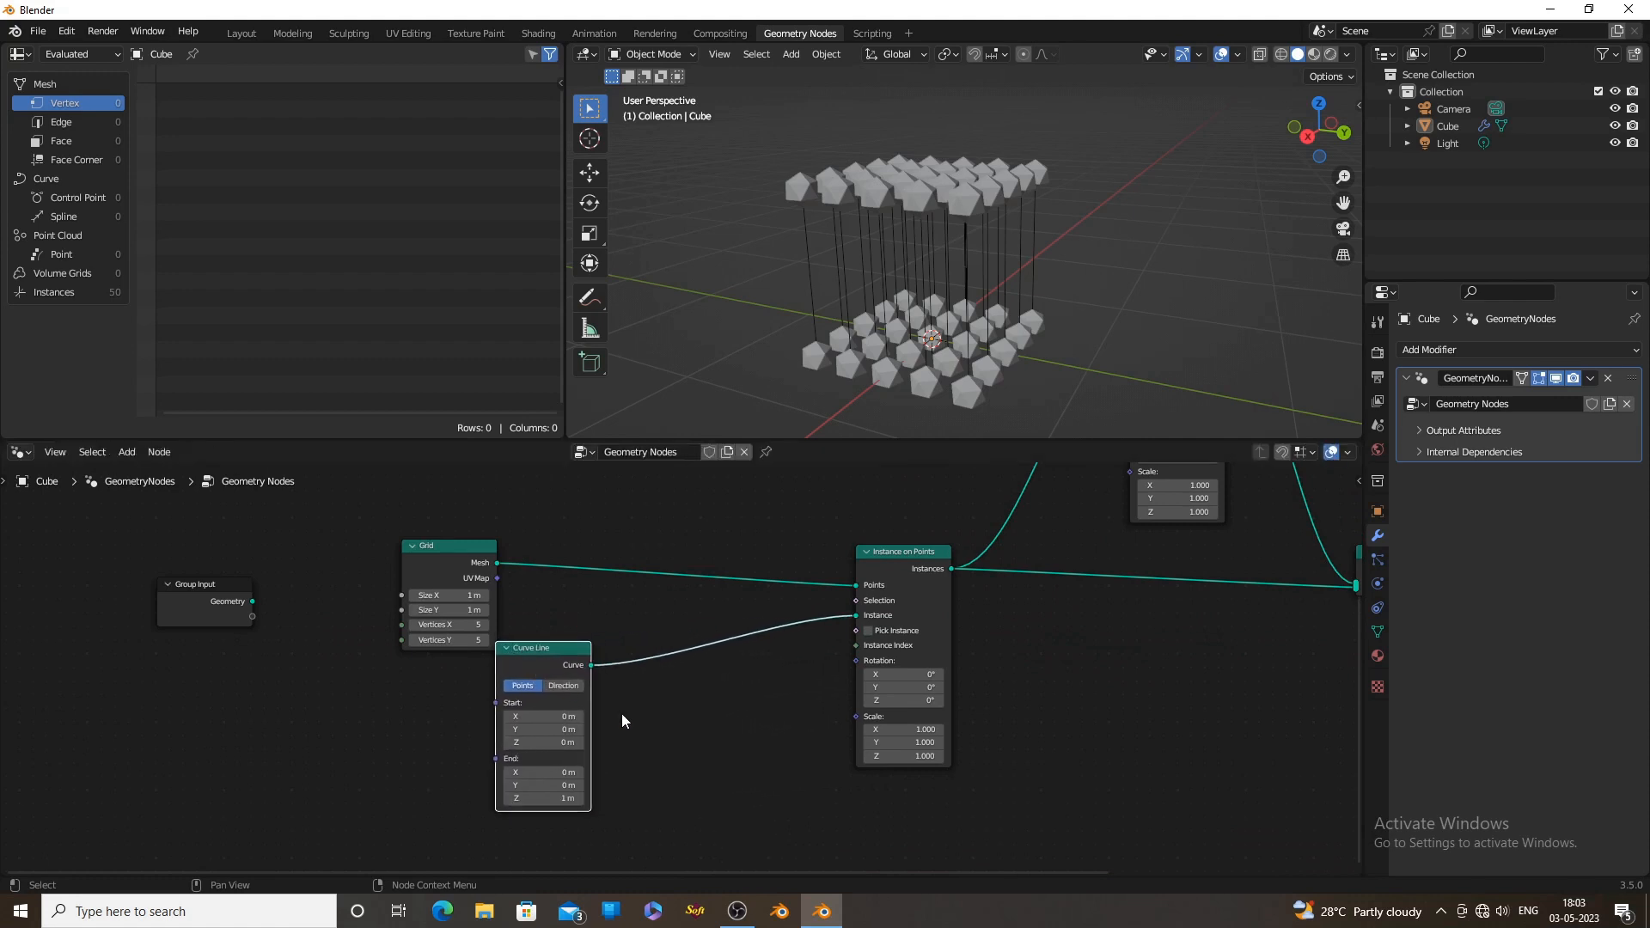
key(shift+a)
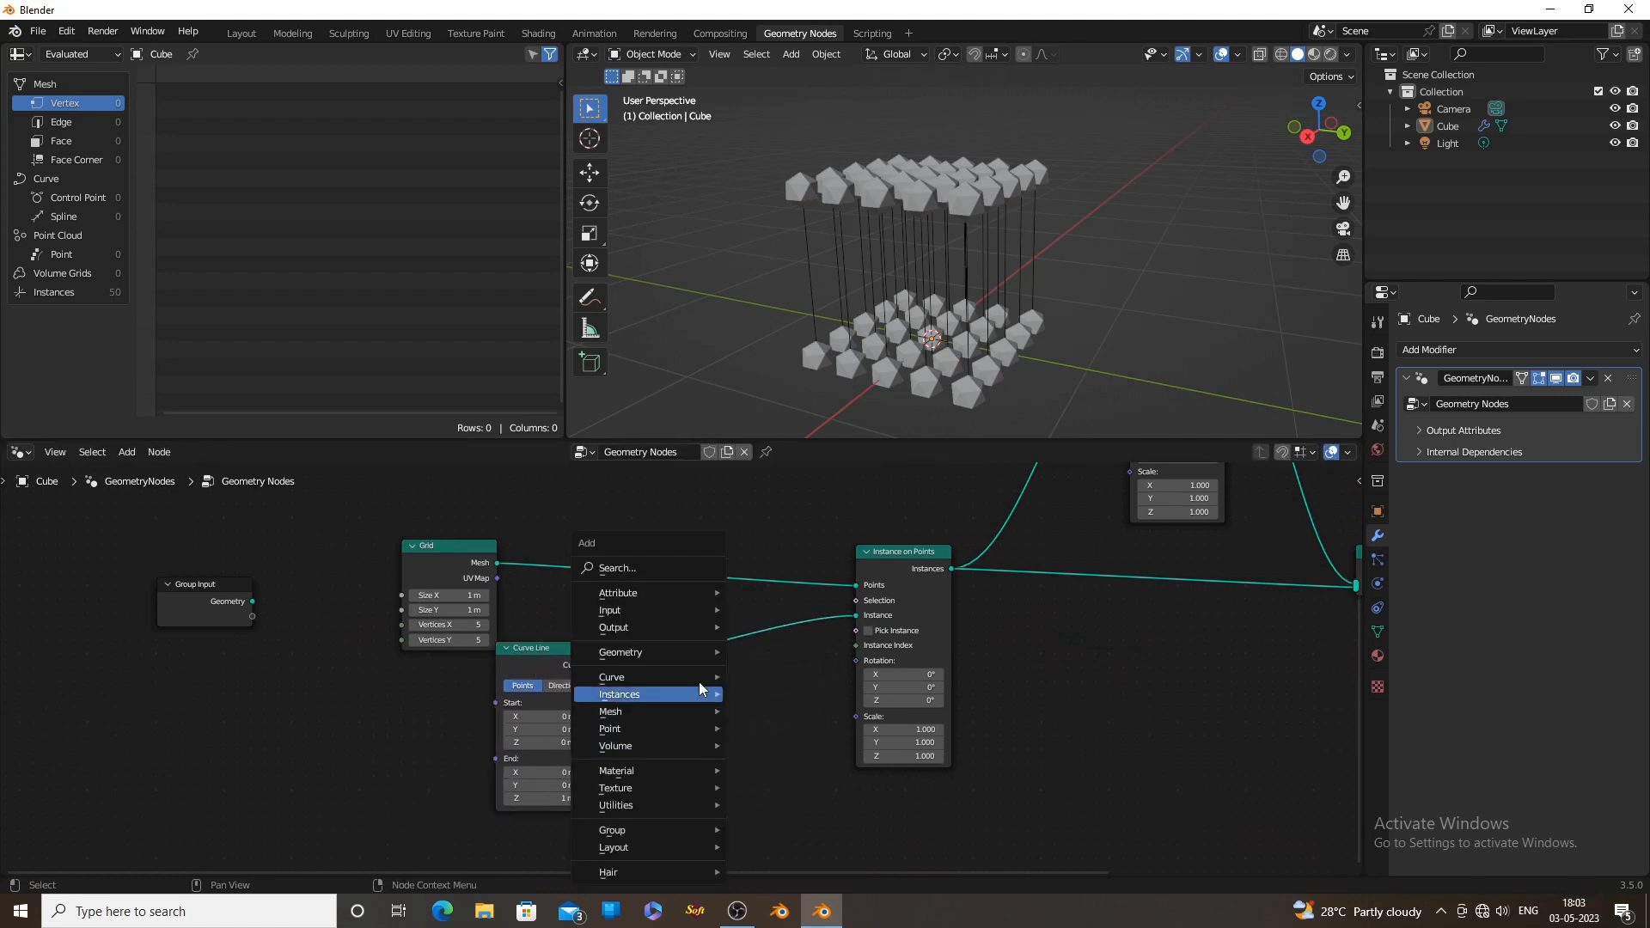
click(667, 567)
text(res)
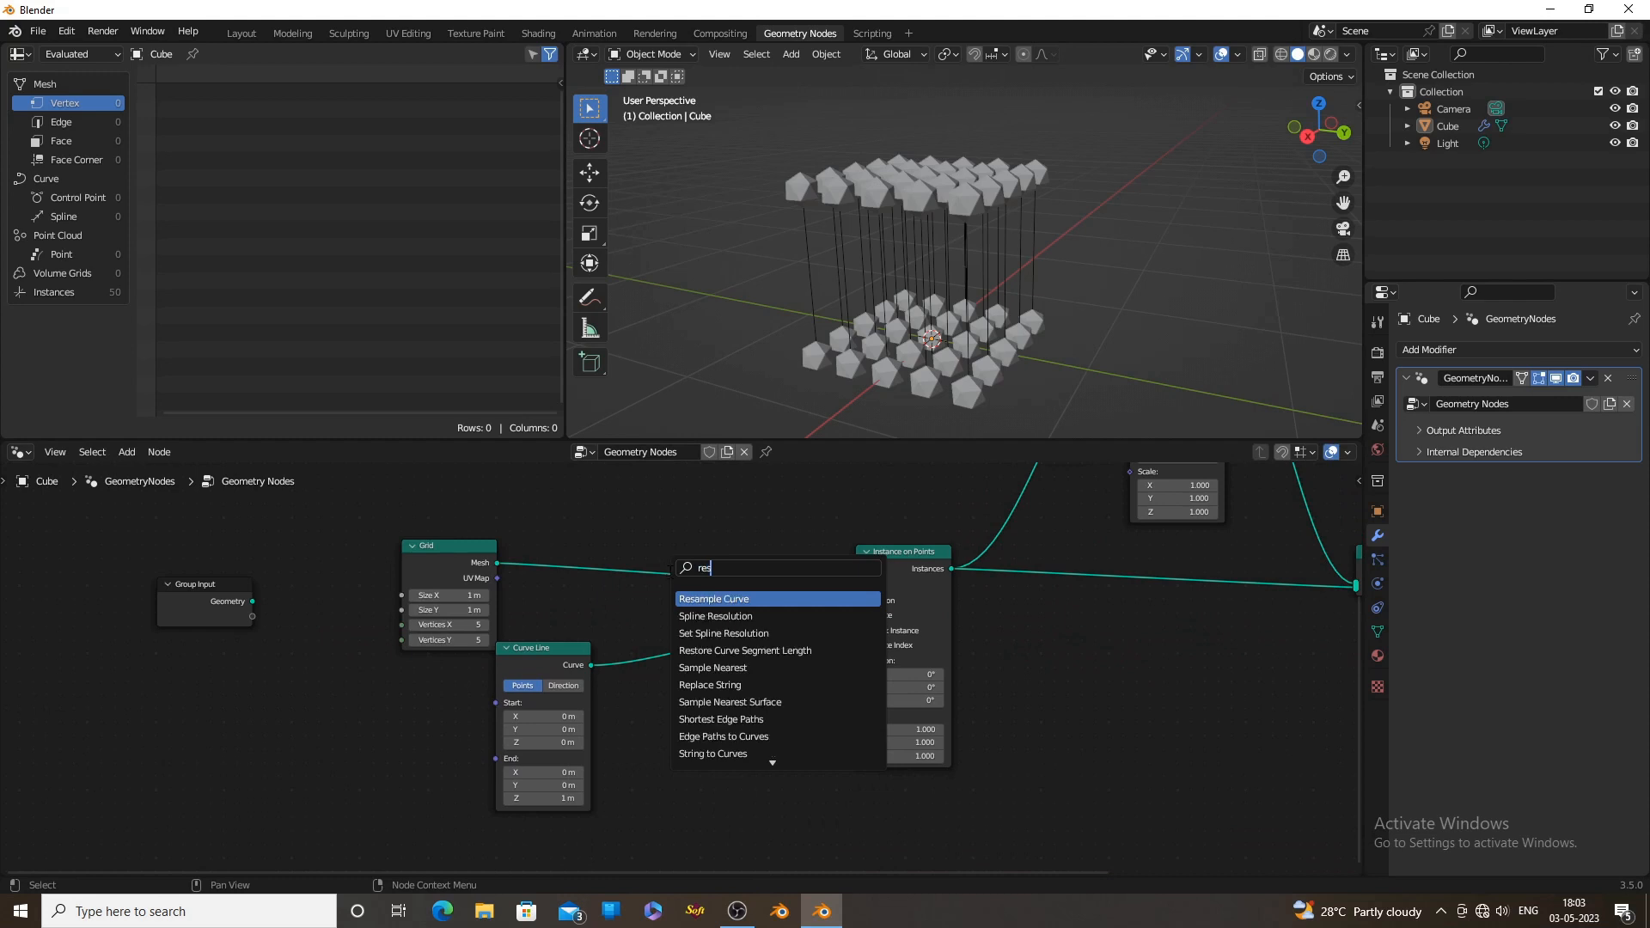
click(697, 599)
click(668, 654)
drag(433, 547, 407, 524)
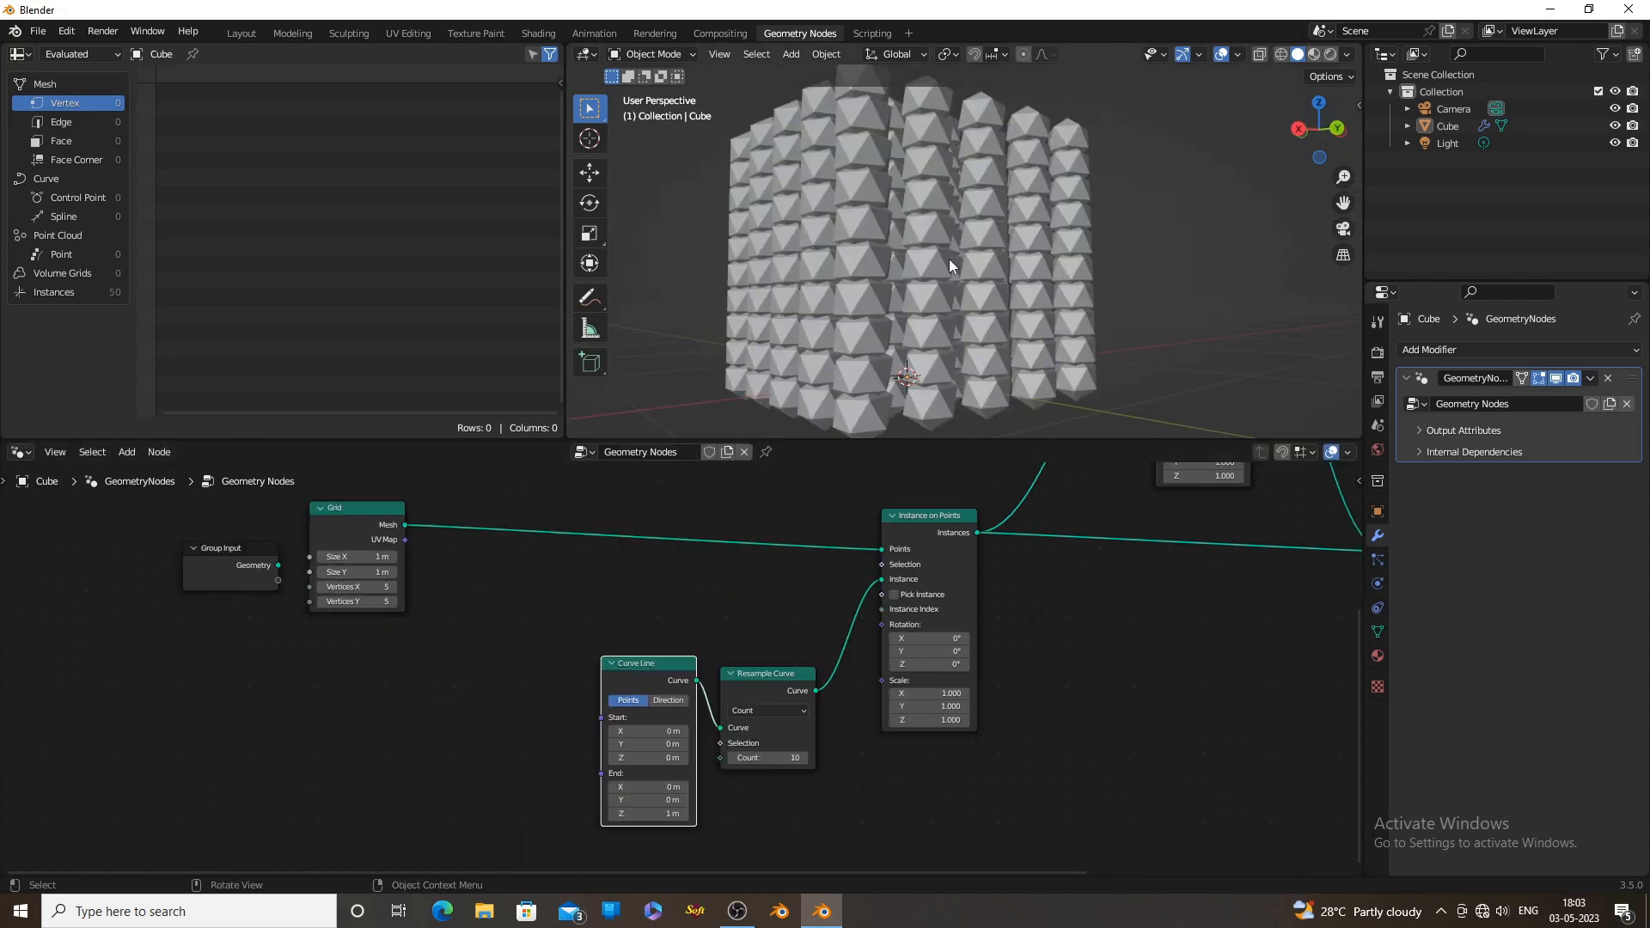
Add an Endpoint Selection node with its Selection connected to the Selection input of the Instance on Points node that places the ico spheres
middle_drag(949, 266, 896, 317)
middle_drag(687, 839, 690, 777)
scroll(796, 743, up, 2)
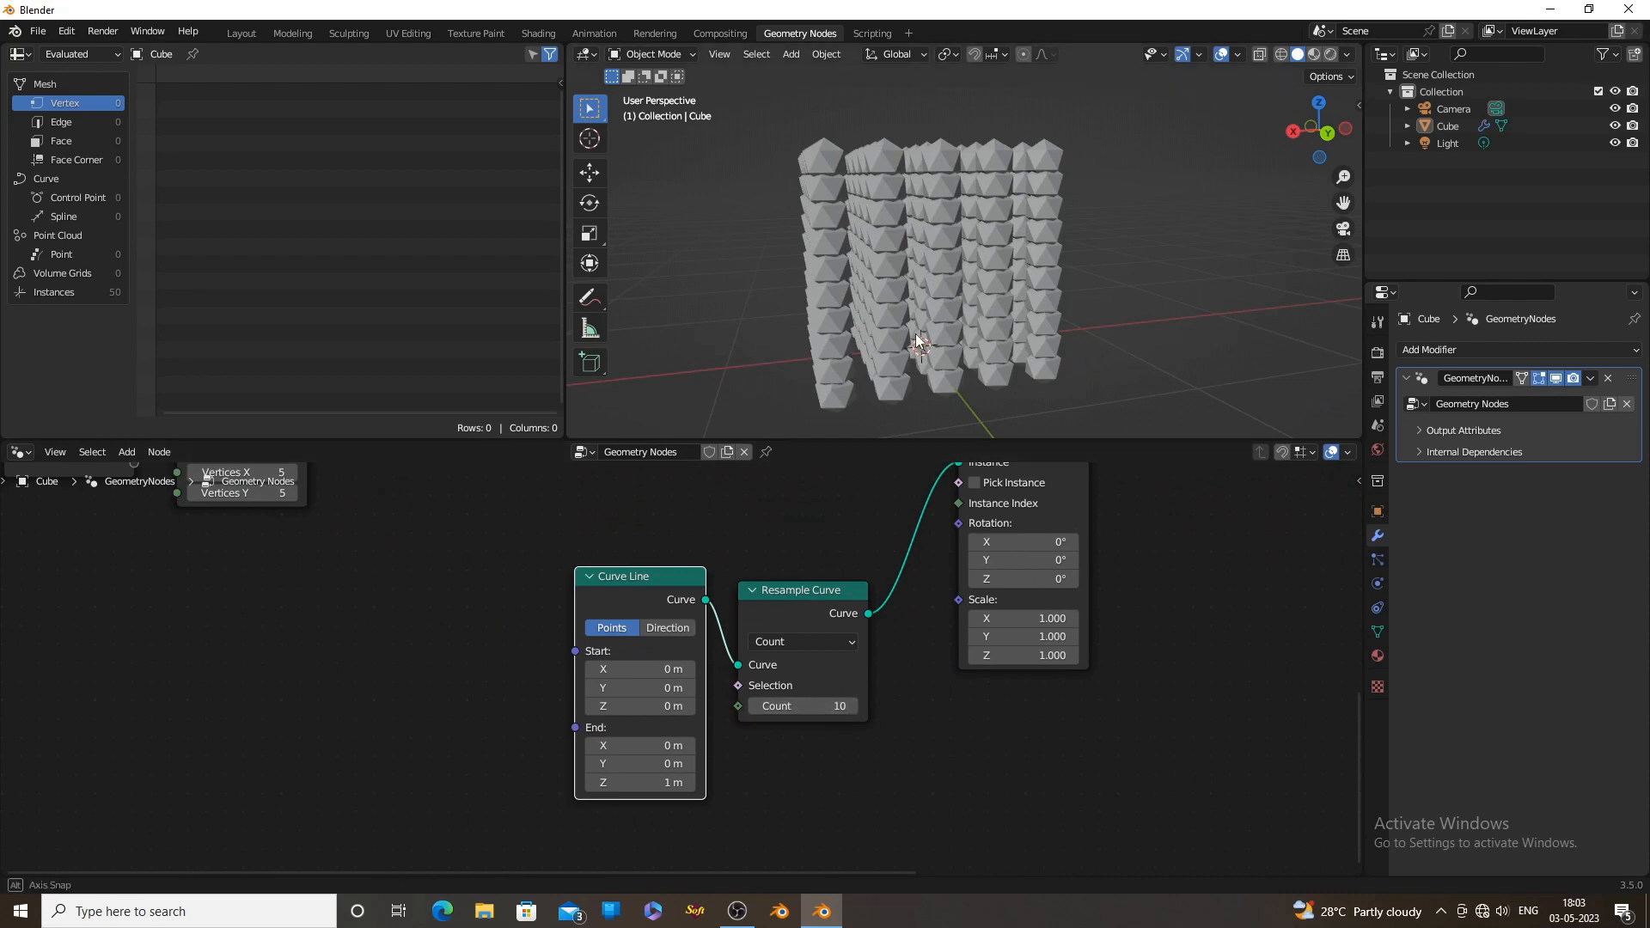
middle_drag(817, 350, 928, 331)
middle_drag(1040, 331, 983, 307)
middle_drag(894, 588, 914, 691)
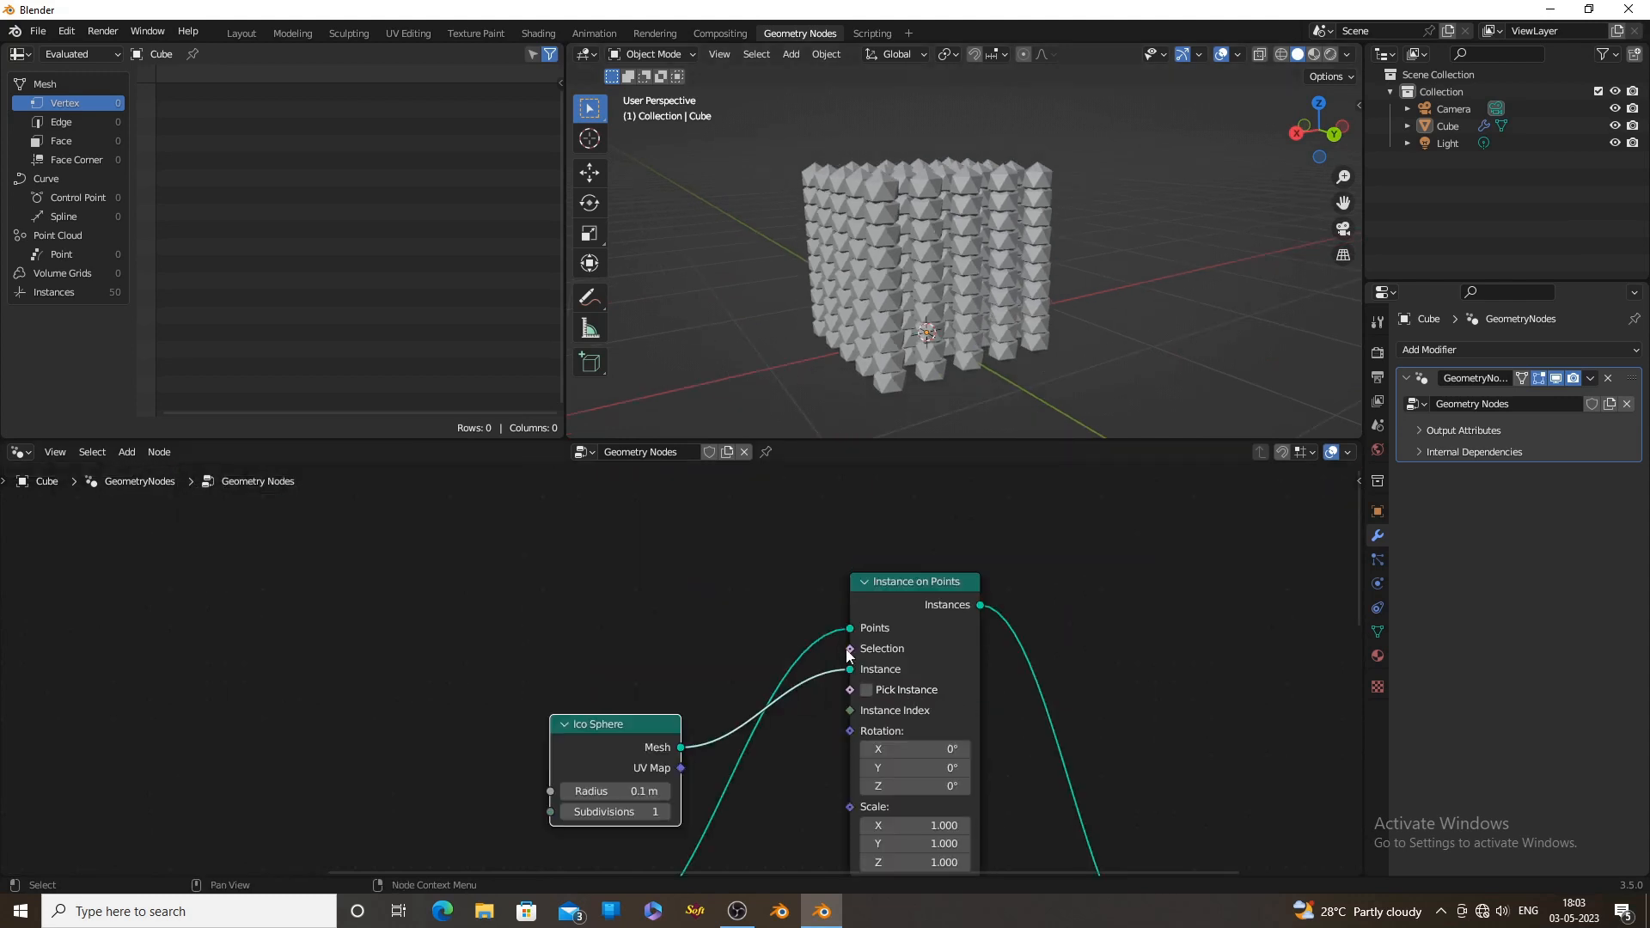
drag(849, 650, 328, 633)
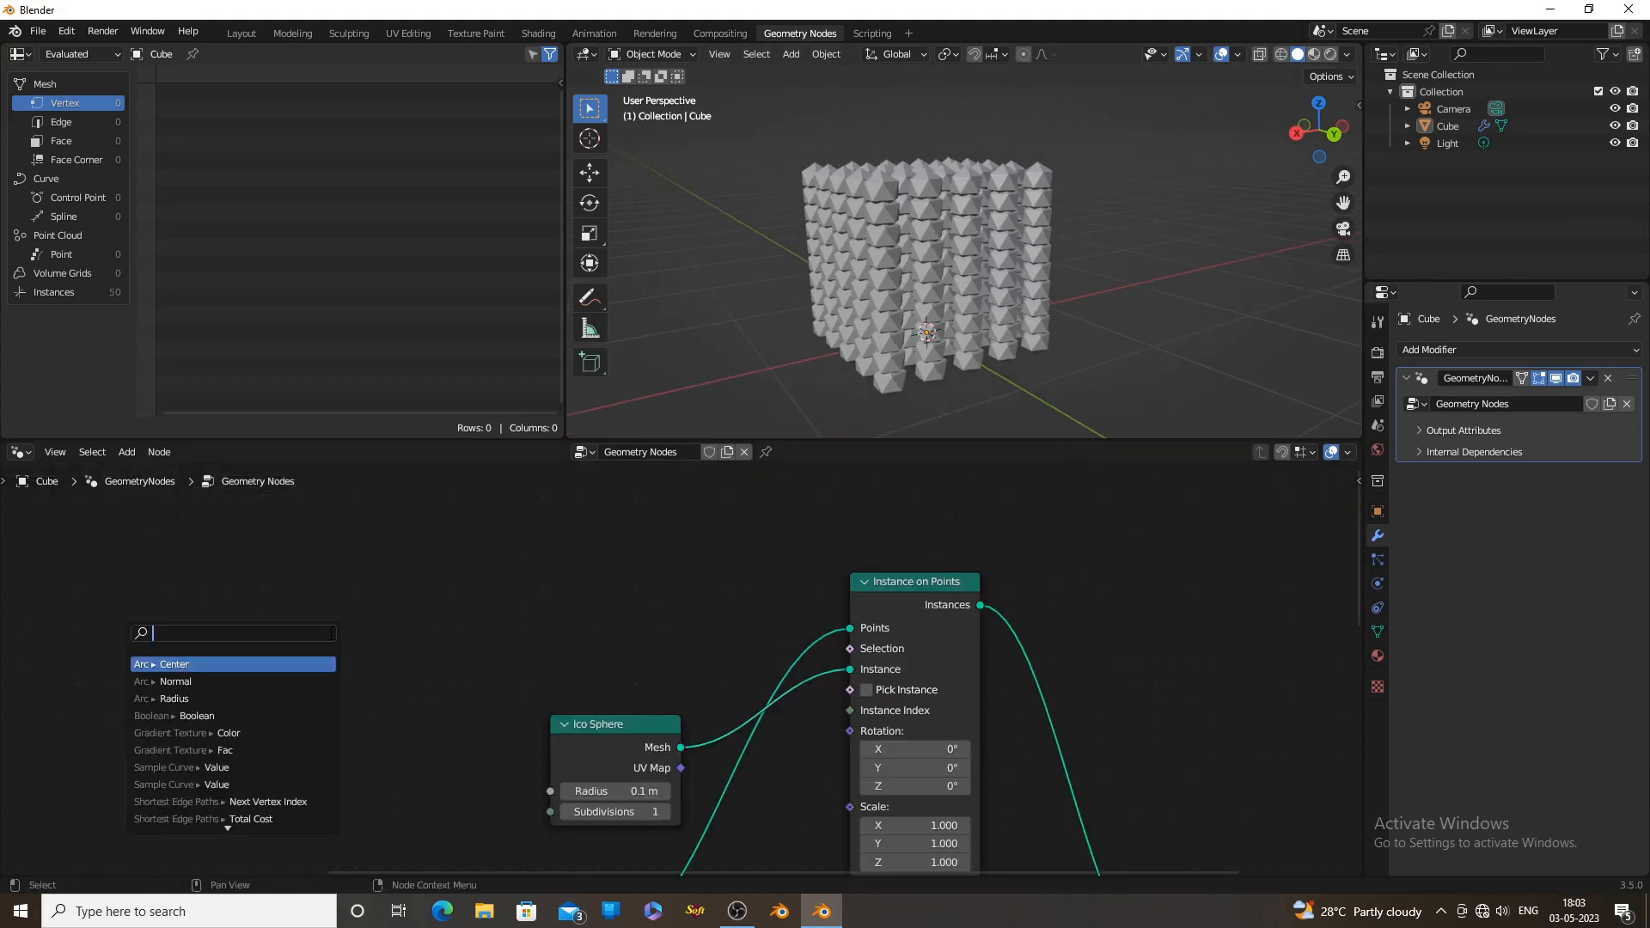
text(end)
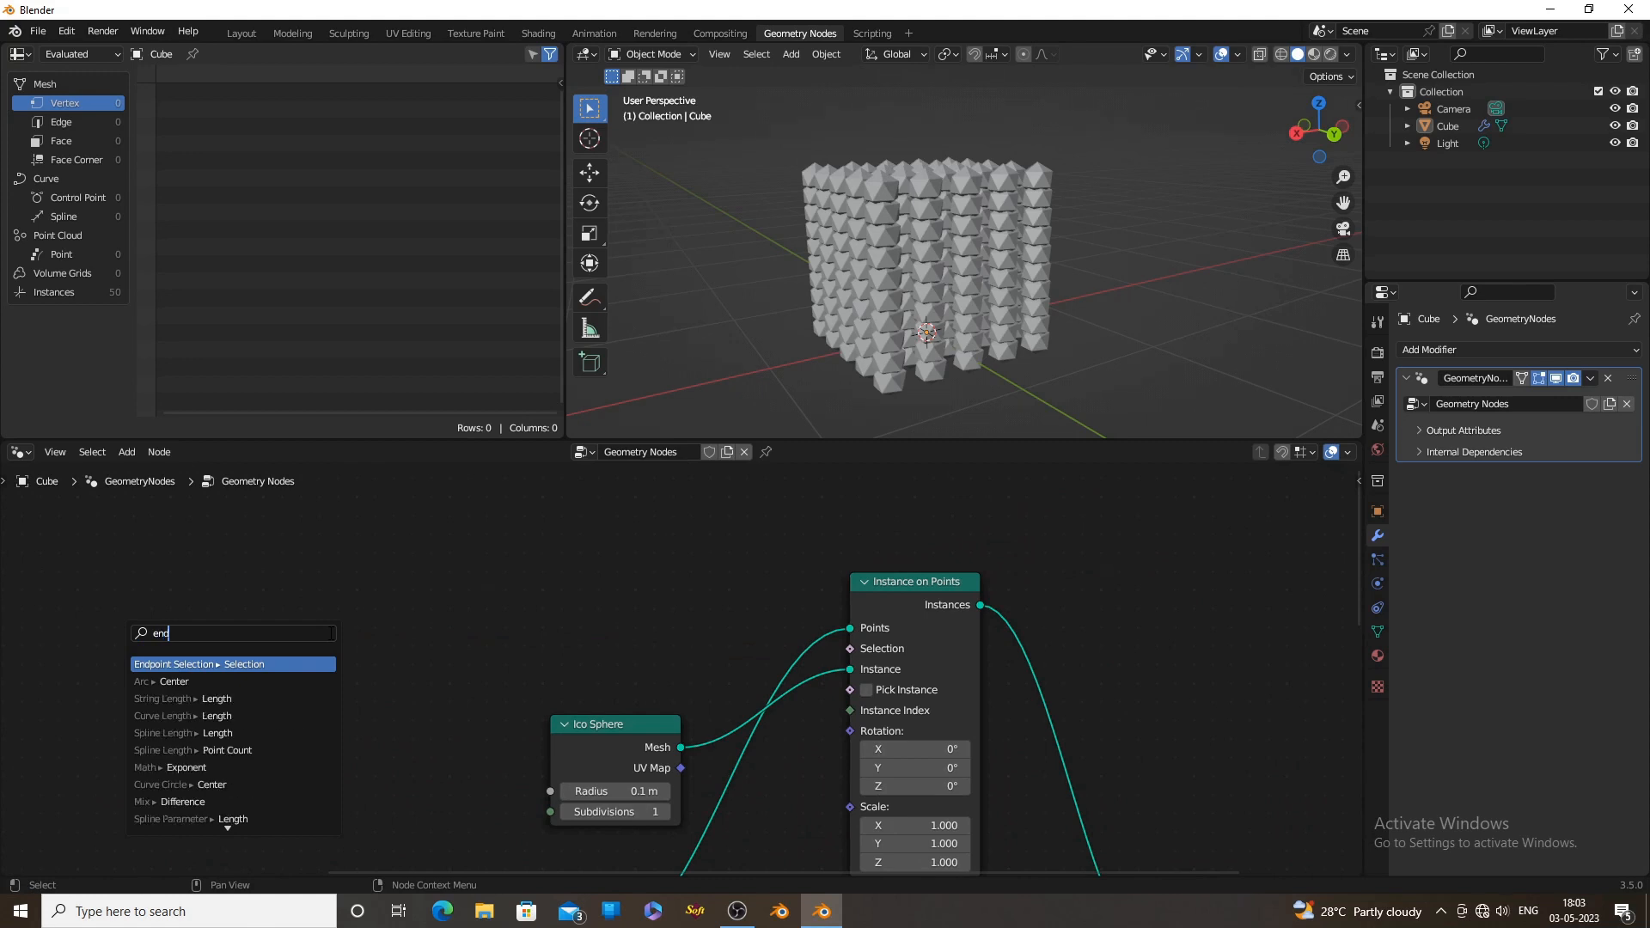
click(213, 664)
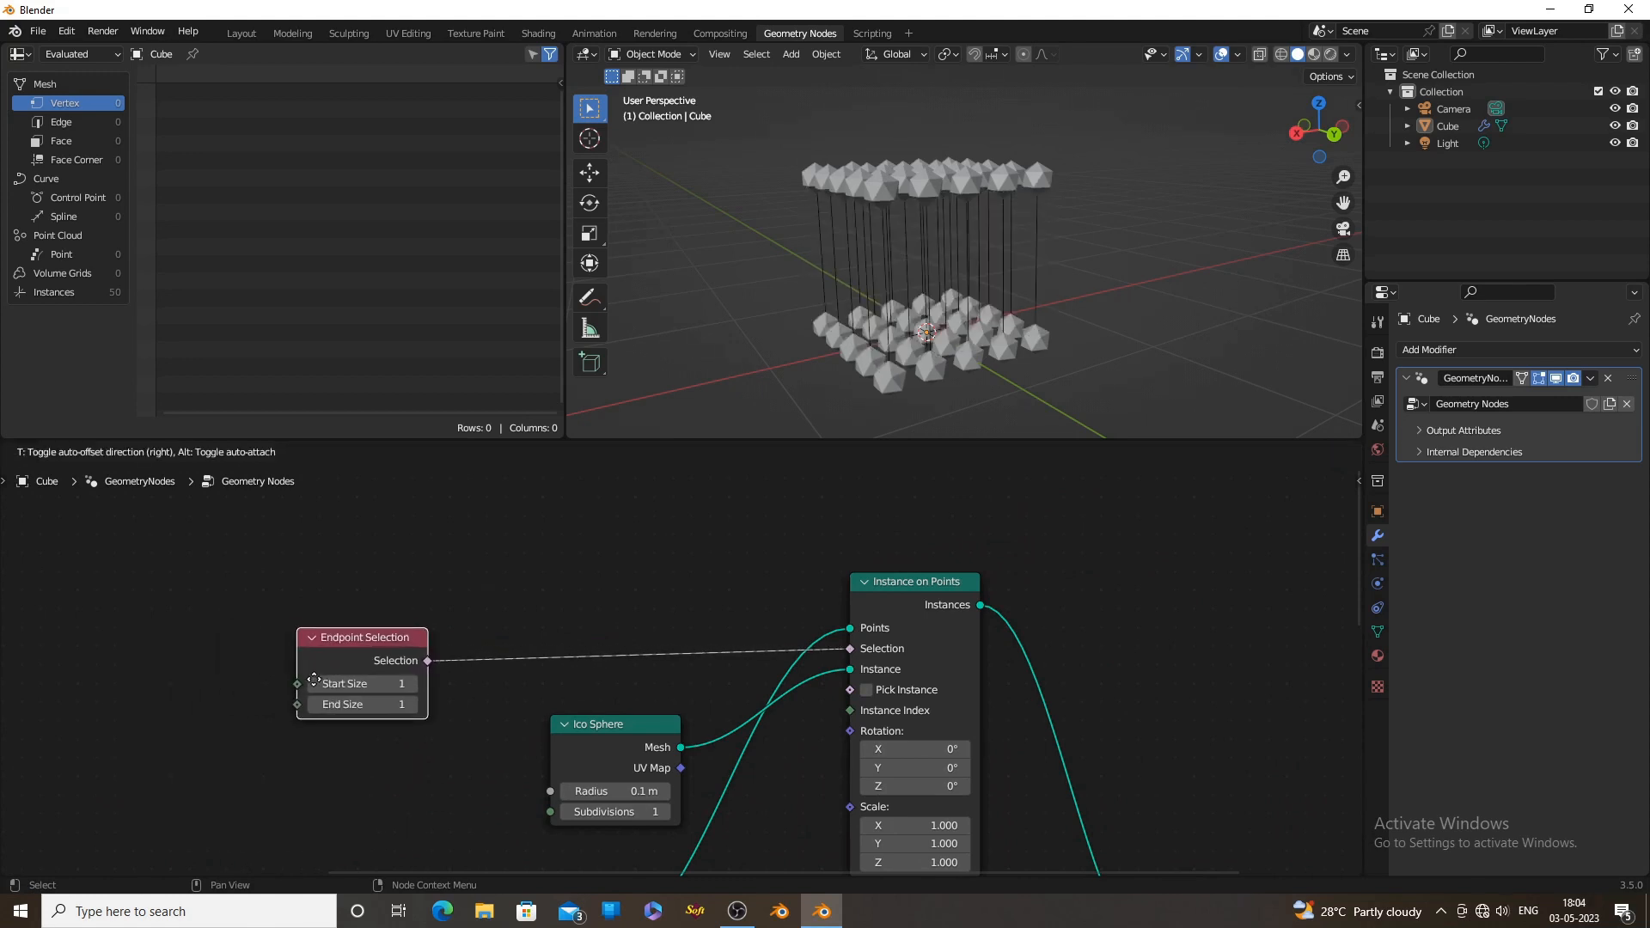
click(394, 667)
Set the Endpoint Selection node's start size to 0 and its end size to 4
middle_drag(882, 323, 980, 325)
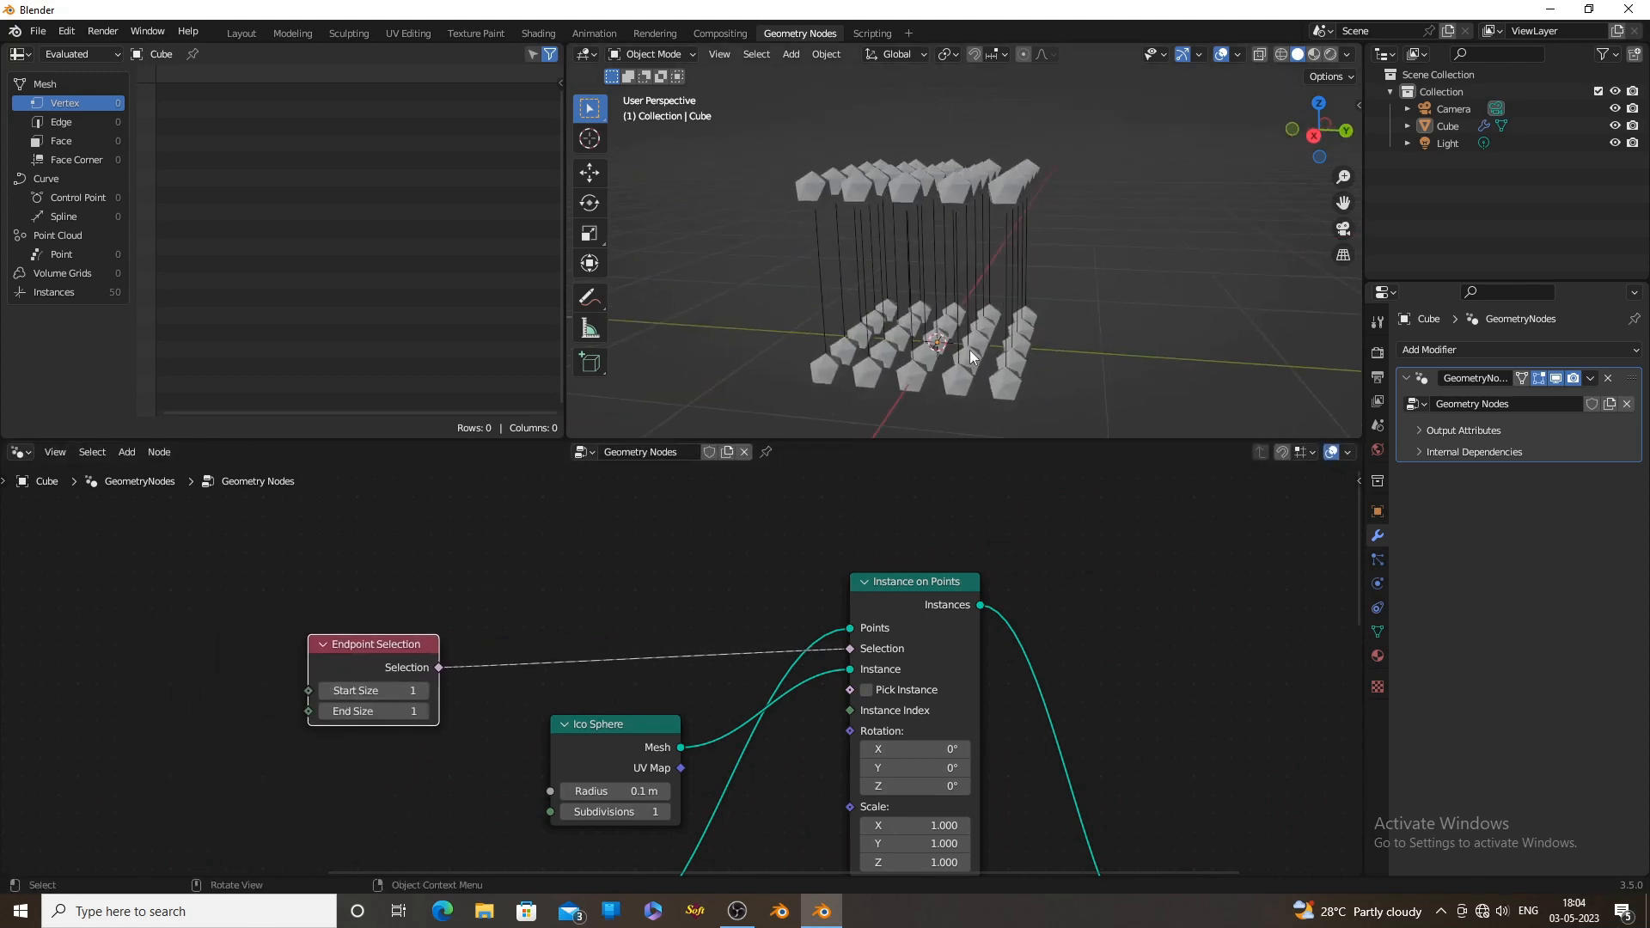
middle_drag(647, 676, 927, 585)
scroll(747, 636, up, 1)
double_click(673, 587)
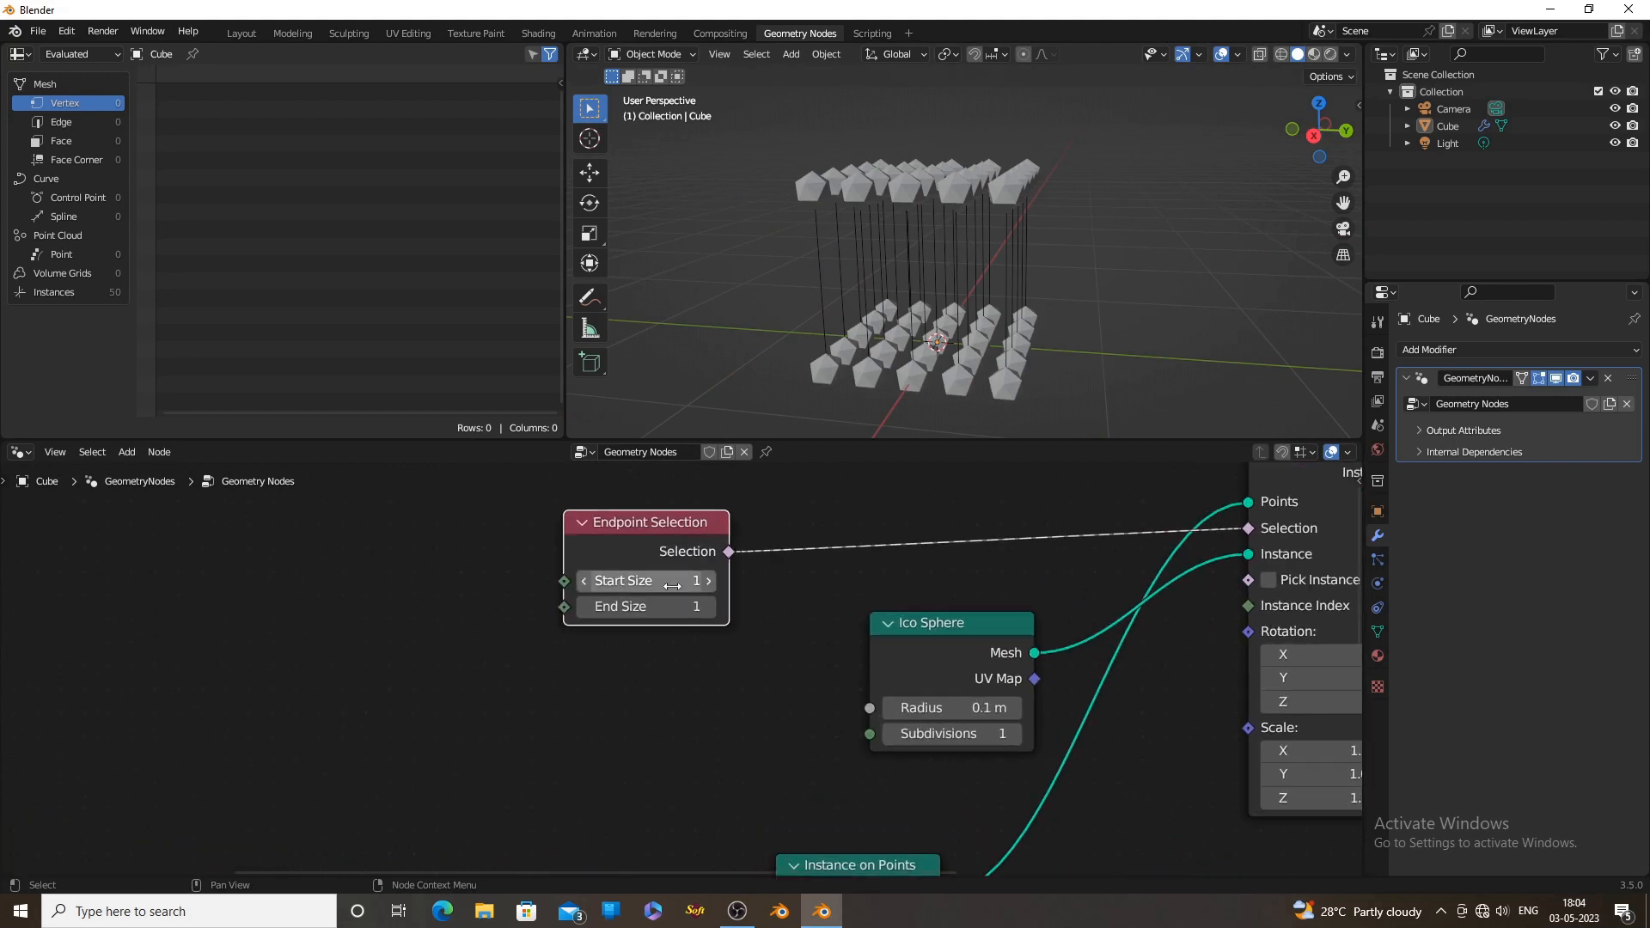
text(0)
key(Return)
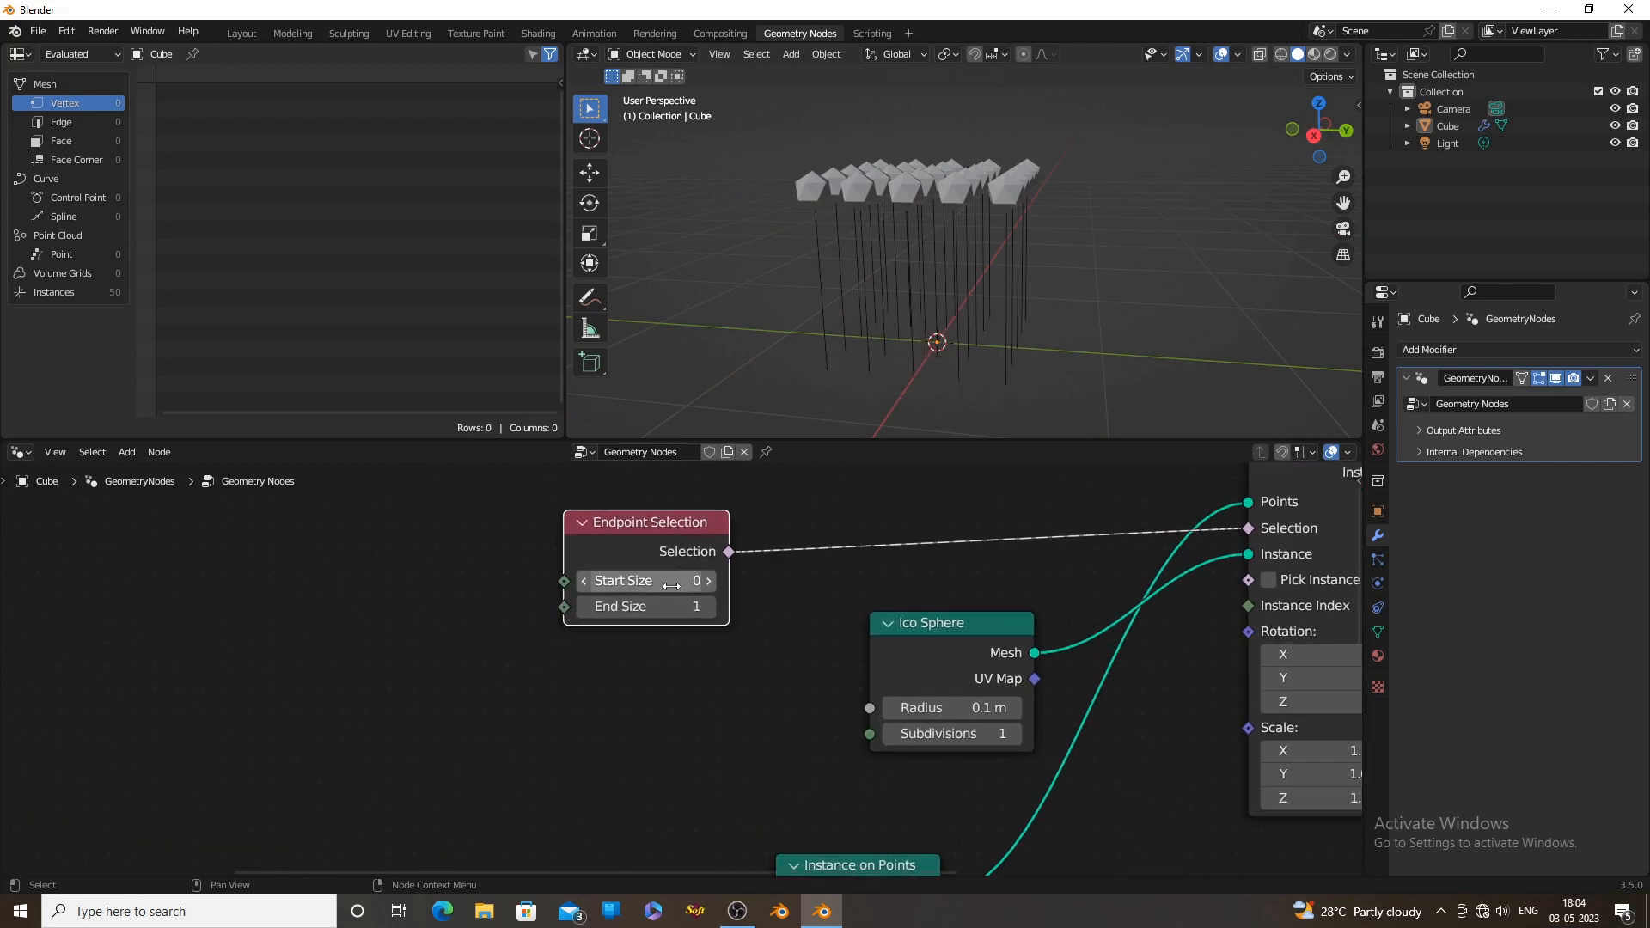
click(709, 606)
click(710, 606)
click(710, 605)
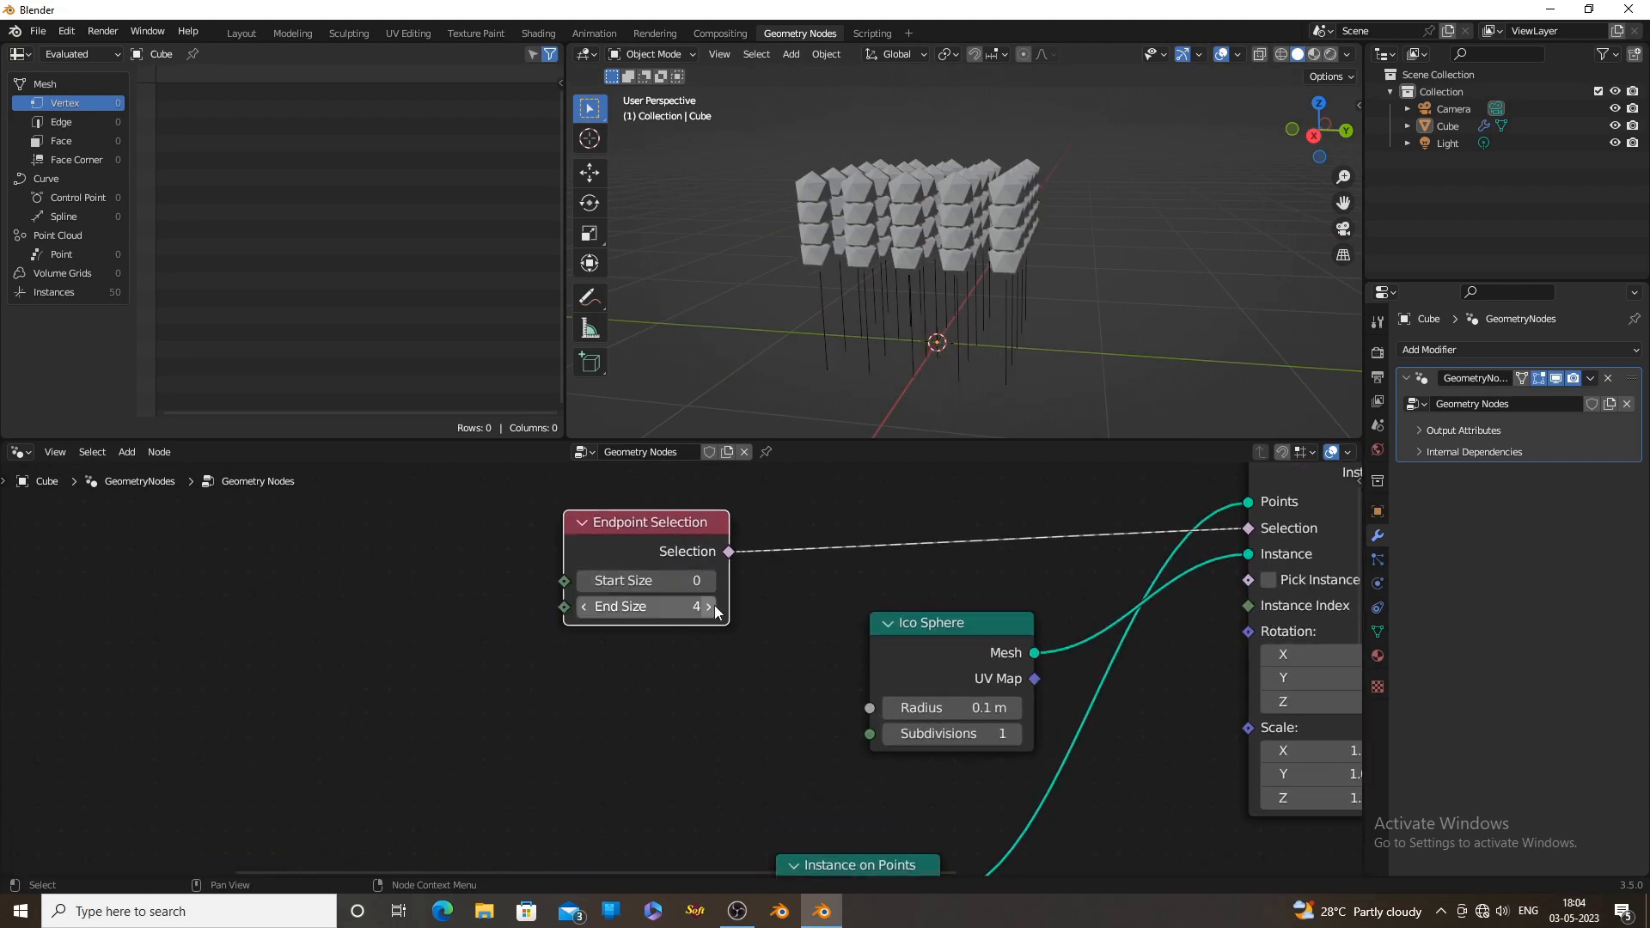
middle_drag(1102, 182, 910, 214)
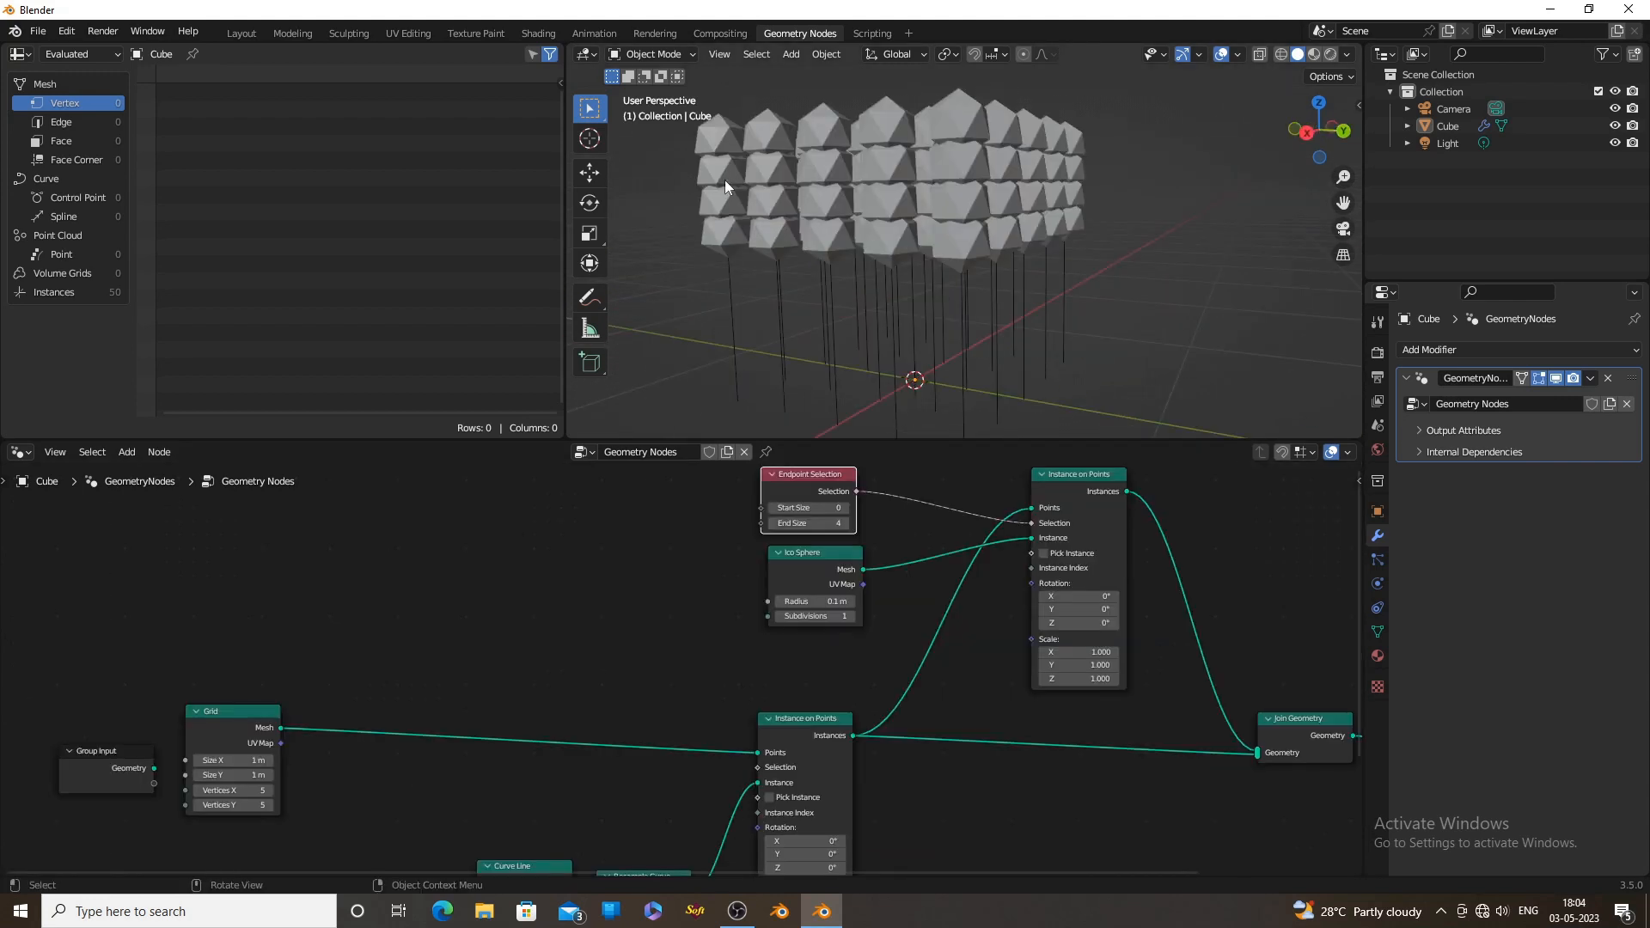
Try a freehand annotation stroke over the sphere columns in the viewport
click(594, 302)
click(653, 302)
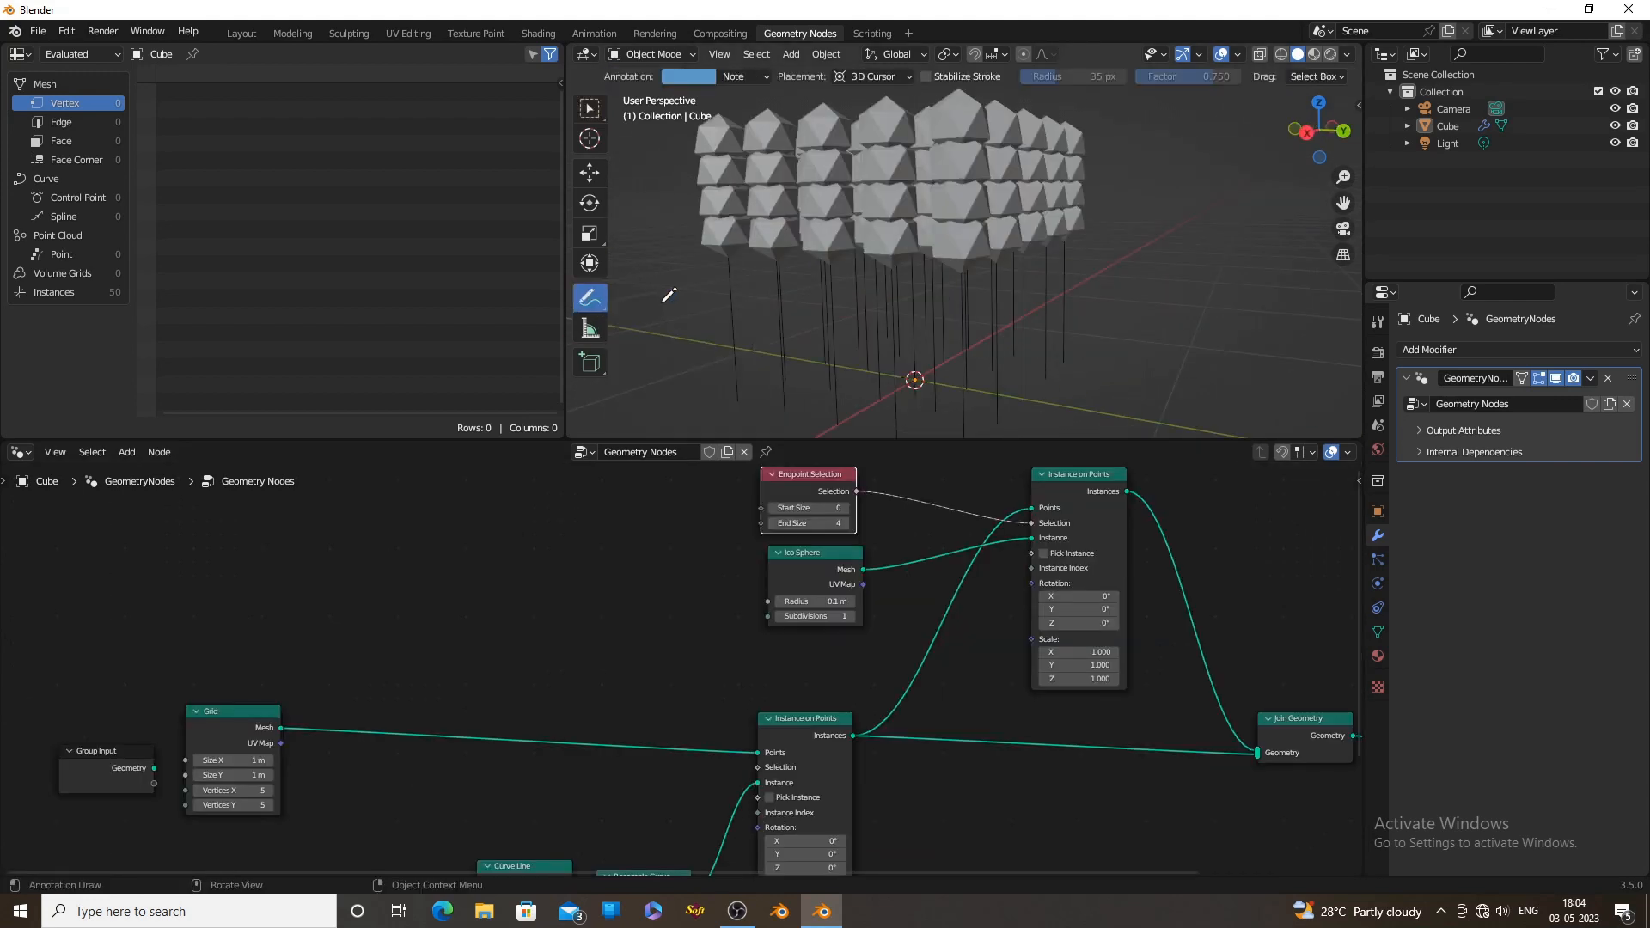
mouse_move(775, 225)
mouse_down()
mouse_move(773, 256)
mouse_move(750, 227)
mouse_move(765, 196)
mouse_up()
Add a Spline Parameter node with its Factor connected to the Scale input of the ico spheres' Instance on Points node
mouse_move(798, 244)
middle_down()
mouse_move(874, 208)
mouse_move(879, 225)
middle_up()
middle_drag(825, 611, 857, 614)
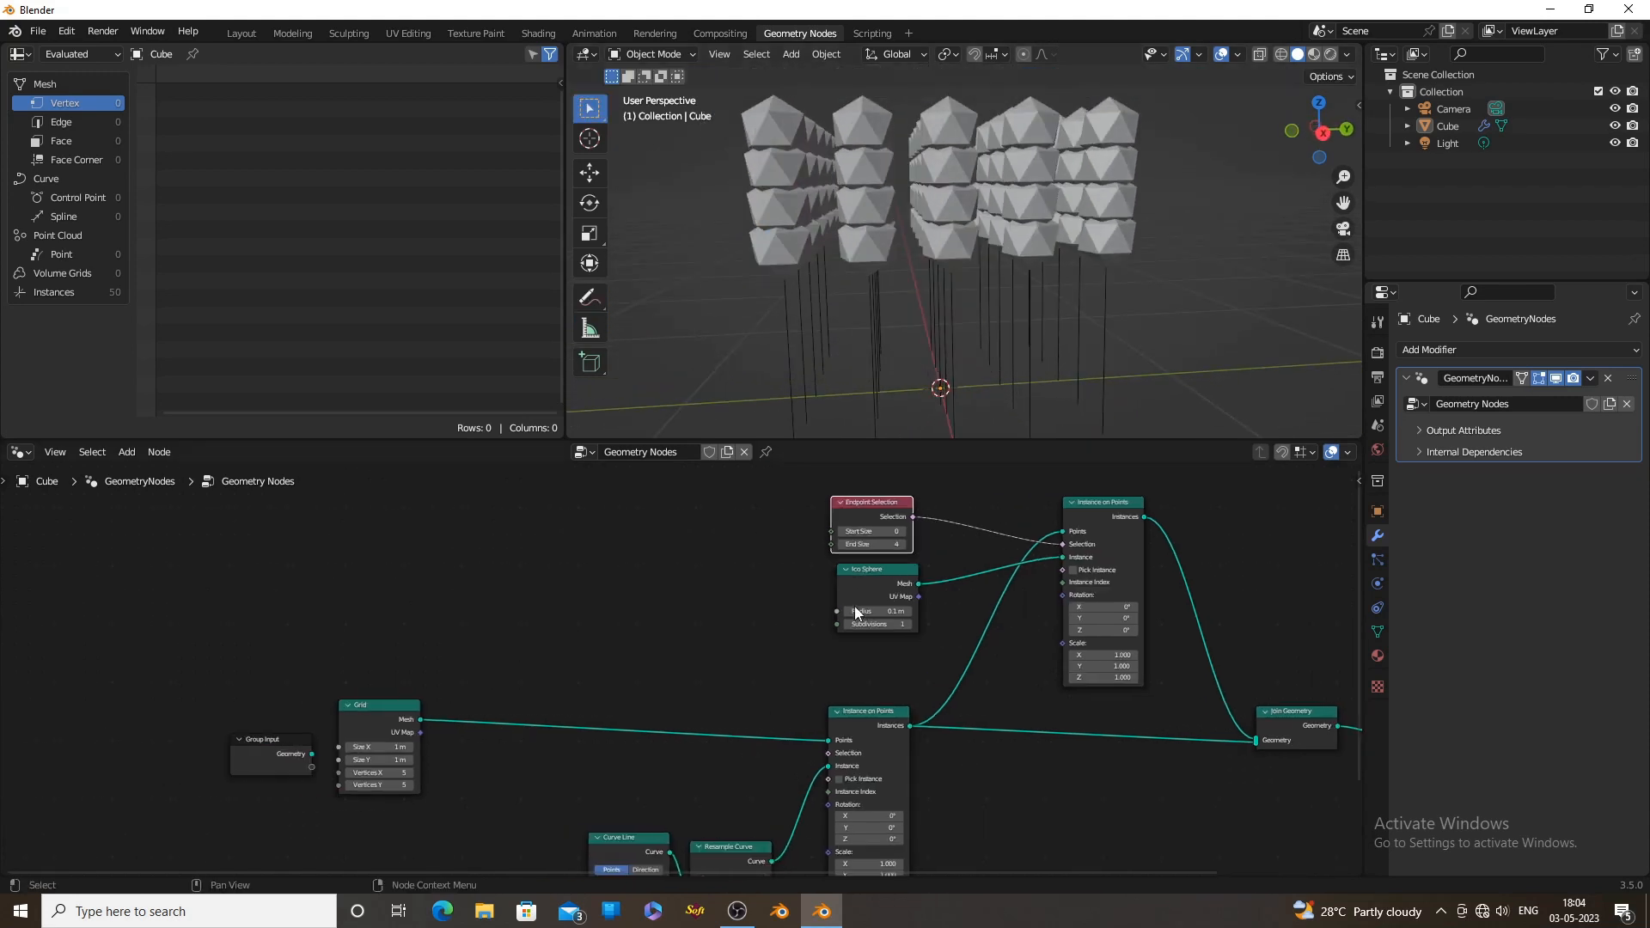
scroll(855, 612, up, 2)
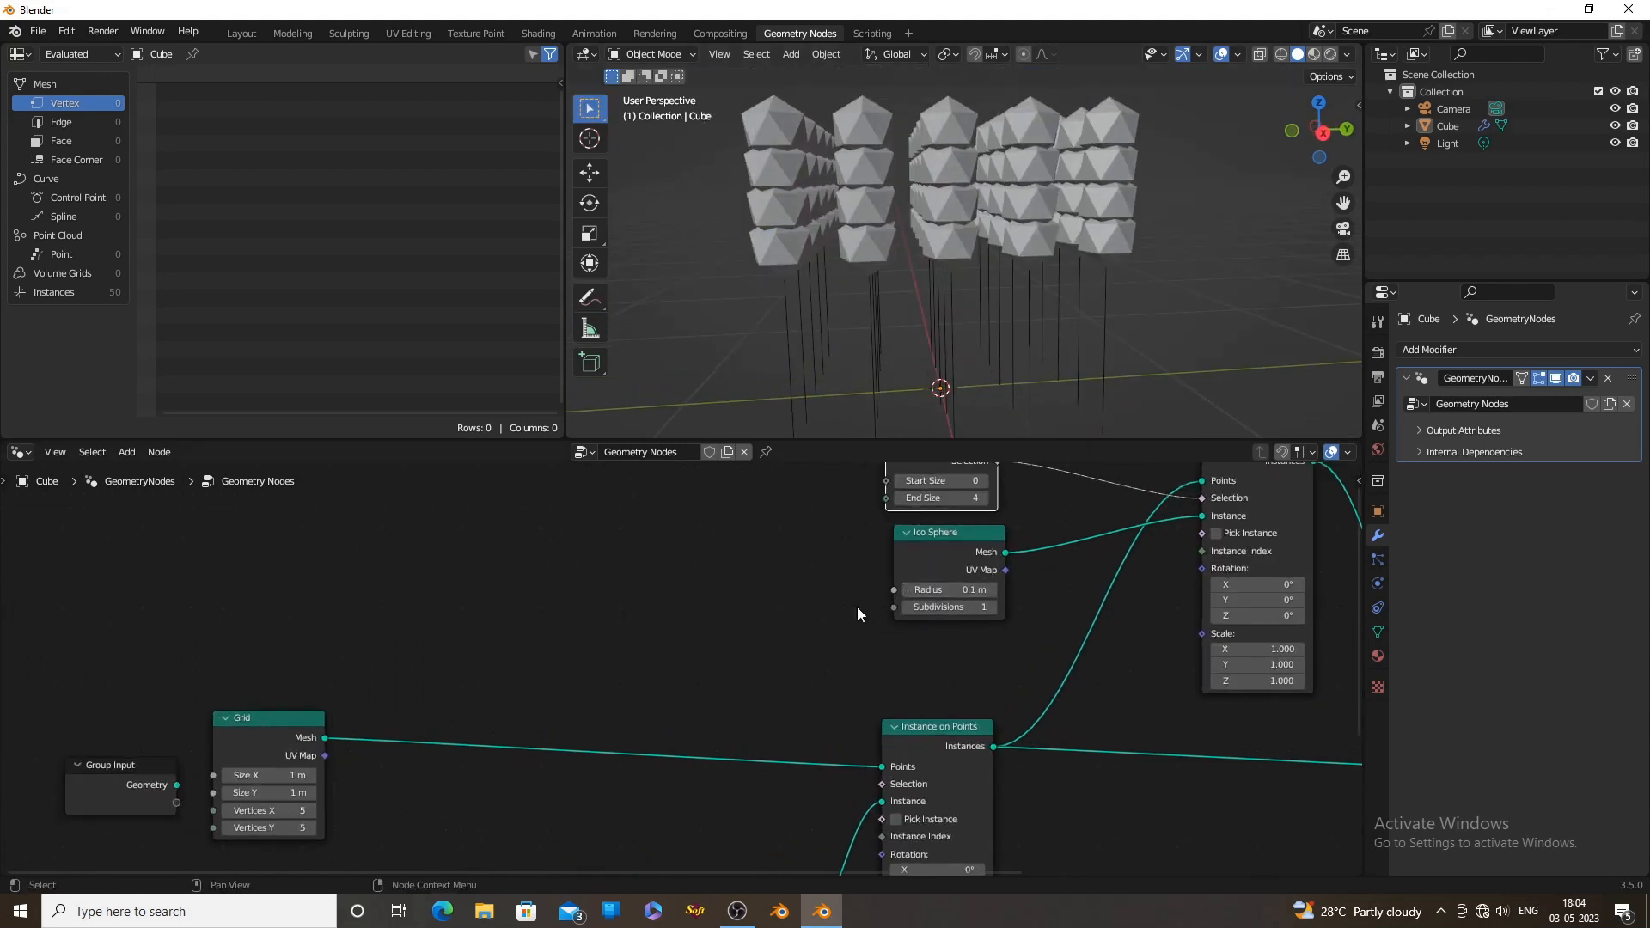
drag(1202, 633, 575, 643)
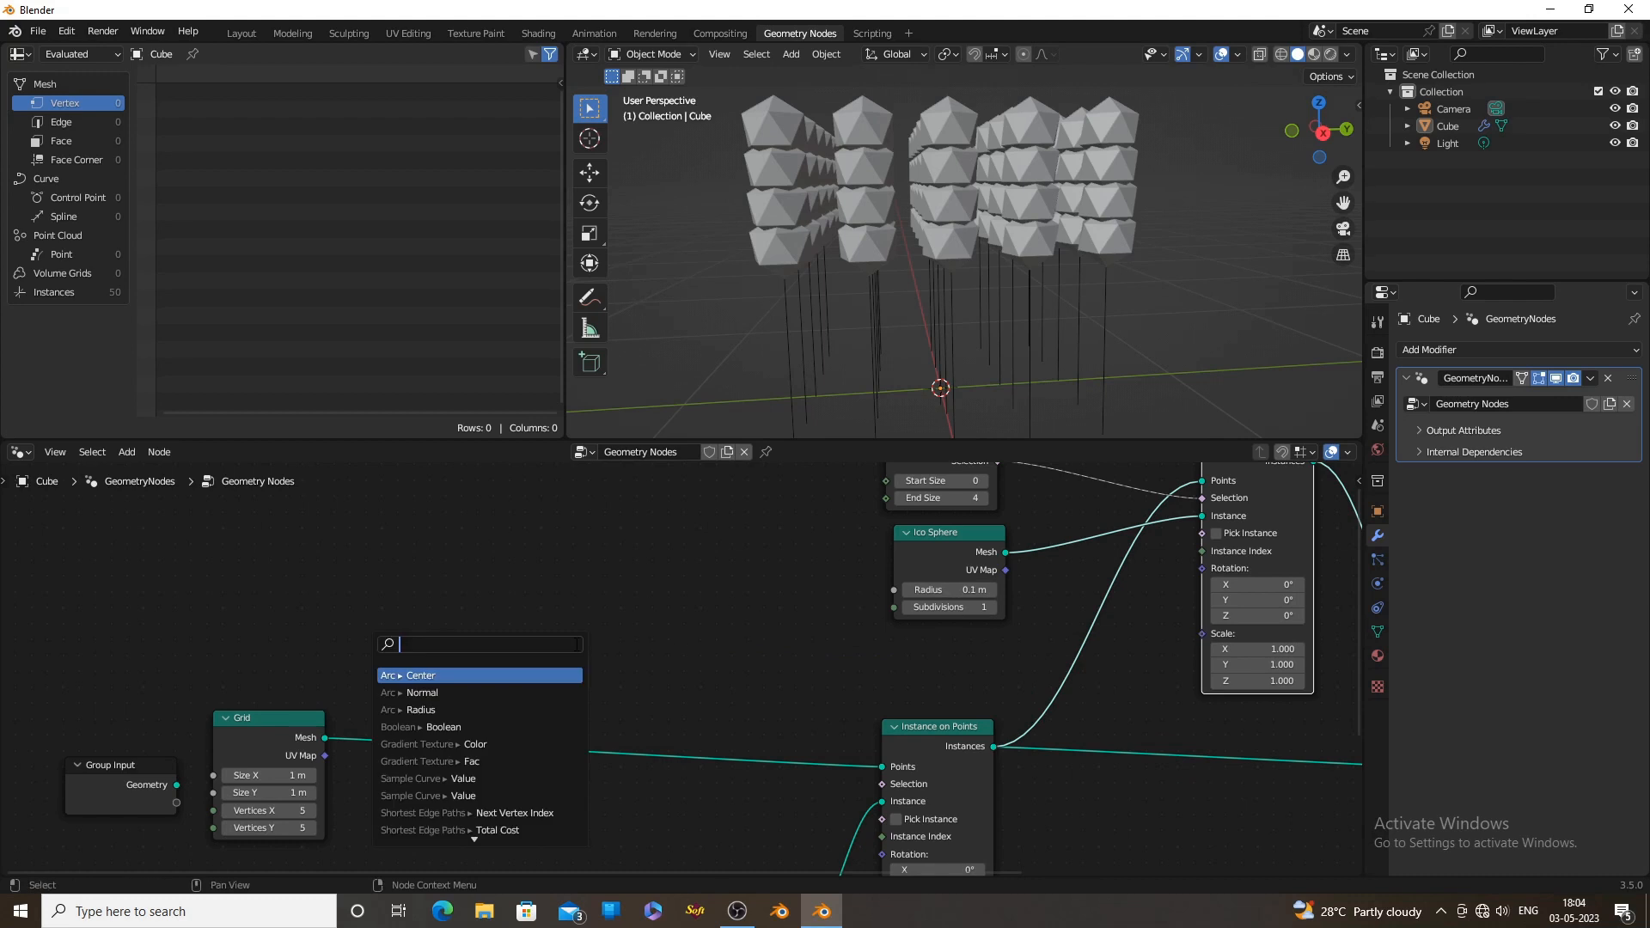
text(para)
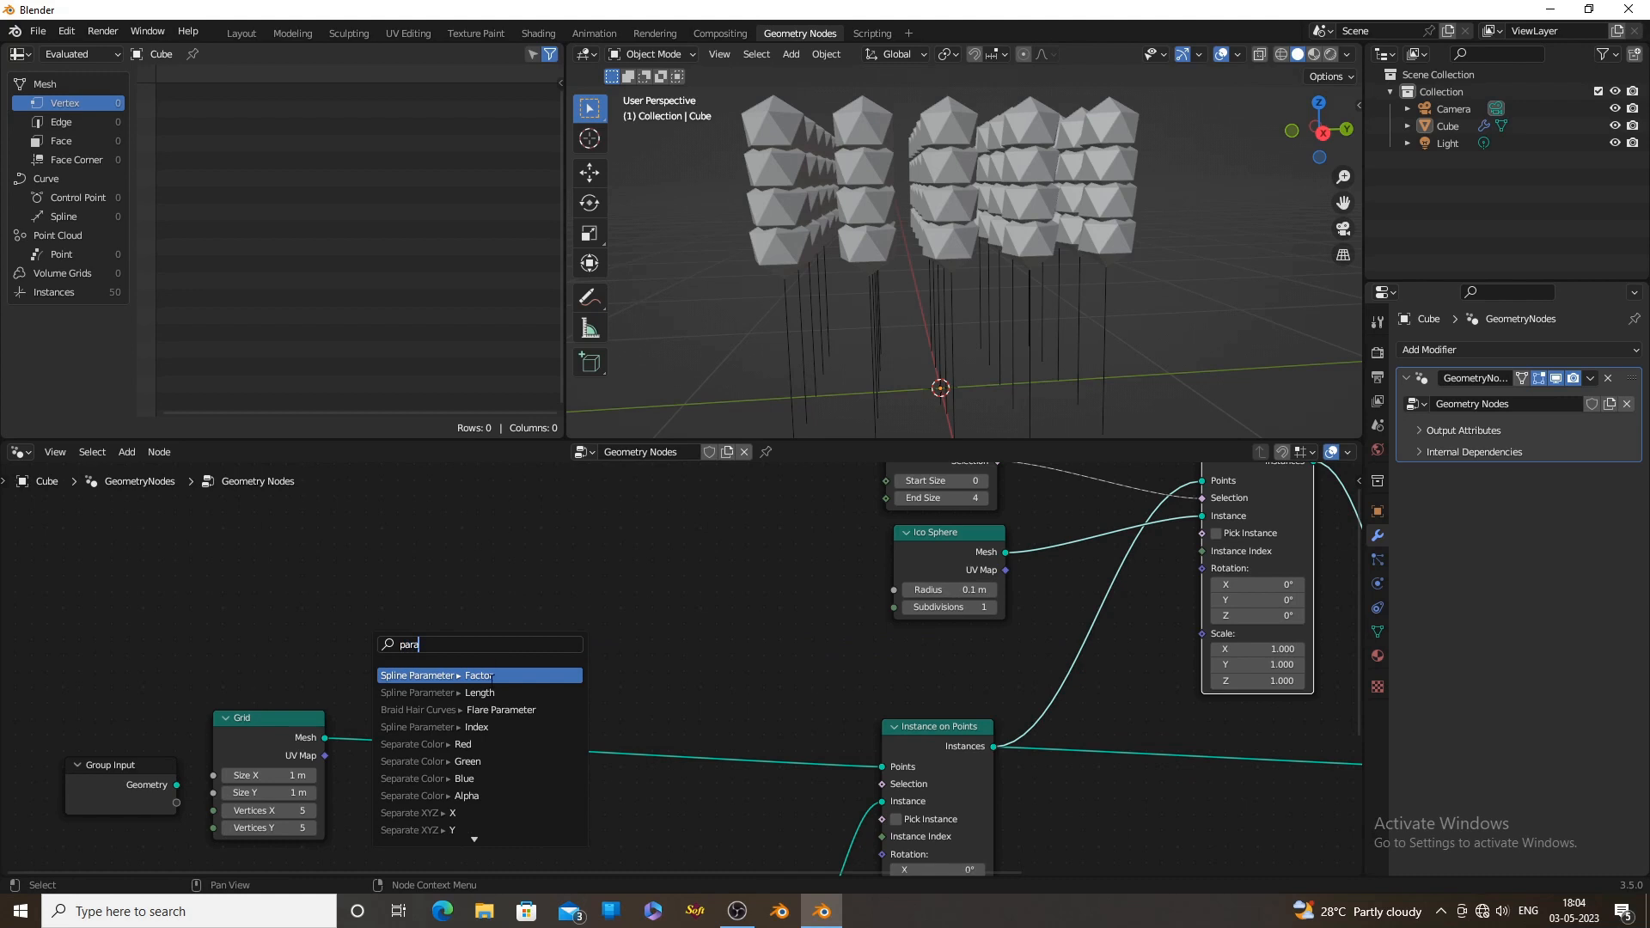
click(491, 675)
click(586, 648)
middle_drag(1117, 336, 827, 316)
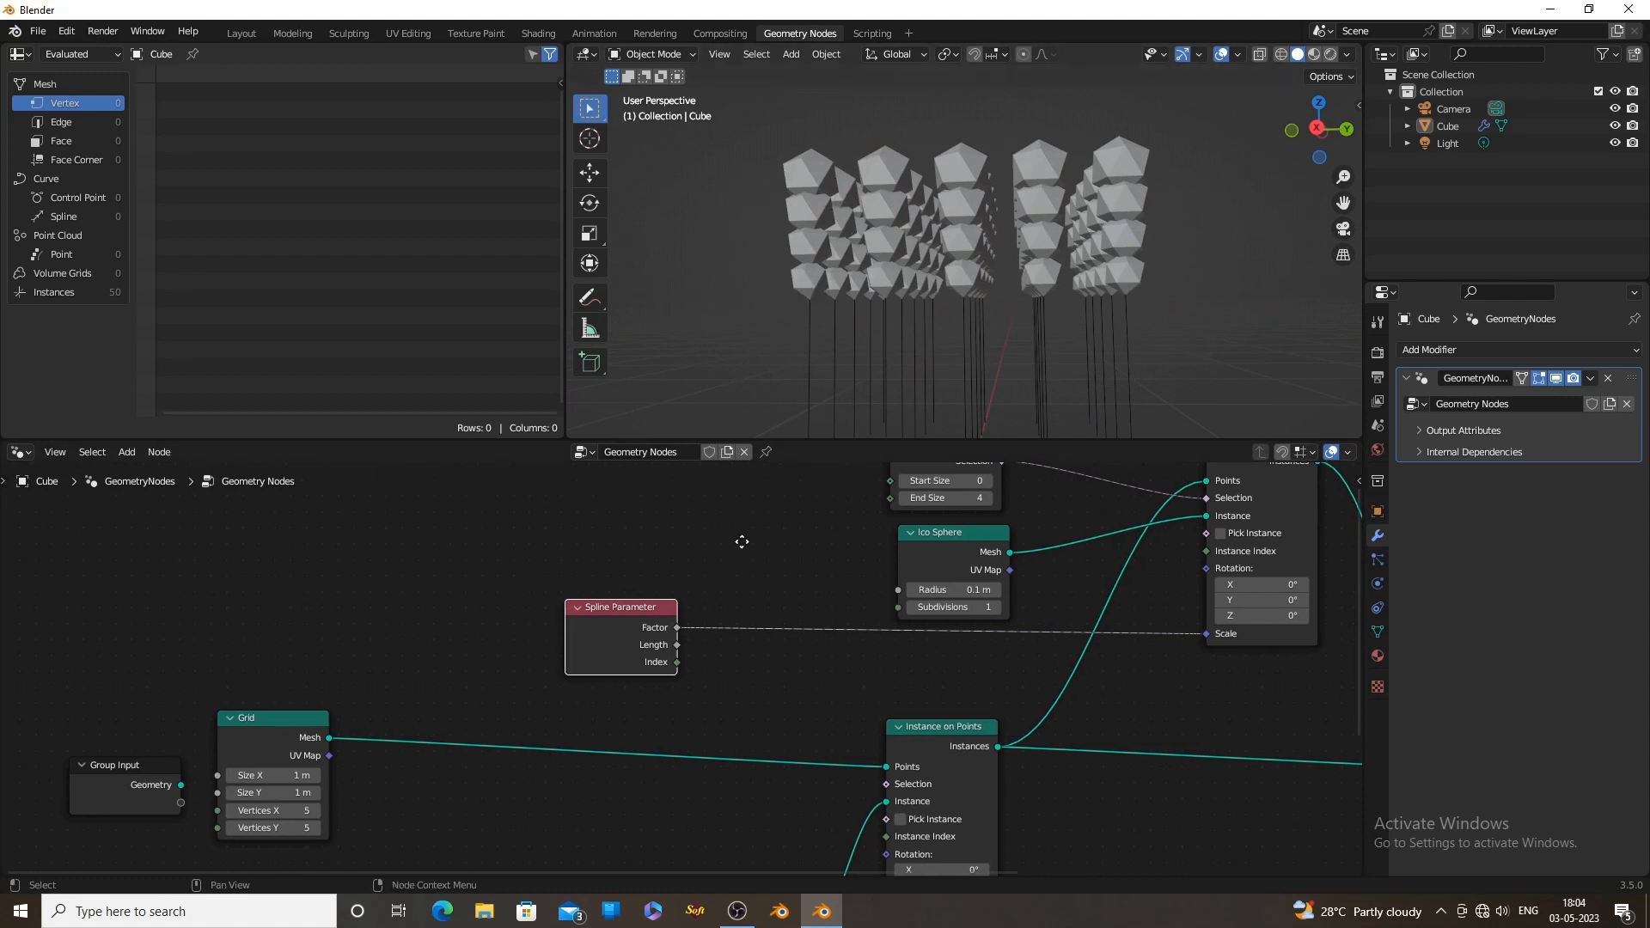
Insert a Map Range node on the link between the Spline Parameter's Factor and the Instance on Points node's Scale
middle_drag(607, 627, 707, 601)
drag(707, 601, 576, 605)
scroll(816, 635, up, 1)
click(820, 669)
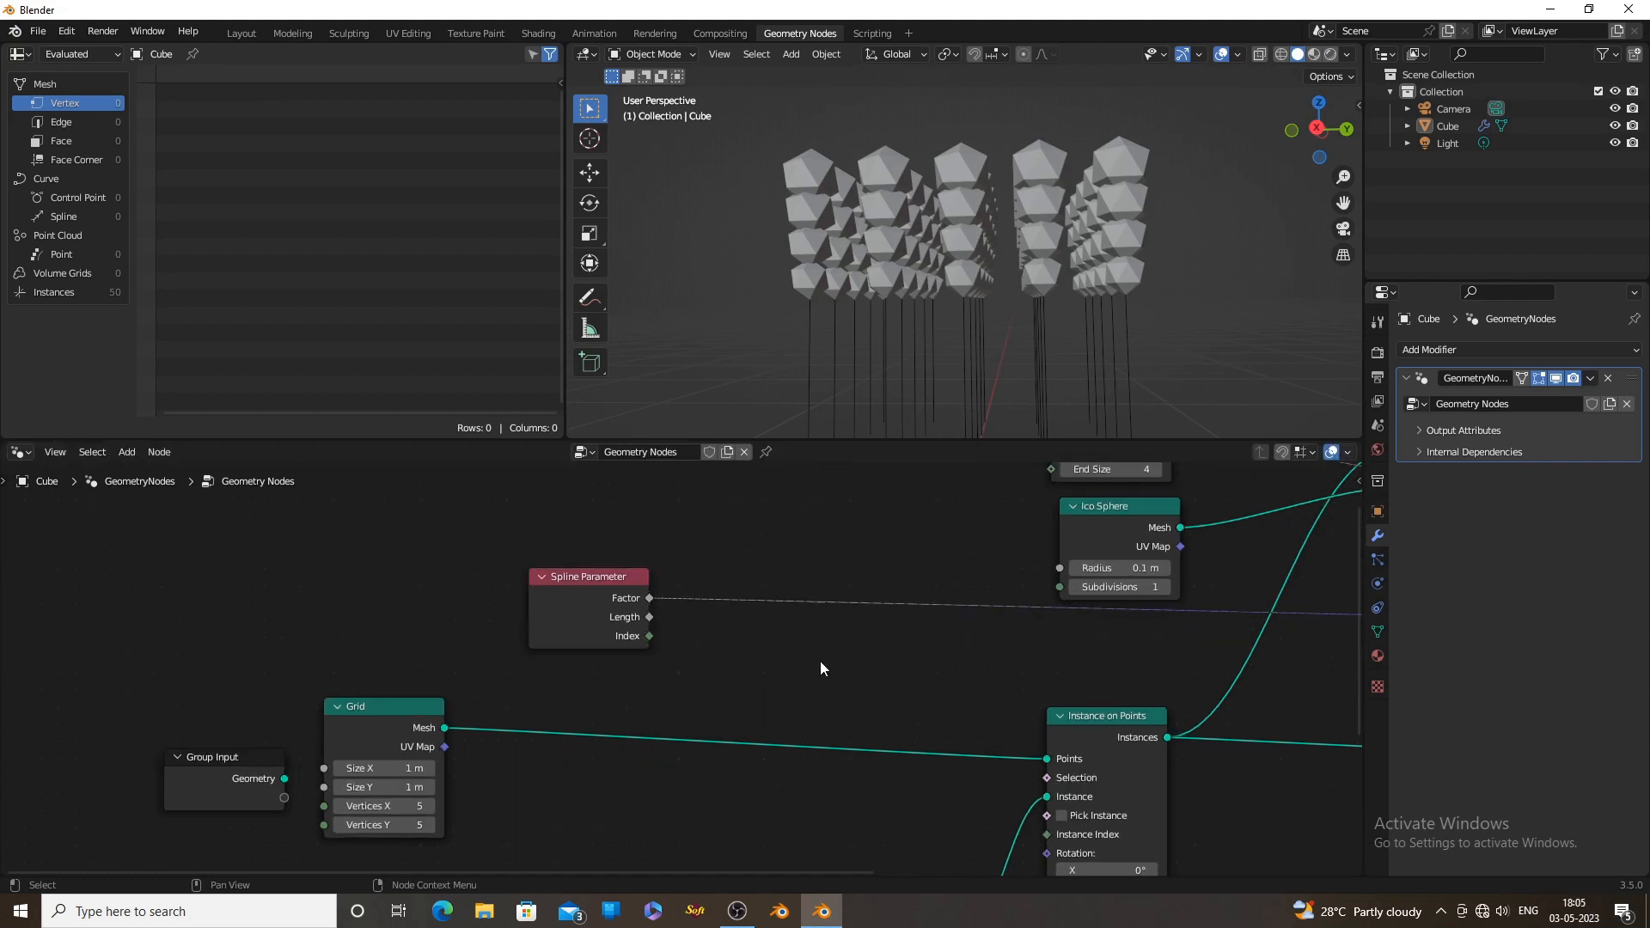
key(shift+a)
click(794, 566)
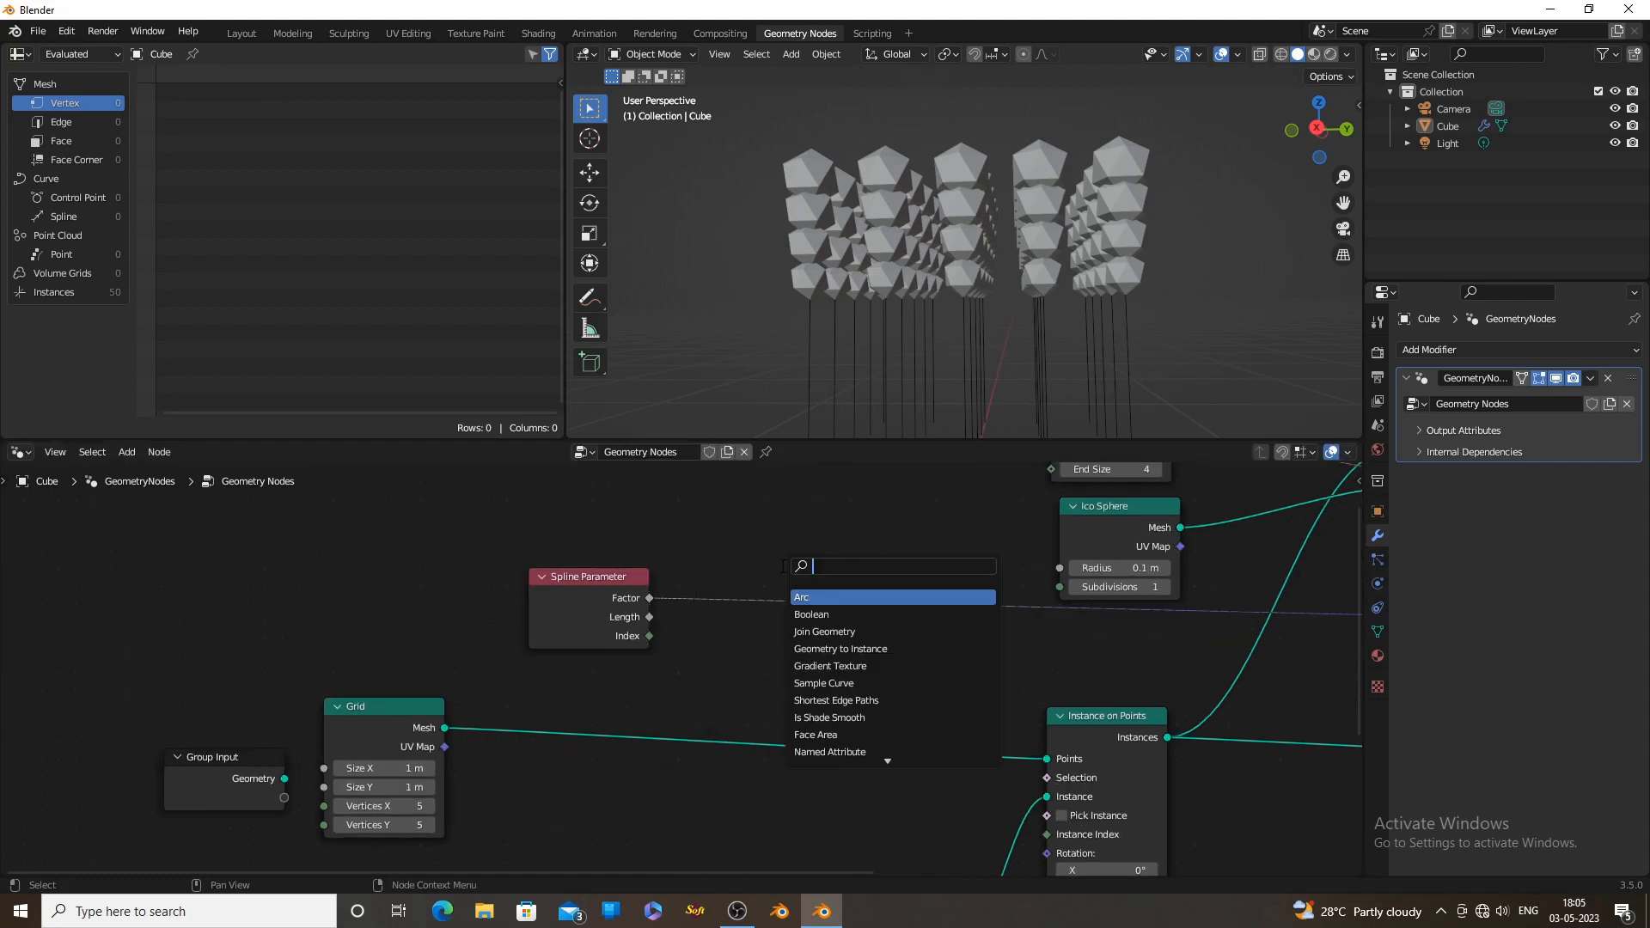
text(map)
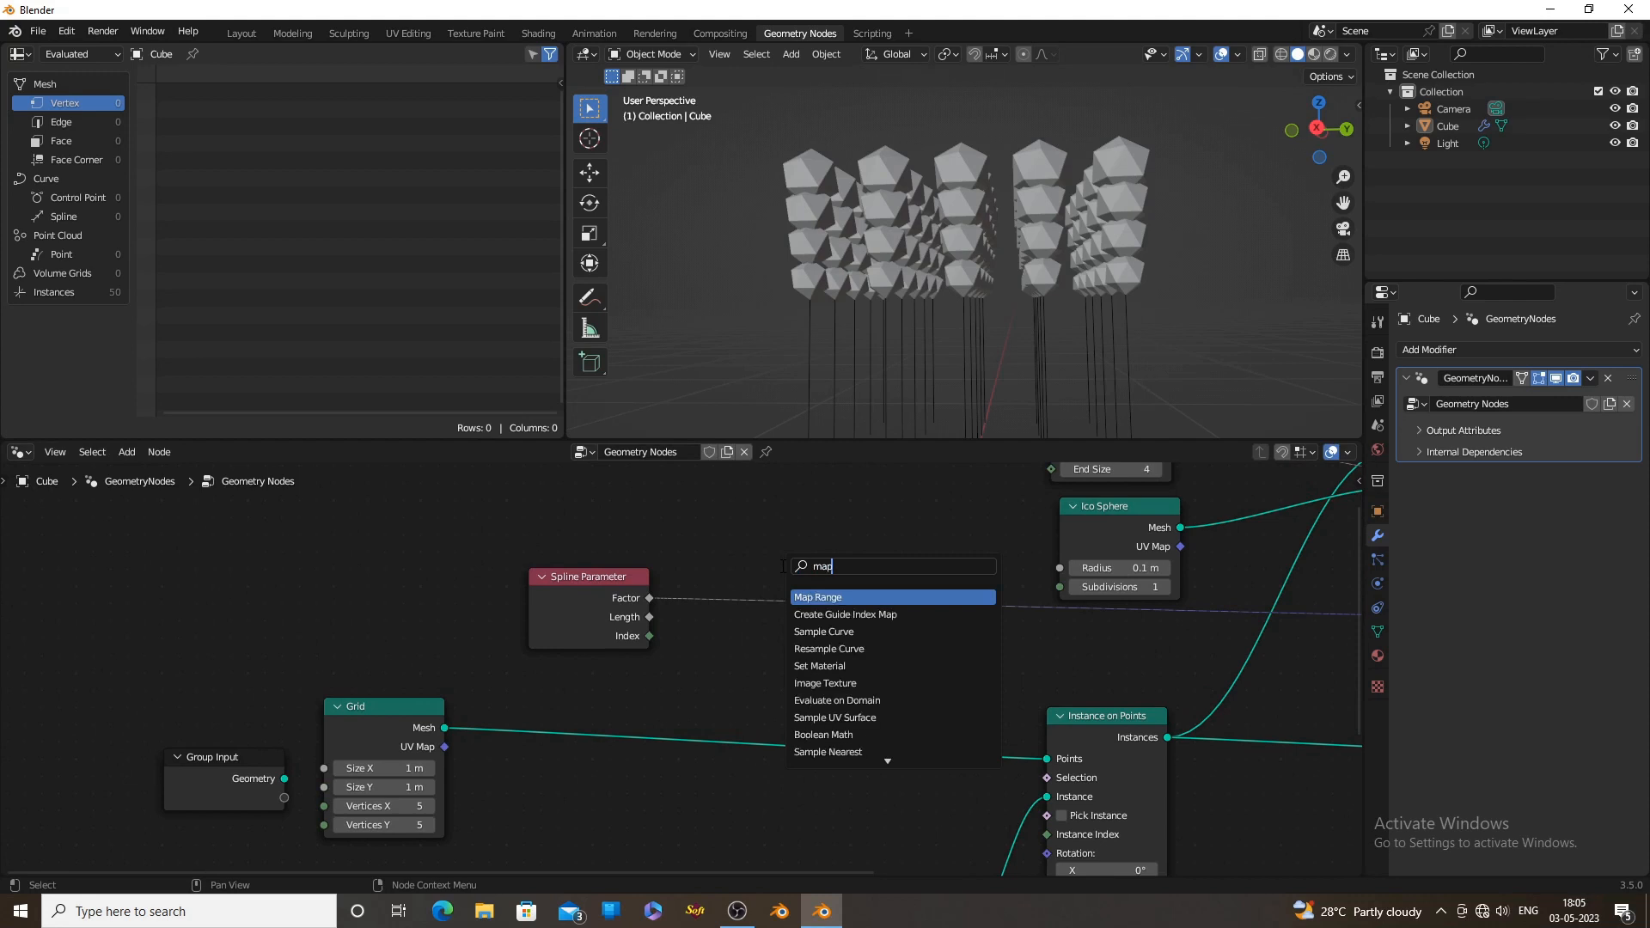
key(Return)
click(751, 560)
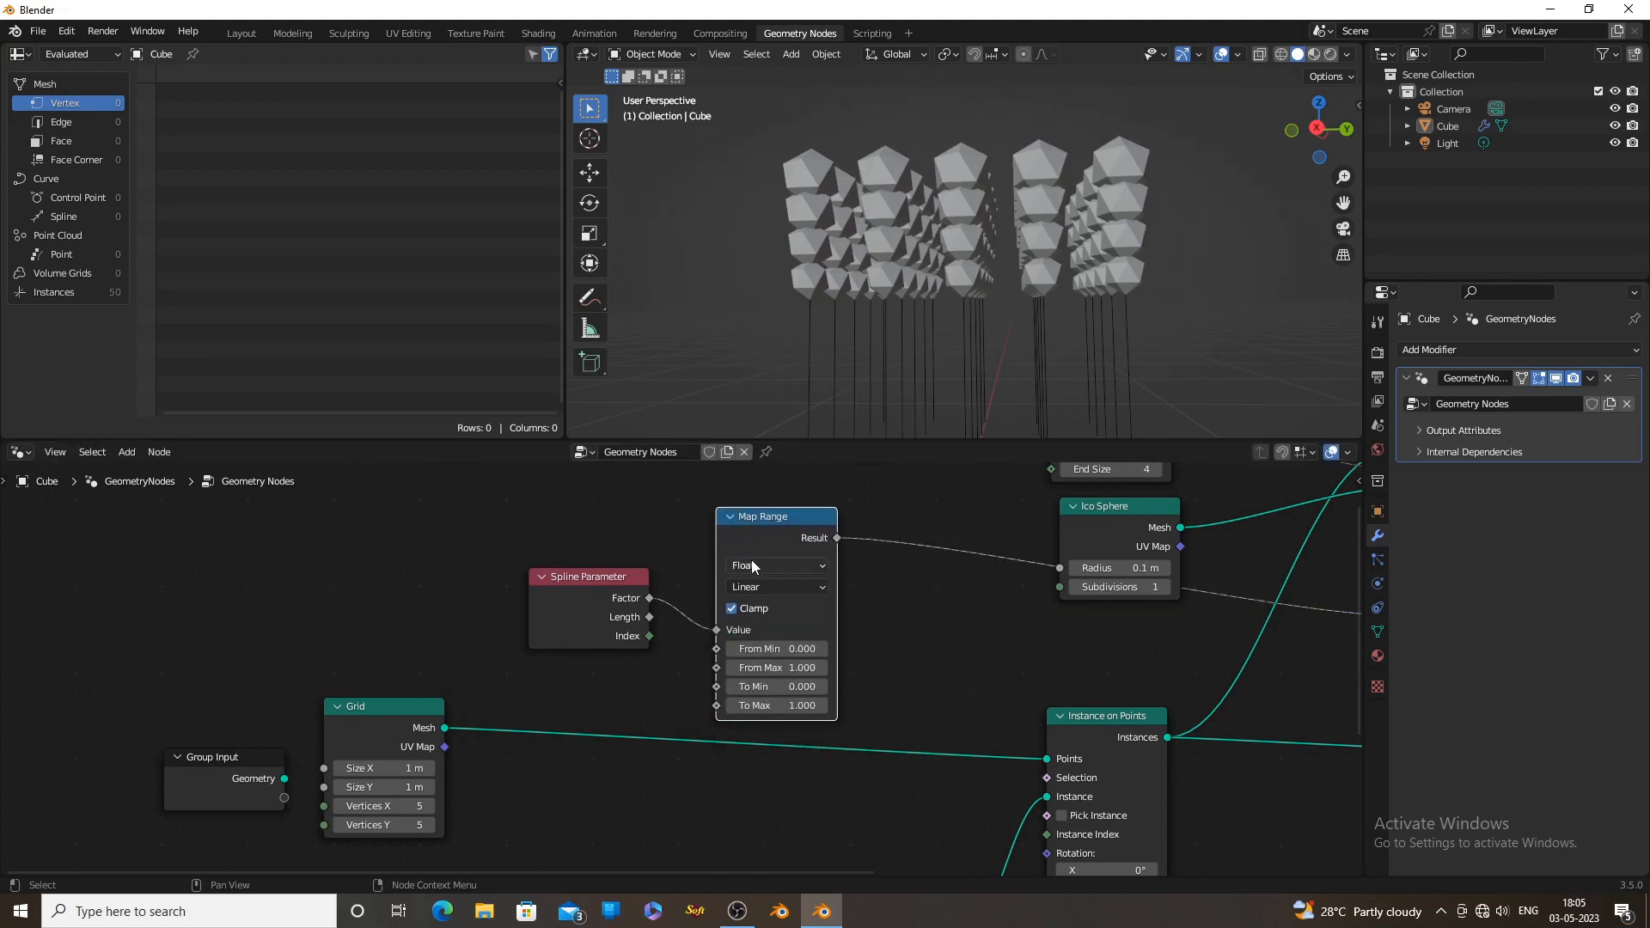
Set the Map Range node's To Min to 1 and its To Max to 0, refining To Max to about 0.36
middle_drag(911, 615, 934, 569)
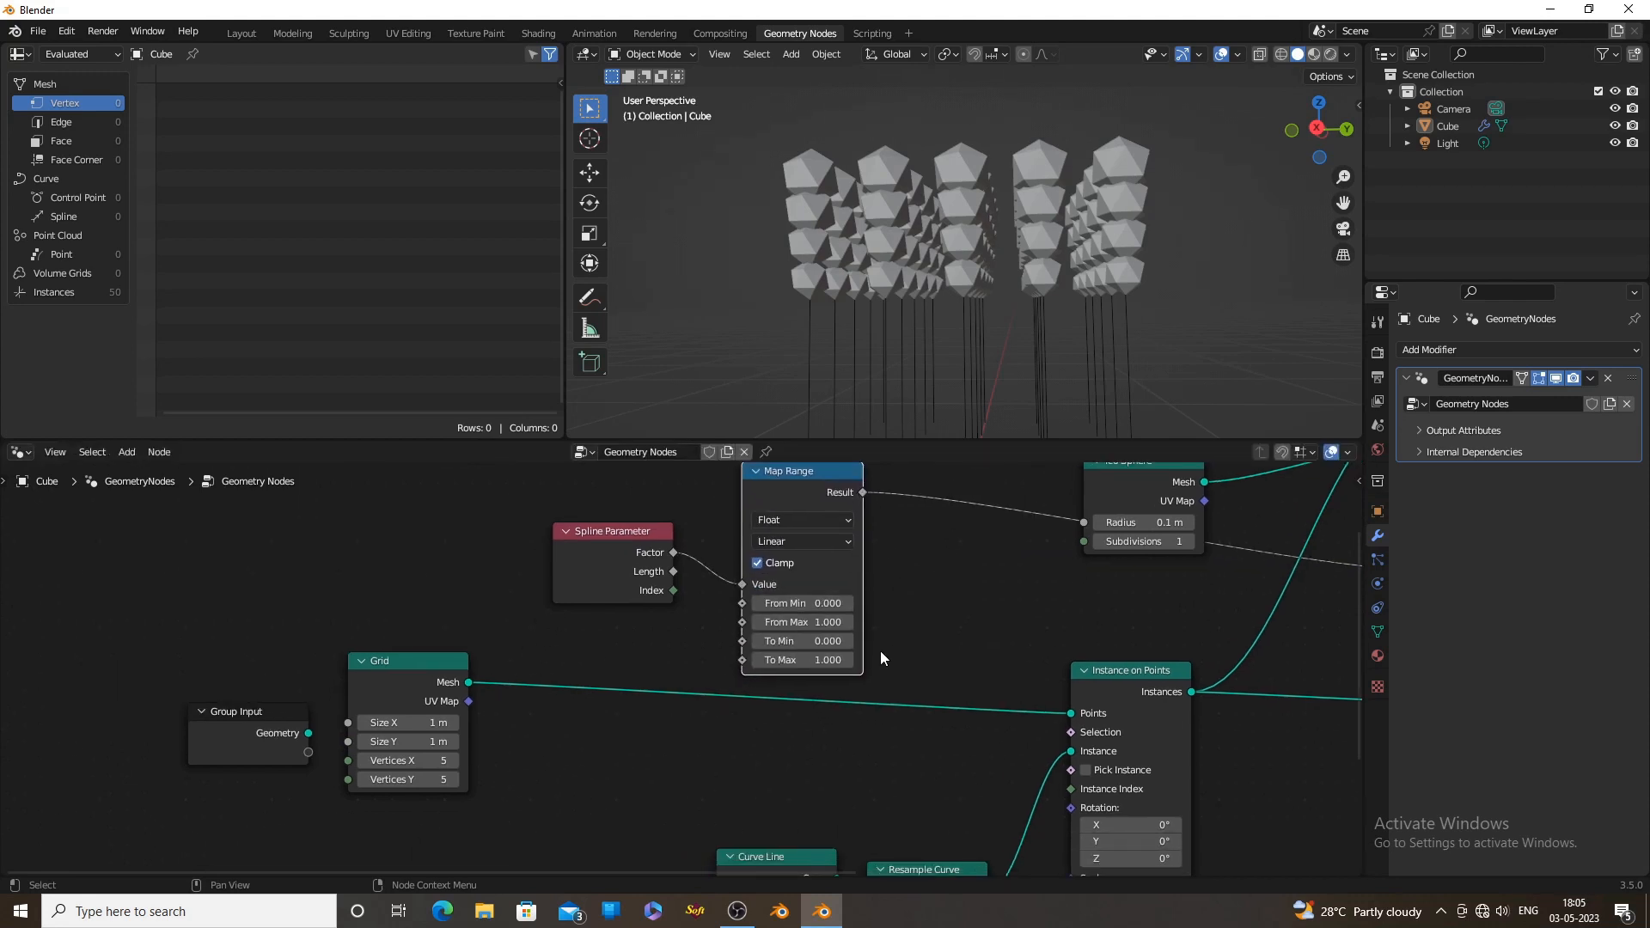
click(803, 649)
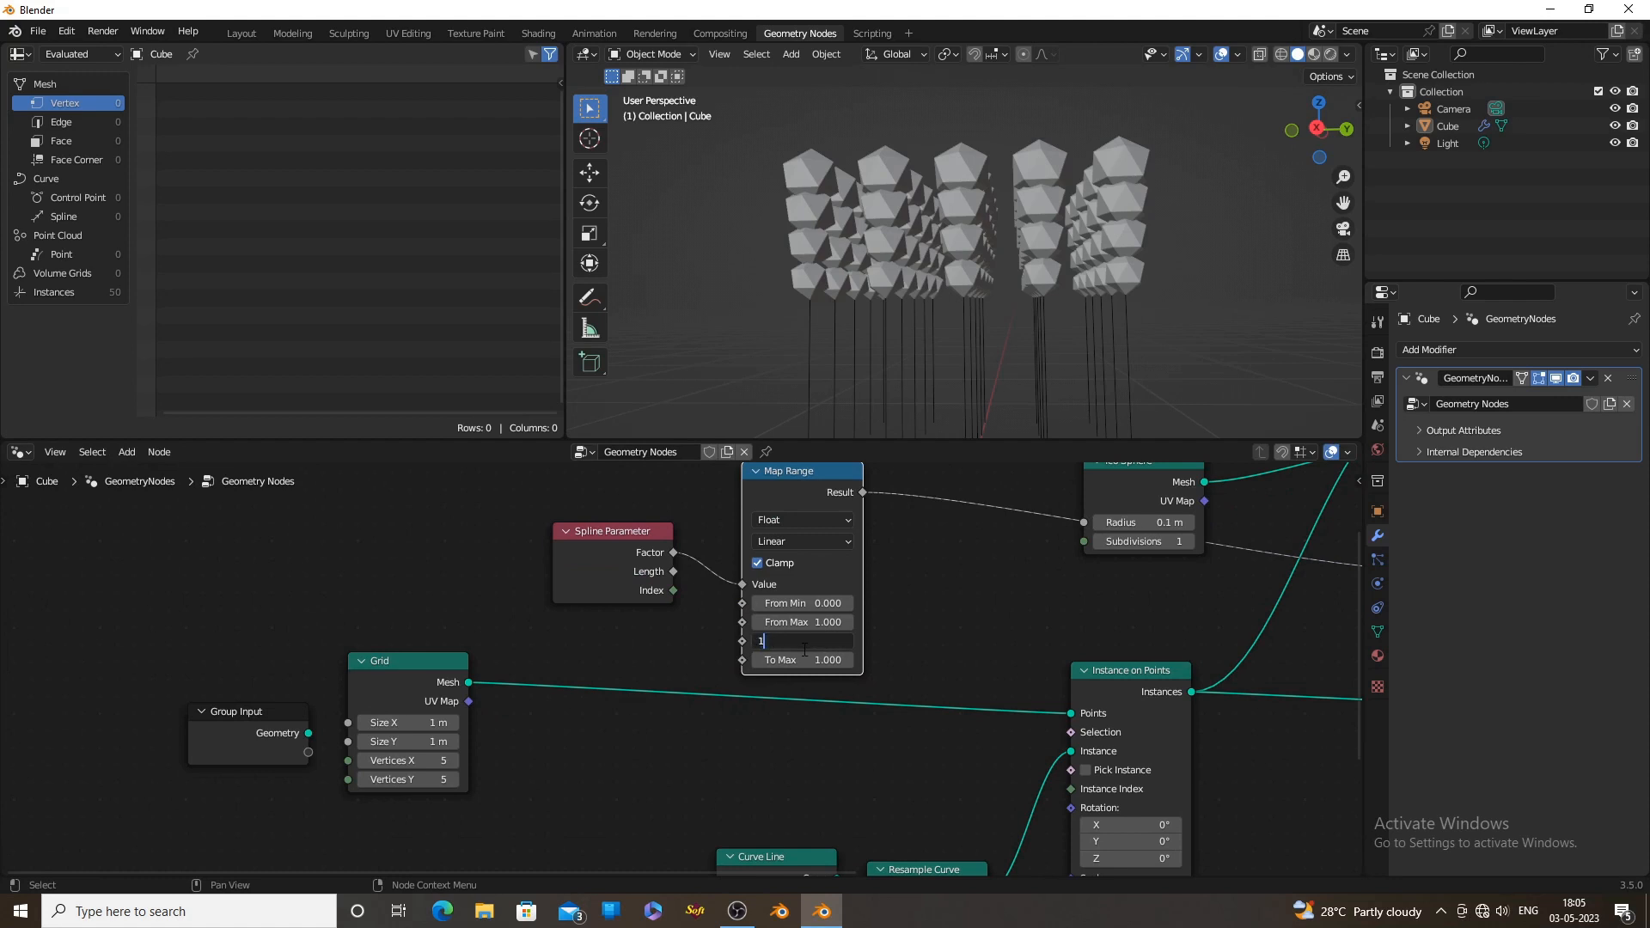
key(Return)
click(804, 659)
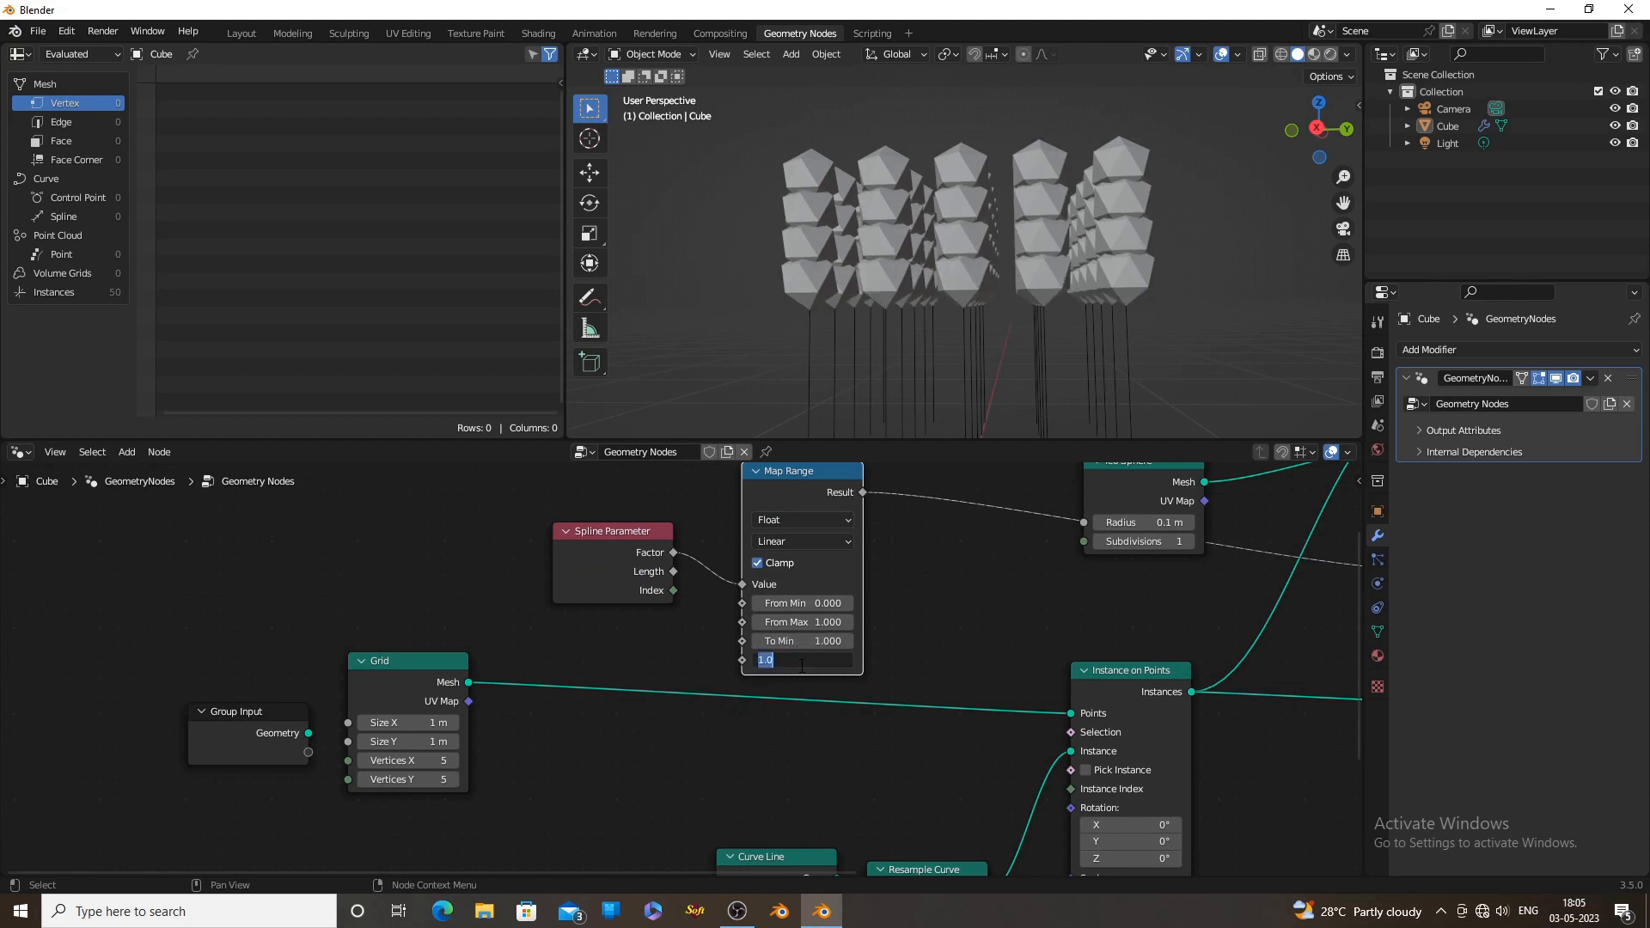
text(0)
key(Return)
scroll(801, 666, up, 3)
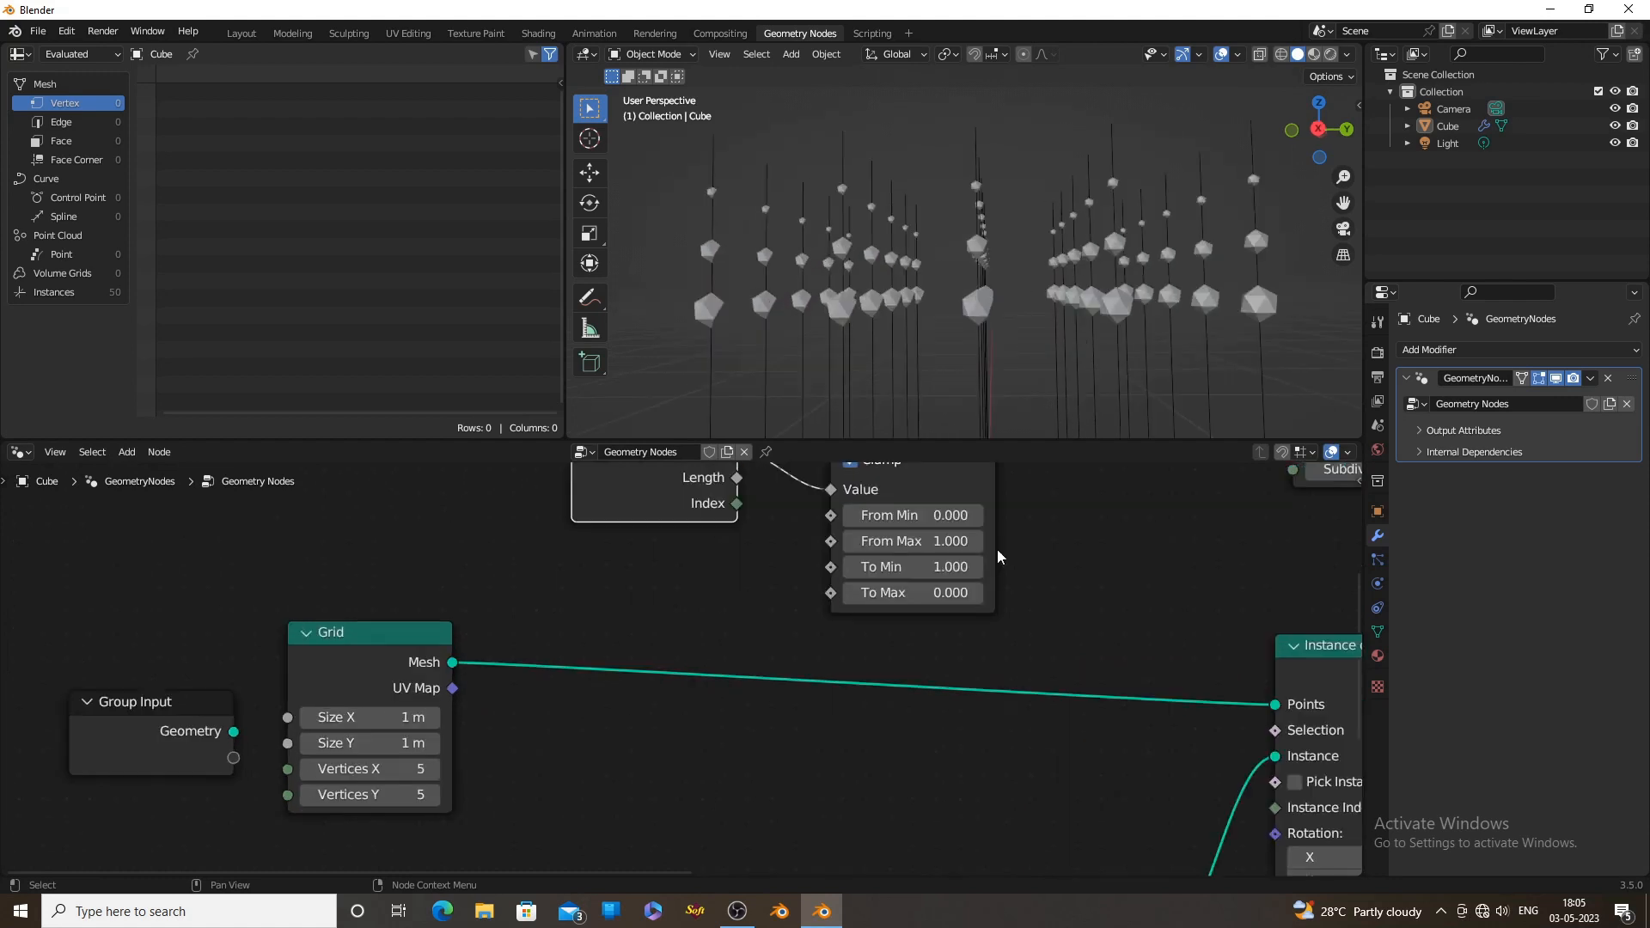
shift+drag(943, 592, 1006, 592)
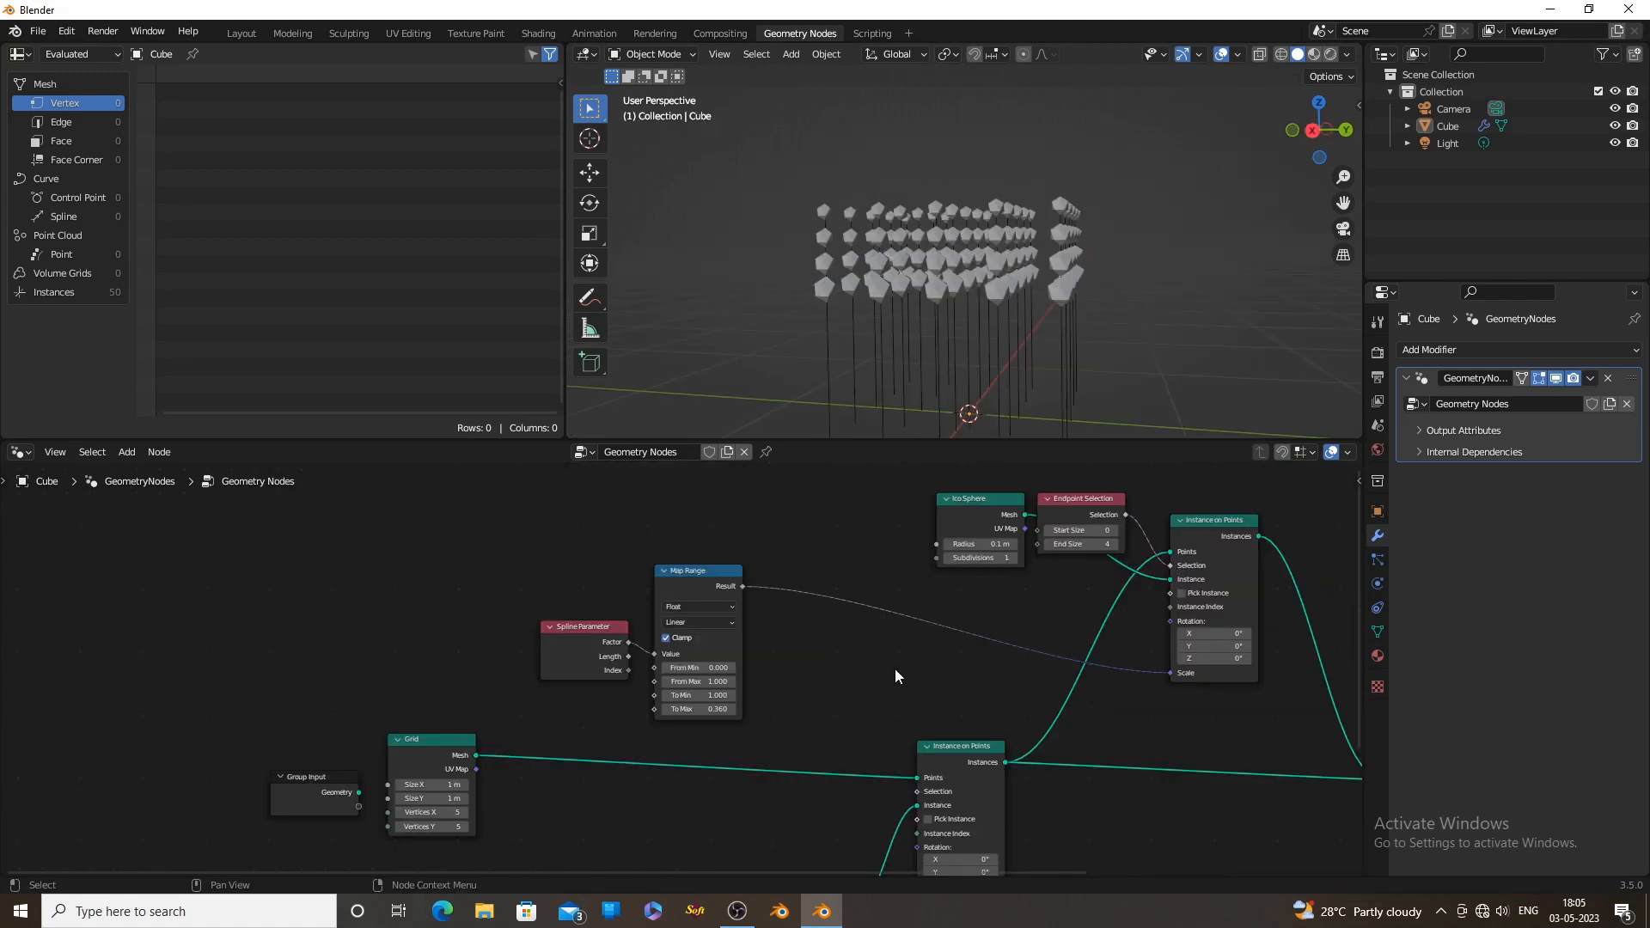
Insert a ColorRamp node between the Map Range result and the Scale input of the ico spheres' Instance on Points node
key(shift+a)
click(851, 561)
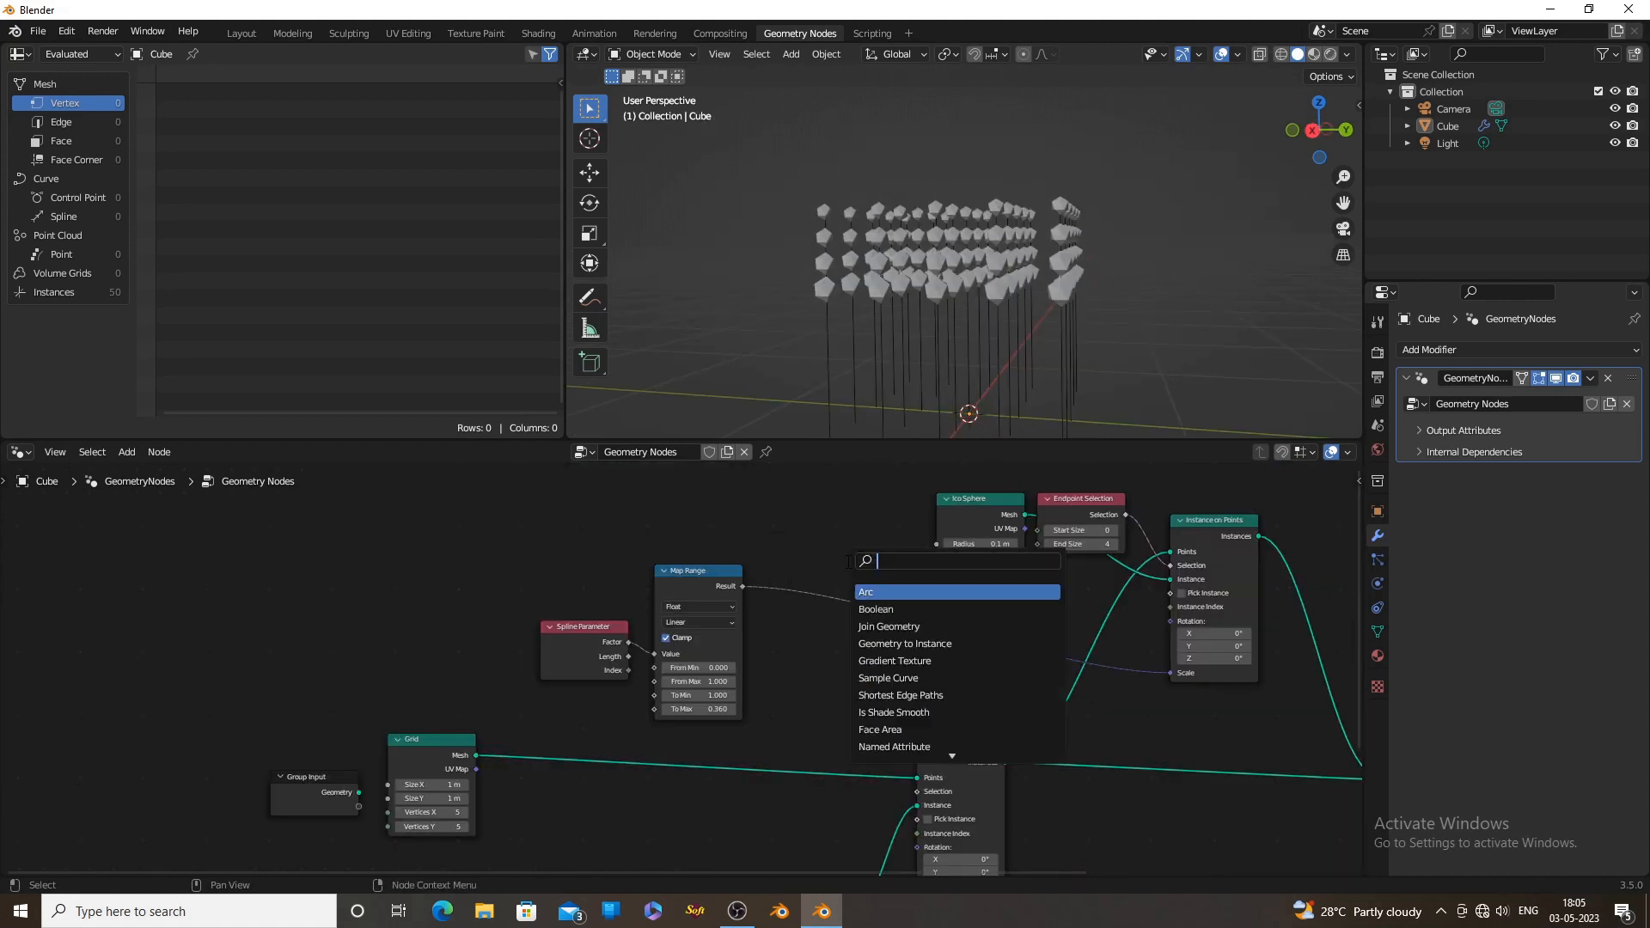
text(col)
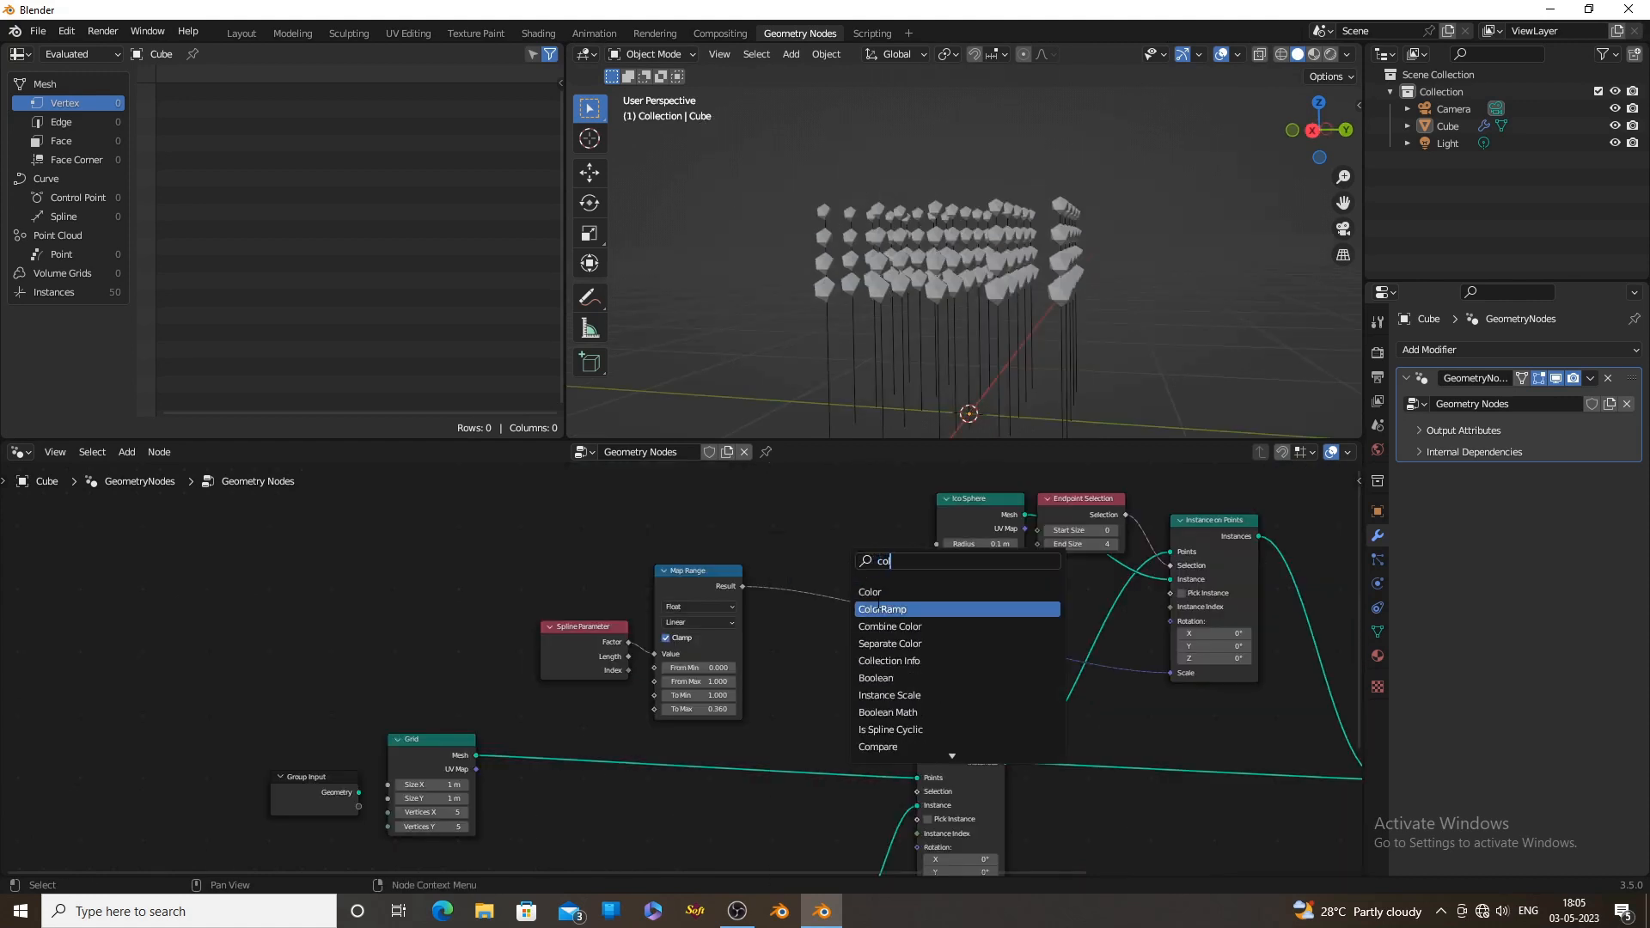
click(876, 606)
click(819, 599)
middle_drag(1040, 293, 872, 312)
middle_drag(894, 304, 898, 305)
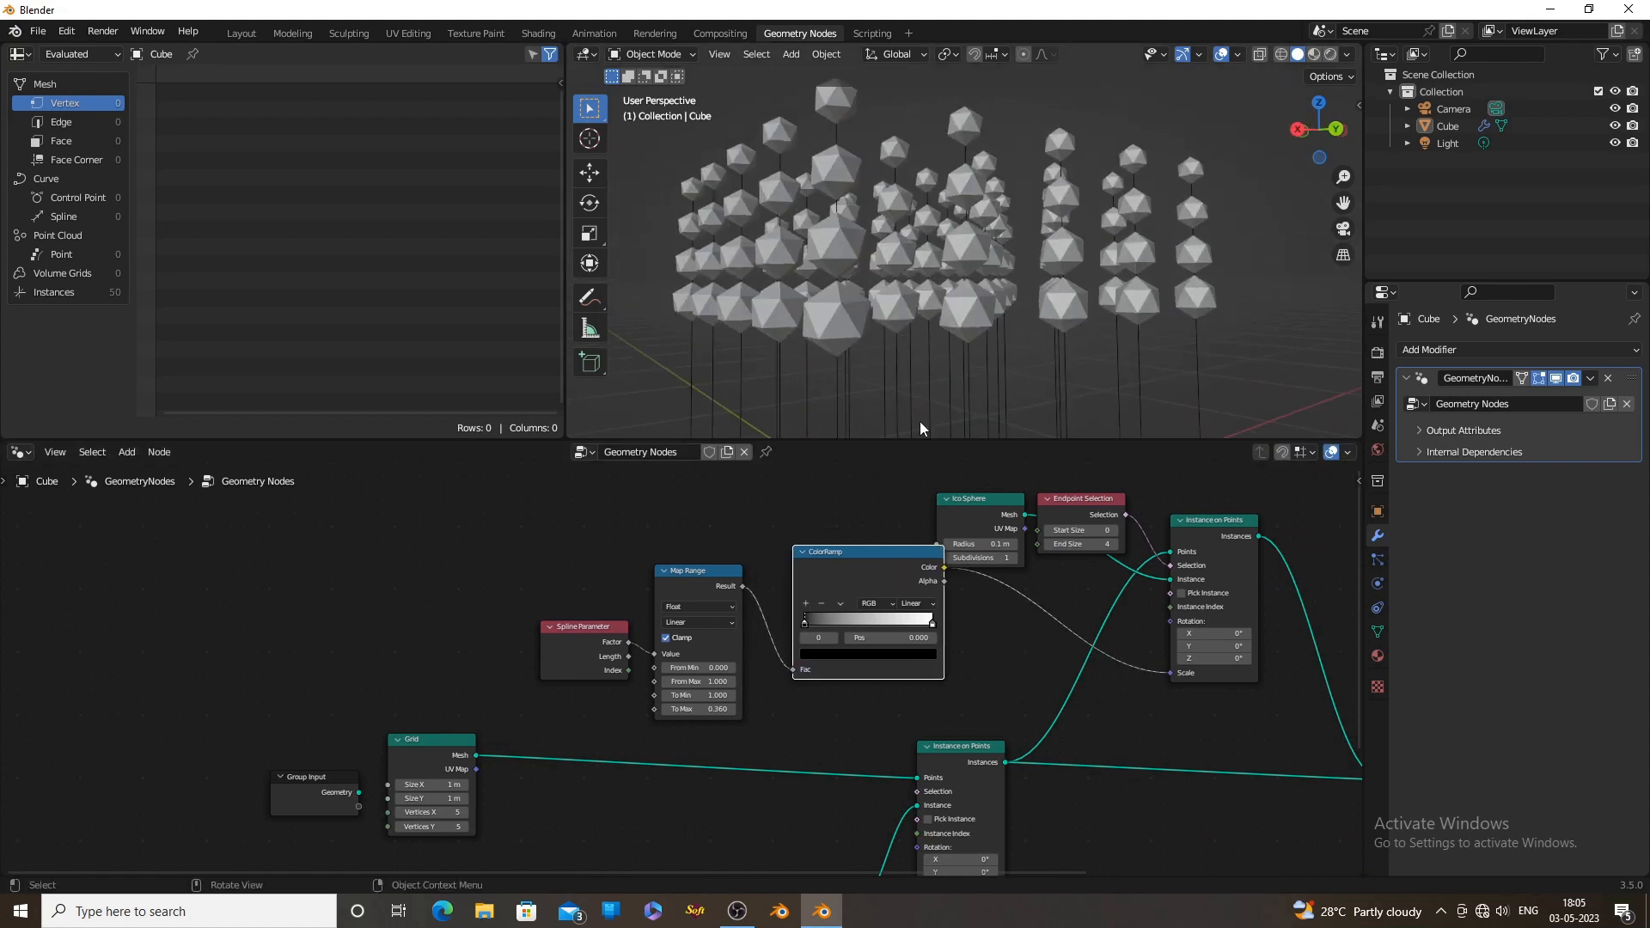
Darken the ColorRamp's white stop to light grey and move it to about position 0.655
click(932, 622)
click(924, 654)
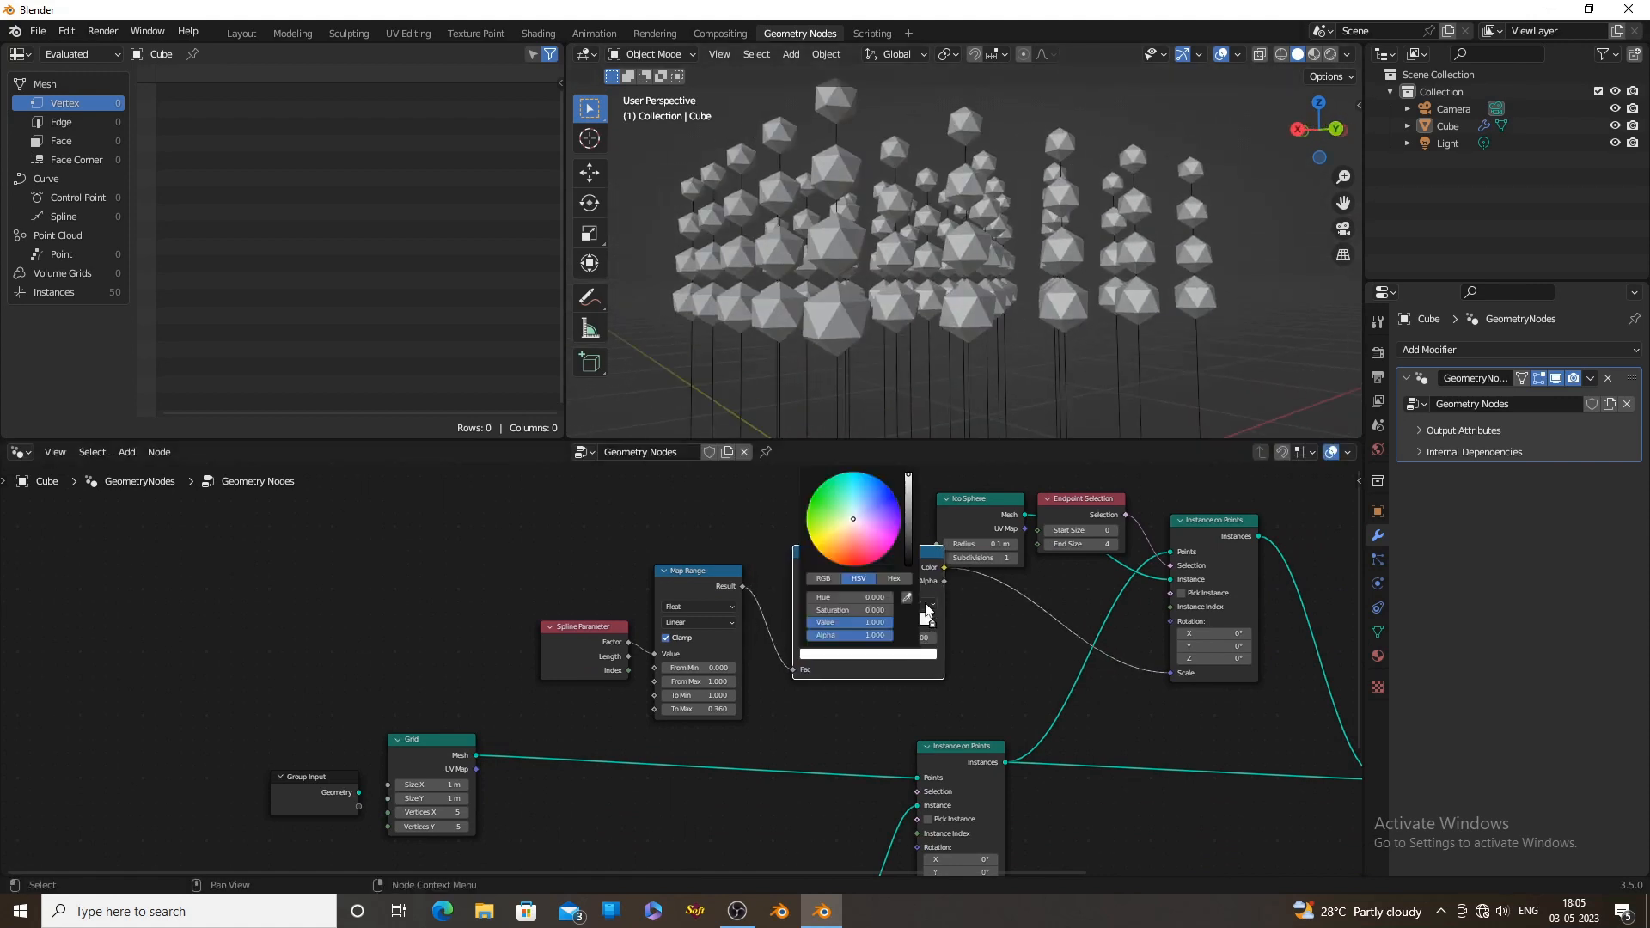
drag(909, 477, 908, 501)
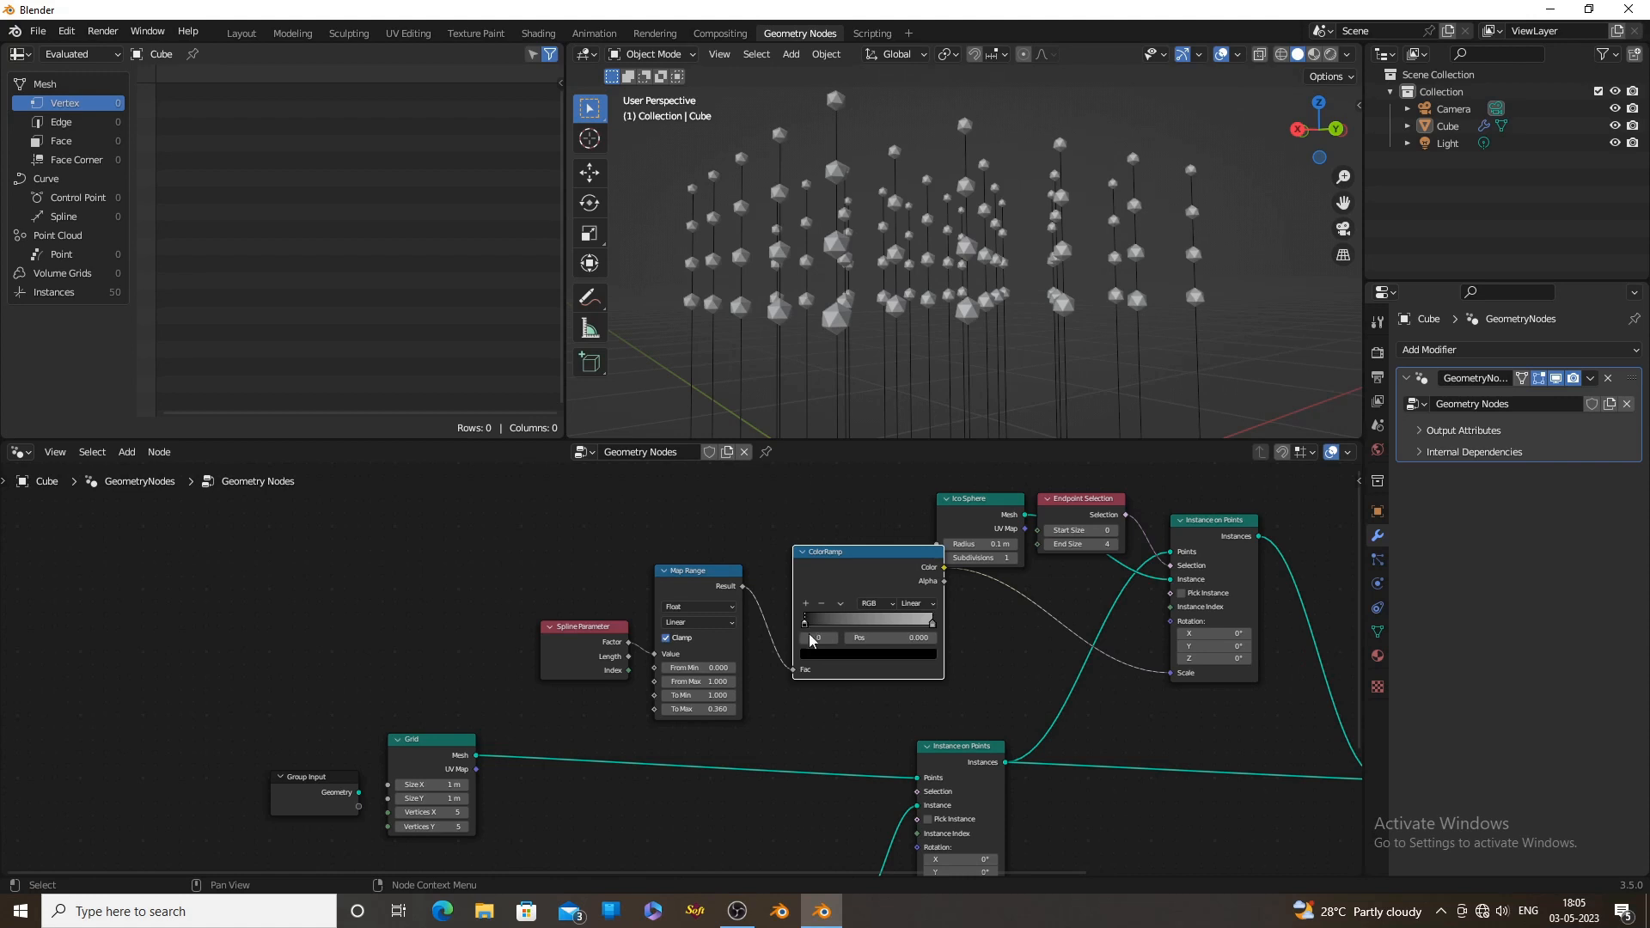
click(822, 655)
mouse_move(907, 550)
mouse_down()
mouse_move(909, 524)
mouse_move(909, 556)
mouse_up()
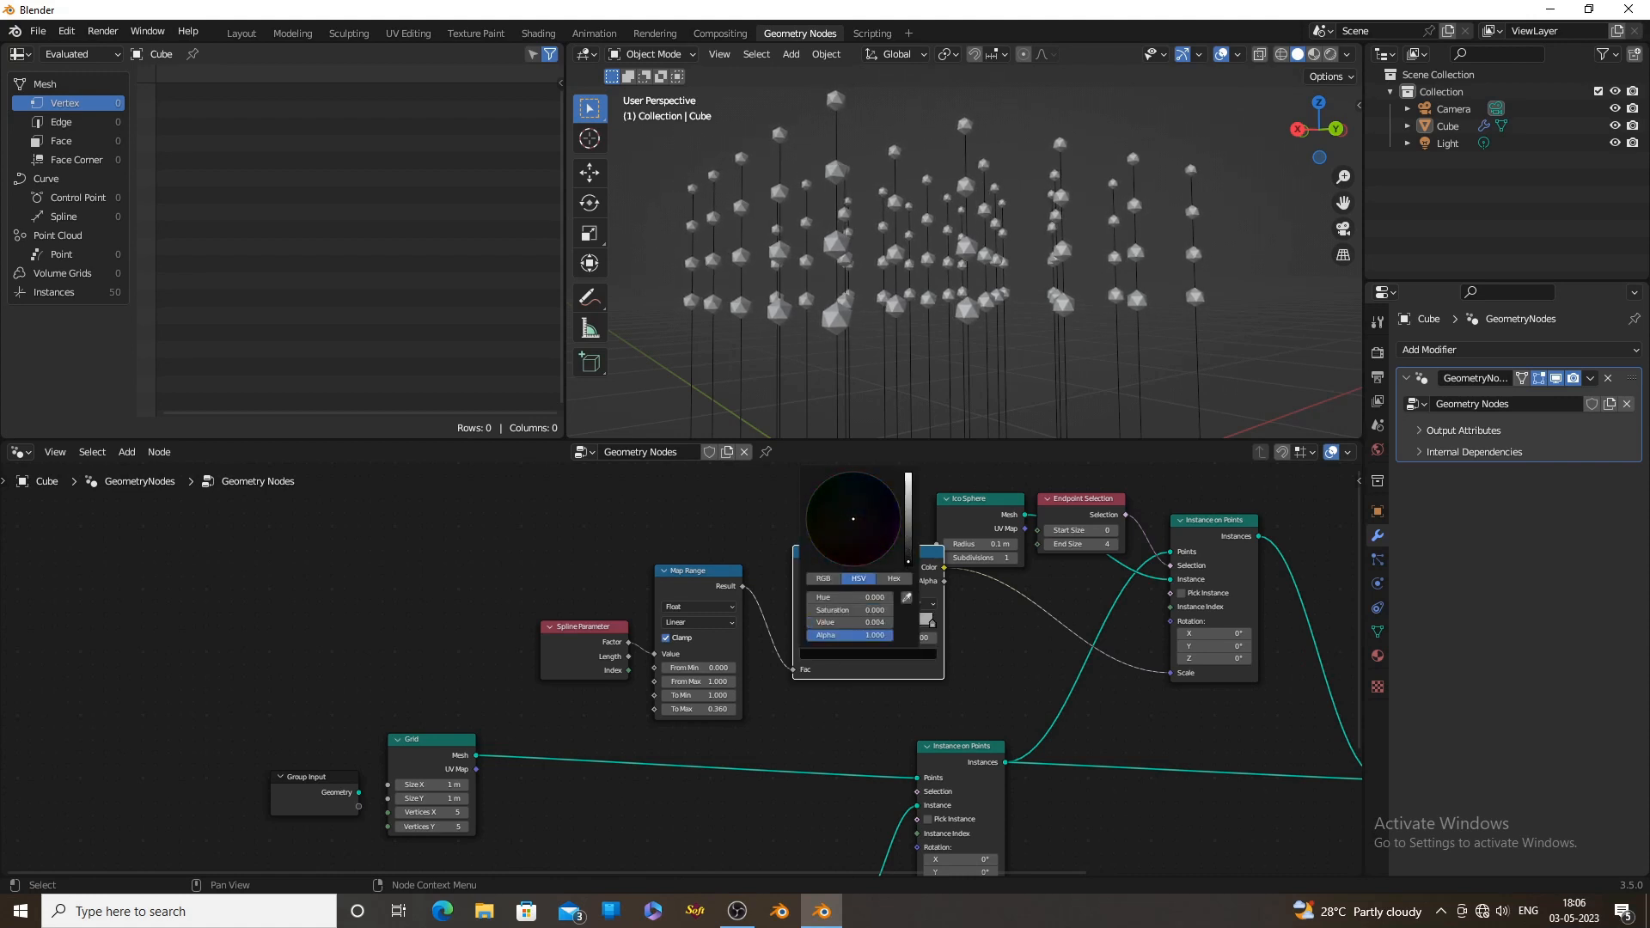
drag(932, 622, 884, 622)
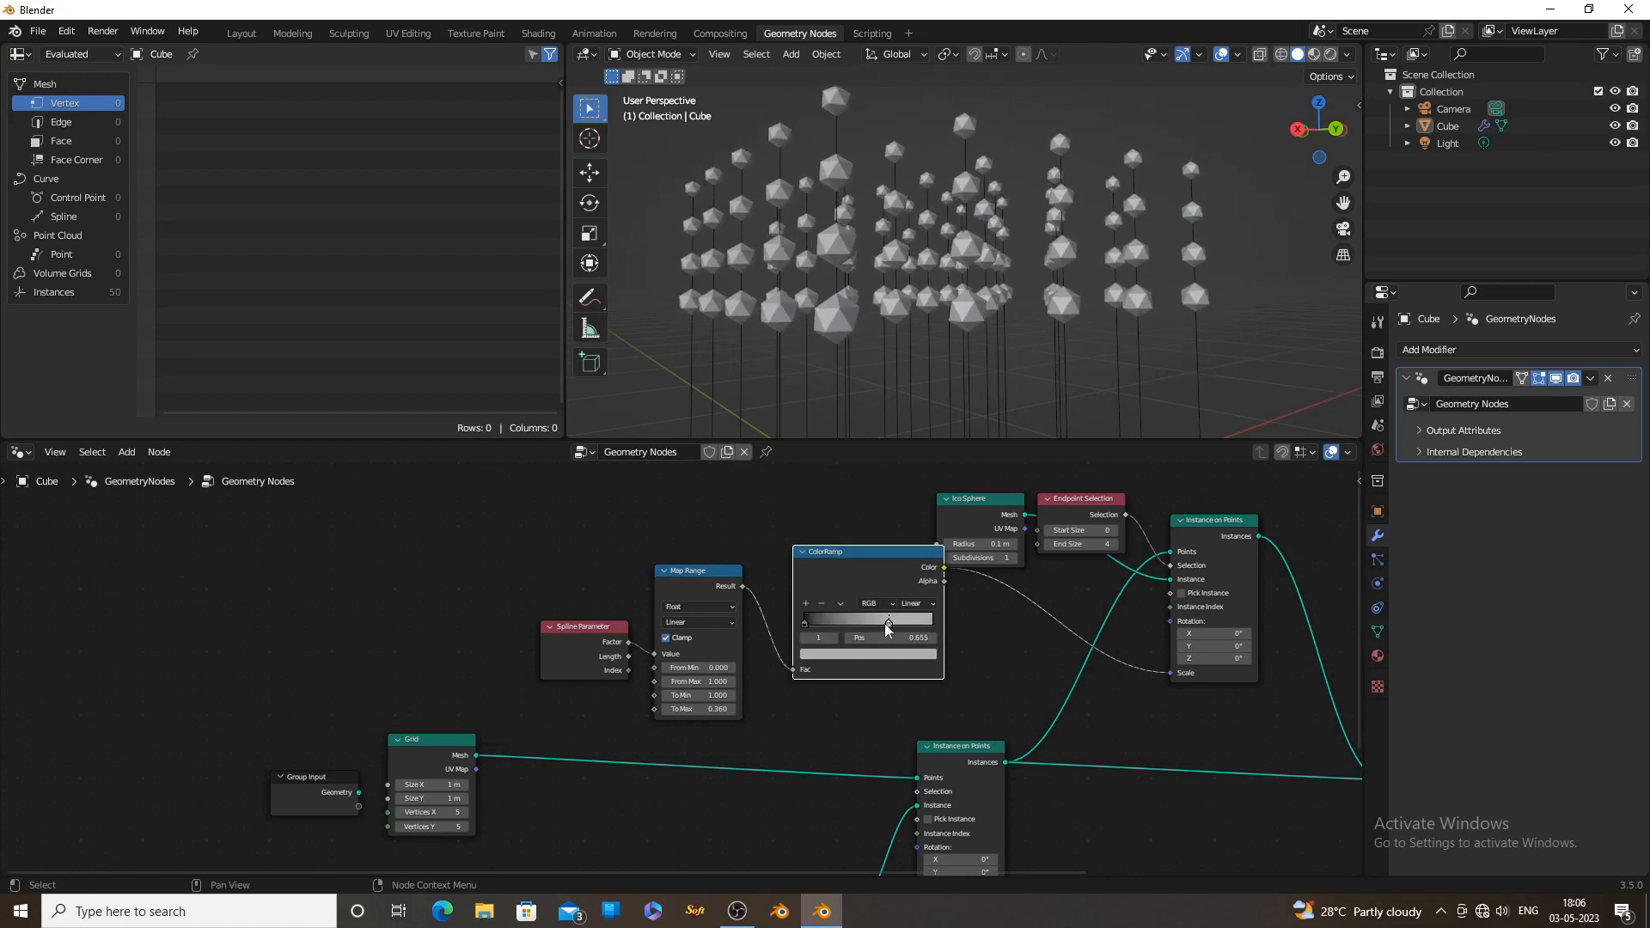
Rearrange the node tree, spacing out the grid and curve nodes and gathering the ico sphere instancing nodes into a compact cluster
scroll(864, 347, down, 8)
scroll(737, 709, down, 2)
drag(669, 617, 765, 642)
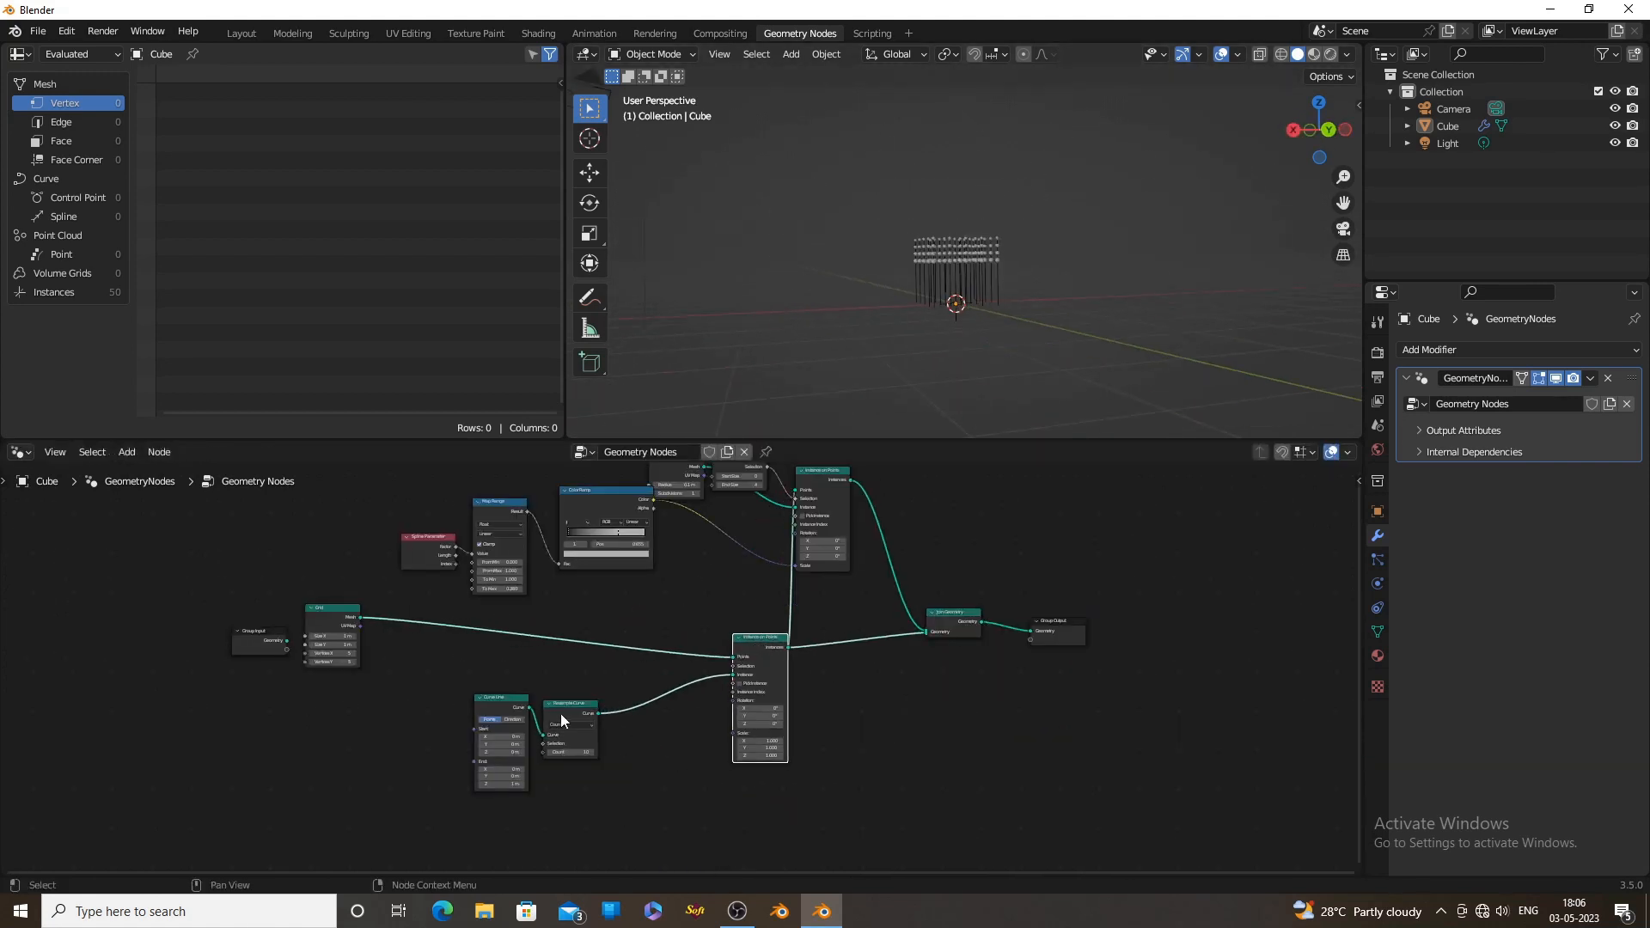
drag(561, 713, 684, 699)
drag(500, 703, 626, 699)
middle_drag(452, 694, 545, 740)
drag(423, 660, 440, 697)
middle_drag(807, 622, 805, 658)
drag(762, 549, 829, 590)
drag(698, 584, 750, 556)
drag(585, 596, 741, 642)
drag(517, 626, 666, 633)
scroll(683, 665, down, 2)
drag(445, 698, 715, 868)
shift+click(767, 758)
shift+click(823, 714)
drag(822, 714, 847, 791)
scroll(820, 717, up, 4)
middle_drag(820, 717, 810, 784)
Join the selected ico sphere instancing nodes into a frame and label it "ico spheare"
drag(492, 552, 976, 818)
scroll(976, 818, up, 1)
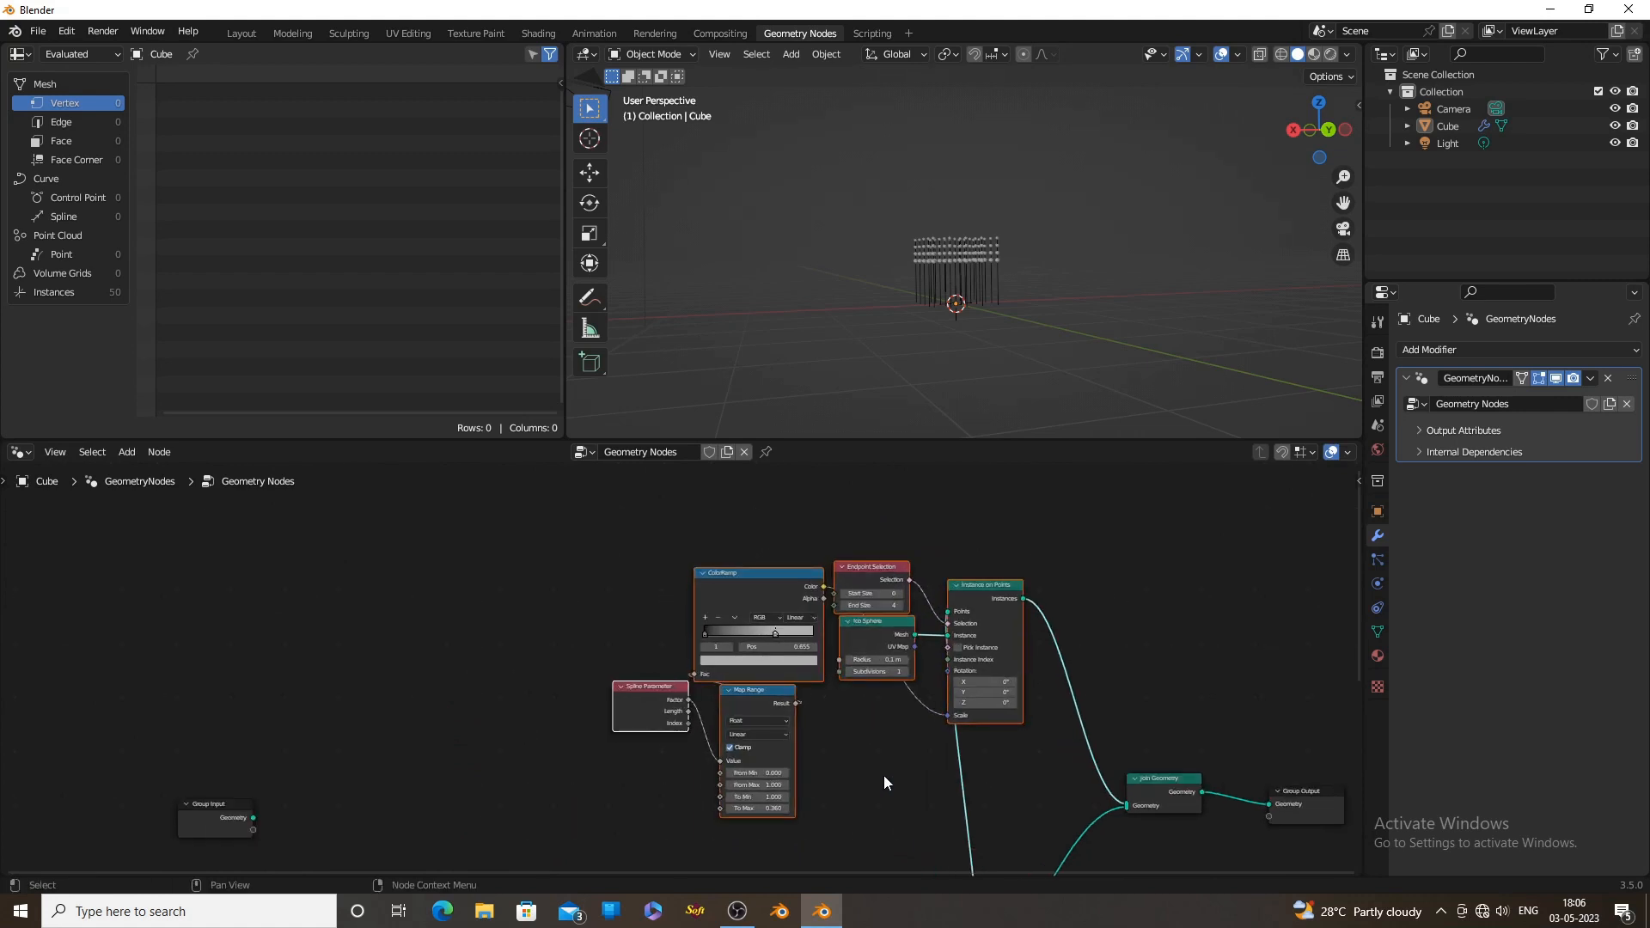
key(ctrl+j)
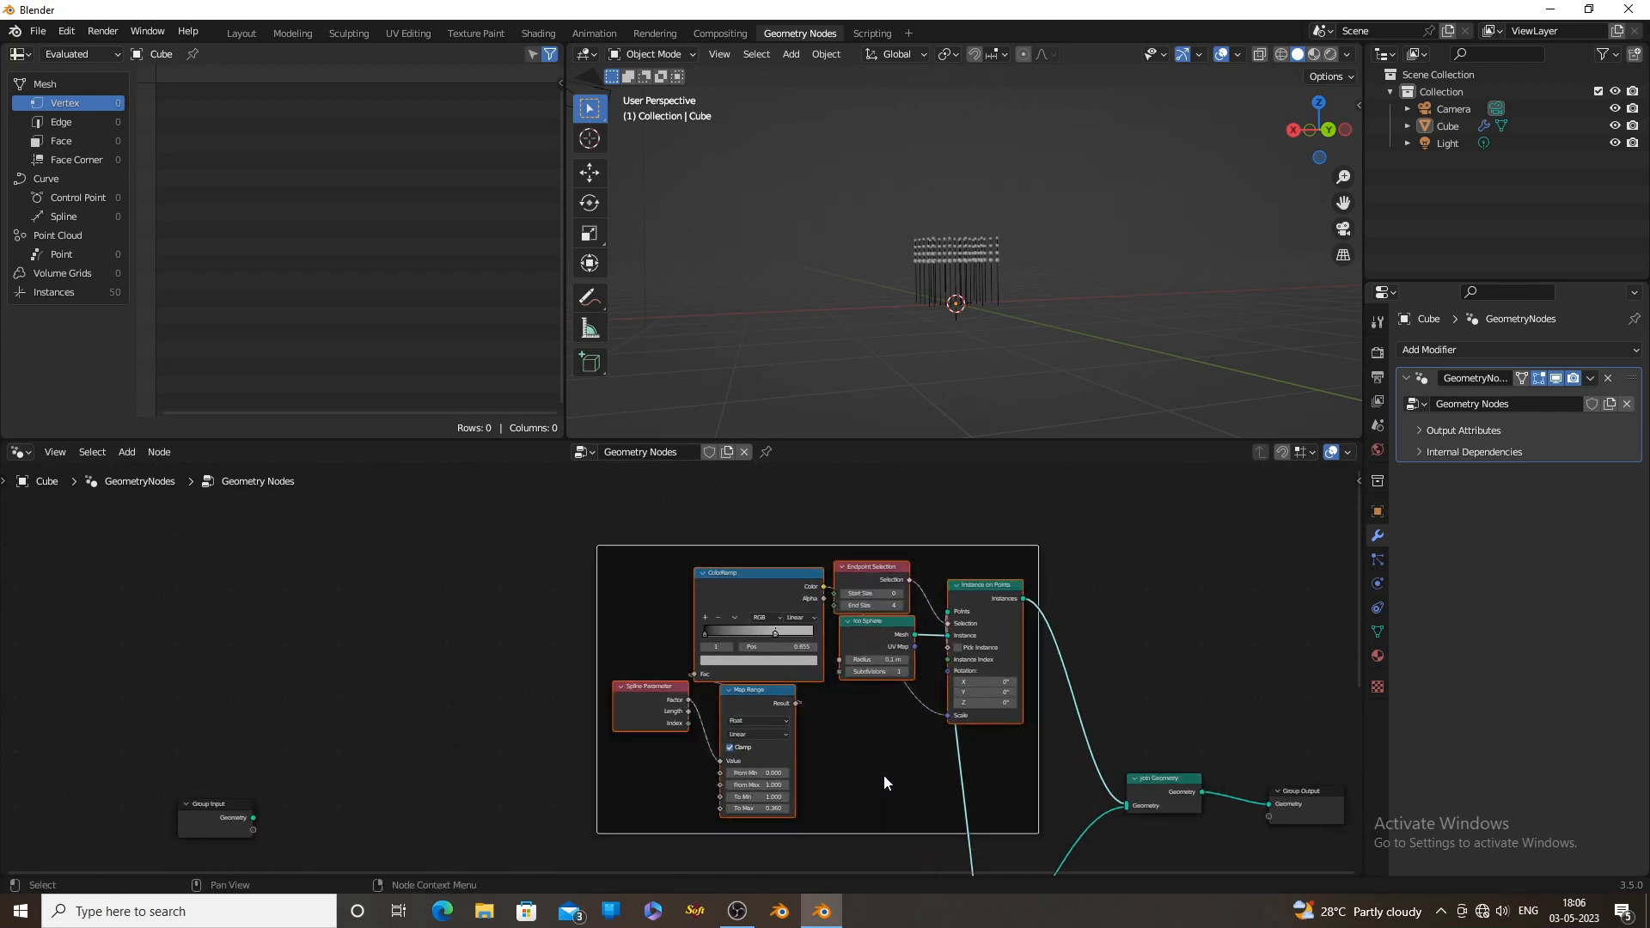
key(F2)
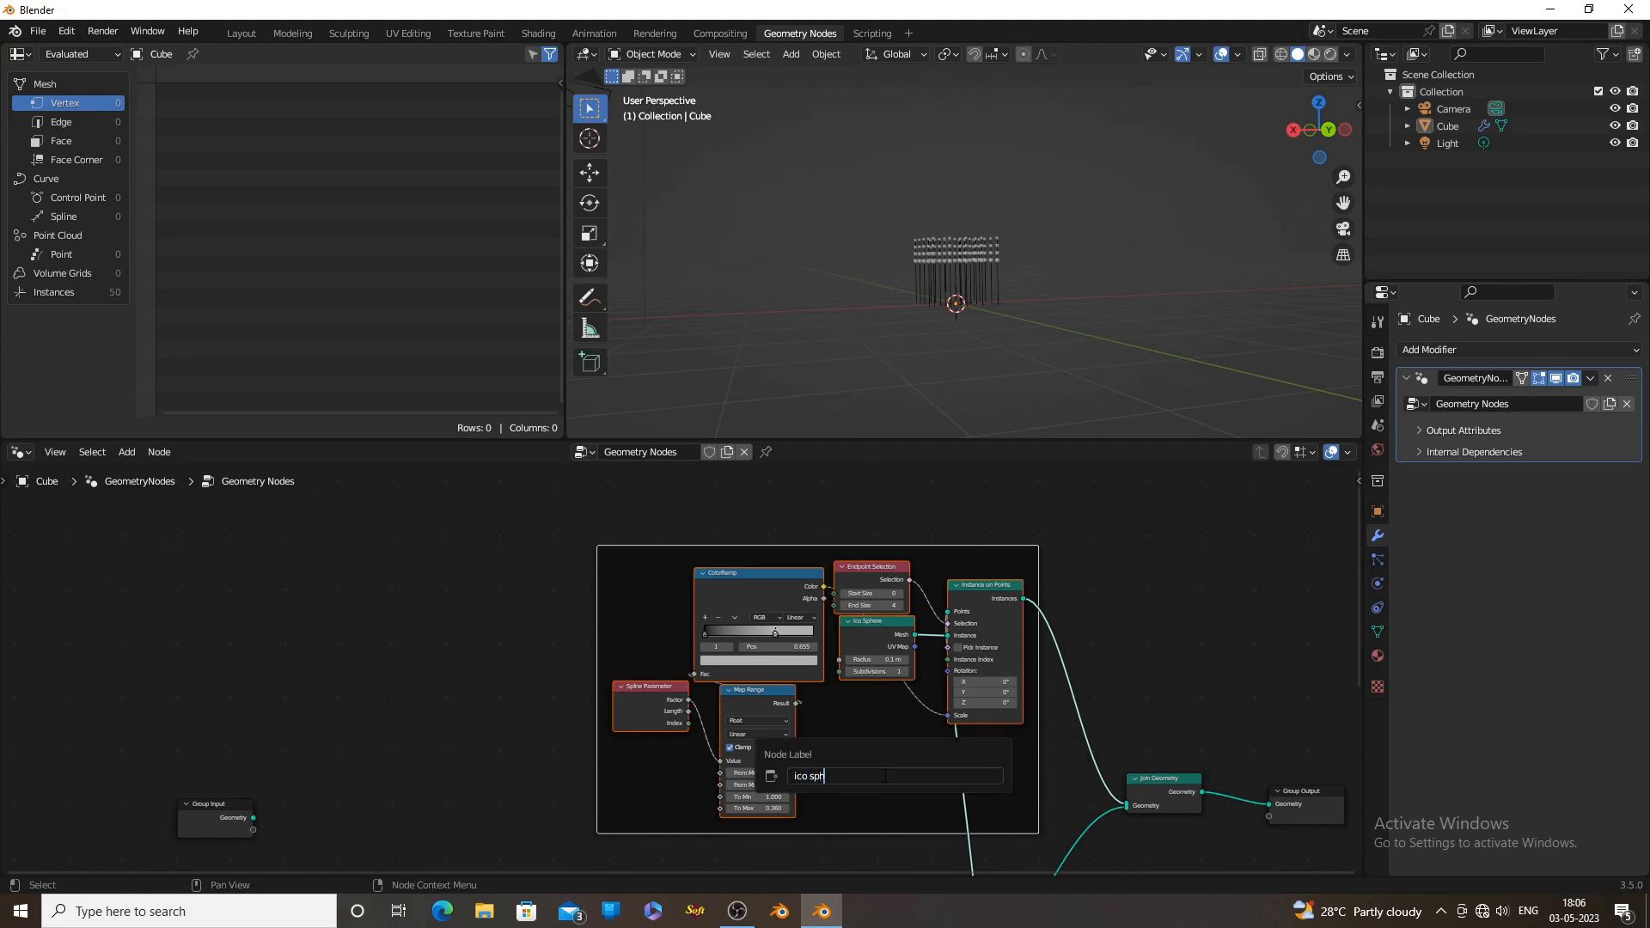
Draw a wavy annotation stroke down the outermost line in the viewport
click(589, 298)
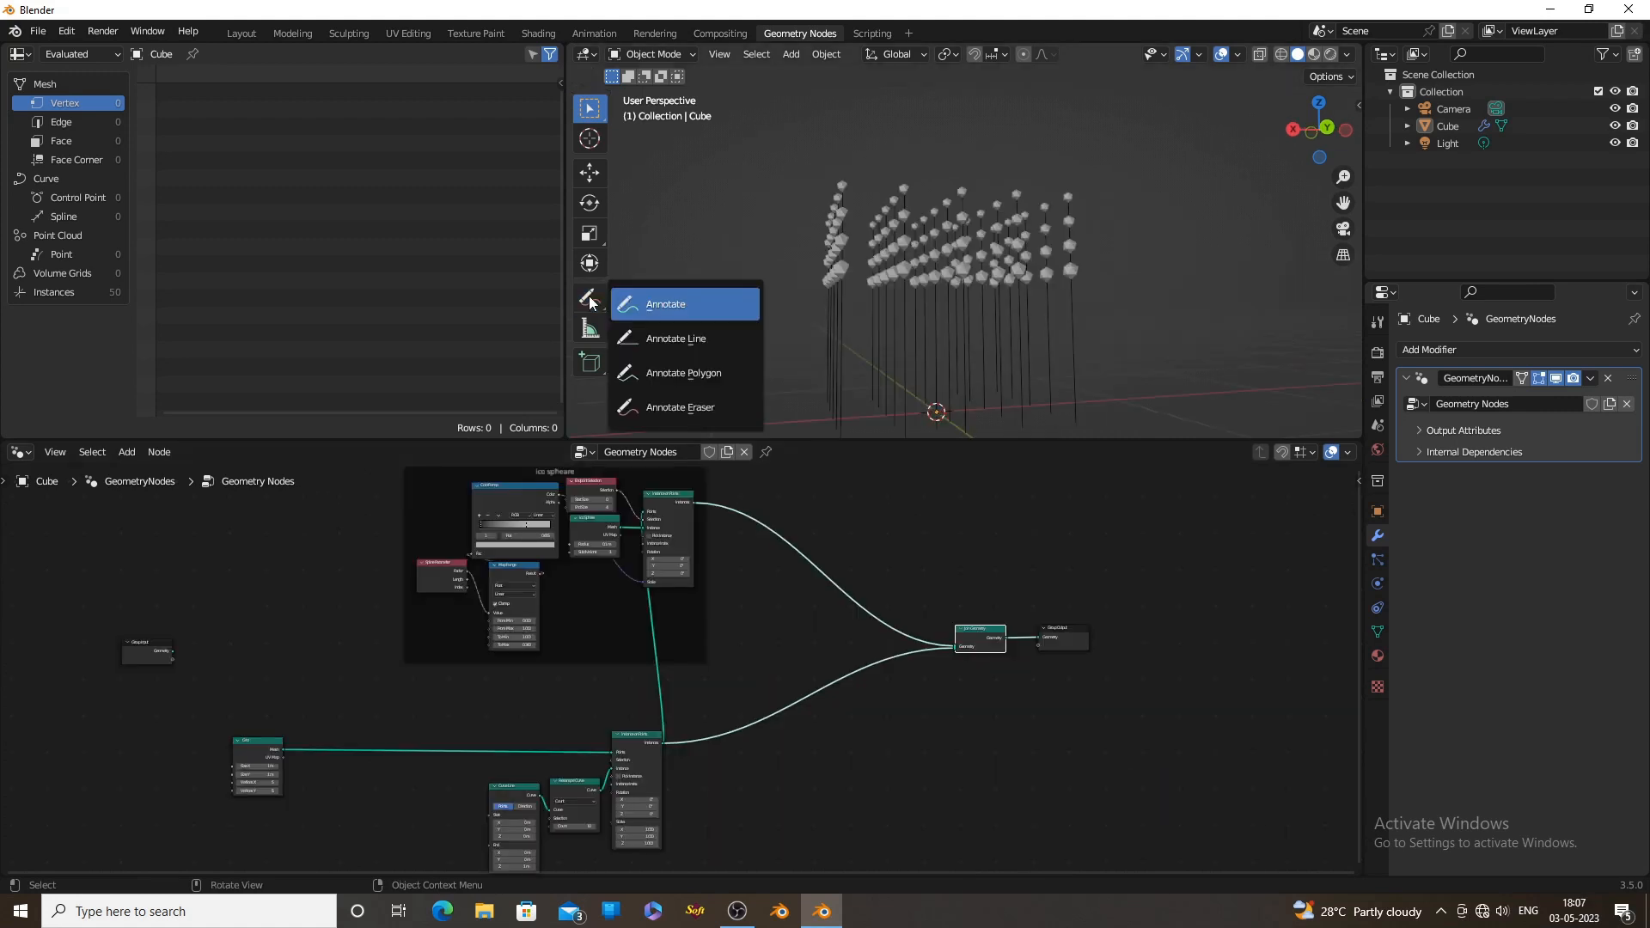
click(666, 311)
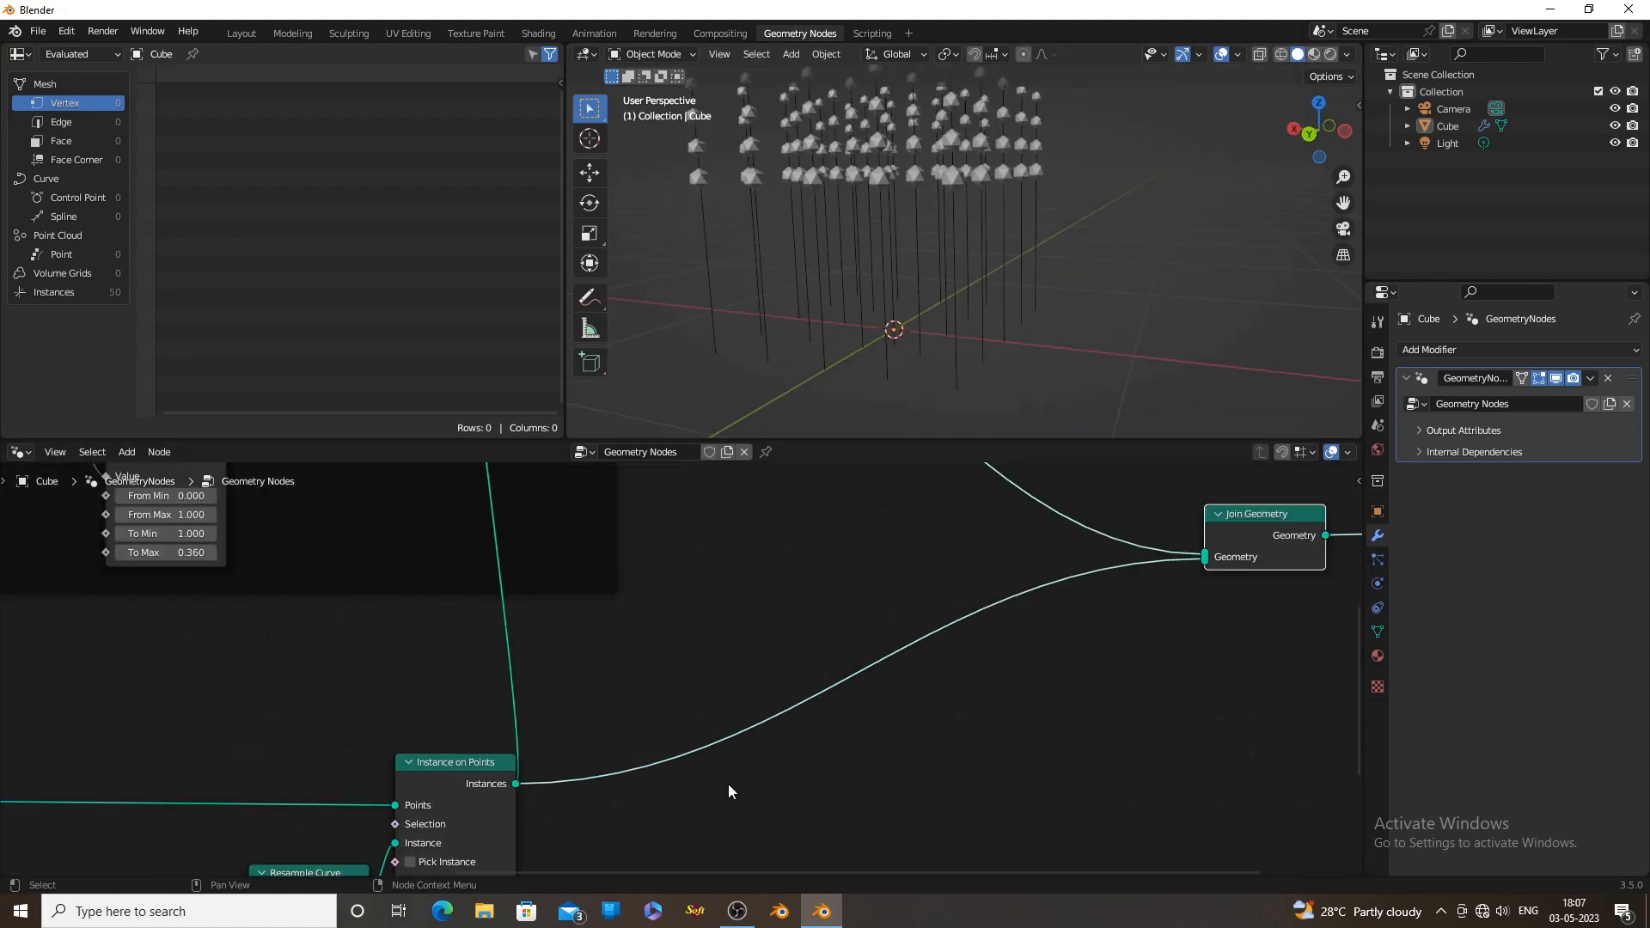
Insert a Realize Instances node on the link between the curve lines' Instance on Points node and Join Geometry
key(shift+a)
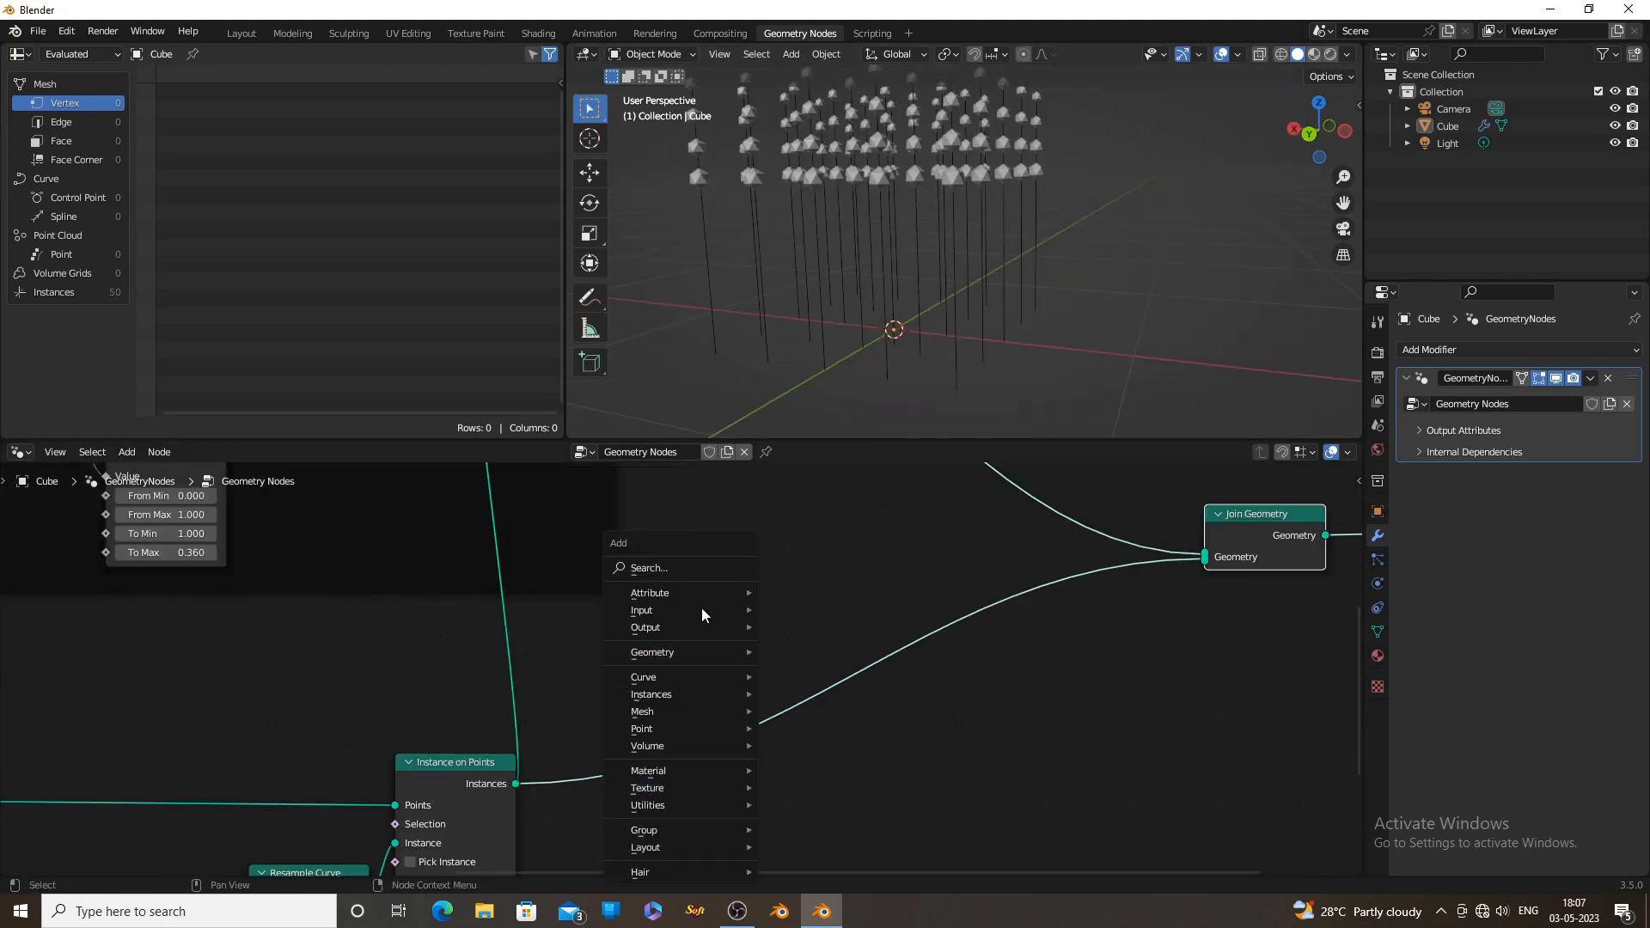
click(678, 568)
text(re)
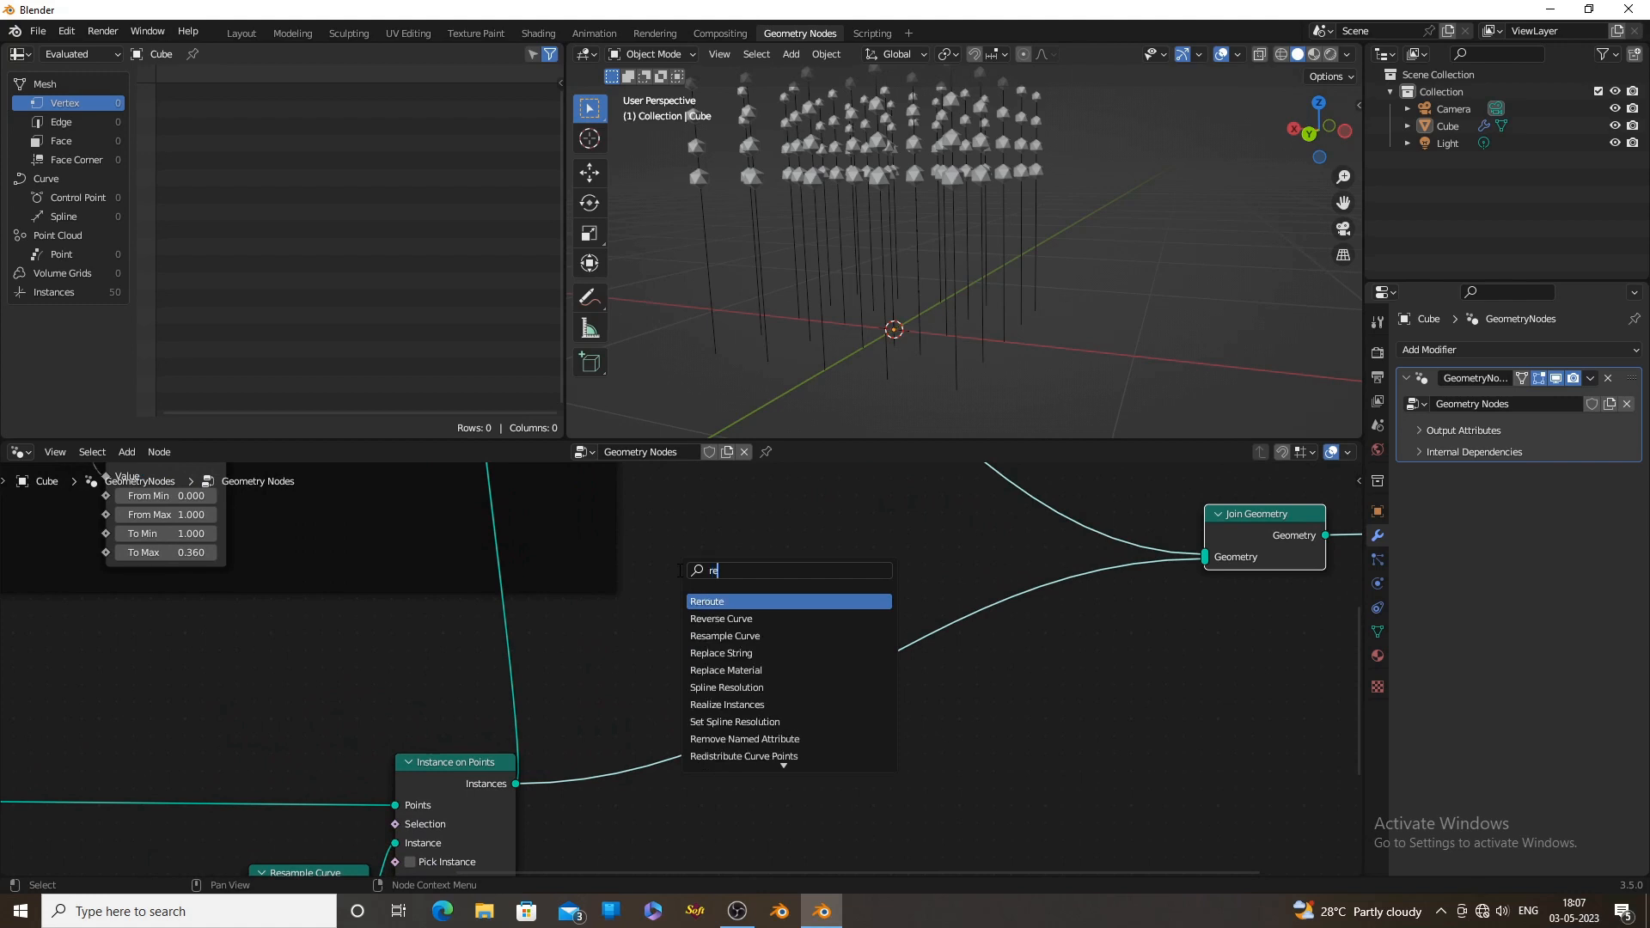
text(al)
click(712, 602)
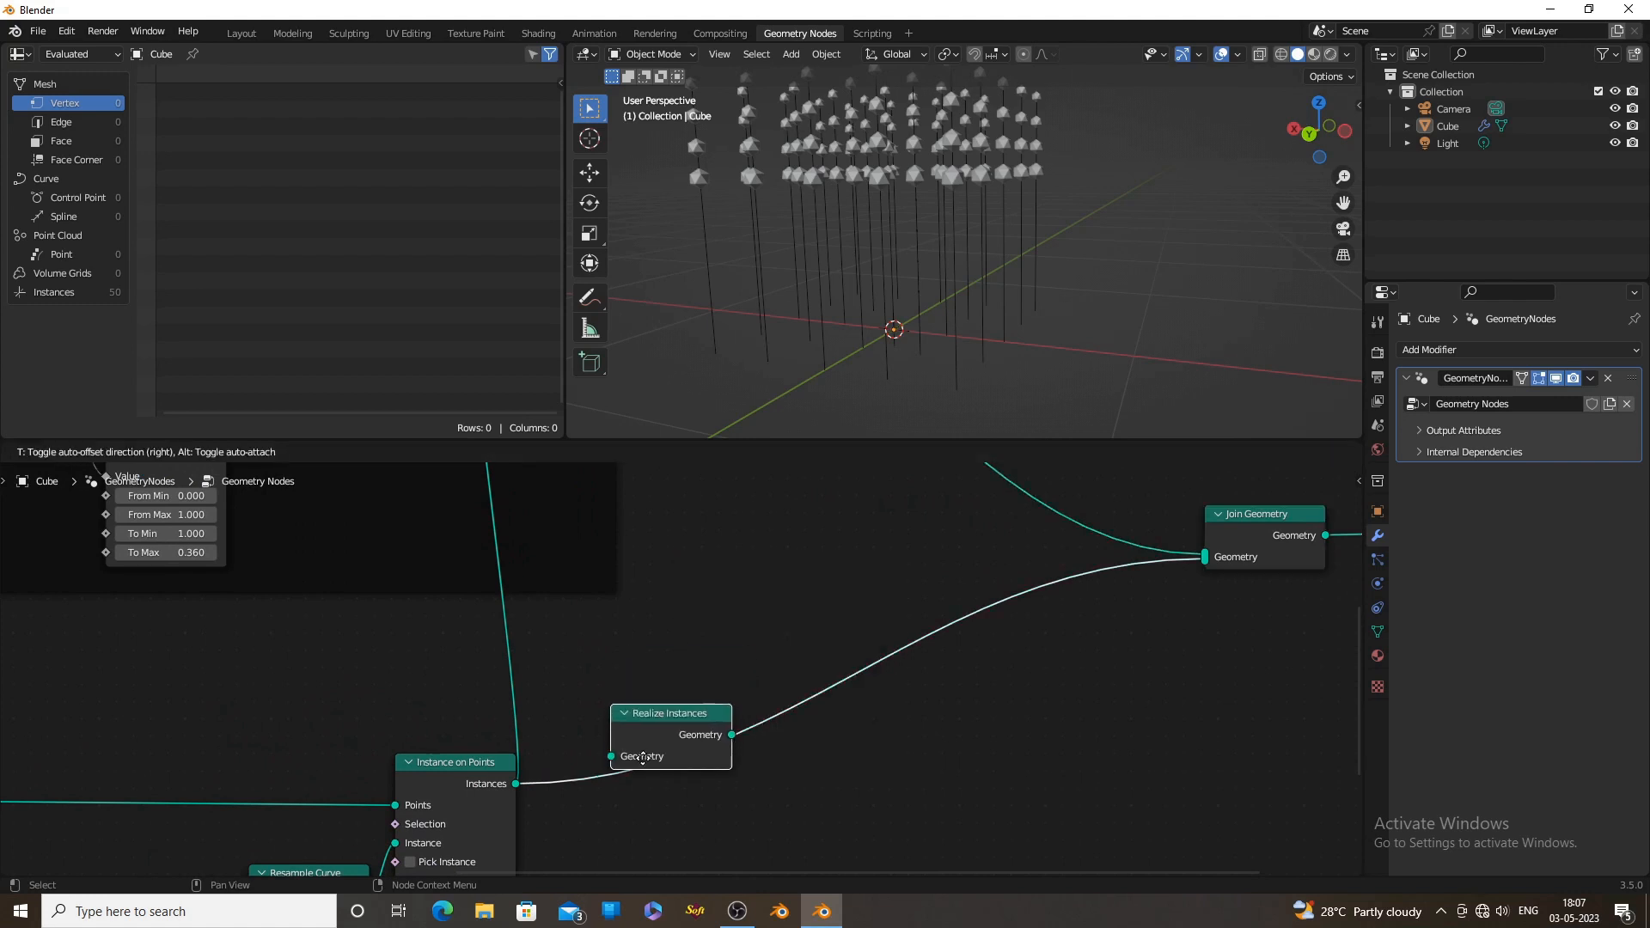
click(641, 788)
middle_drag(1037, 234, 967, 310)
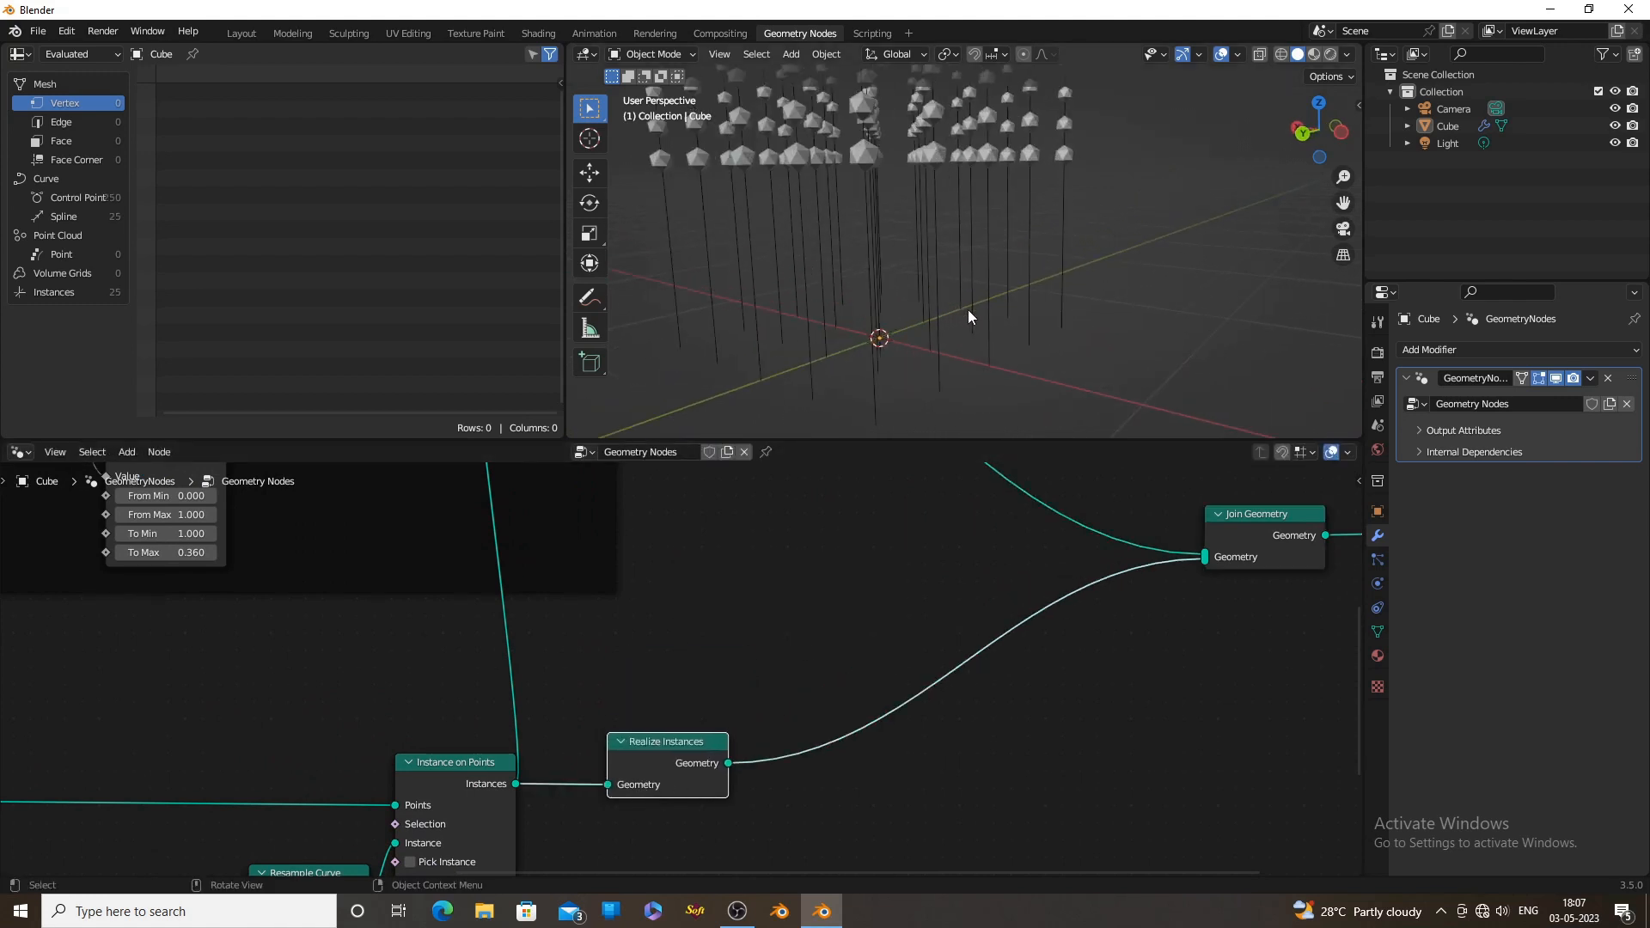
Insert a Set Position node between Realize Instances and Join Geometry, leaving space beside it for more nodes
middle_drag(831, 648, 870, 602)
scroll(870, 602, down, 2)
middle_drag(979, 674, 921, 687)
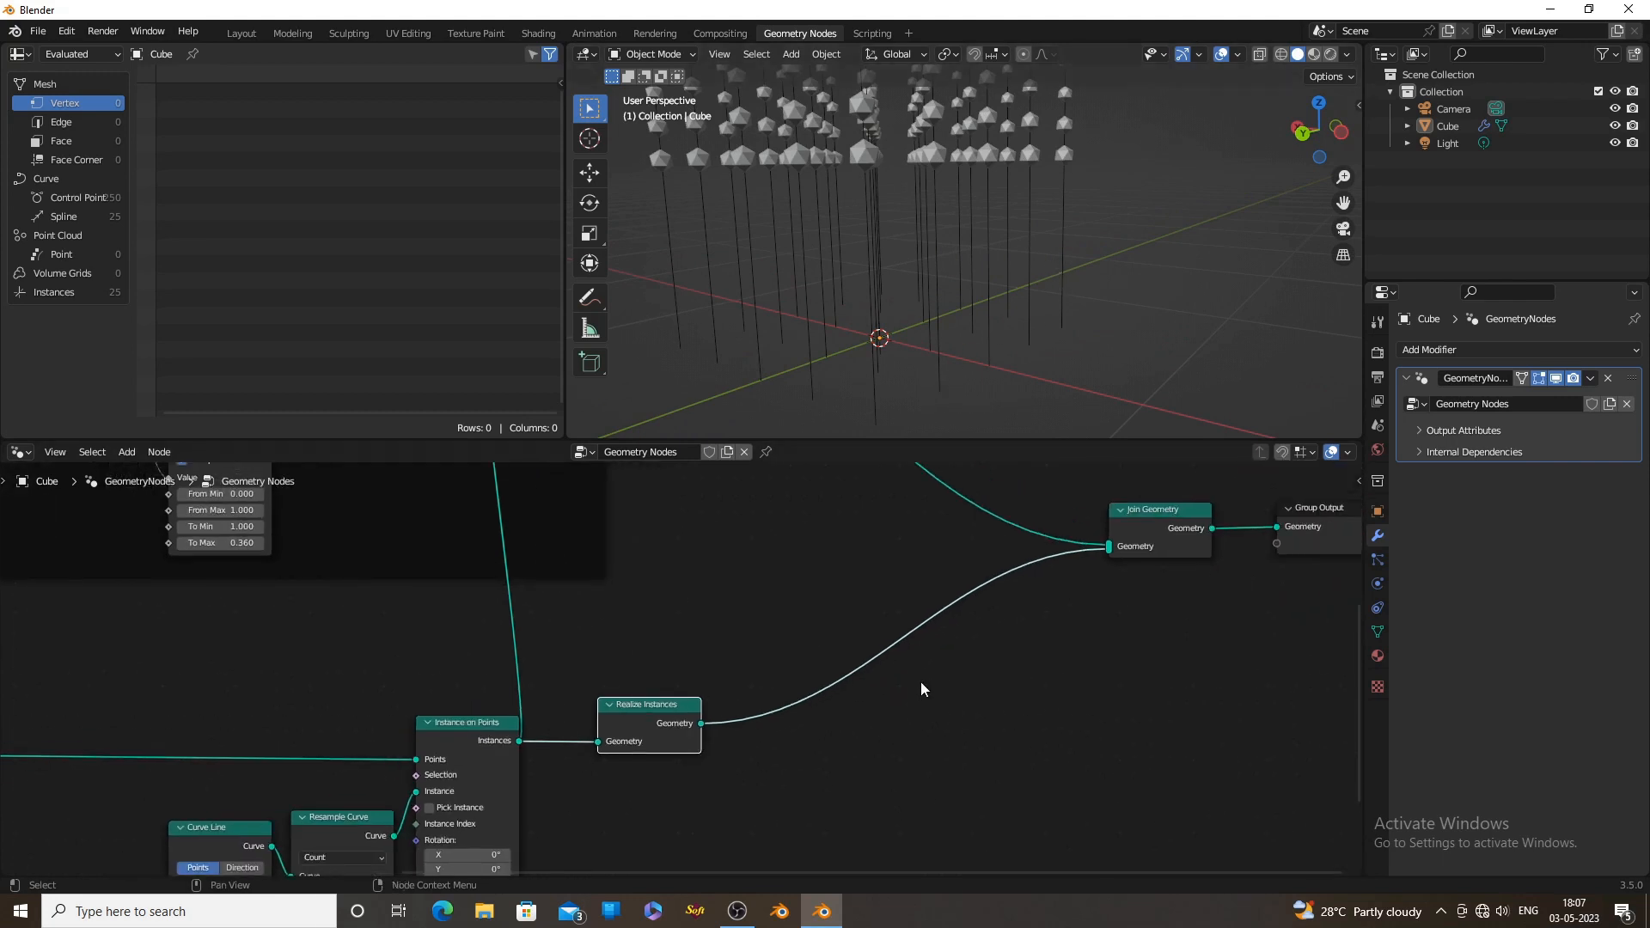
key(shift+a)
click(873, 563)
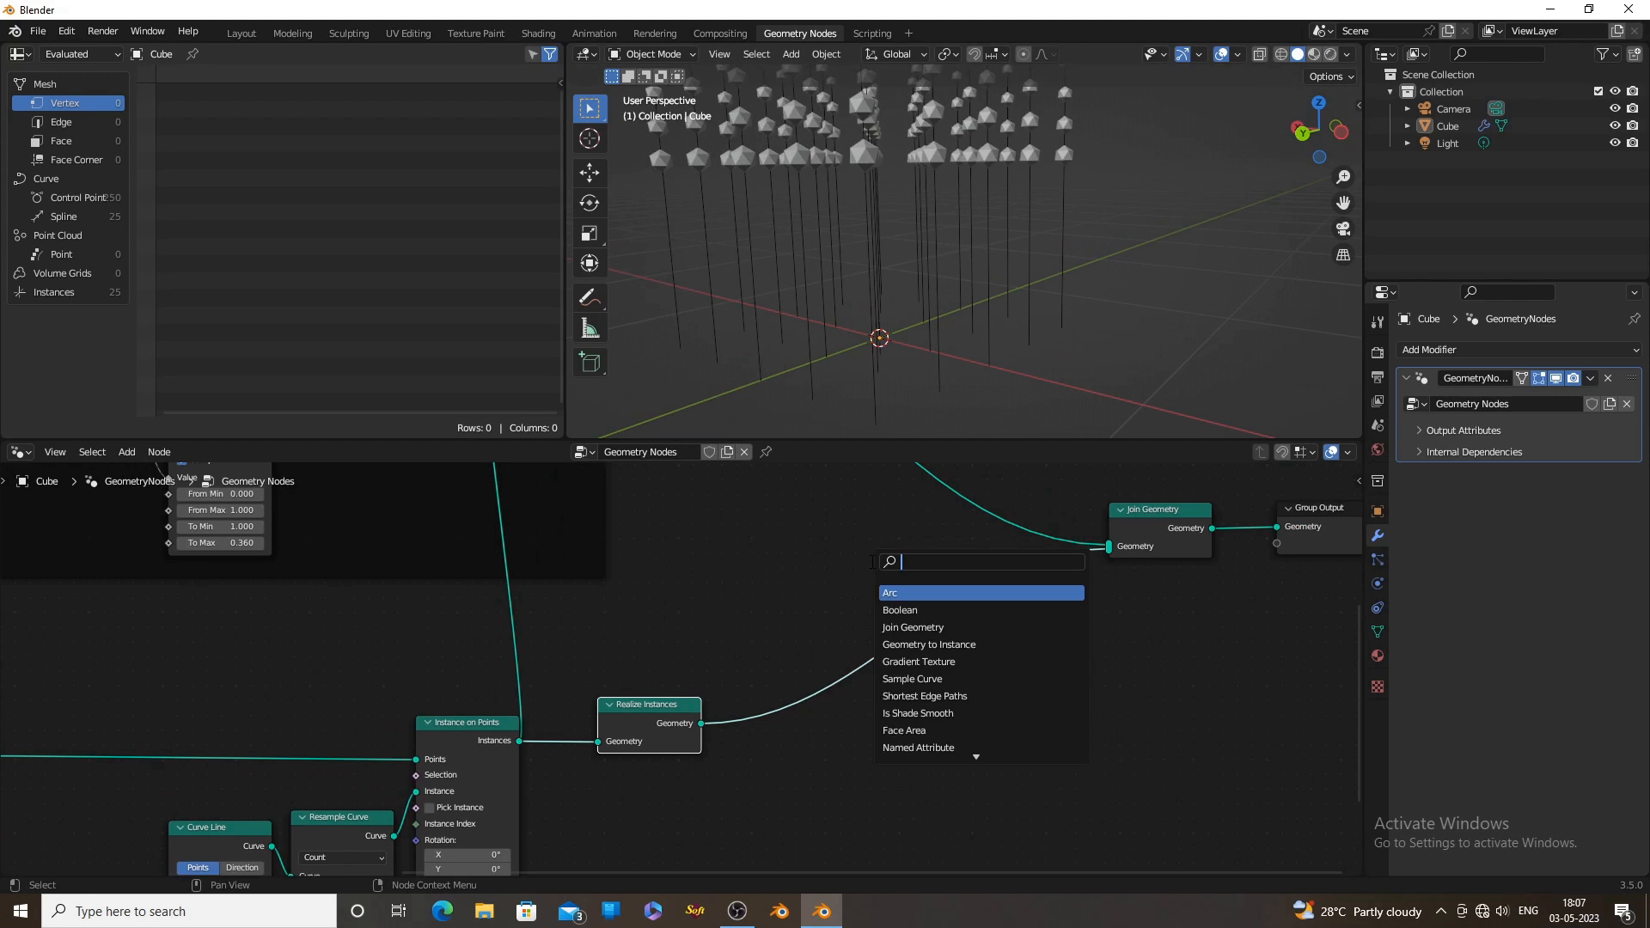
text(set)
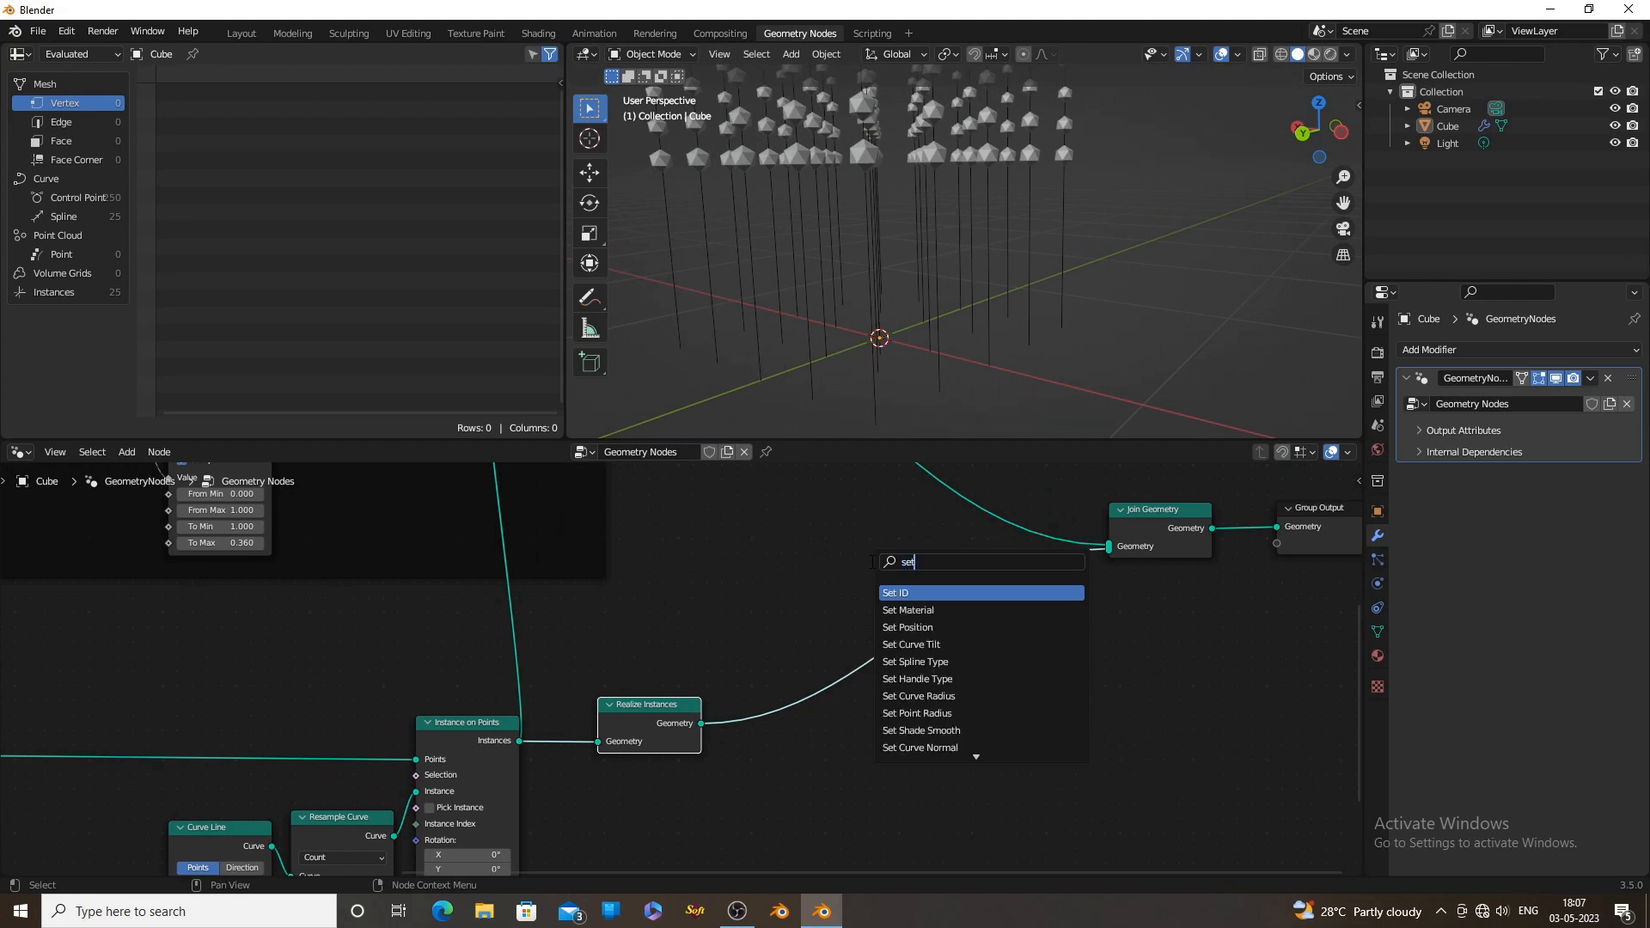
click(908, 627)
click(886, 676)
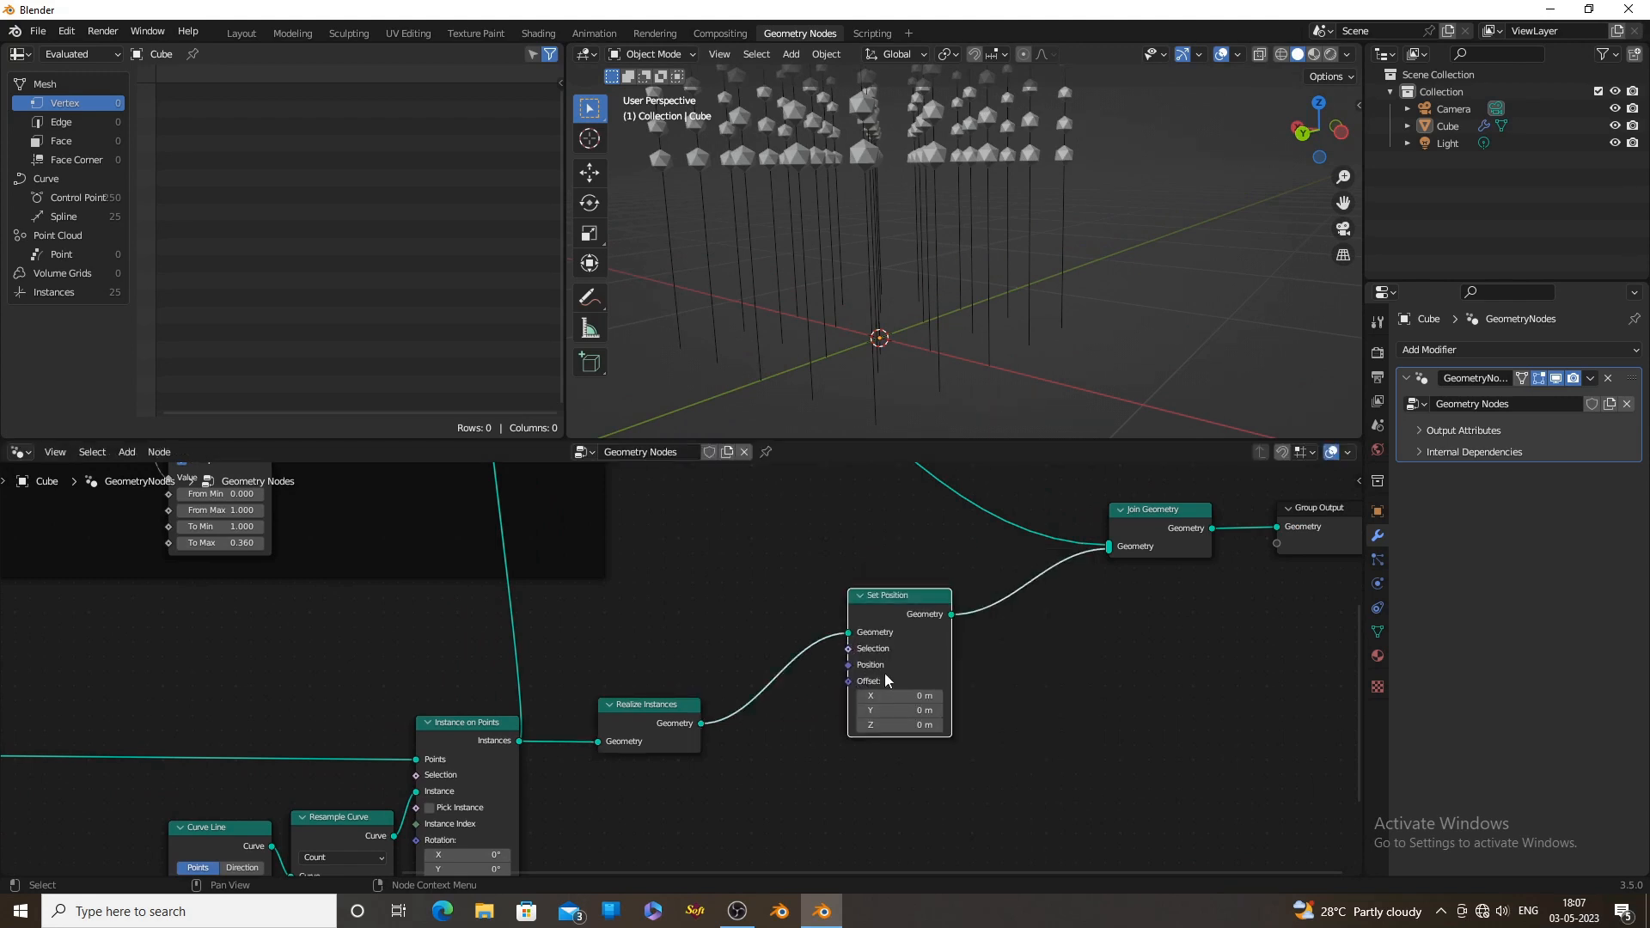
middle_drag(967, 679, 1023, 673)
key(g)
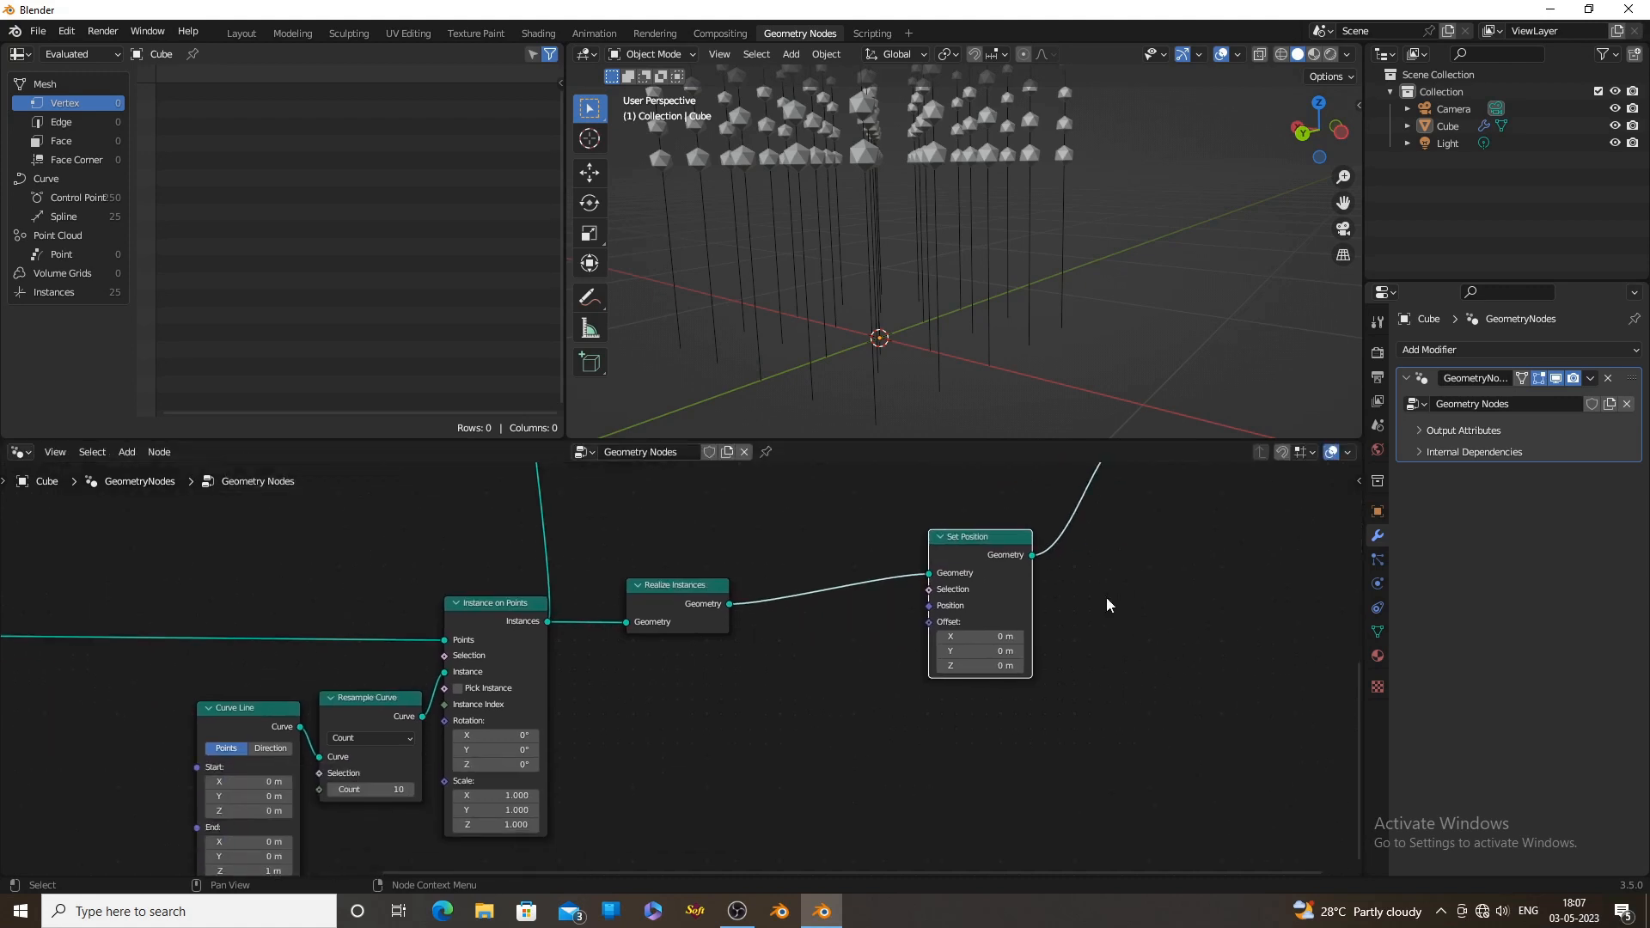
click(1002, 569)
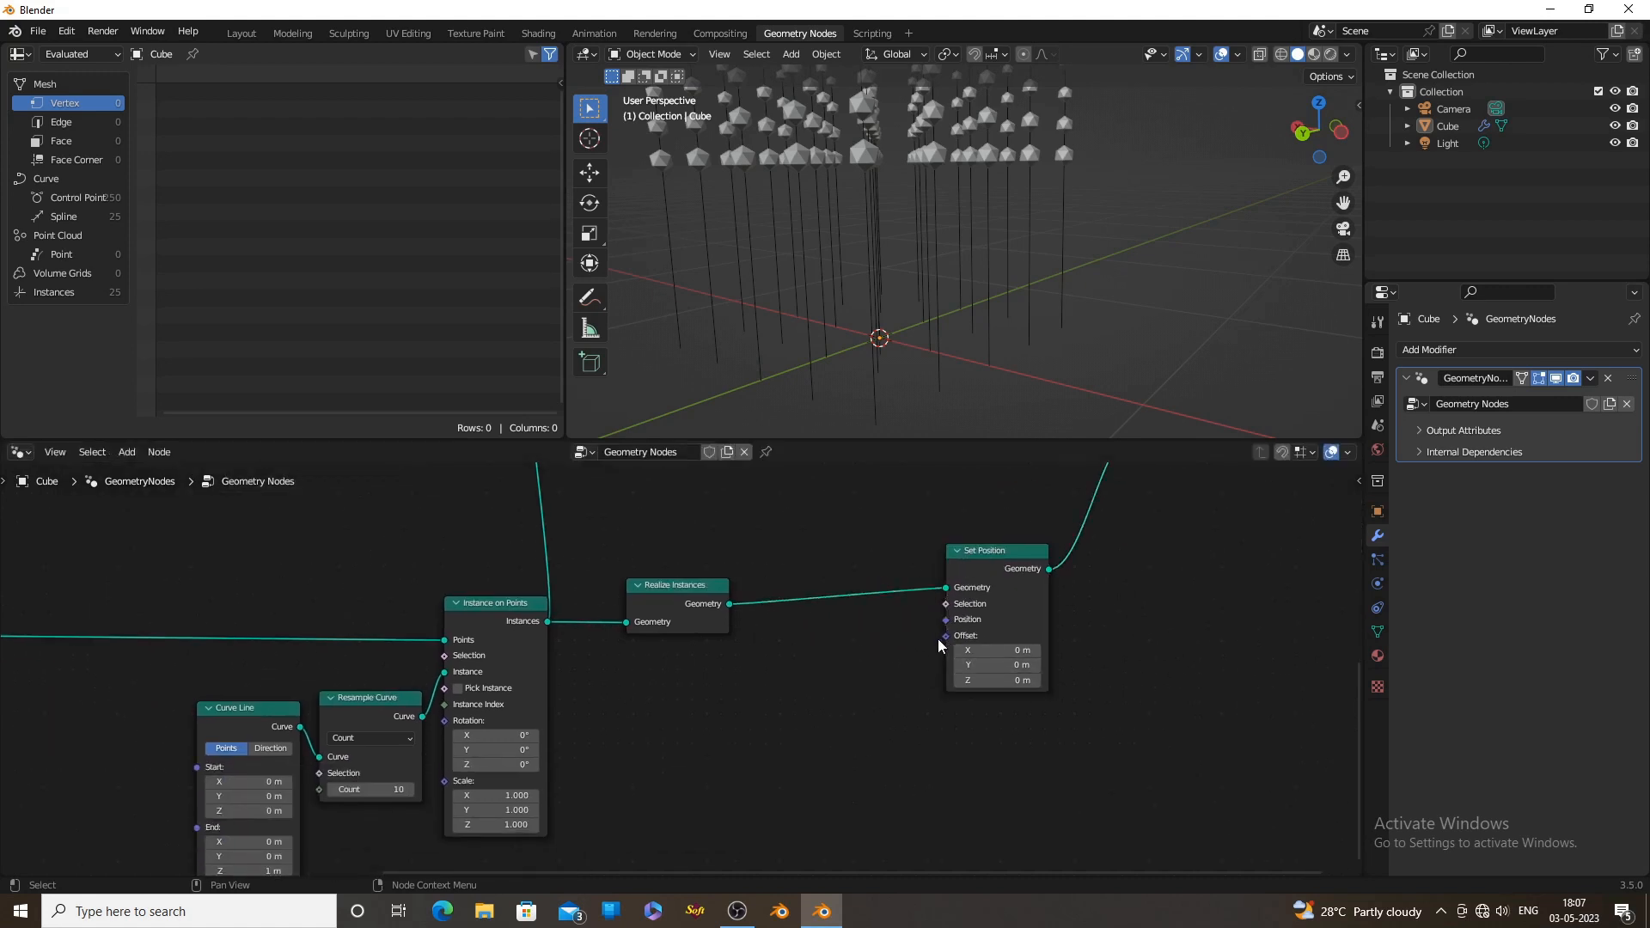
Add a Noise Texture node with its Fac output connected to the Set Position node's Offset
drag(946, 636, 729, 756)
text(no)
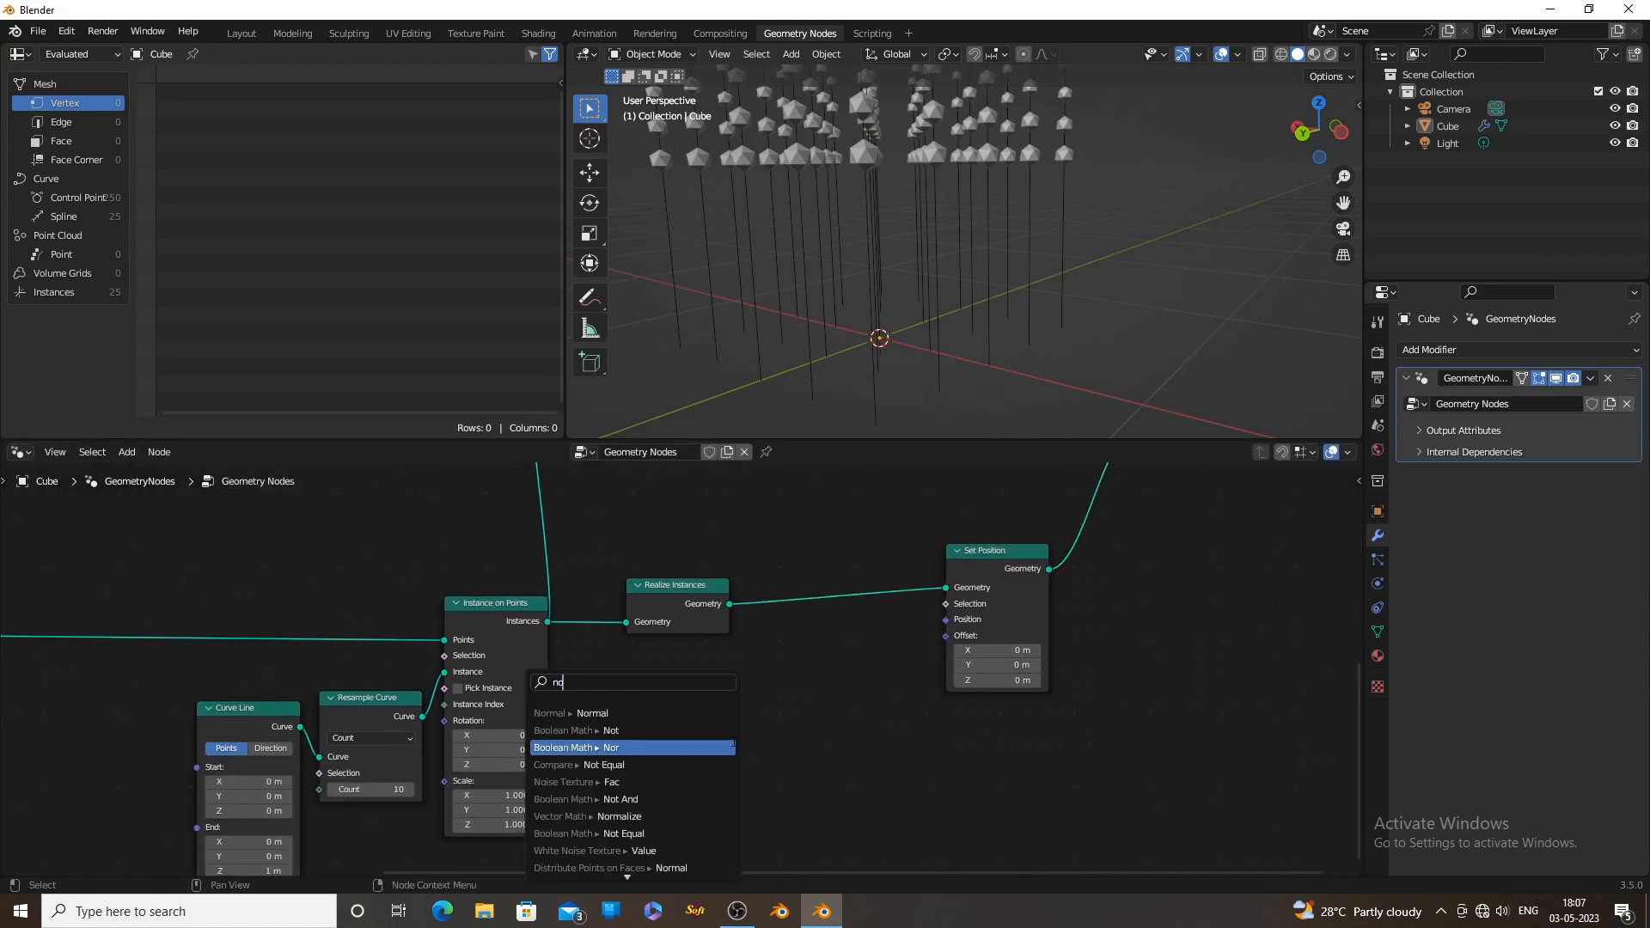
text(i)
click(612, 711)
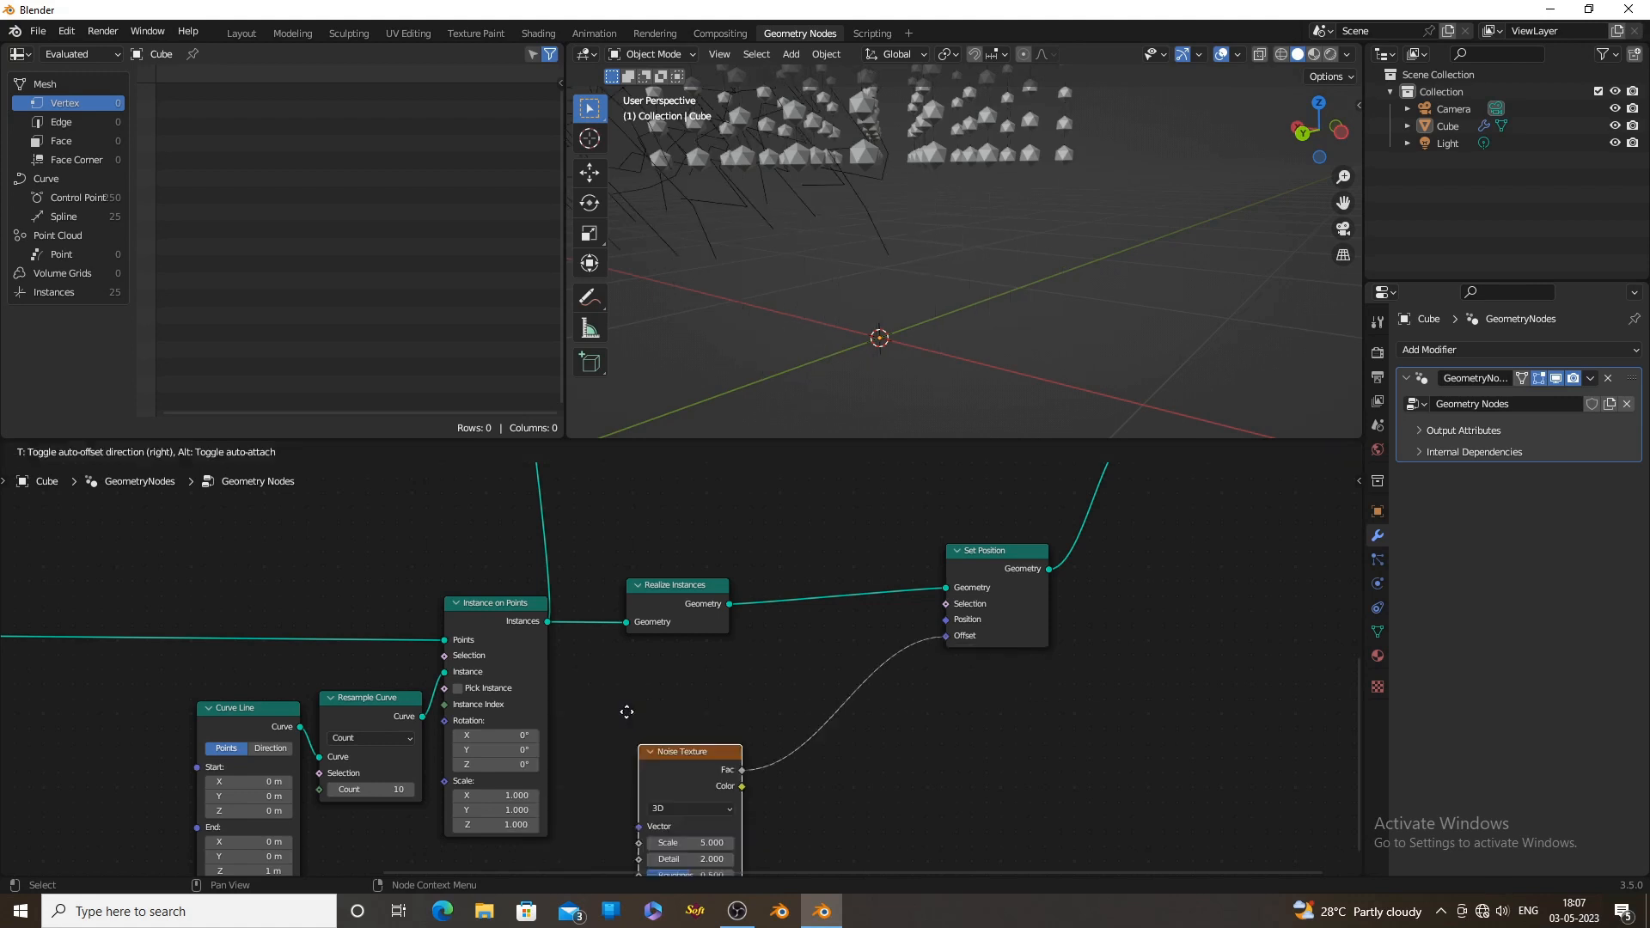
click(677, 669)
scroll(839, 300, down, 5)
middle_drag(834, 306, 961, 340)
scroll(955, 306, up, 3)
scroll(941, 354, down, 3)
Insert a Math node set to Subtract between the Noise Texture's Fac and the Set Position node's Offset
middle_drag(1054, 677, 901, 636)
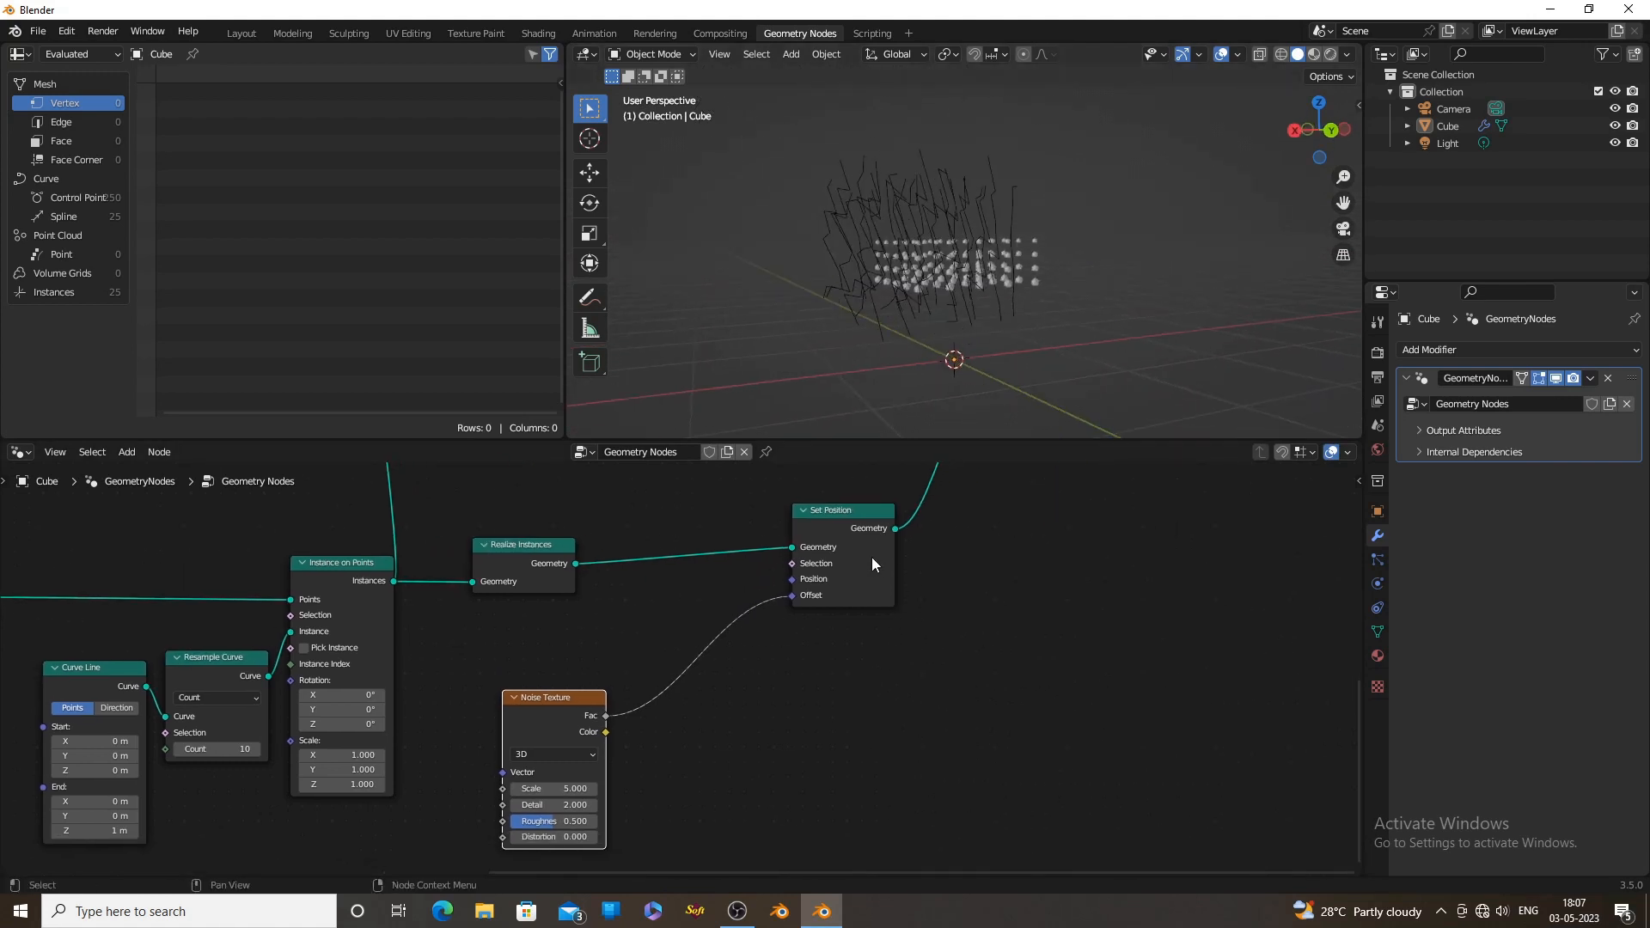
drag(872, 557, 1028, 559)
key(shift+a)
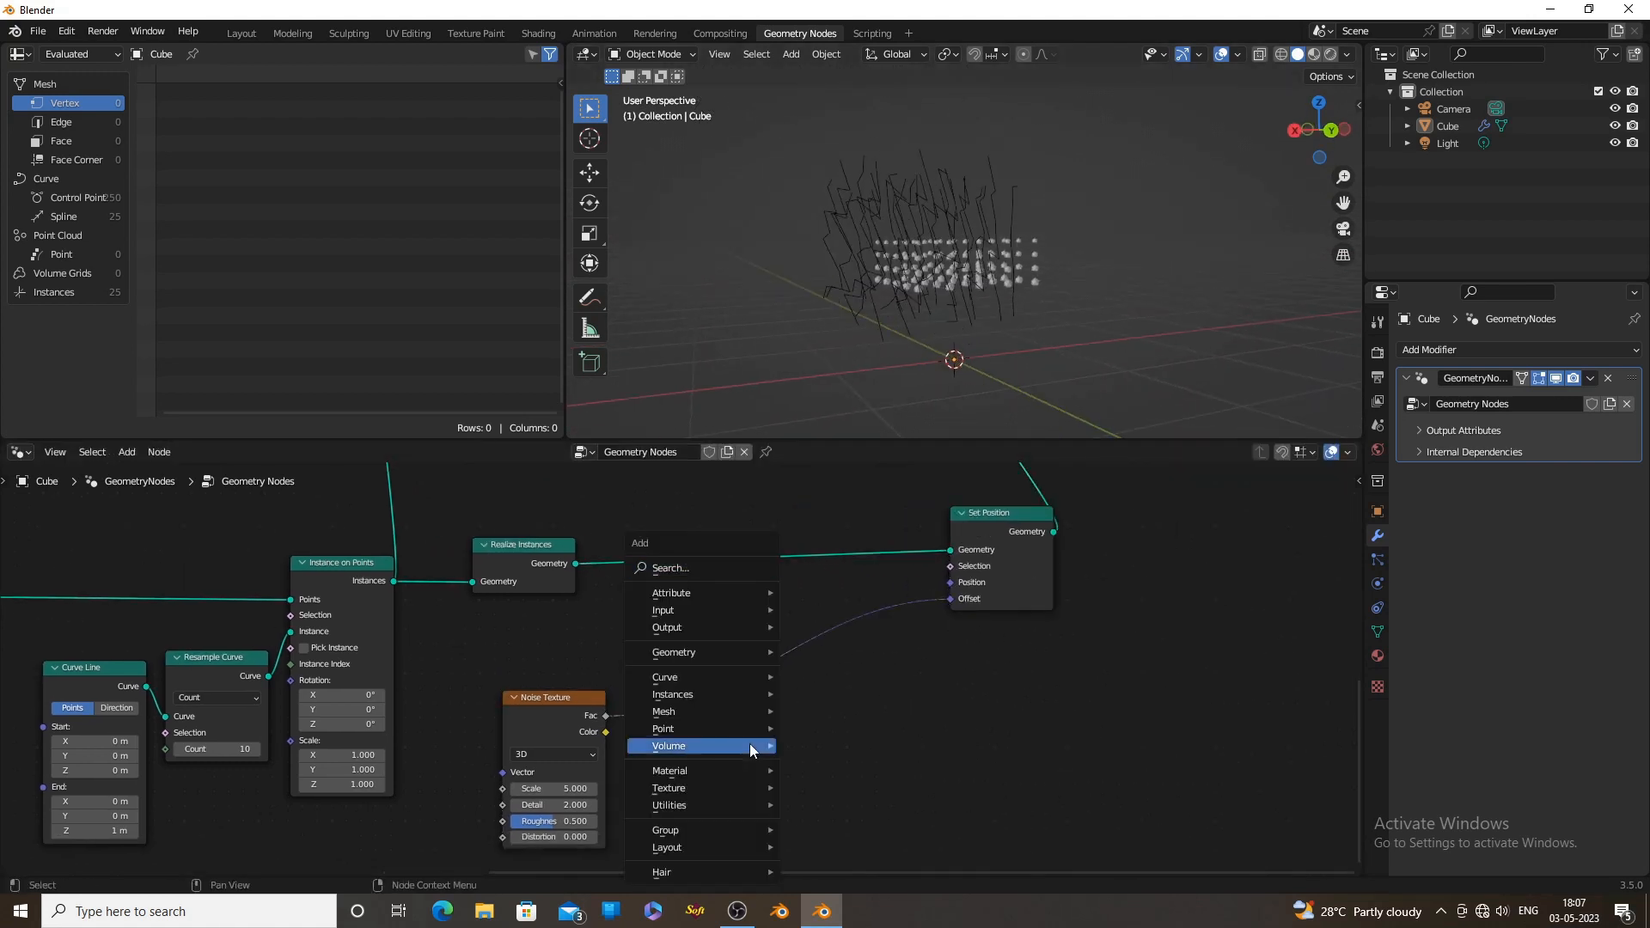
click(695, 566)
text(mat)
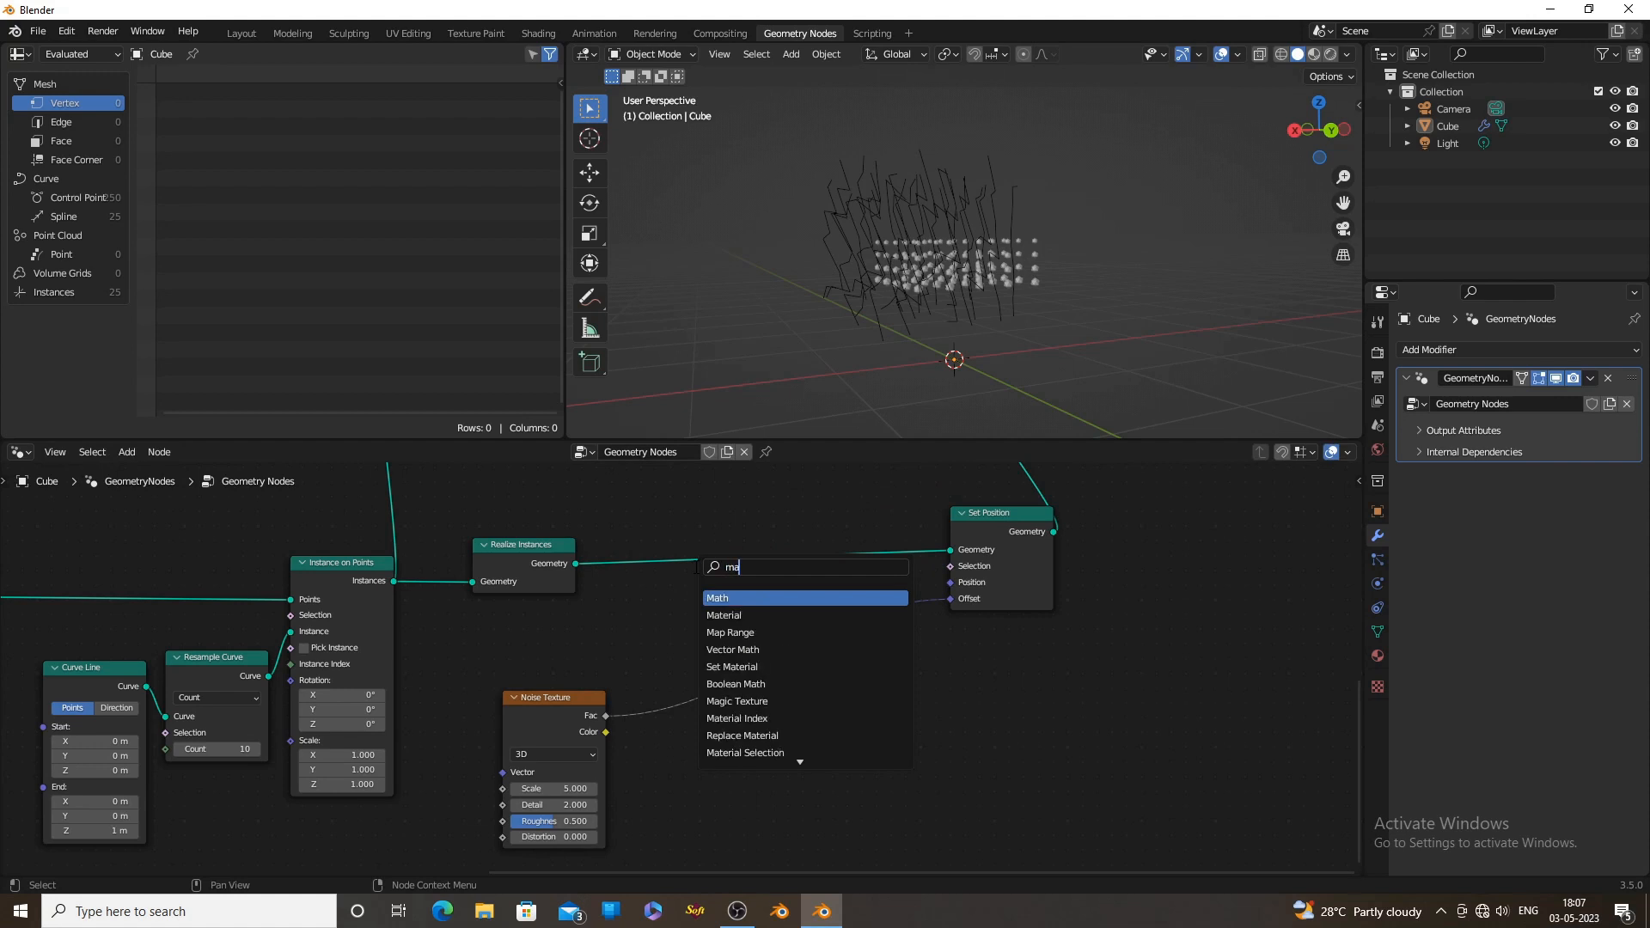
click(712, 596)
click(817, 703)
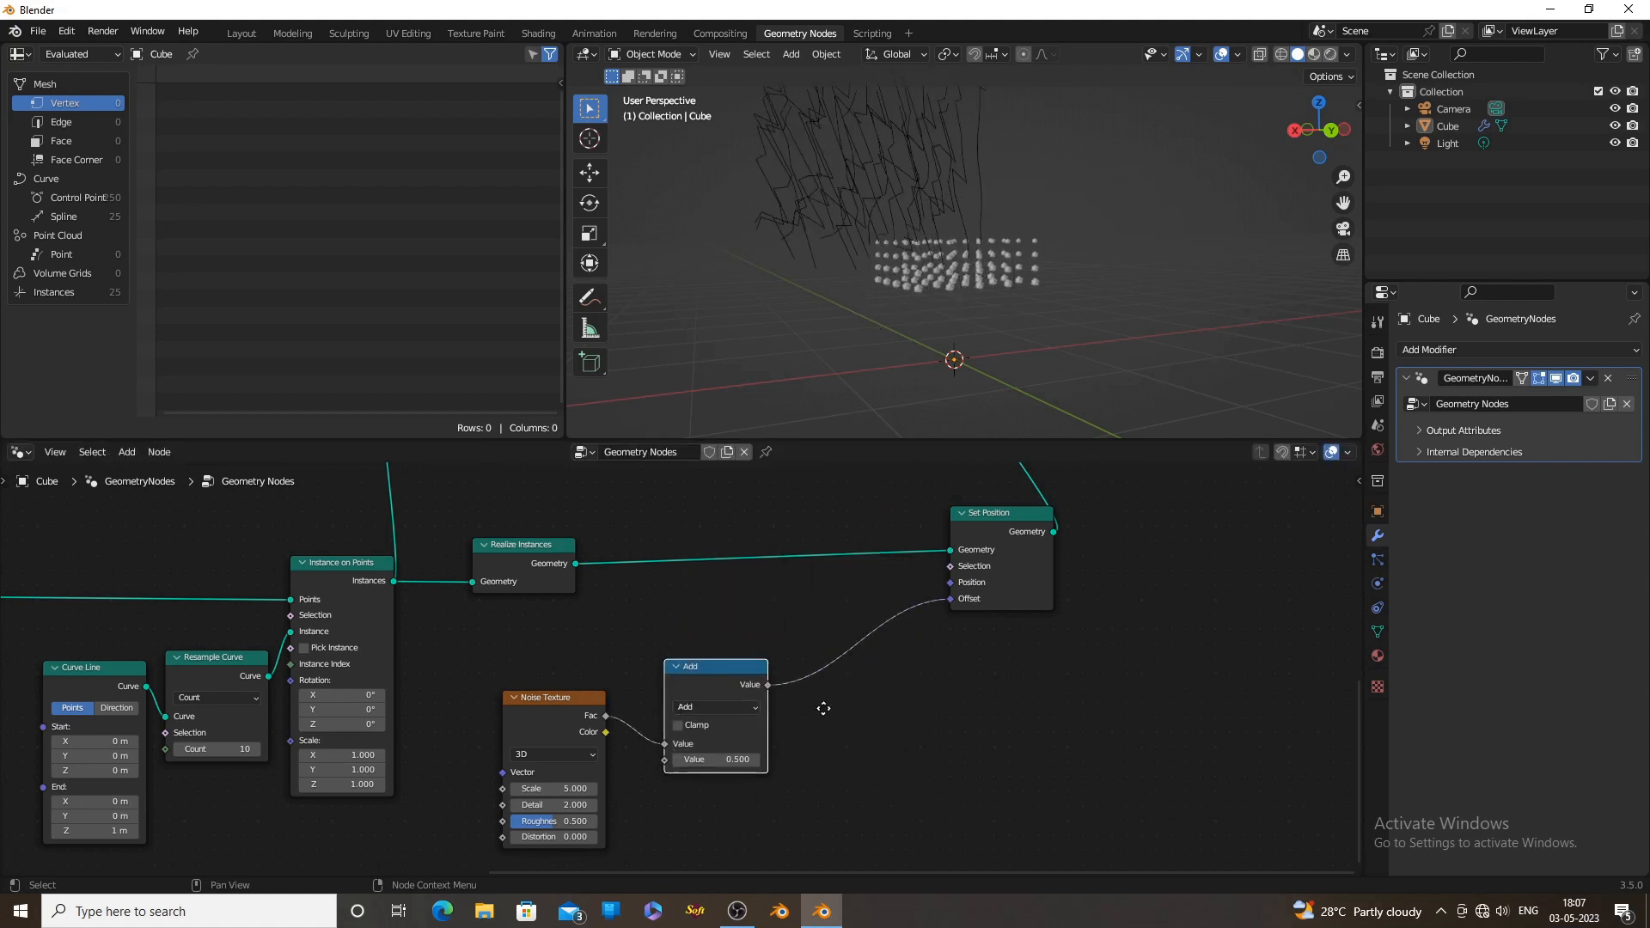
scroll(818, 709, up, 1)
click(818, 718)
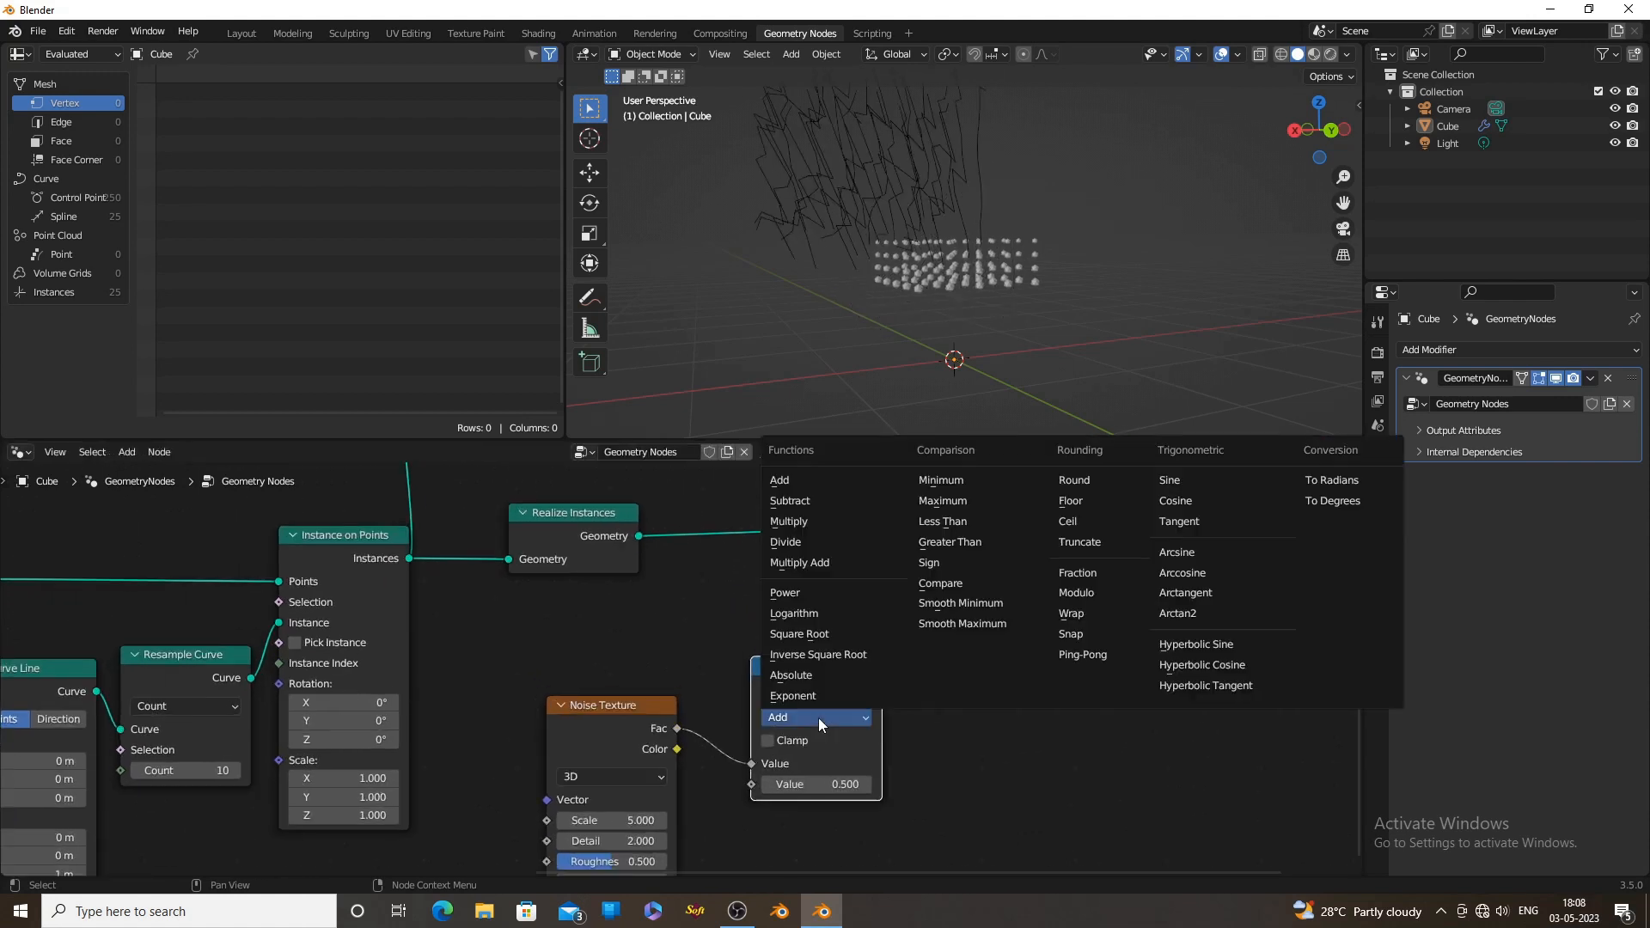
click(812, 504)
middle_drag(932, 374, 1044, 301)
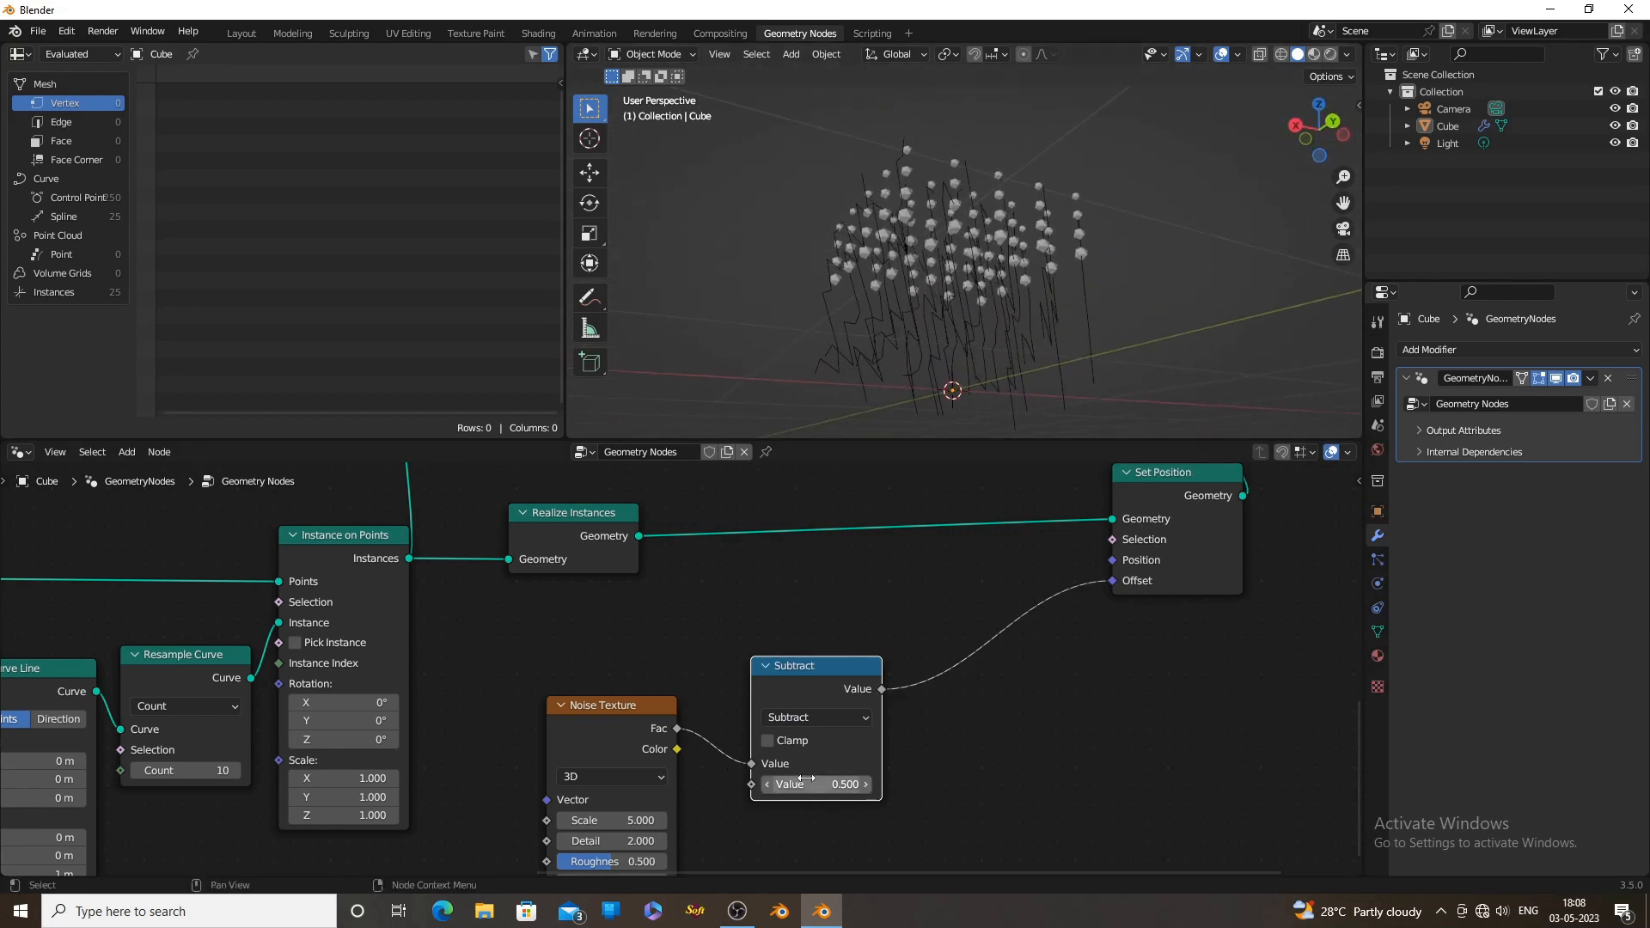
Cut the link feeding the ico spheres' Instance on Points node and connect Set Position's Geometry to its Points input instead
scroll(806, 779, down, 10)
middle_drag(859, 549, 871, 689)
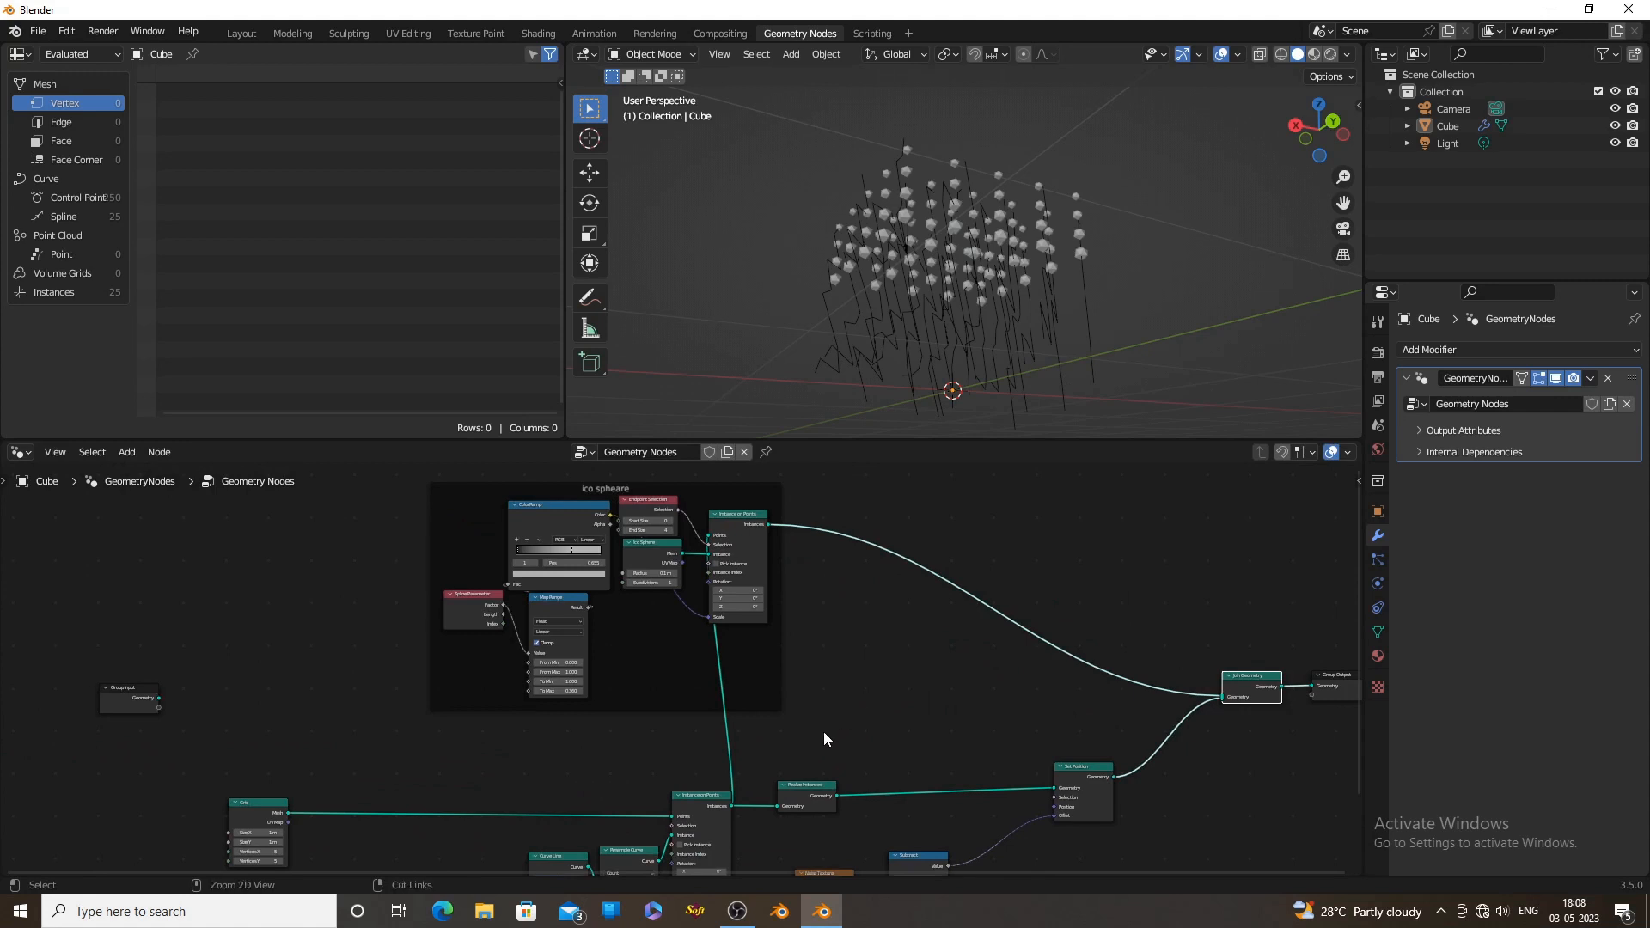
ctrl+right_drag(823, 731, 643, 730)
drag(605, 490, 1003, 532)
middle_drag(1002, 656, 808, 587)
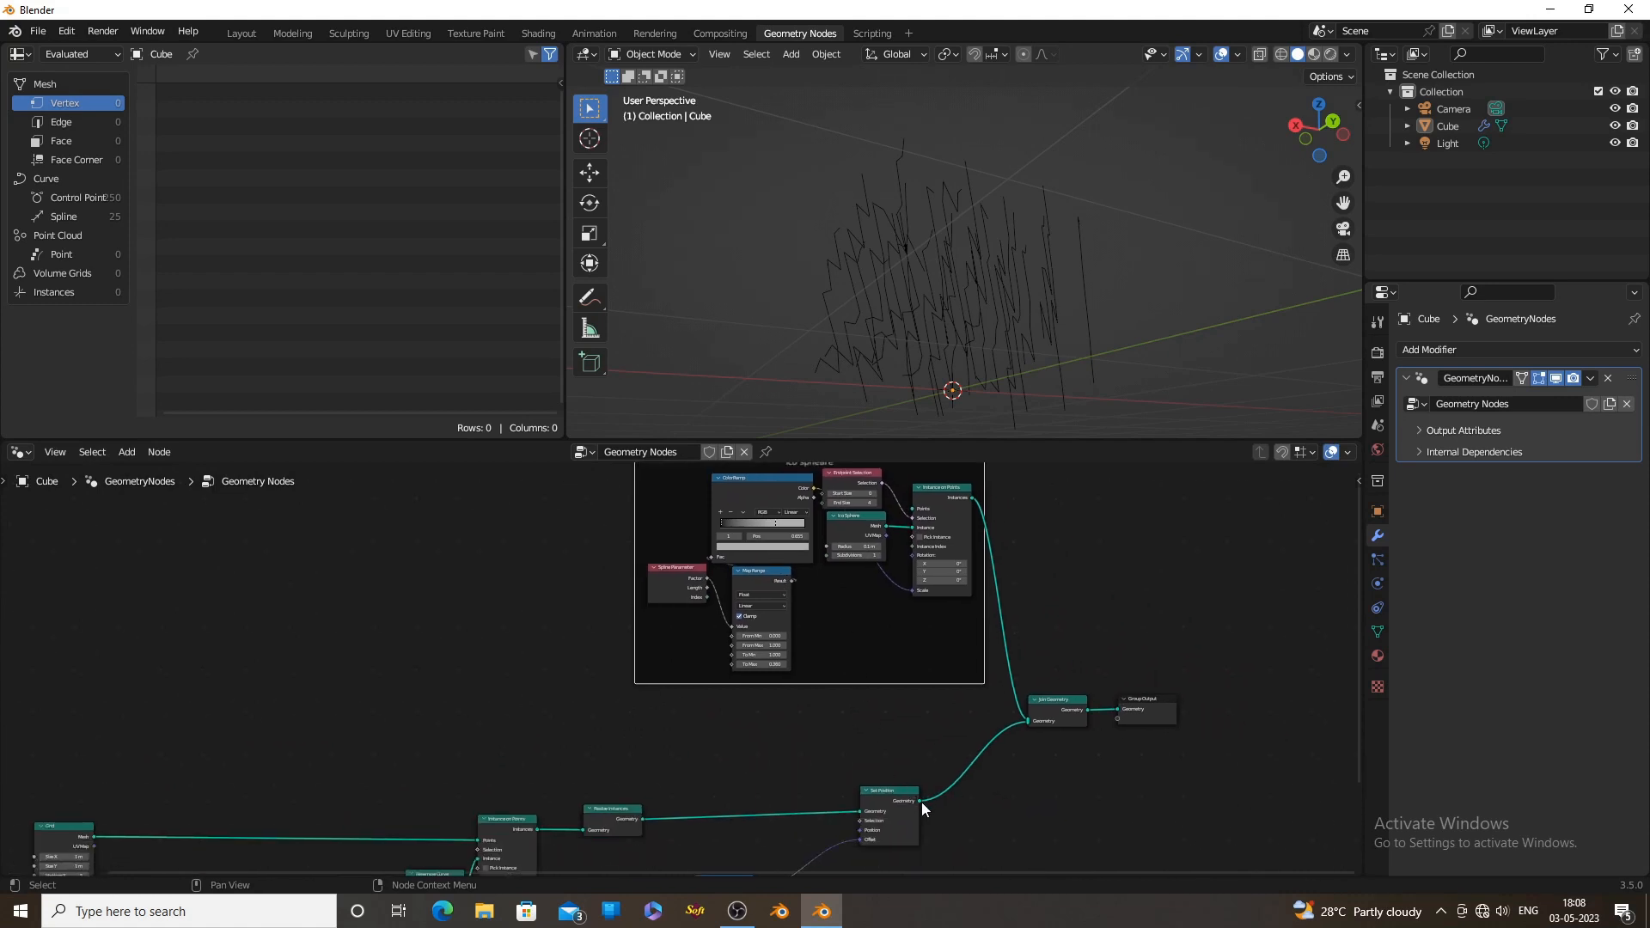
drag(921, 801, 911, 510)
Examine the ico spheres on the noise-displaced lines from several angles
middle_drag(990, 284, 1071, 318)
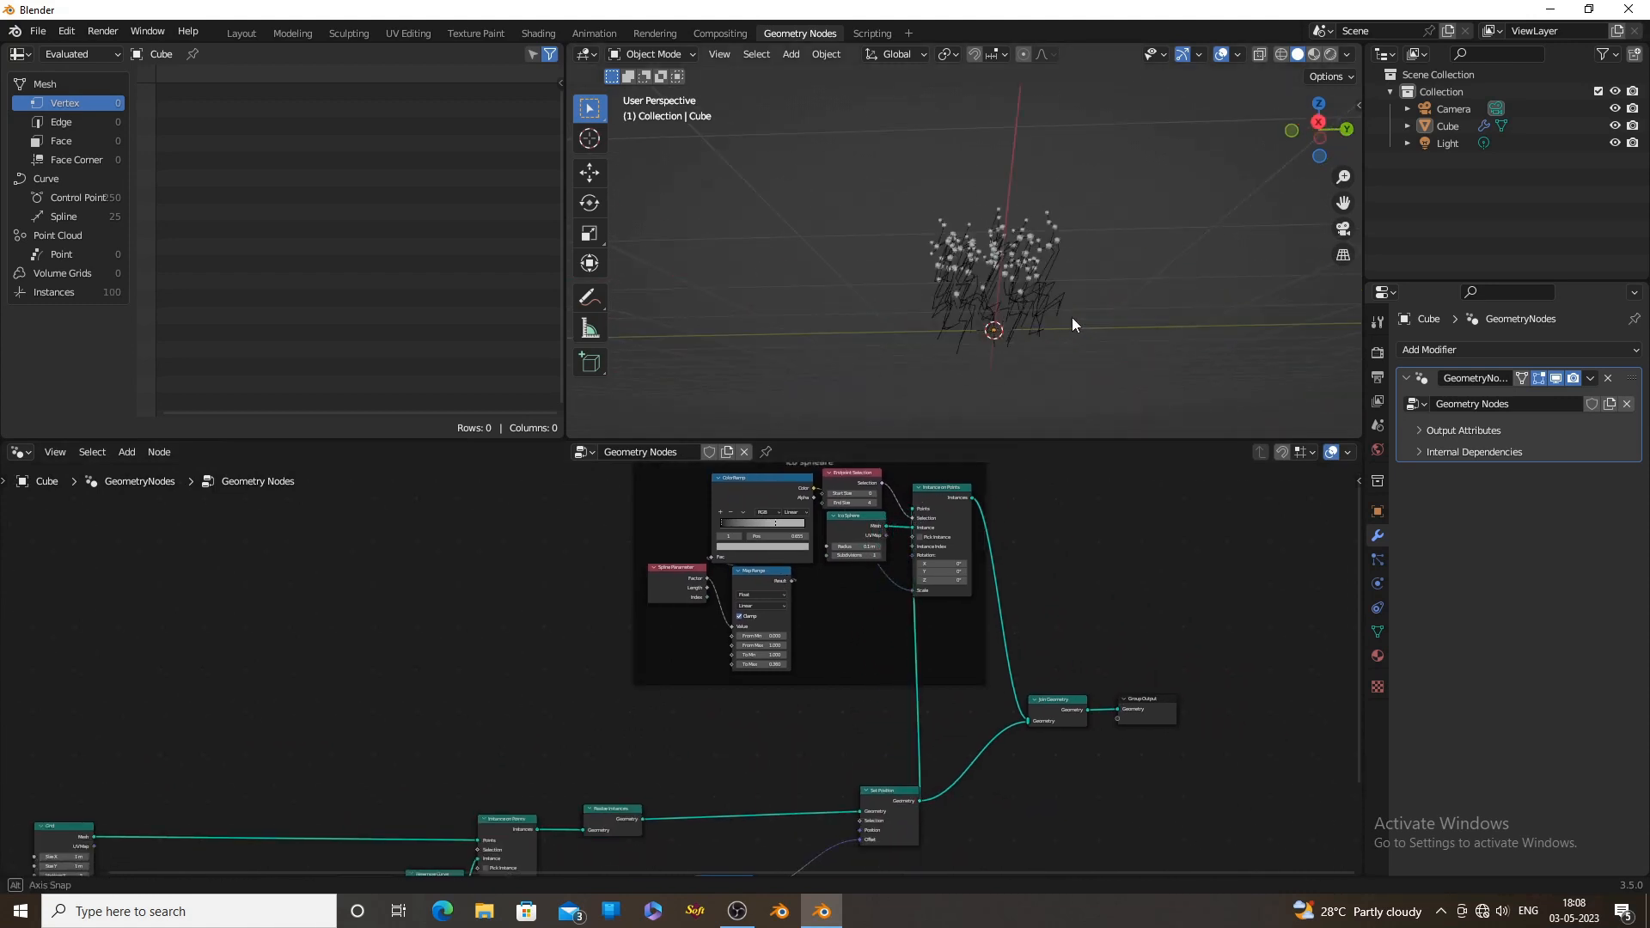
scroll(1070, 313, up, 5)
middle_drag(899, 351, 808, 297)
scroll(783, 770, down, 2)
scroll(783, 777, up, 3)
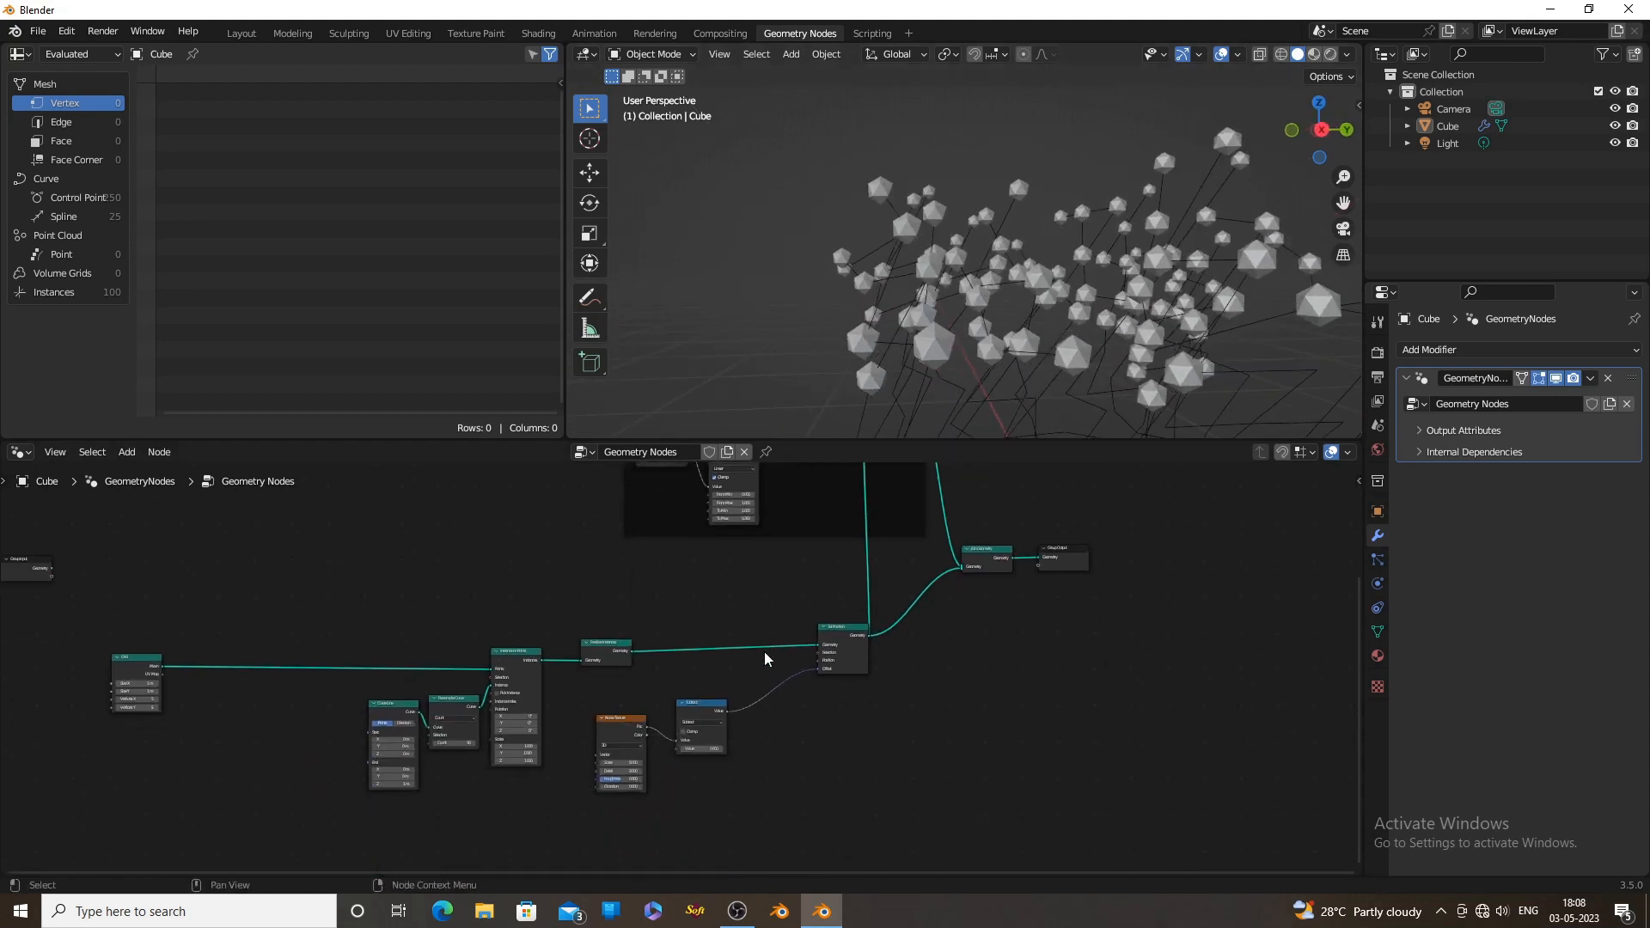
middle_drag(1117, 338, 909, 301)
shift+middle_drag(992, 363, 1013, 310)
Insert a Vector Math node set to Scale between the Subtract node and the Set Position node's Offset
scroll(817, 754, up, 2)
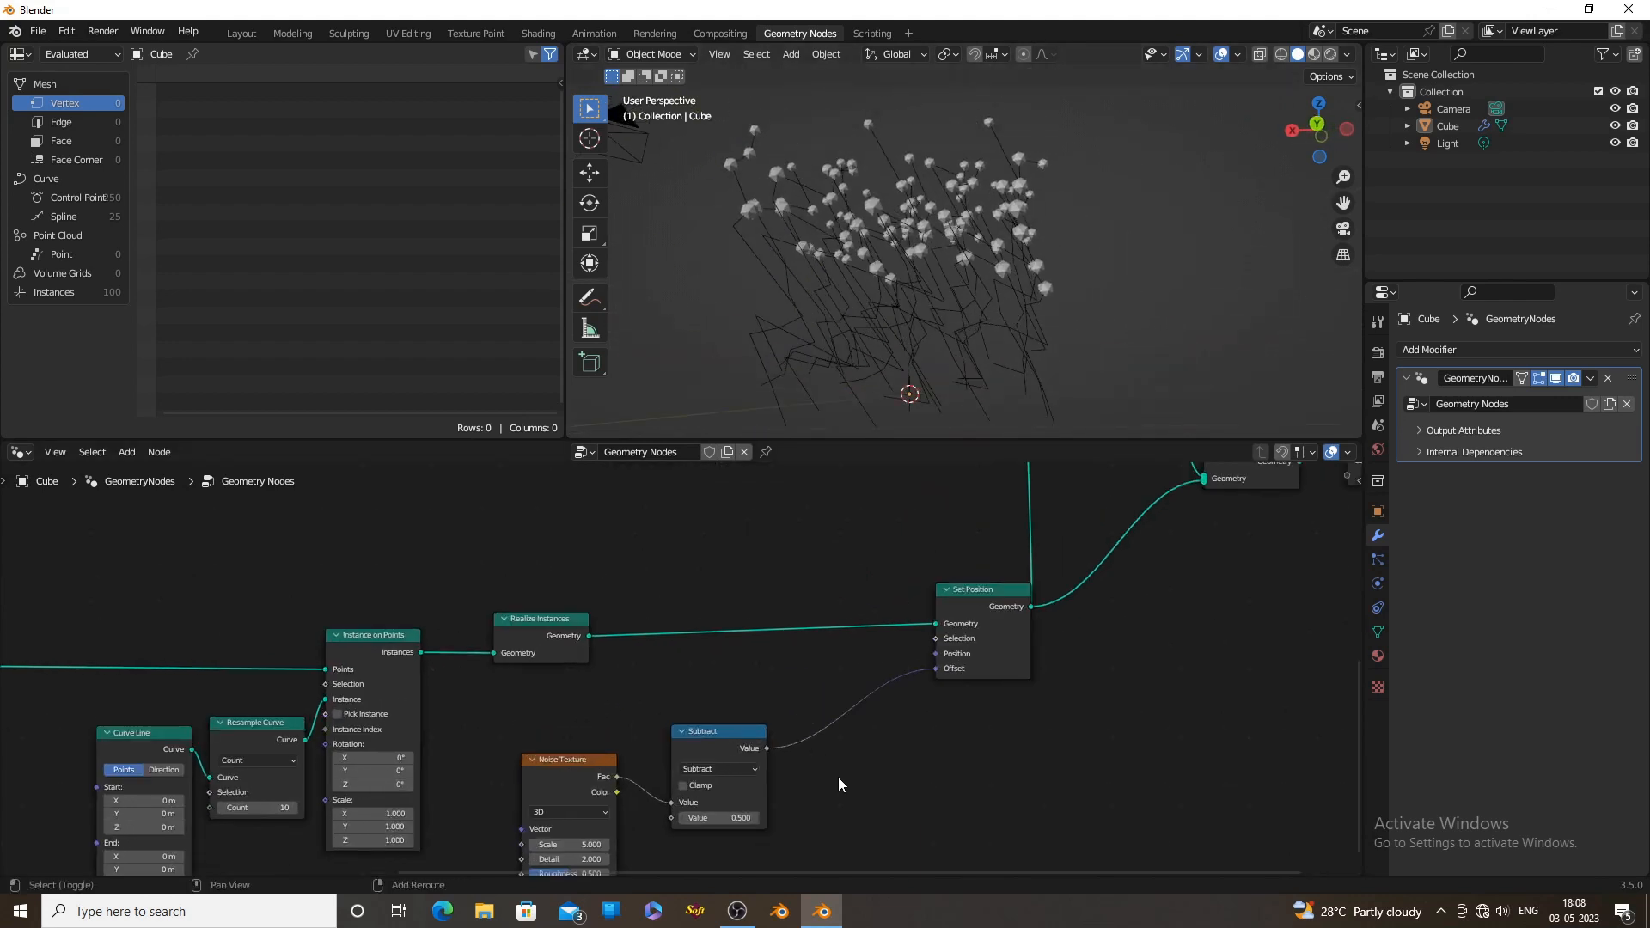
key(shift+a)
click(775, 567)
text(v)
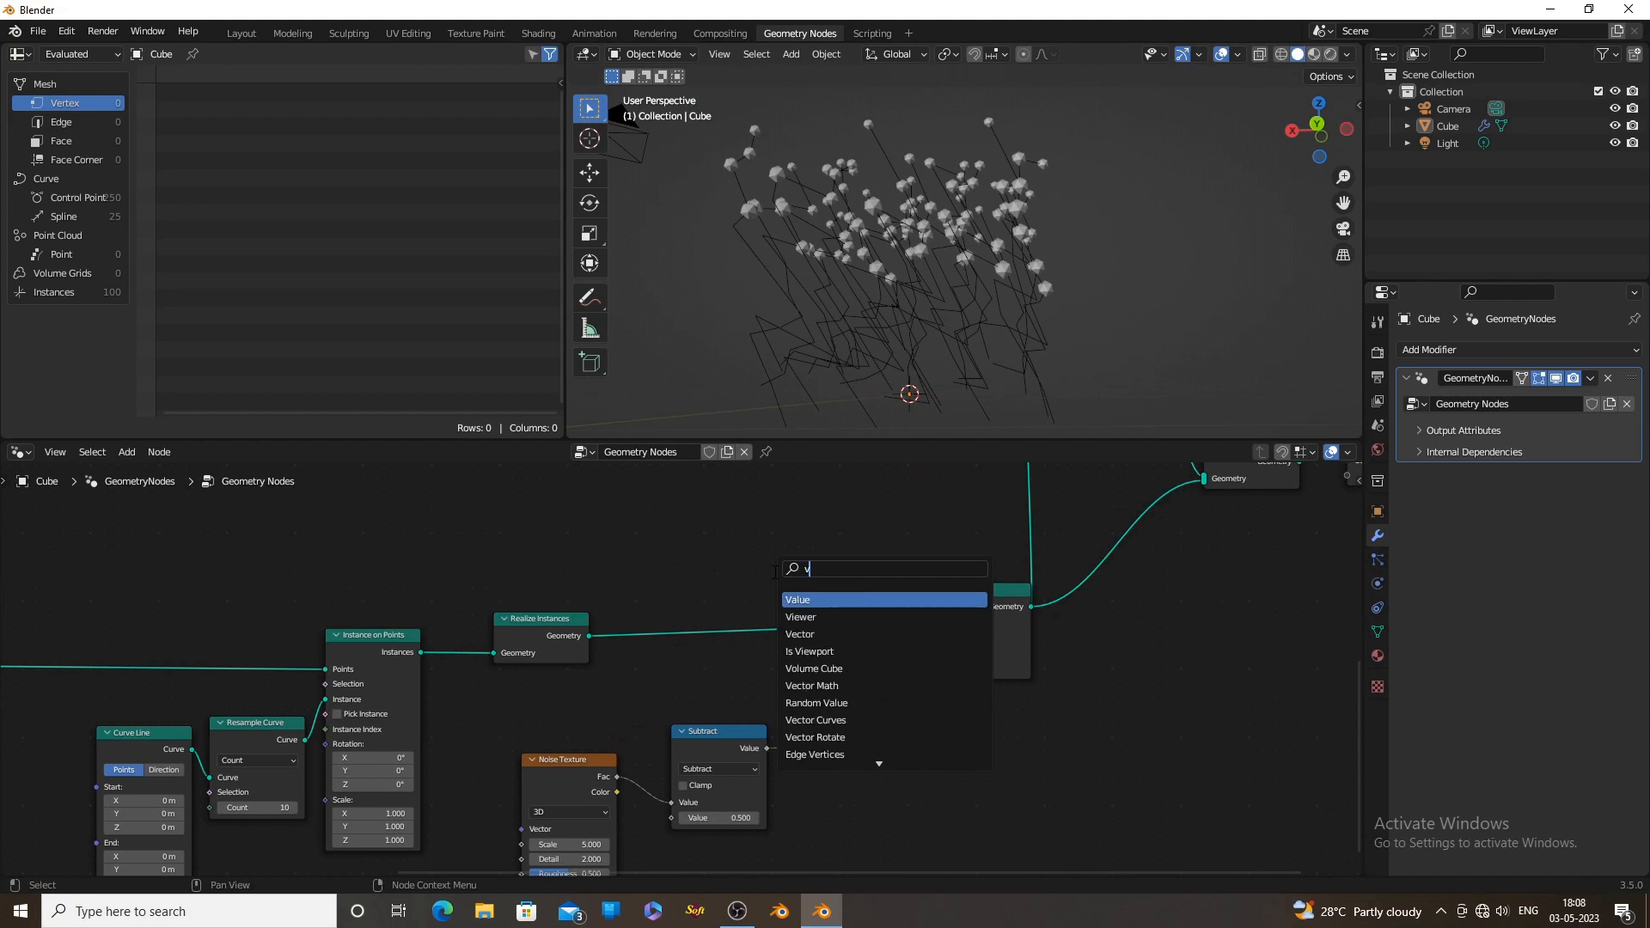
text(ec)
key(Down)
key(Return)
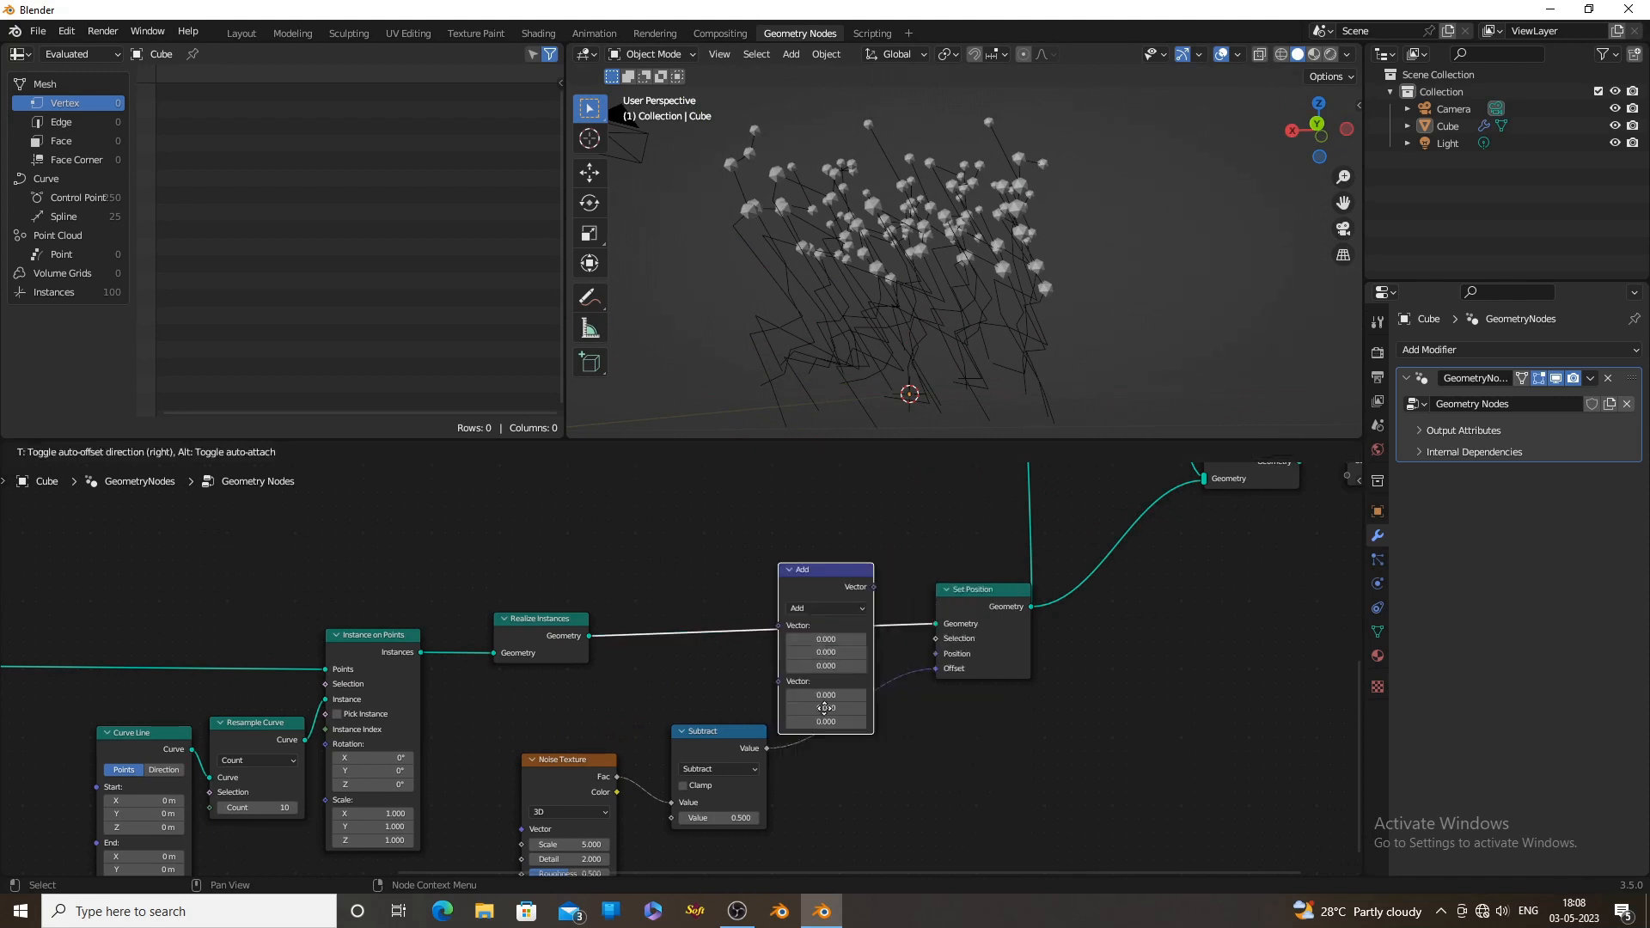
click(856, 730)
click(877, 706)
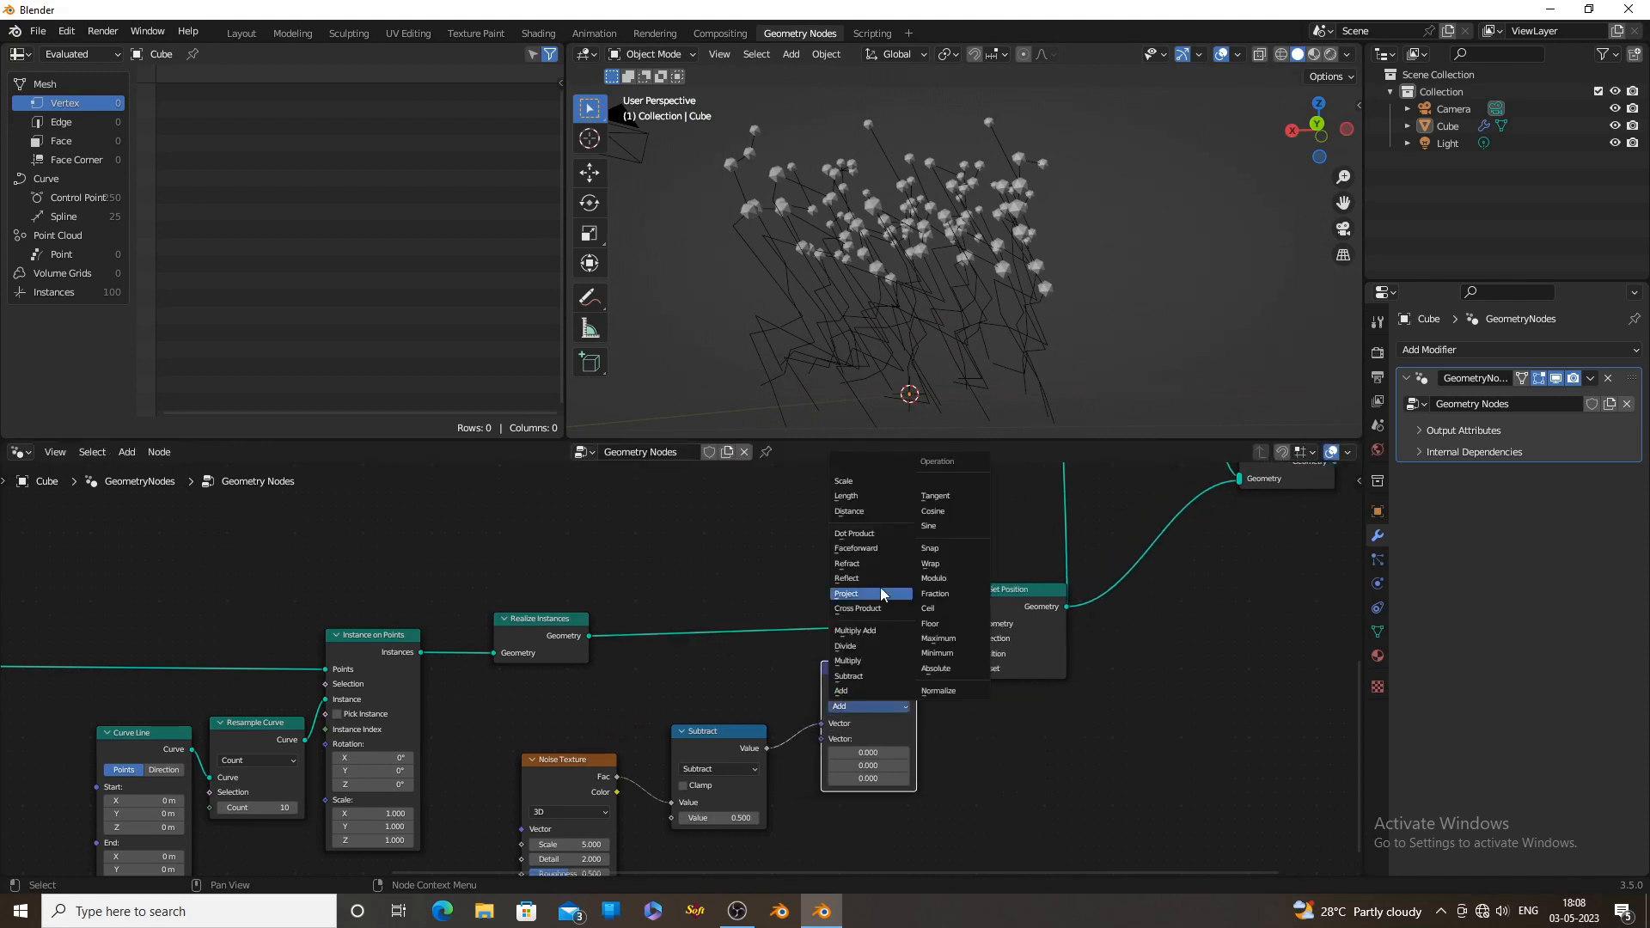
click(878, 483)
Set the vector Scale node's factor to 0.060 and view the straightened lines with their ico spheres
scroll(982, 368, up, 3)
shift+middle_drag(984, 368, 983, 270)
scroll(907, 731, up, 2)
drag(907, 750, 826, 750)
scroll(997, 331, down, 4)
middle_drag(993, 329, 1048, 377)
scroll(1048, 376, up, 3)
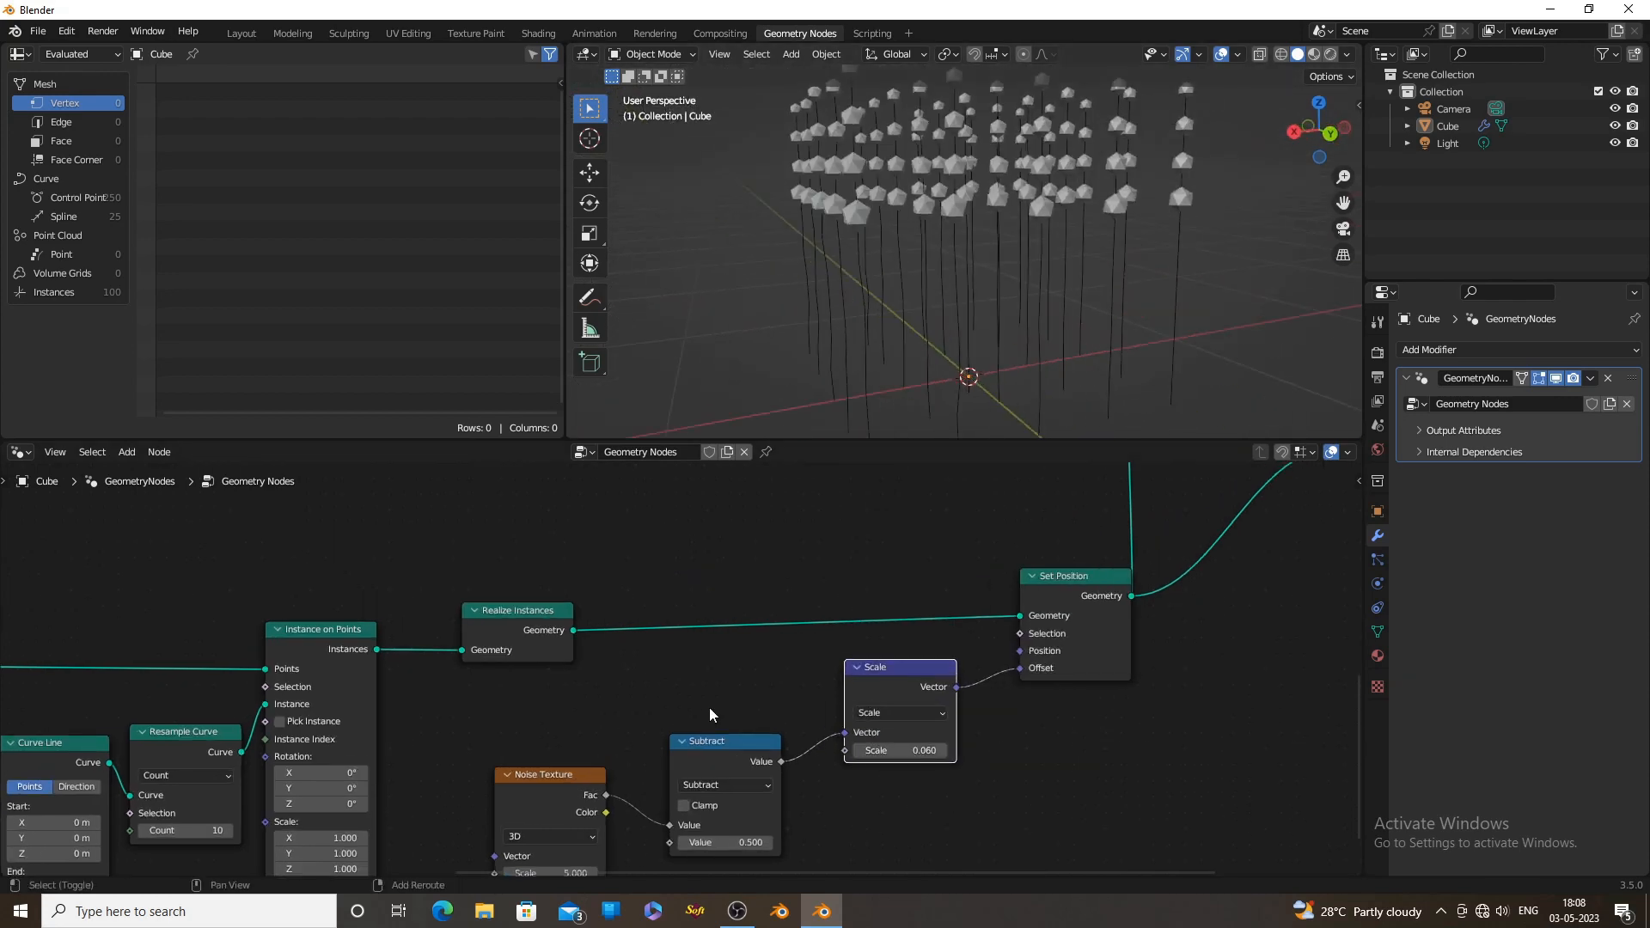
Set the Noise Texture's Scale to 5.310 and Detail to 1.970, and the vector Scale node's factor to 0.380
shift+middle_drag(645, 778, 765, 597)
scroll(731, 641, up, 3)
shift+drag(660, 711, 727, 732)
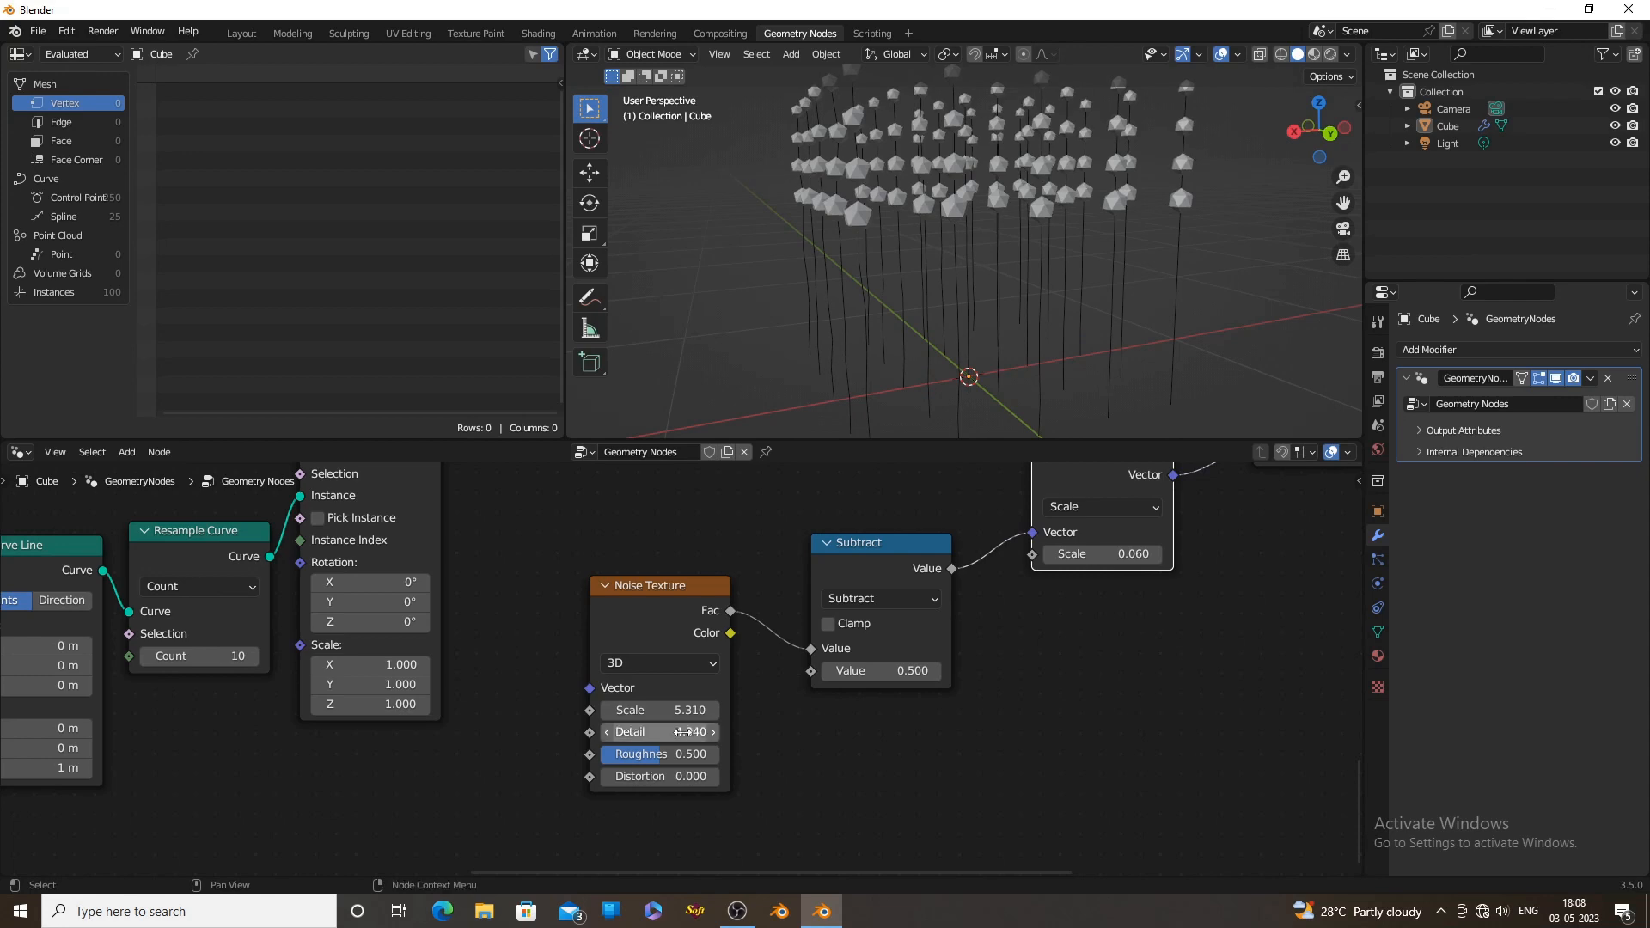
scroll(995, 660, up, 4)
shift+middle_drag(996, 661, 716, 813)
drag(862, 667, 889, 667)
shift+middle_drag(740, 770, 1005, 637)
shift+drag(523, 776, 311, 777)
middle_drag(980, 418, 928, 416)
Set the Resample Curve node's Count to 50
scroll(533, 688, down, 5)
middle_drag(129, 698, 655, 760)
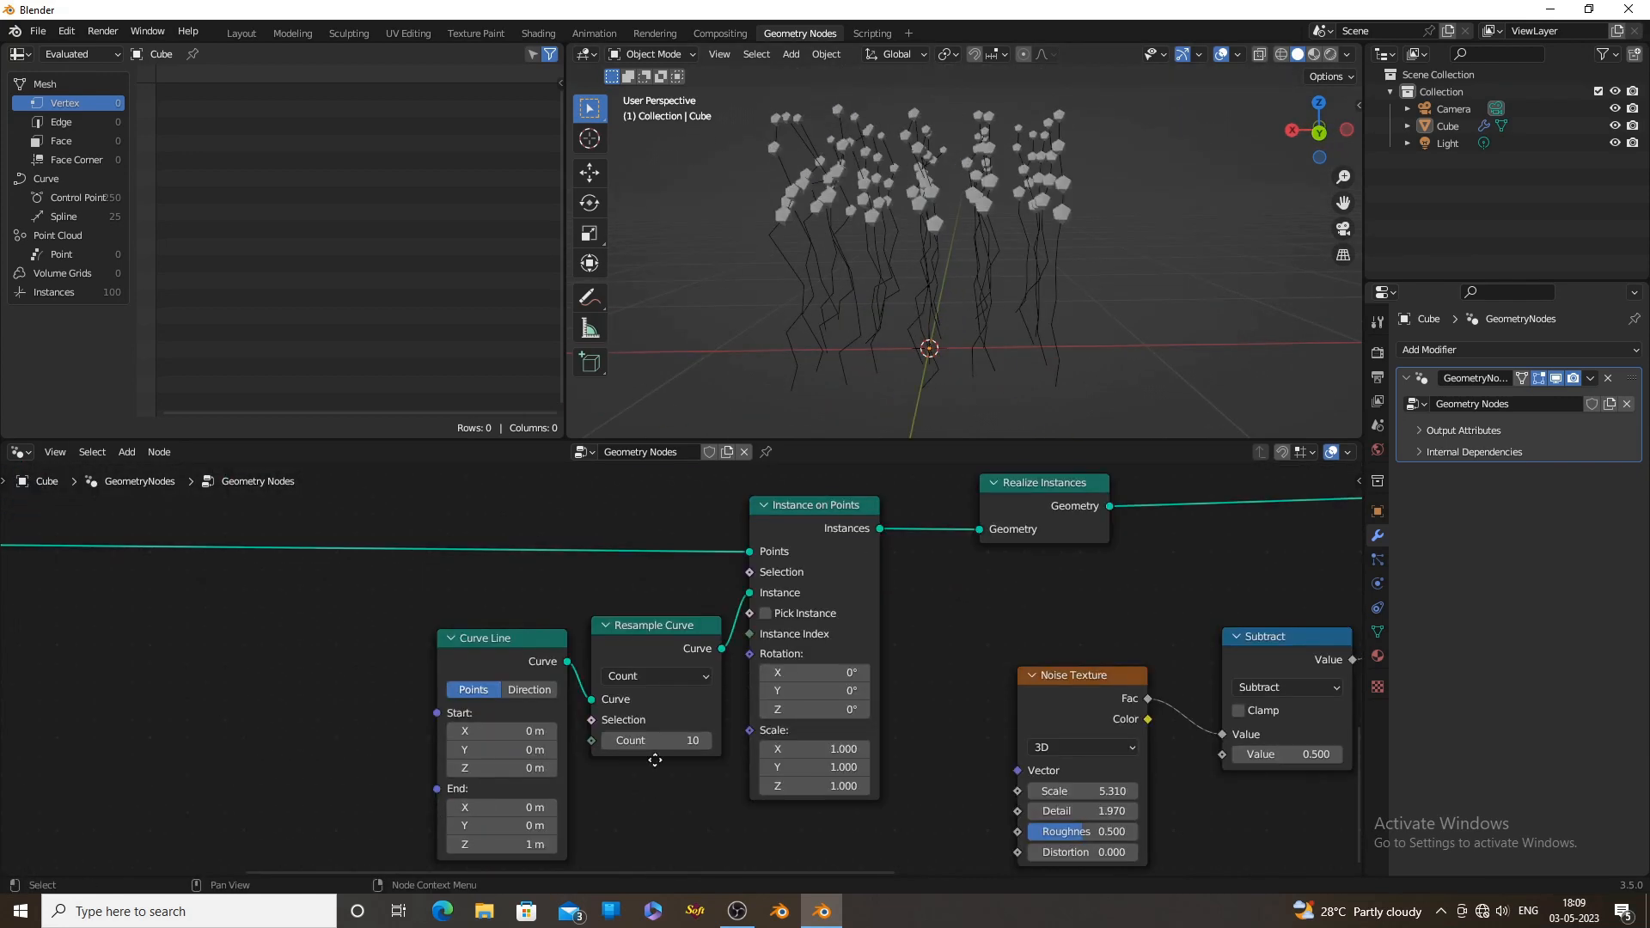
scroll(689, 725, up, 1)
click(696, 692)
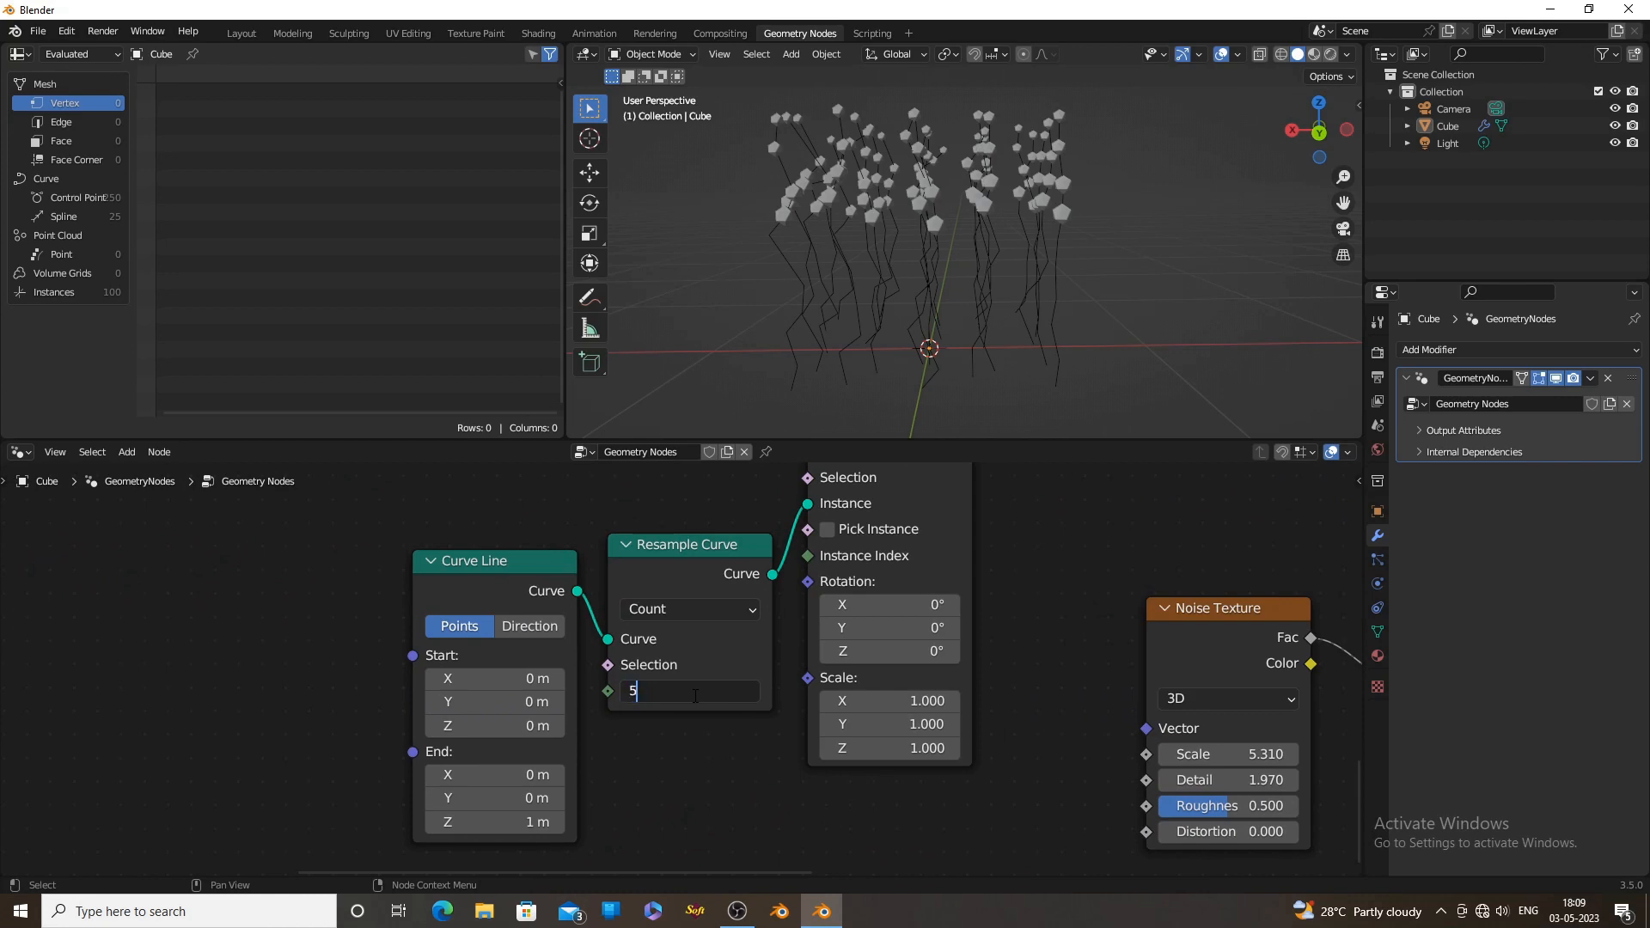
key(Return)
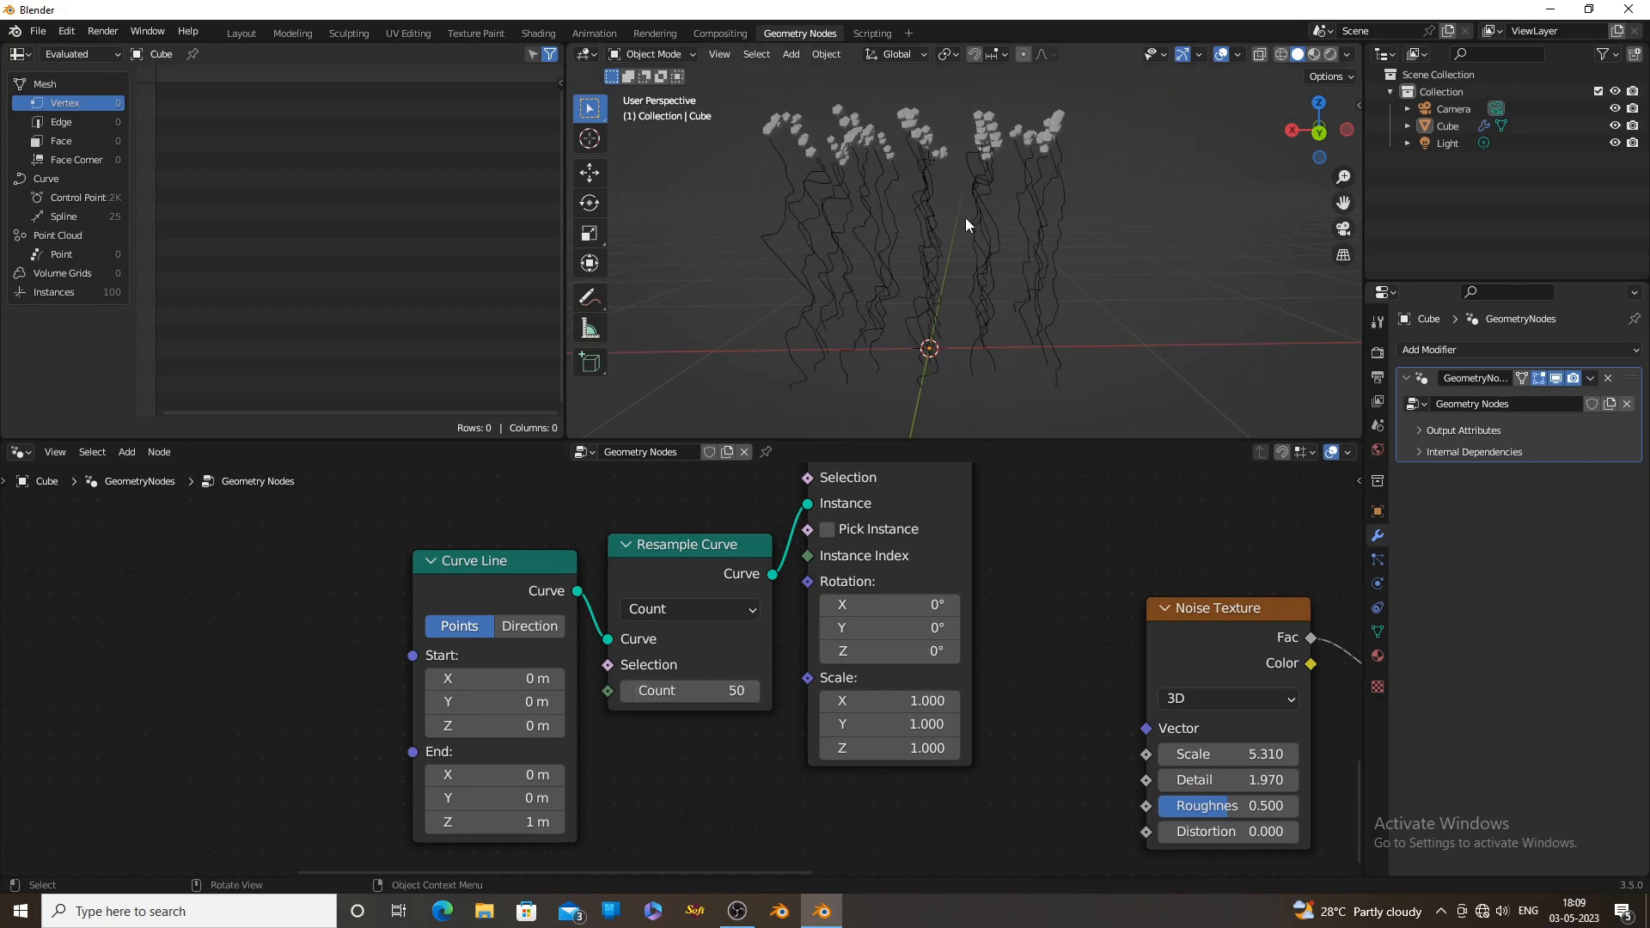
scroll(966, 225, up, 3)
shift+middle_drag(1056, 223, 1124, 275)
Reduce the vector Scale node's factor to 0.060 and the Noise Texture's Scale to 4.810
scroll(982, 312, down, 5)
shift+middle_drag(1134, 559, 532, 541)
scroll(1152, 552, up, 1)
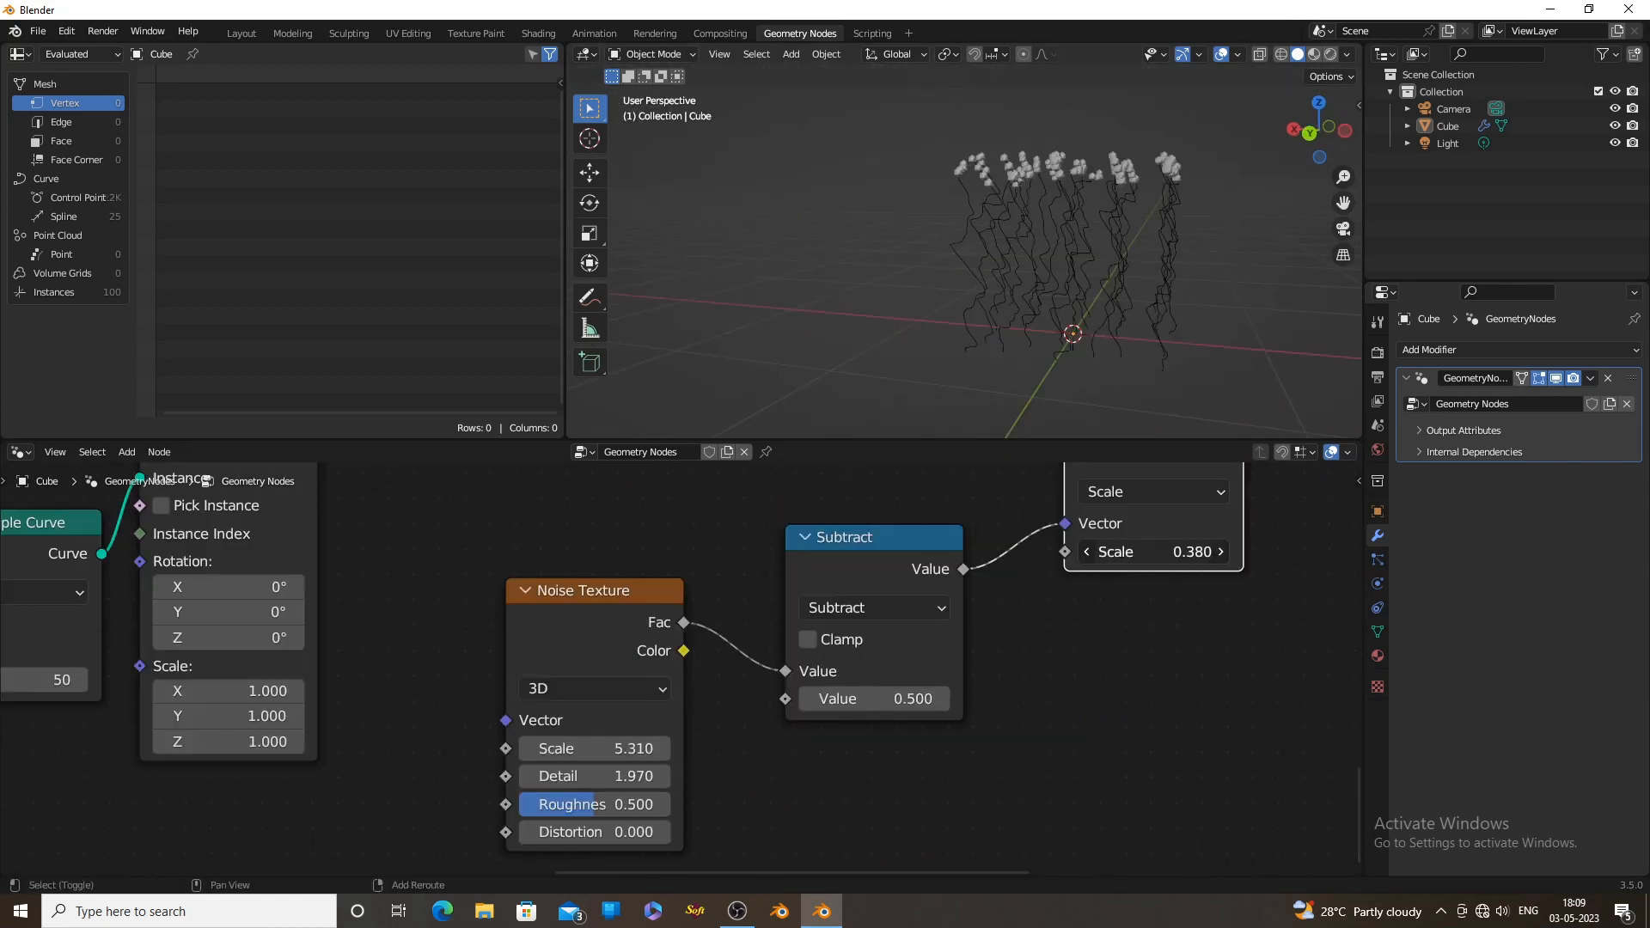
drag(1151, 551, 1114, 552)
drag(593, 749, 567, 748)
scroll(1104, 374, down, 4)
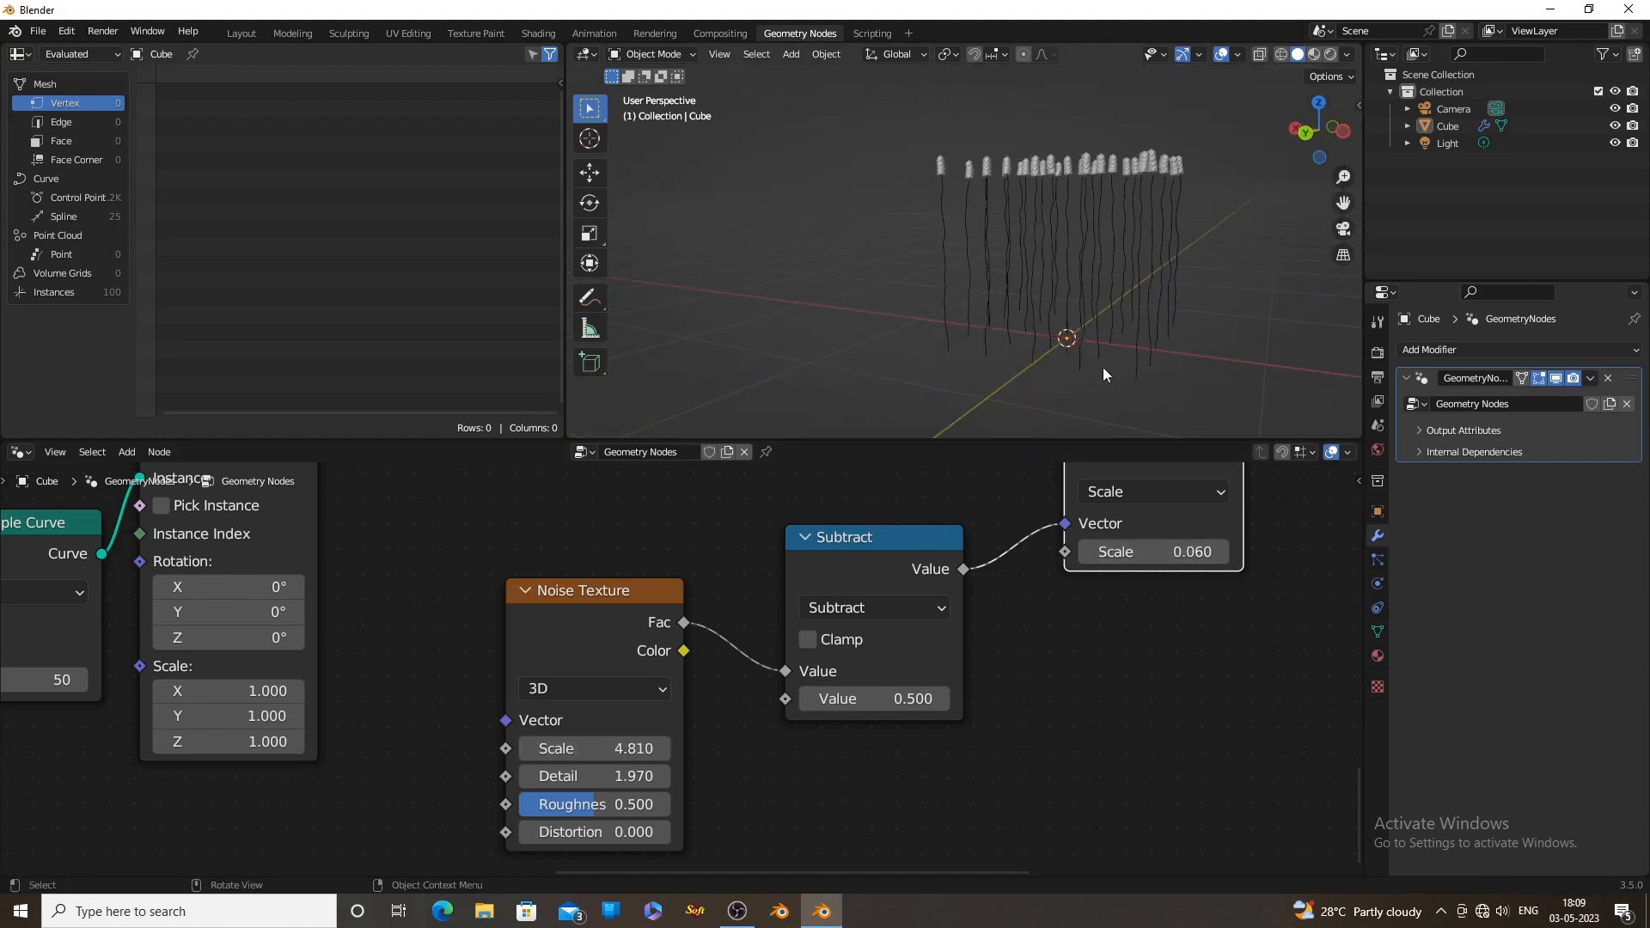
Switch the Noise Texture to 4D and raise its W value to 10.300
click(593, 689)
click(573, 795)
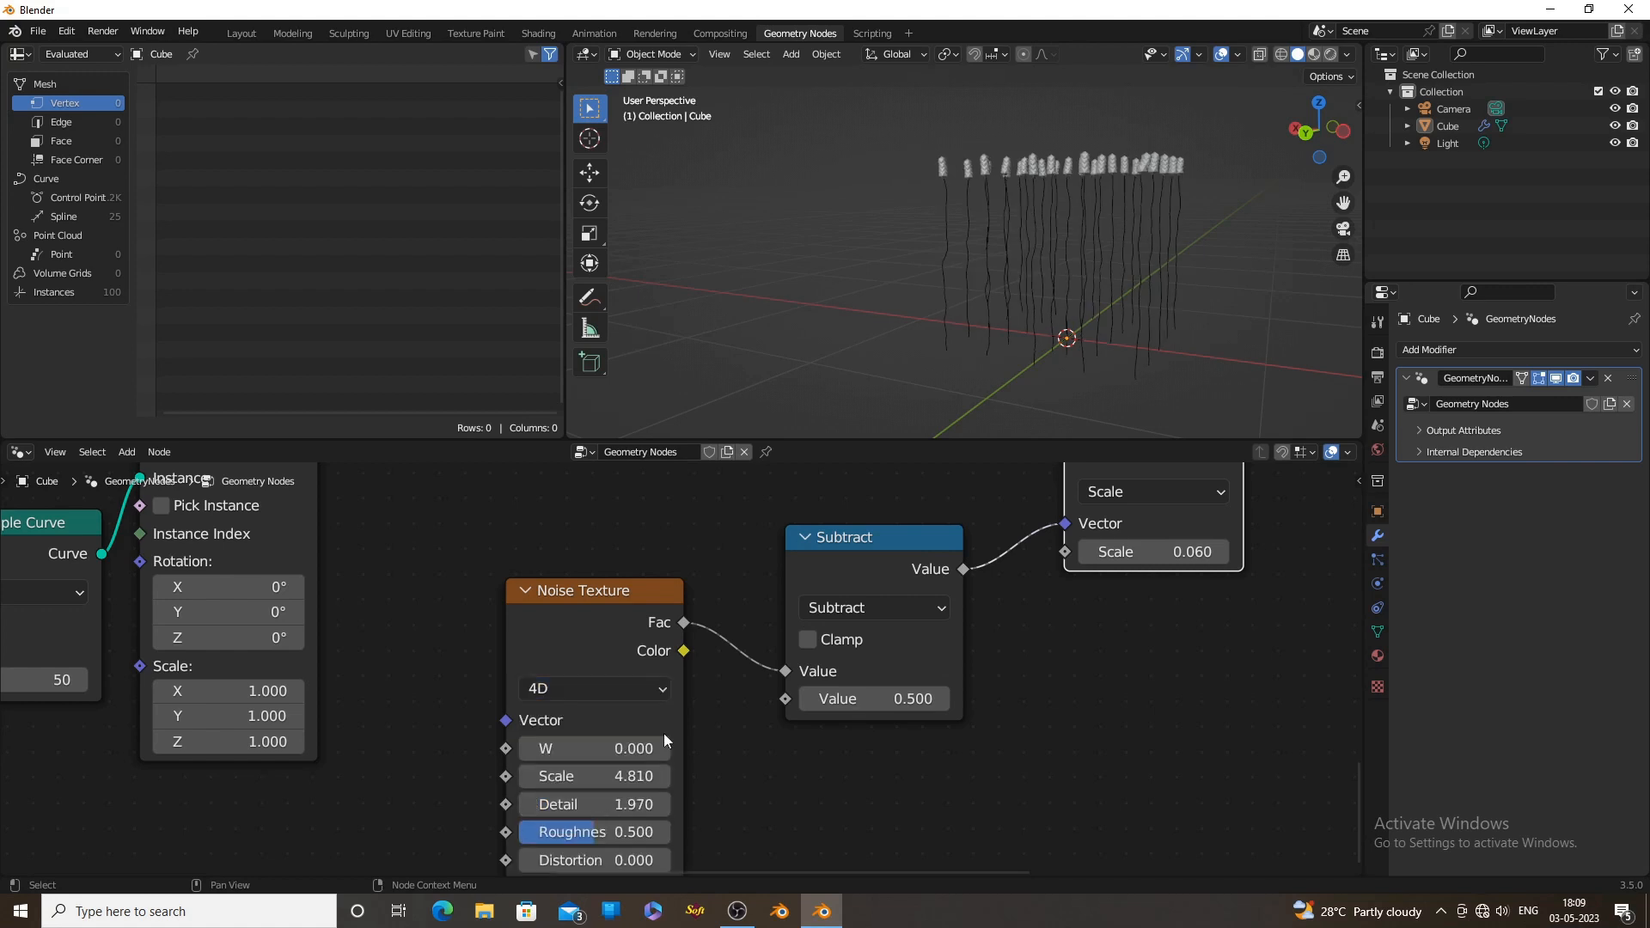
key(KP_Decimal)
drag(723, 660, 927, 660)
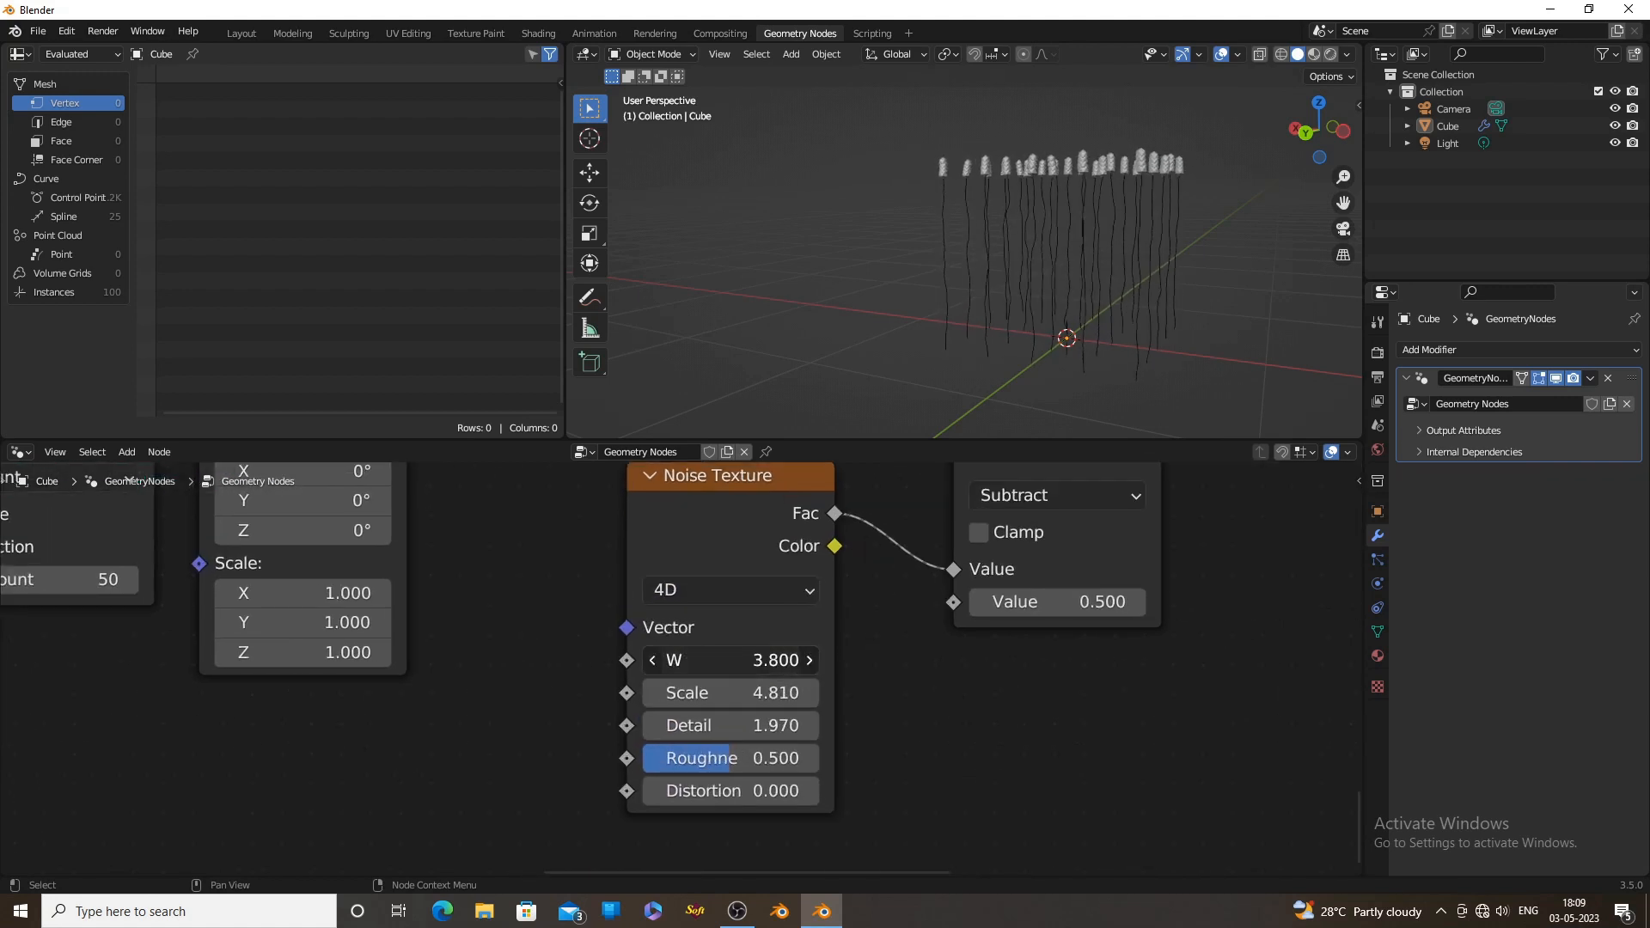
scroll(1065, 287, up, 3)
drag(730, 660, 832, 660)
middle_drag(1014, 287, 1109, 331)
Set the vector Scale node's factor to 0.130
scroll(1108, 309, up, 2)
middle_drag(1289, 507, 930, 752)
scroll(930, 752, up, 2)
drag(1005, 663, 1050, 662)
scroll(1121, 349, down, 4)
In the ico sphere frame, move the ColorRamp's light stop to the end and its black stop to position 0.273
scroll(1066, 258, up, 6)
scroll(856, 517, down, 9)
middle_drag(1042, 507, 807, 601)
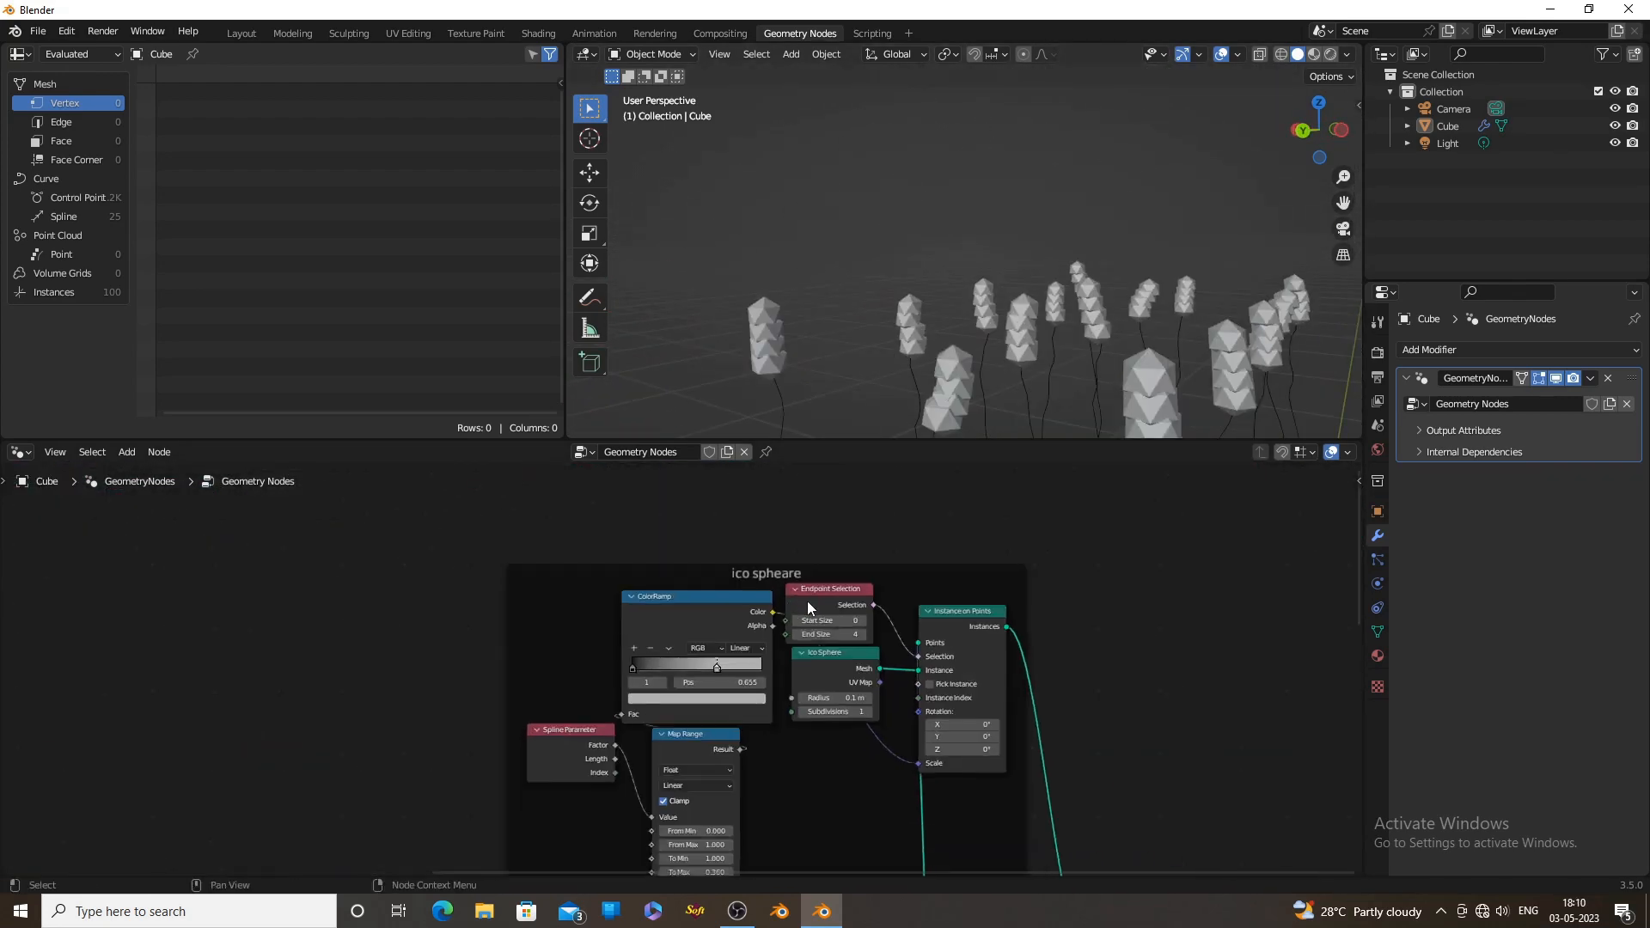
scroll(725, 672, up, 6)
middle_drag(725, 672, 849, 626)
drag(833, 625, 914, 625)
scroll(914, 287, up, 4)
drag(684, 625, 766, 628)
scroll(914, 287, down, 2)
scroll(891, 692, down, 4)
middle_drag(875, 775, 868, 714)
scroll(870, 690, up, 5)
scroll(870, 690, up, 3)
drag(868, 715, 830, 715)
scroll(868, 715, down, 3)
middle_drag(1109, 618, 971, 873)
click(870, 690)
drag(835, 396, 835, 386)
click(720, 632)
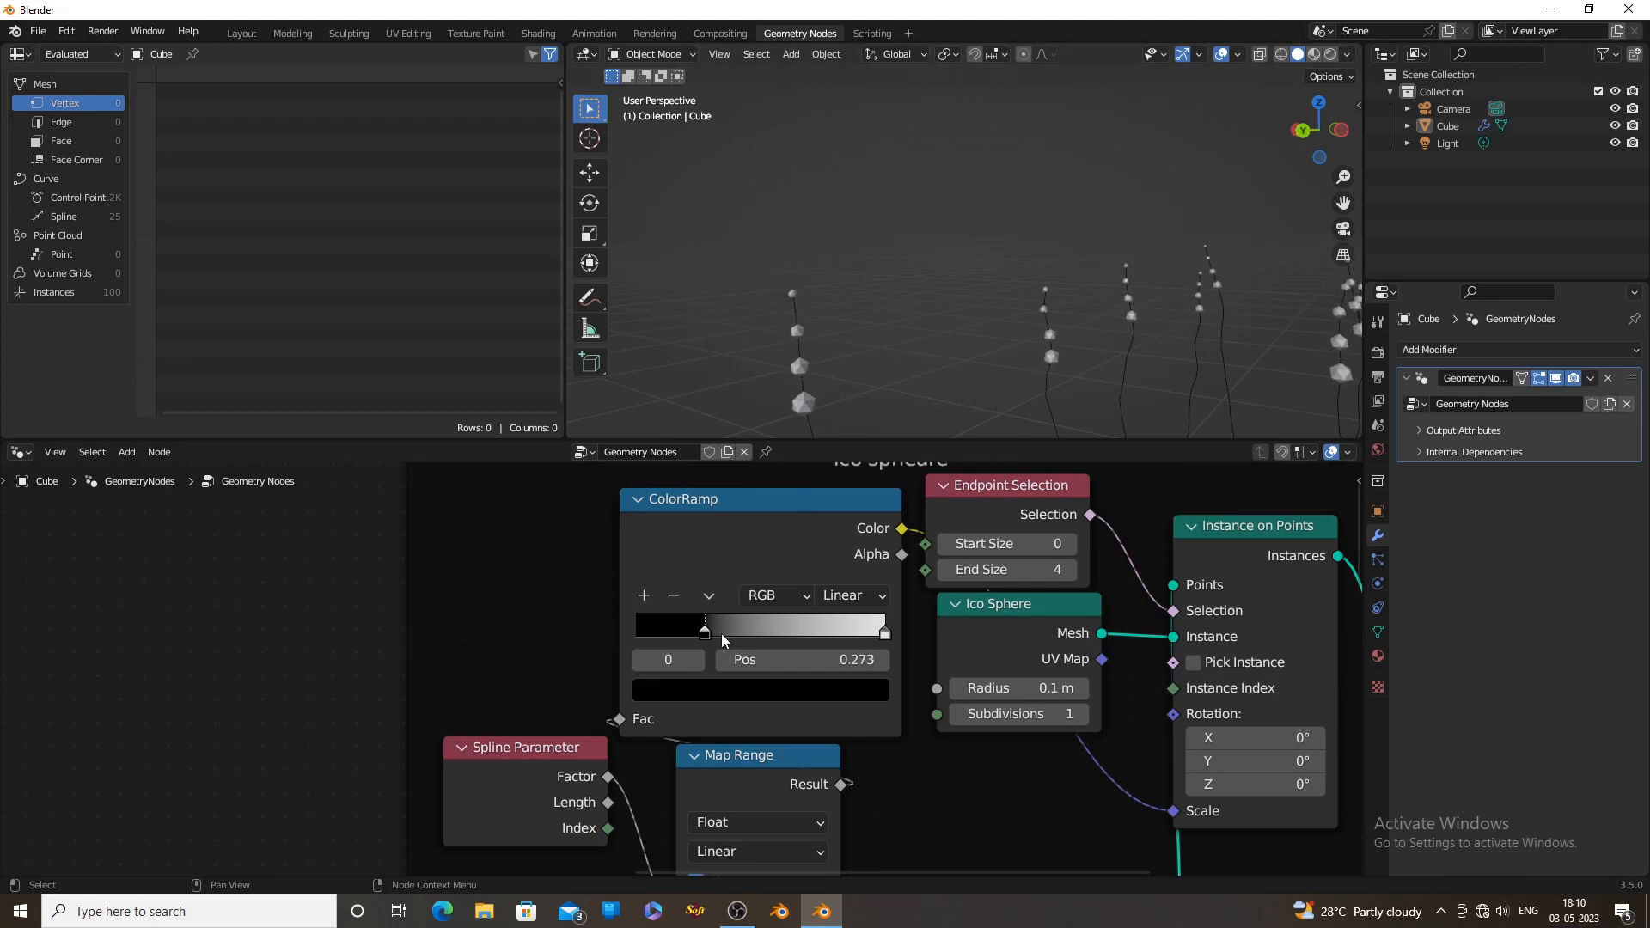
View the bases of the lines from the front and set the Noise Texture's W to 17.800
scroll(961, 368, down, 3)
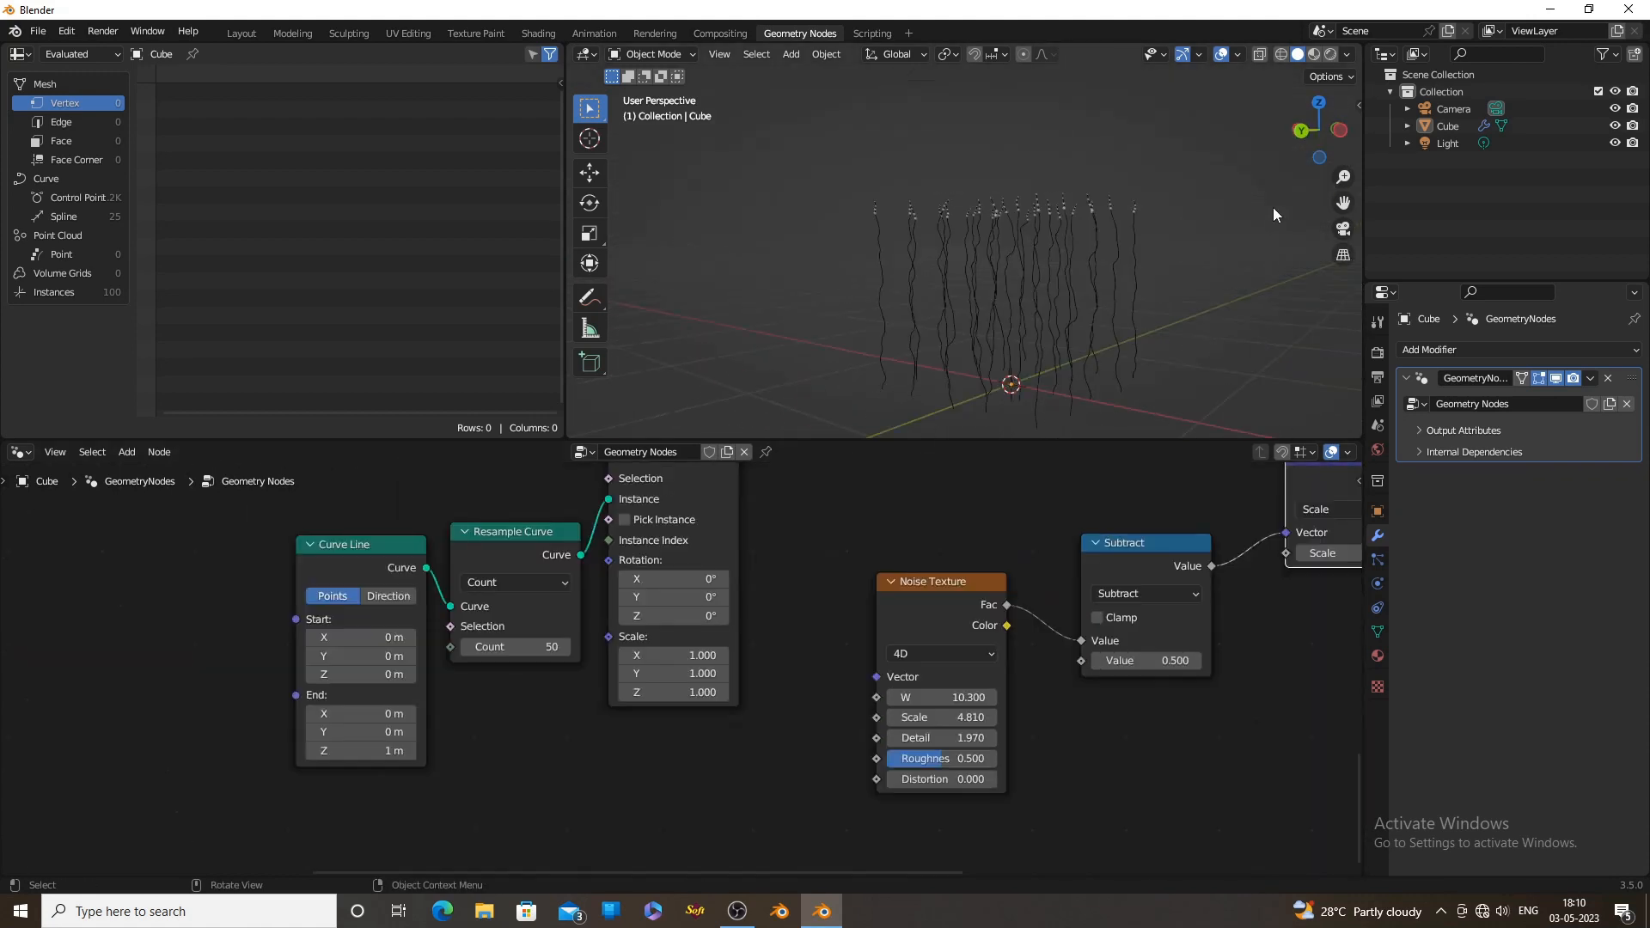
click(1338, 133)
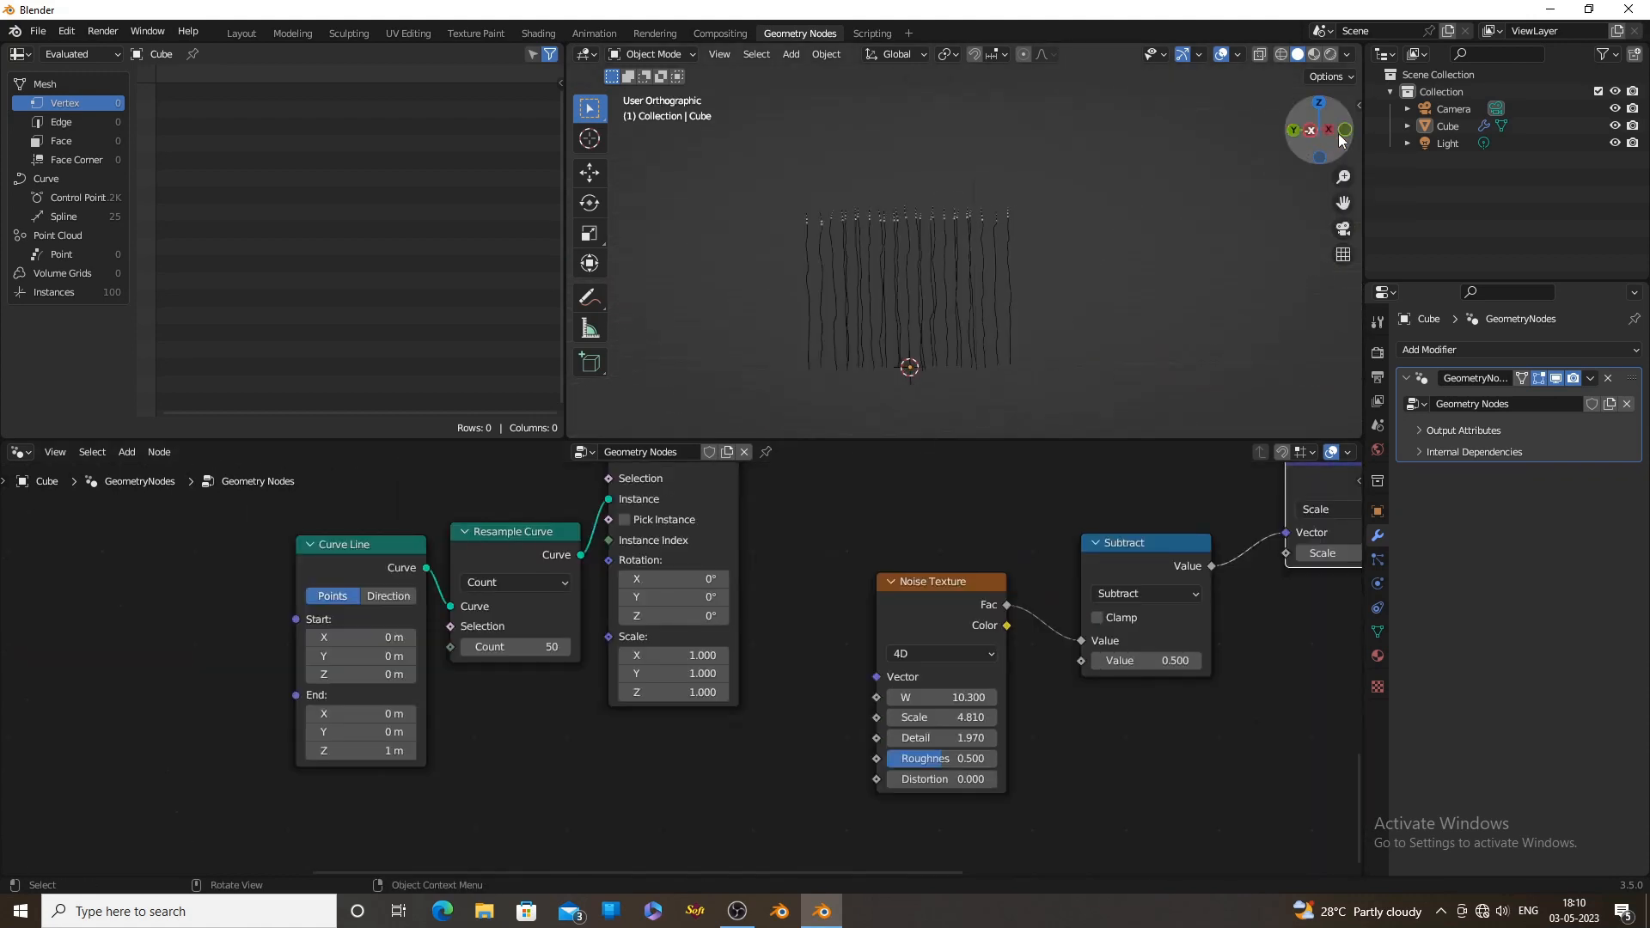
scroll(1031, 284, up, 4)
shift+middle_drag(961, 359, 1203, 263)
scroll(1032, 285, up, 3)
scroll(1085, 307, up, 2)
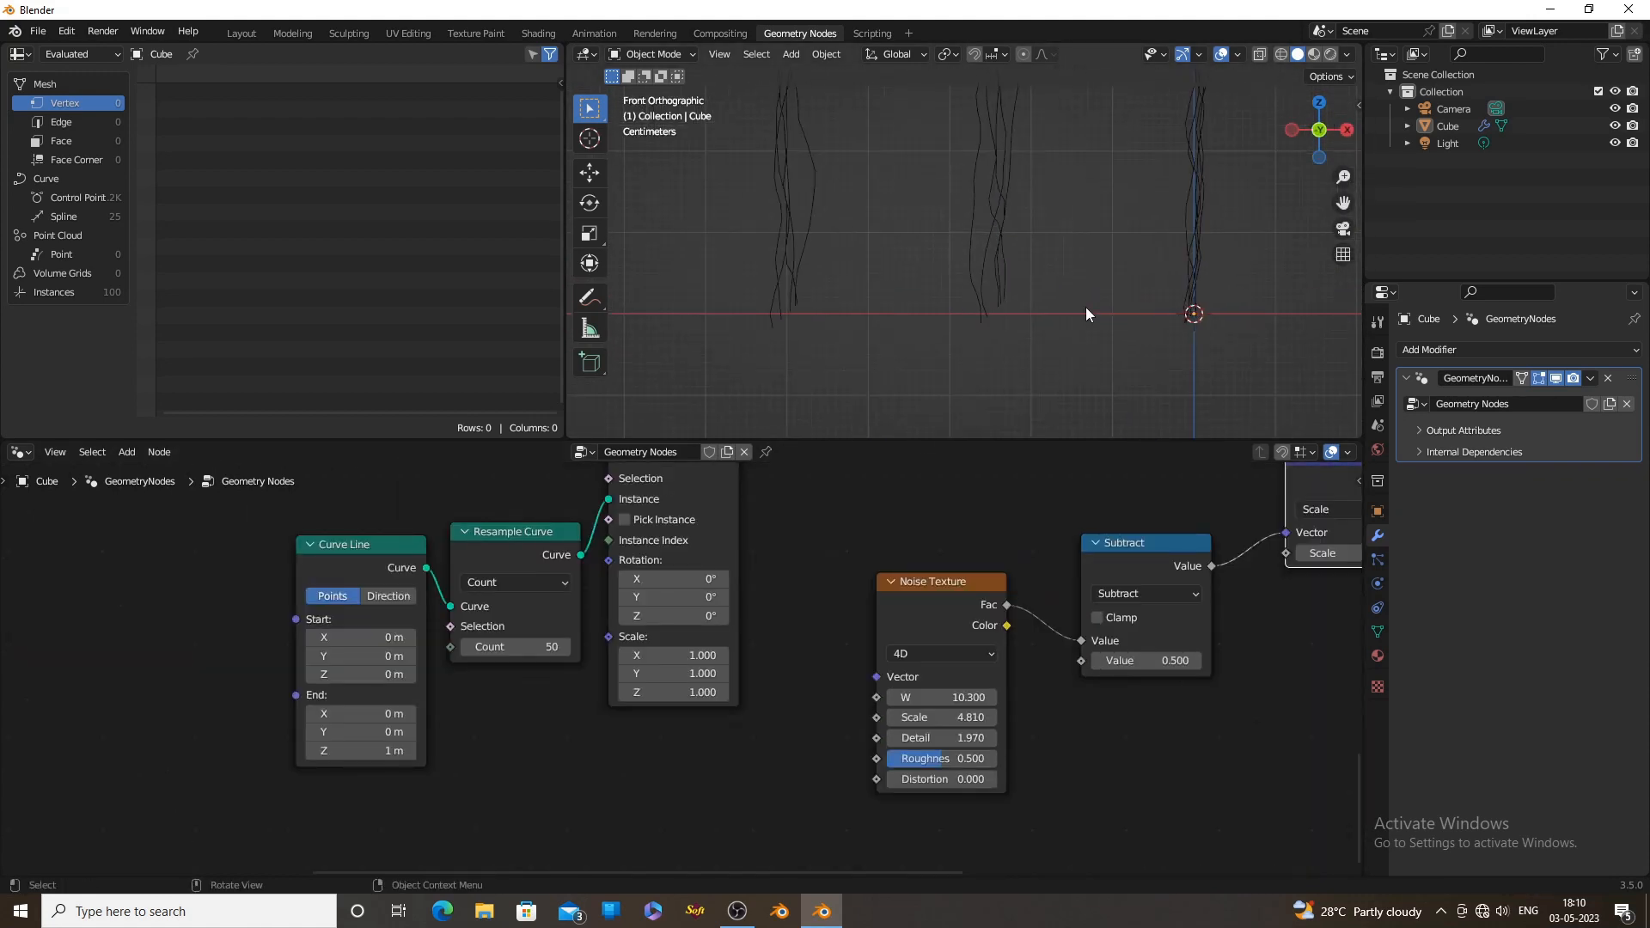
drag(945, 696, 1062, 697)
Move the Subtract and vector Scale nodes closer to the Noise Texture to make room before Set Position
scroll(1289, 773, down, 1)
middle_drag(1289, 774, 854, 744)
scroll(854, 744, down, 1)
middle_drag(1070, 713, 828, 788)
drag(650, 634, 621, 662)
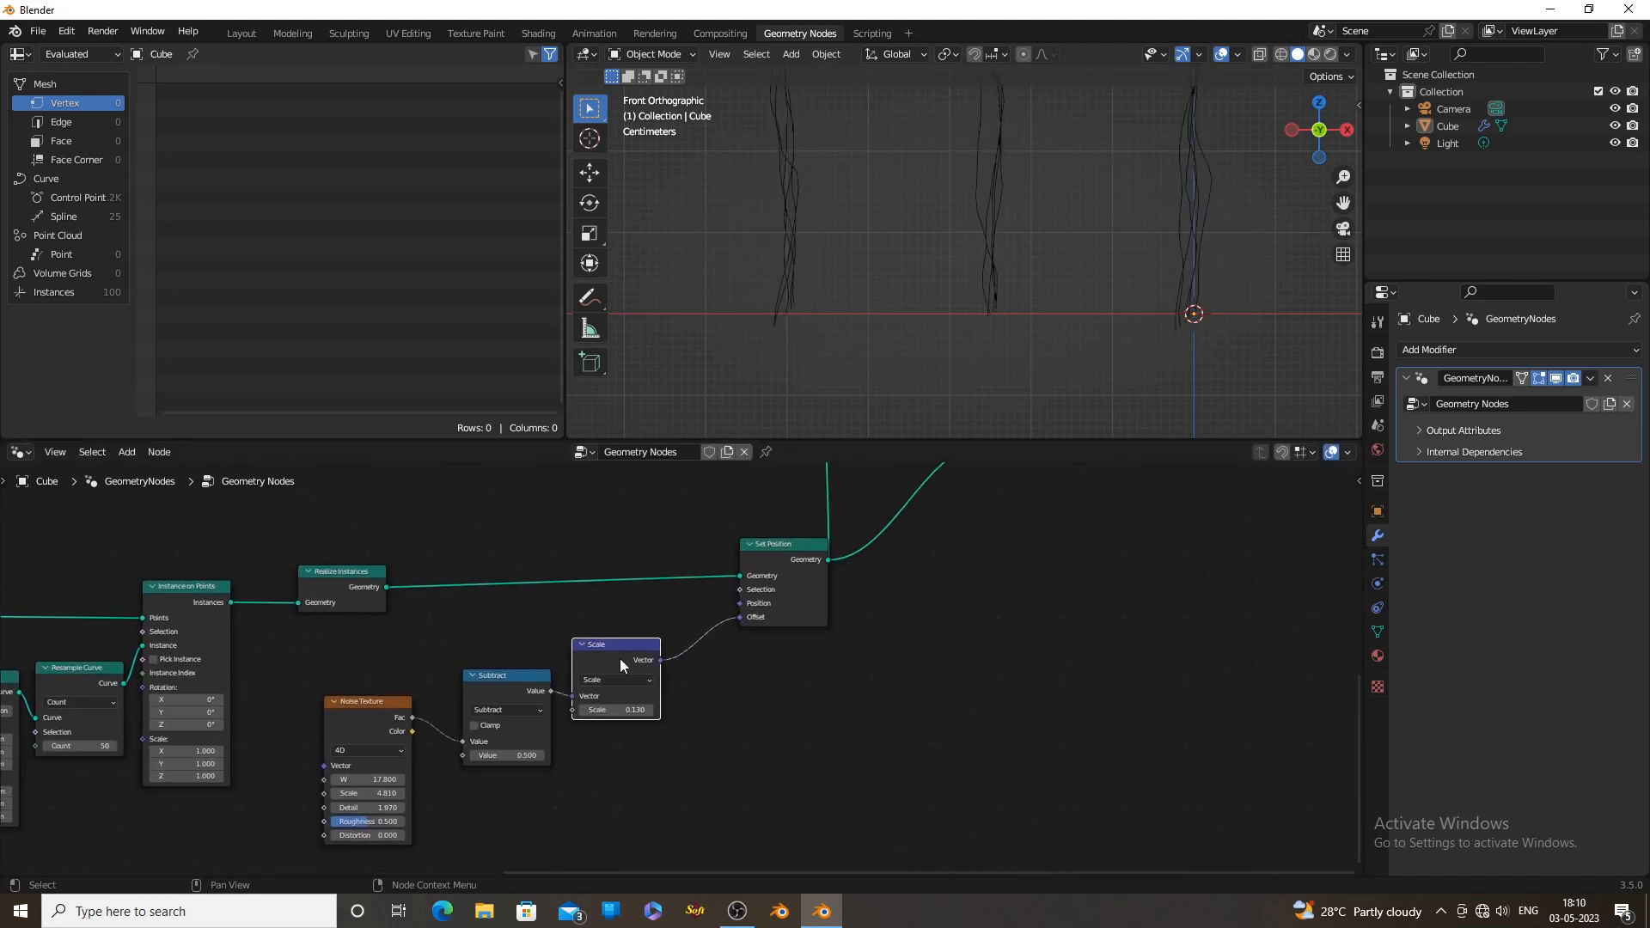
drag(522, 688, 493, 699)
drag(607, 660, 572, 690)
Insert a Combine XYZ node before Set Position's Offset and connect the Scale node's Vector to its X and Y inputs
drag(740, 576, 683, 565)
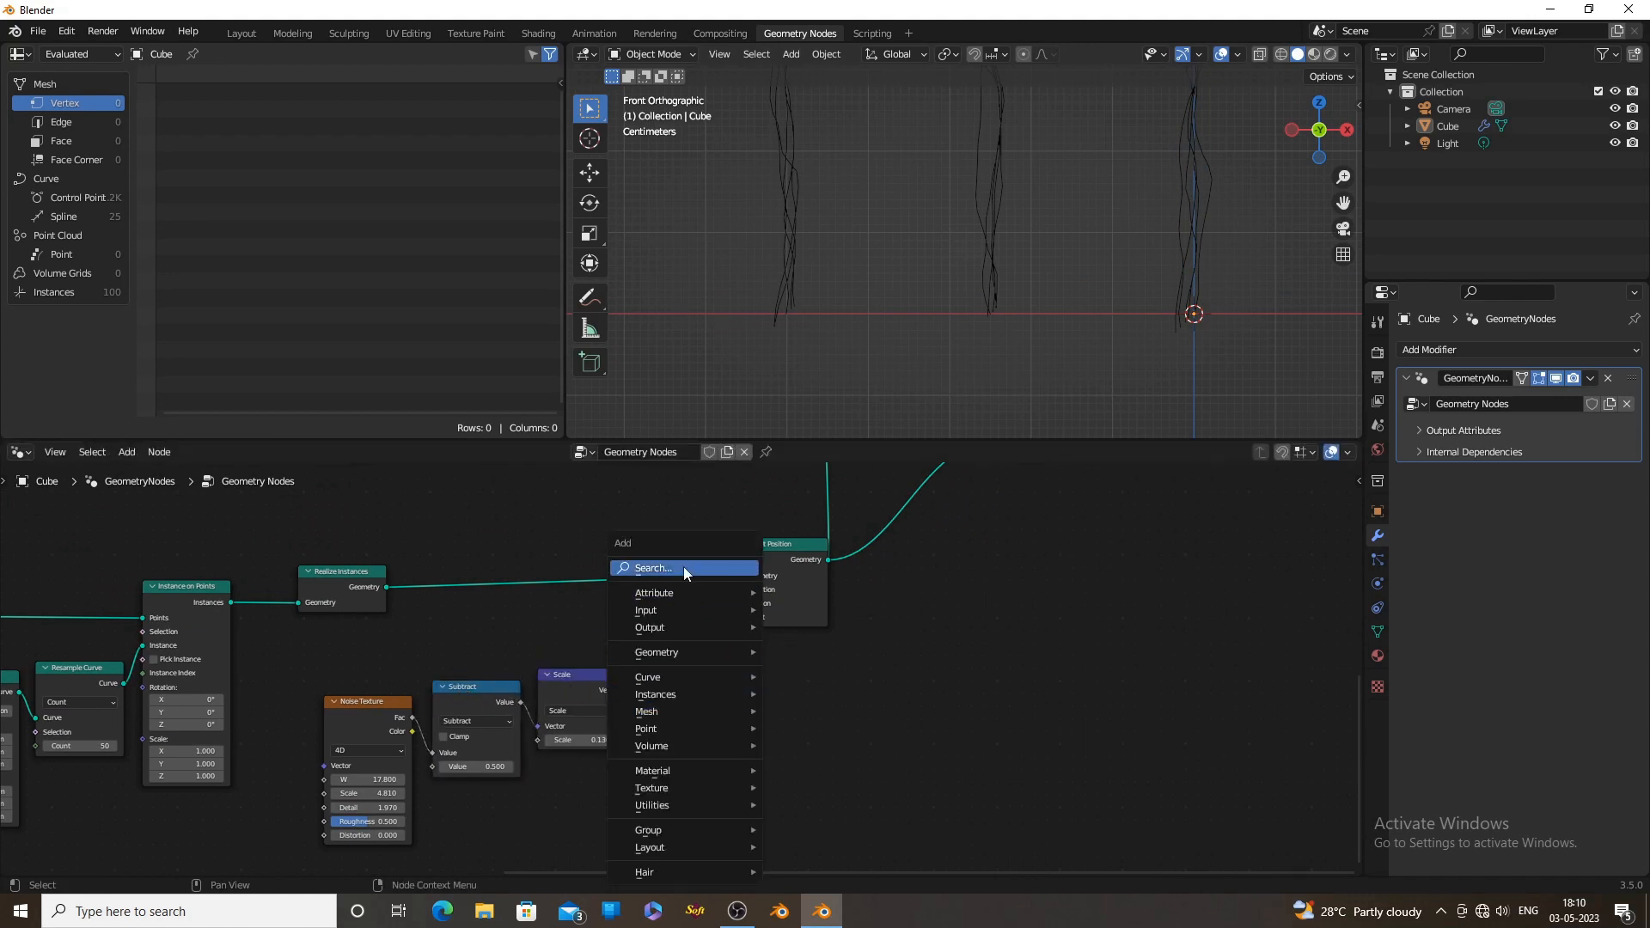
text(xy)
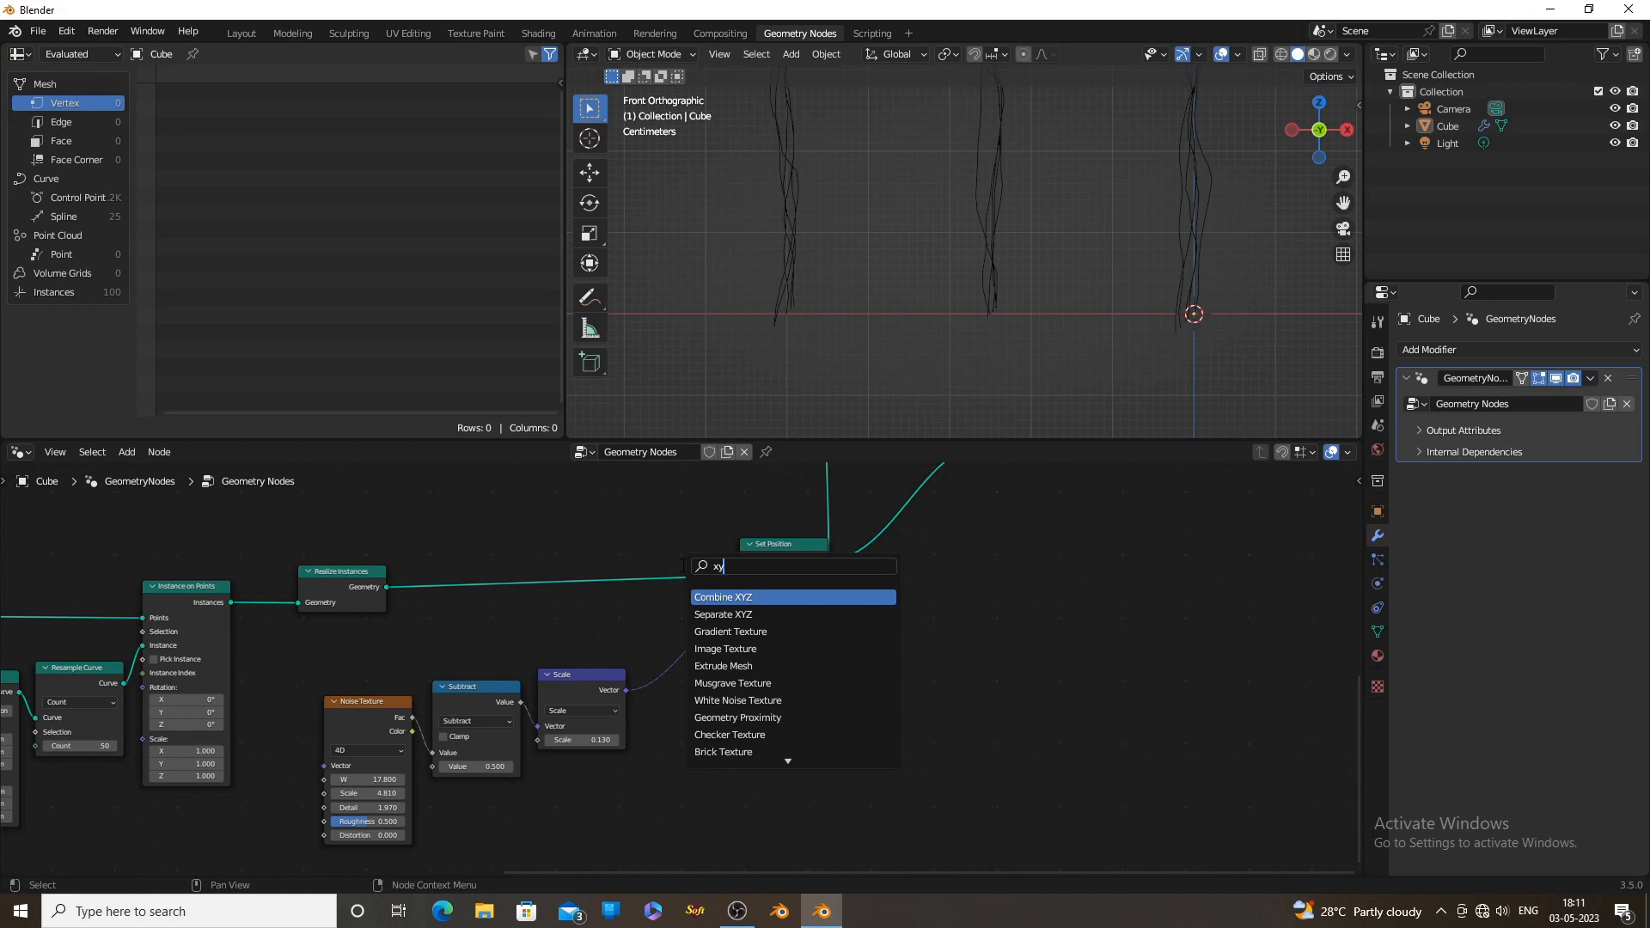
text(z)
click(706, 598)
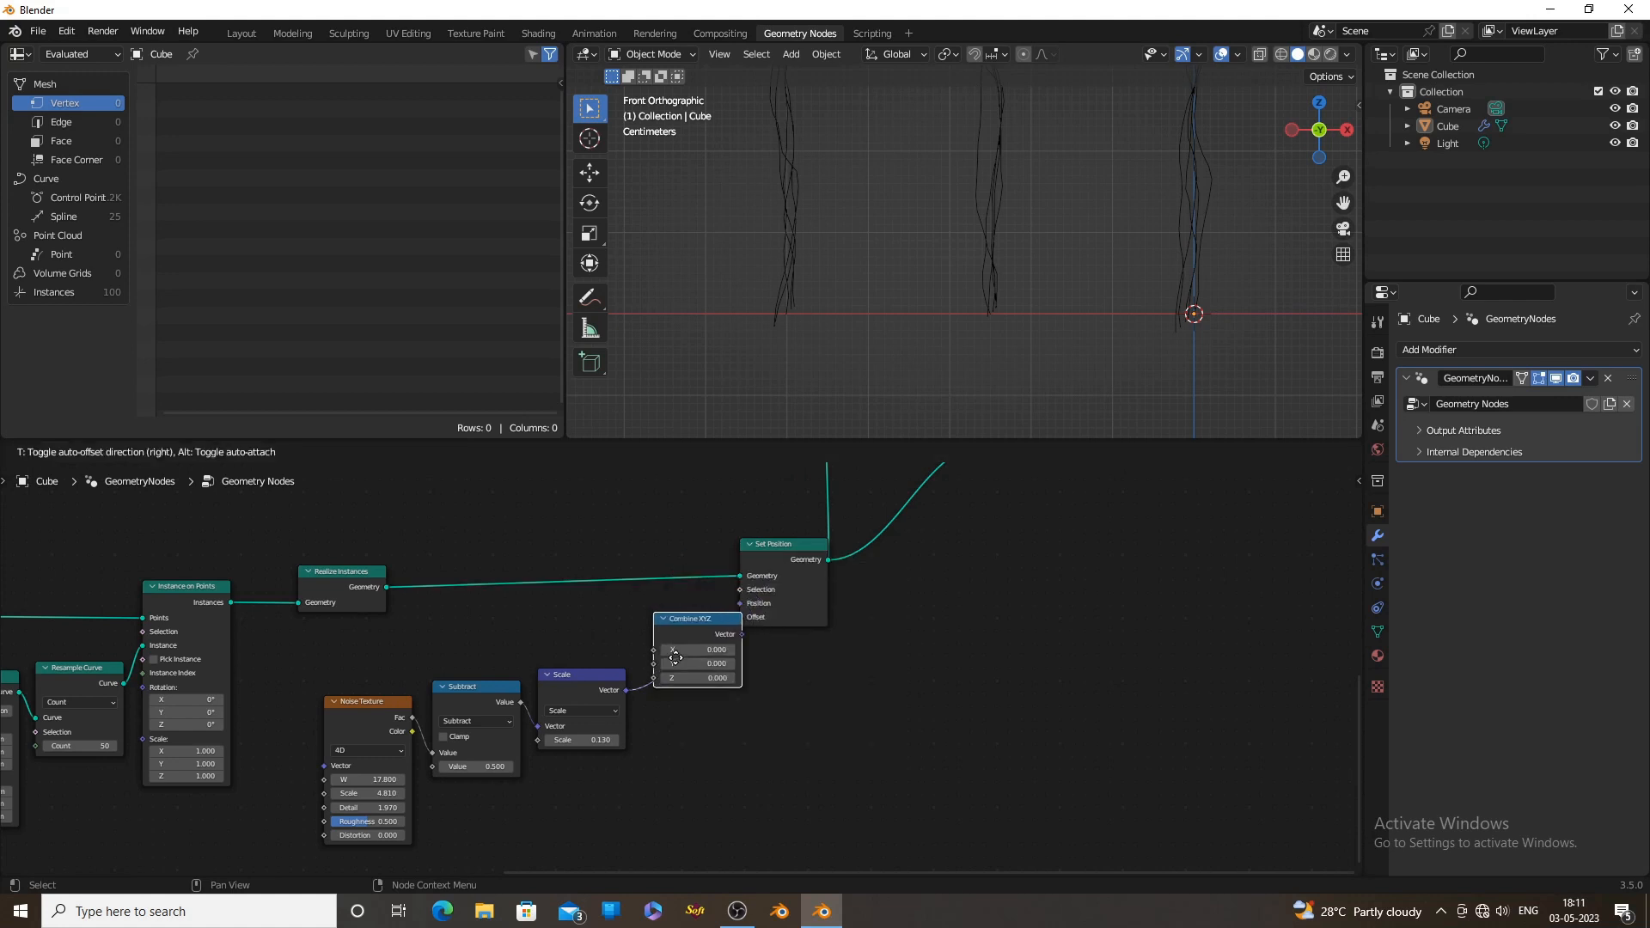
click(700, 658)
scroll(689, 669, up, 2)
drag(620, 692, 626, 694)
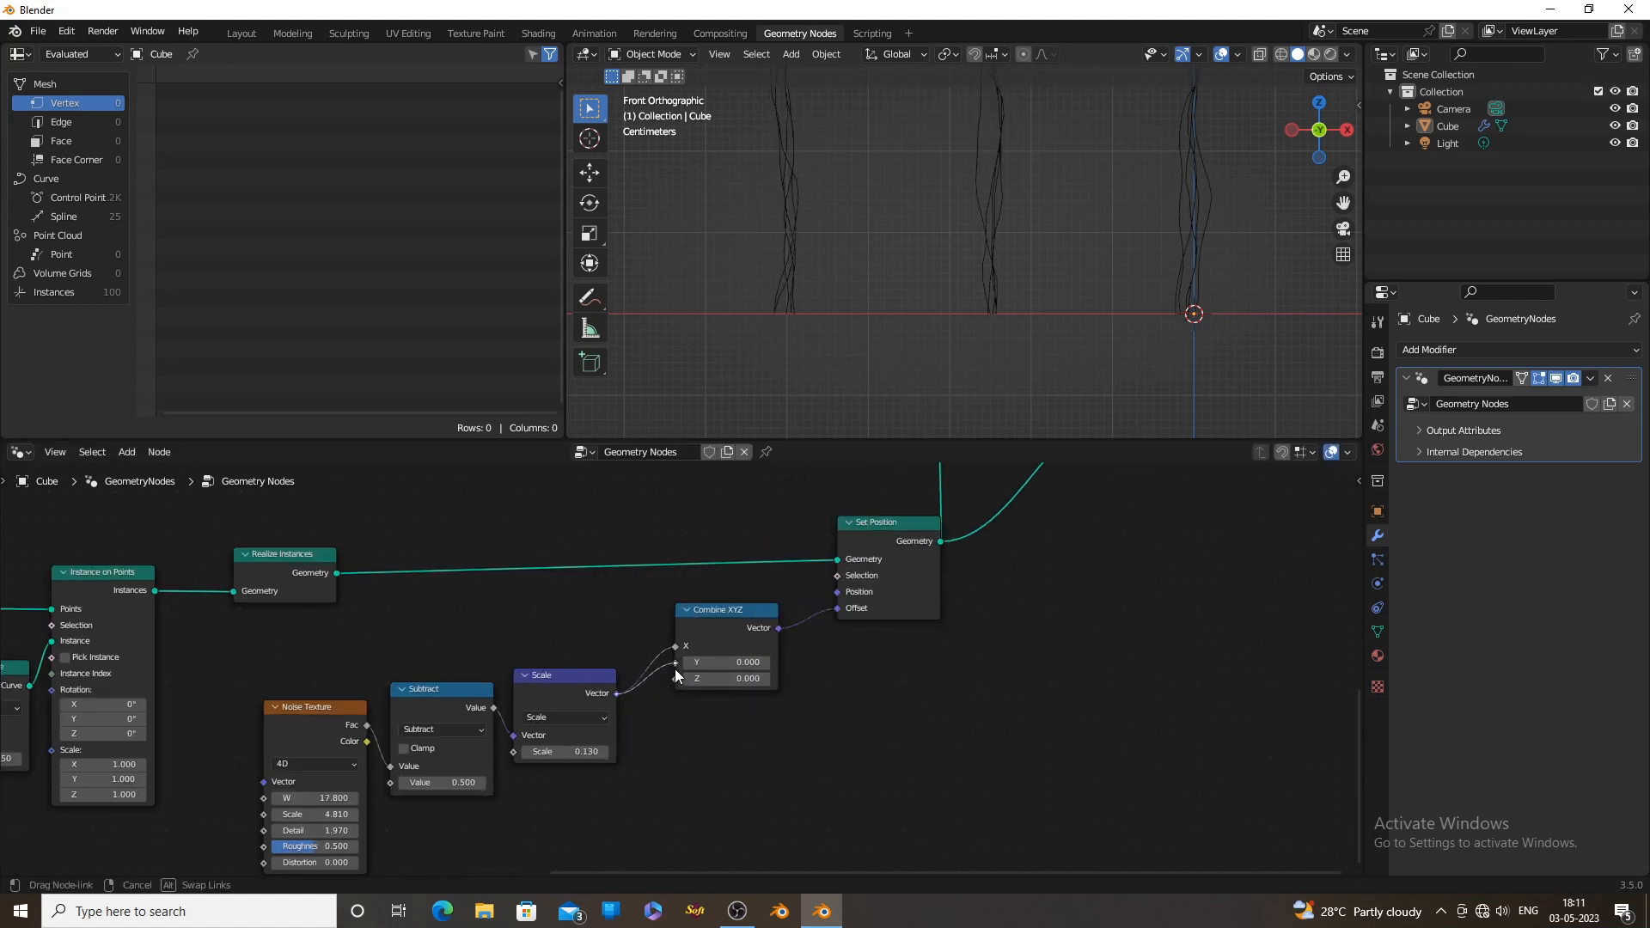
Change the Noise Texture's W value and check how the lines bend from an angled view
scroll(1020, 320, up, 2)
middle_drag(665, 790, 782, 734)
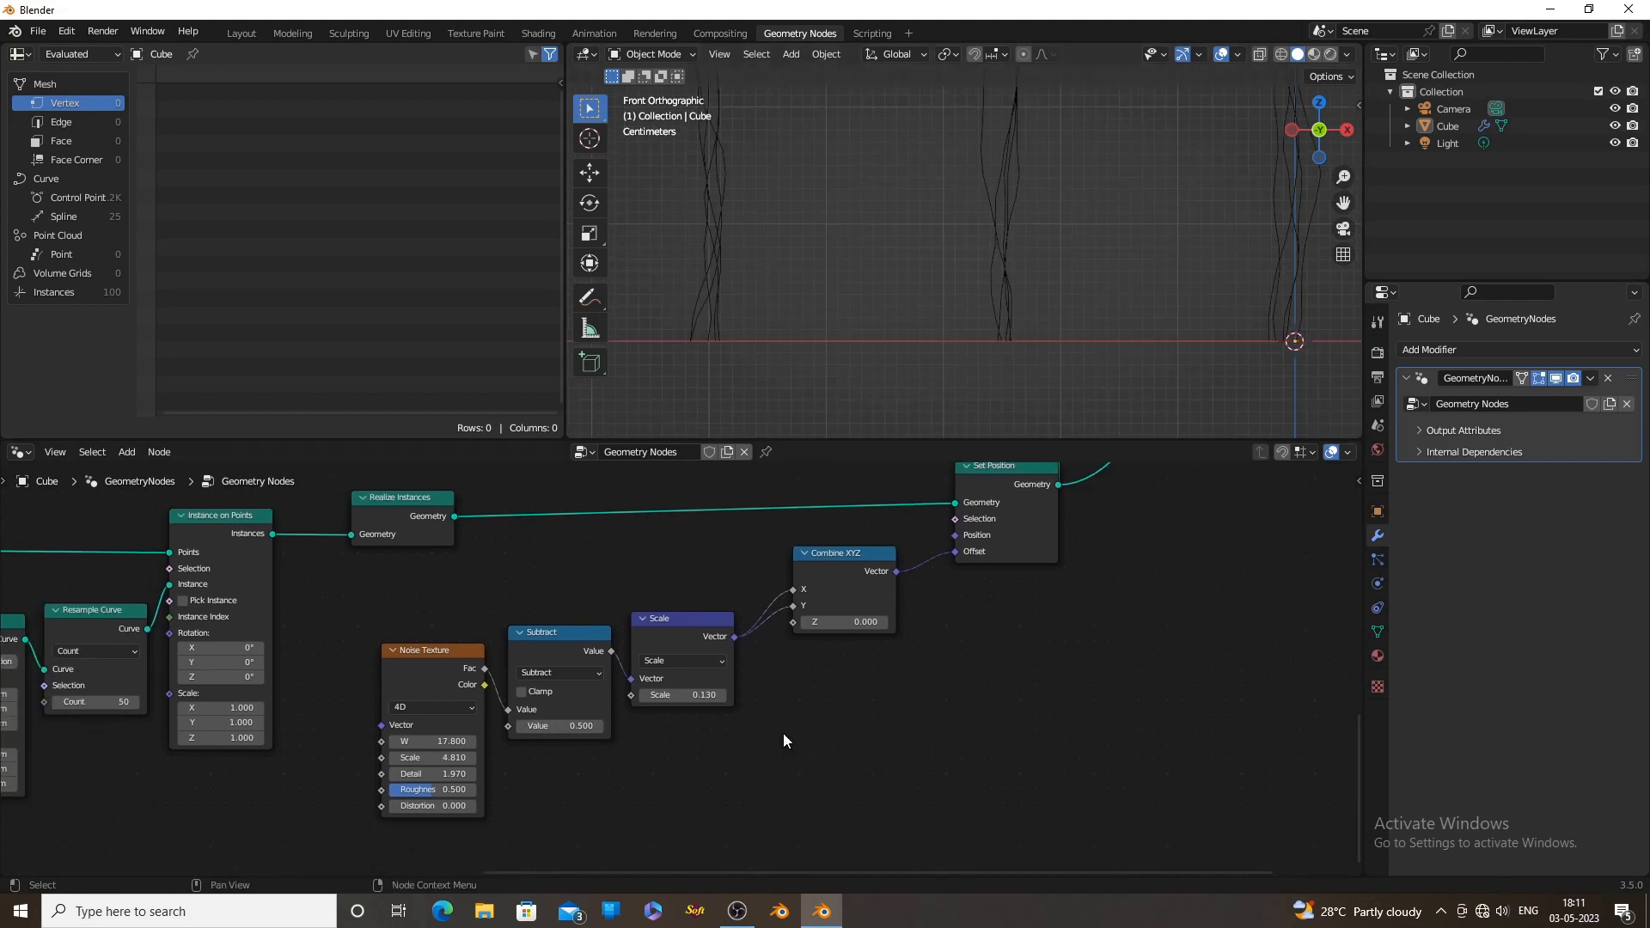
scroll(731, 734, up, 4)
middle_drag(624, 715, 653, 711)
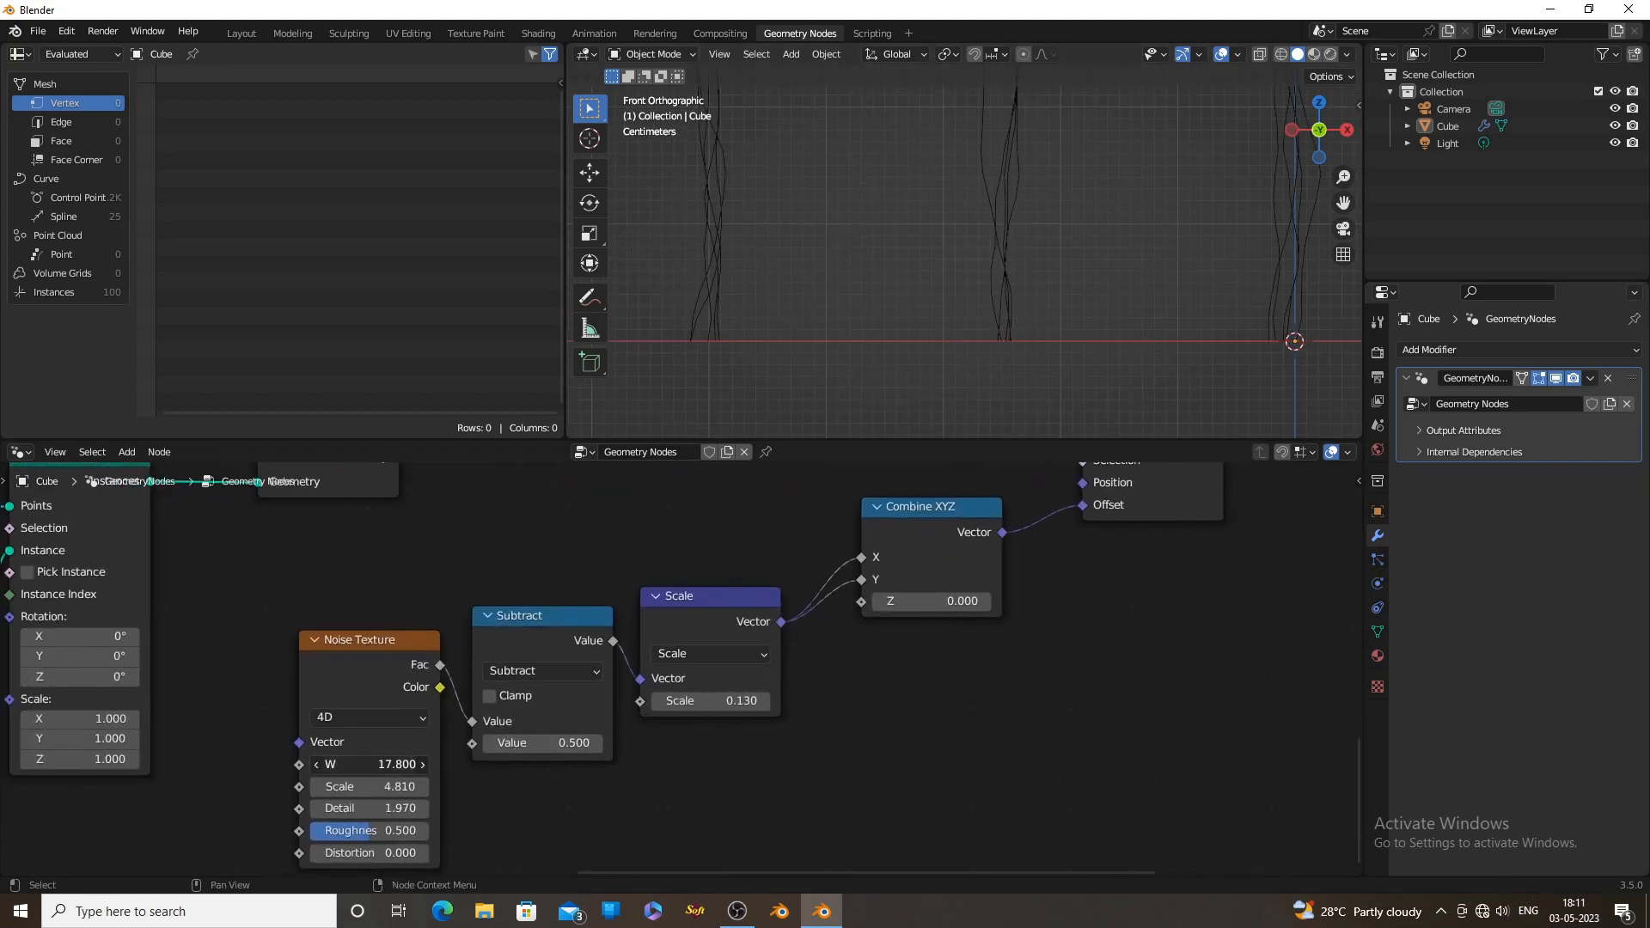
drag(370, 764, 468, 764)
middle_drag(863, 285, 925, 318)
key(Home)
Insert a Curve to Mesh node between the Set Position and Join Geometry nodes
key(shift+a)
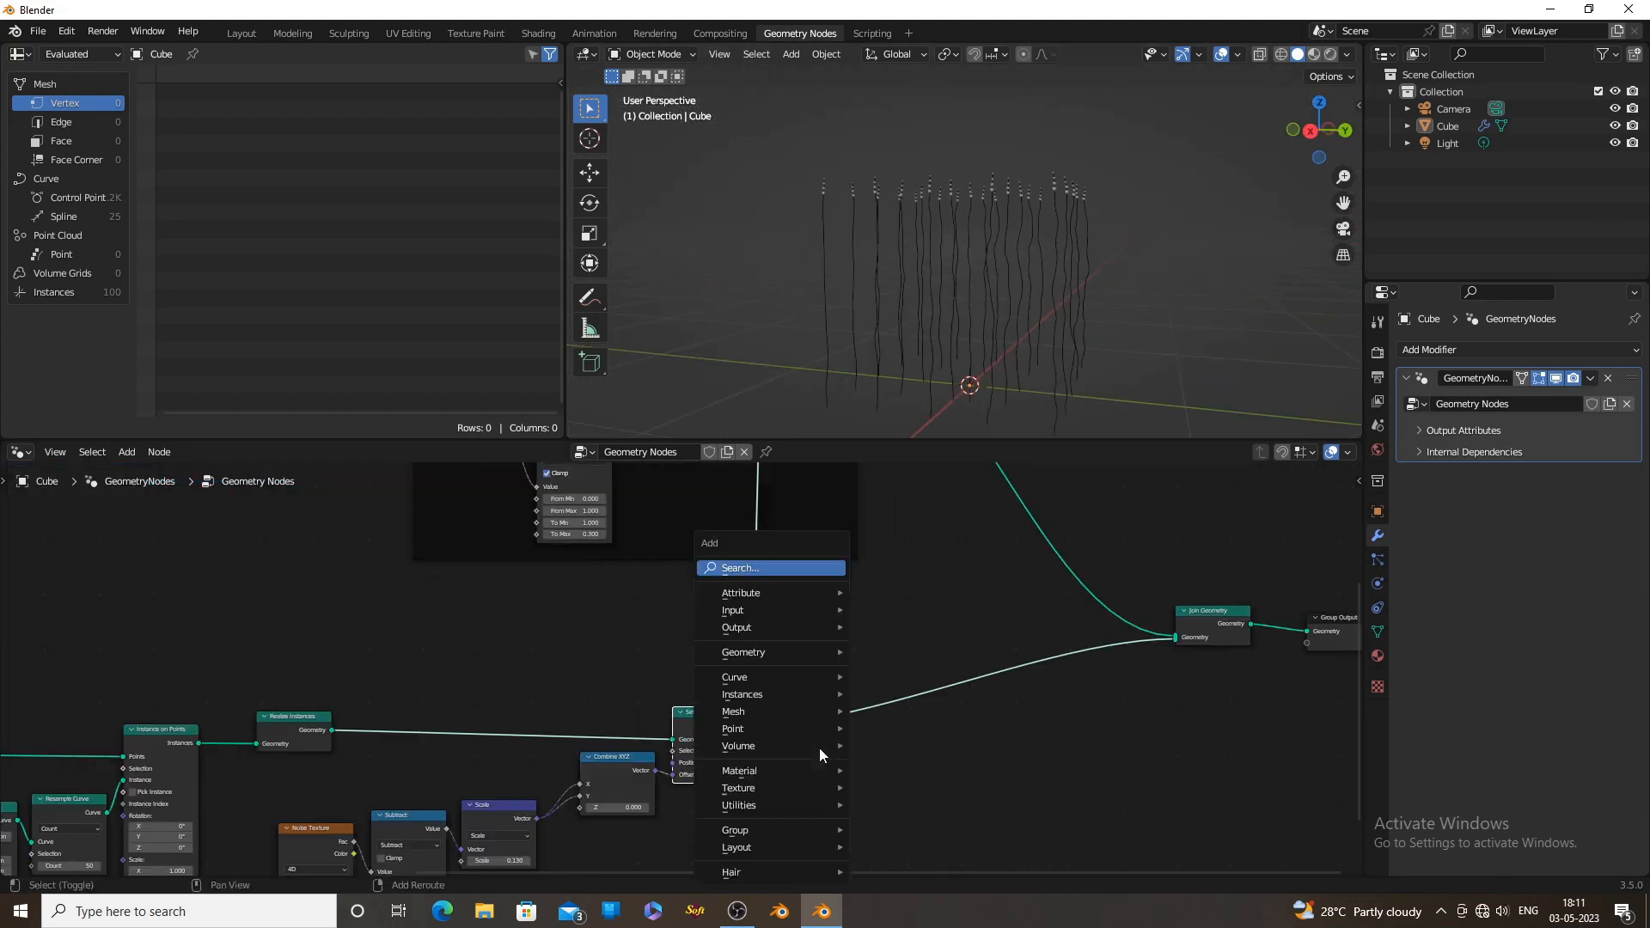
click(799, 568)
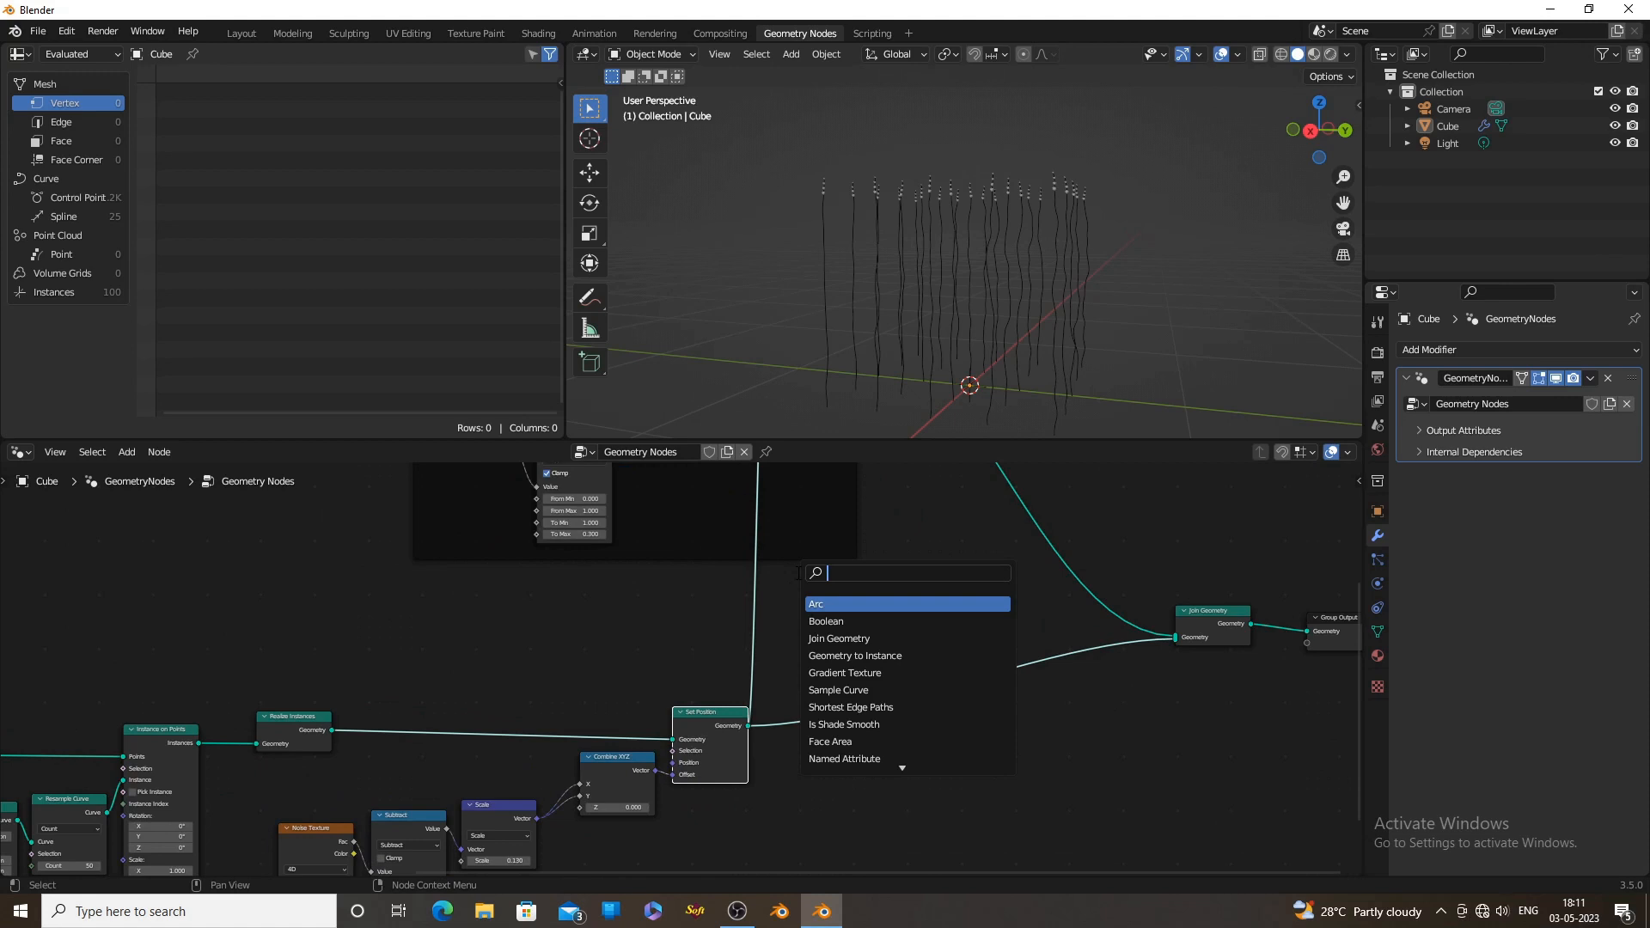
text(to m)
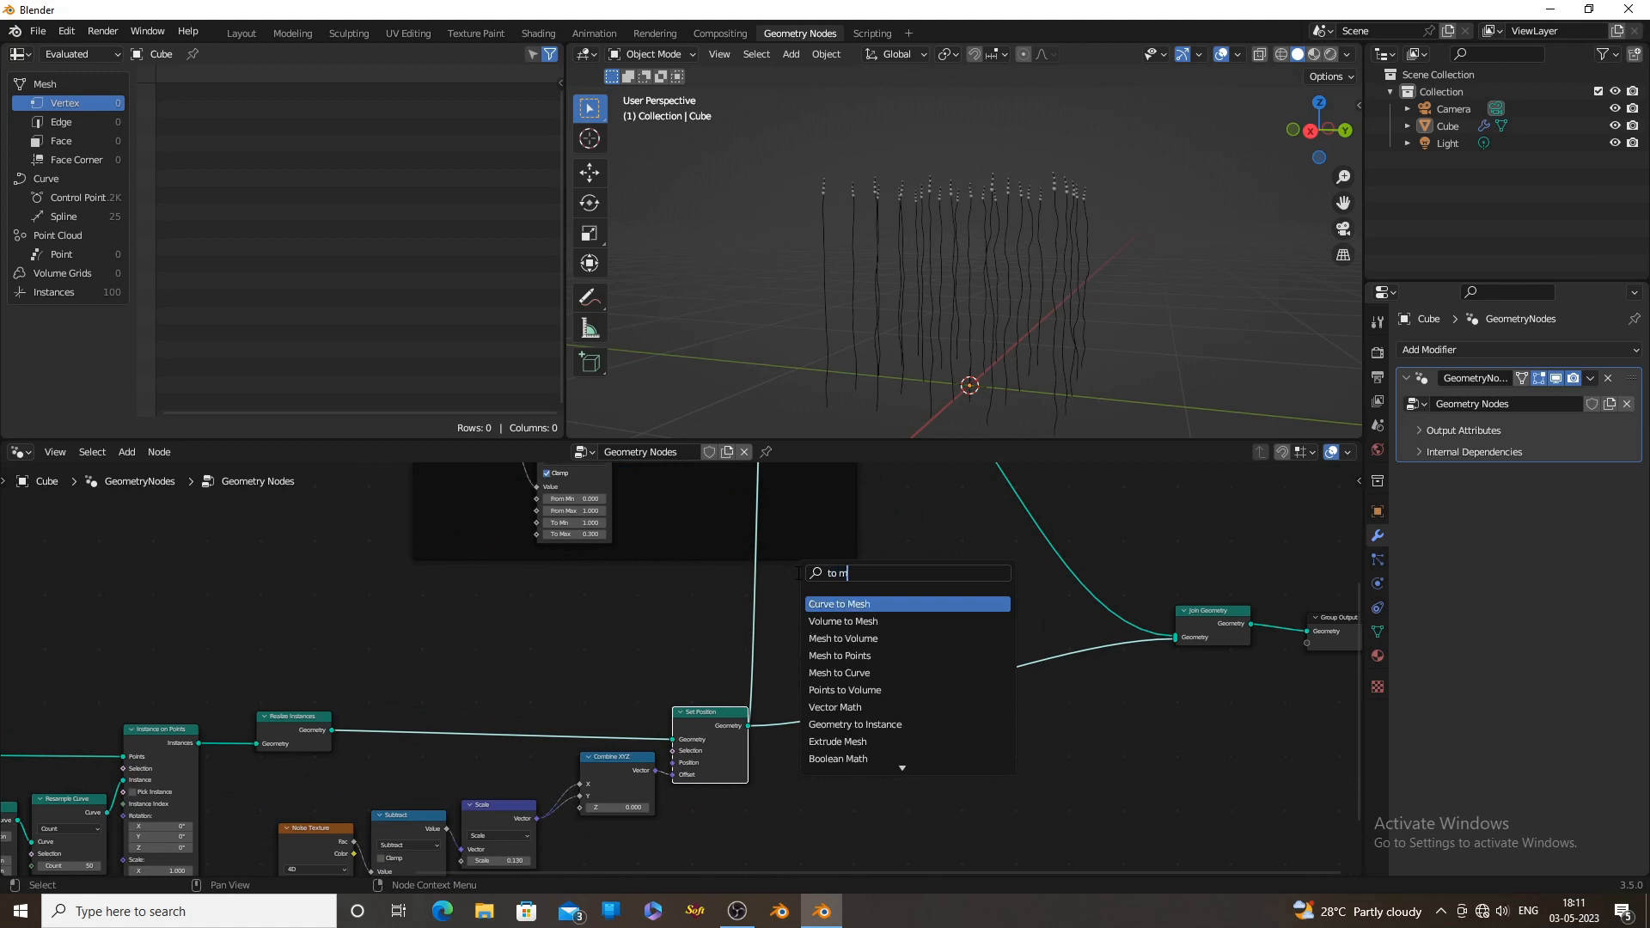
text(es)
click(831, 604)
click(1031, 696)
scroll(1134, 722, up, 2)
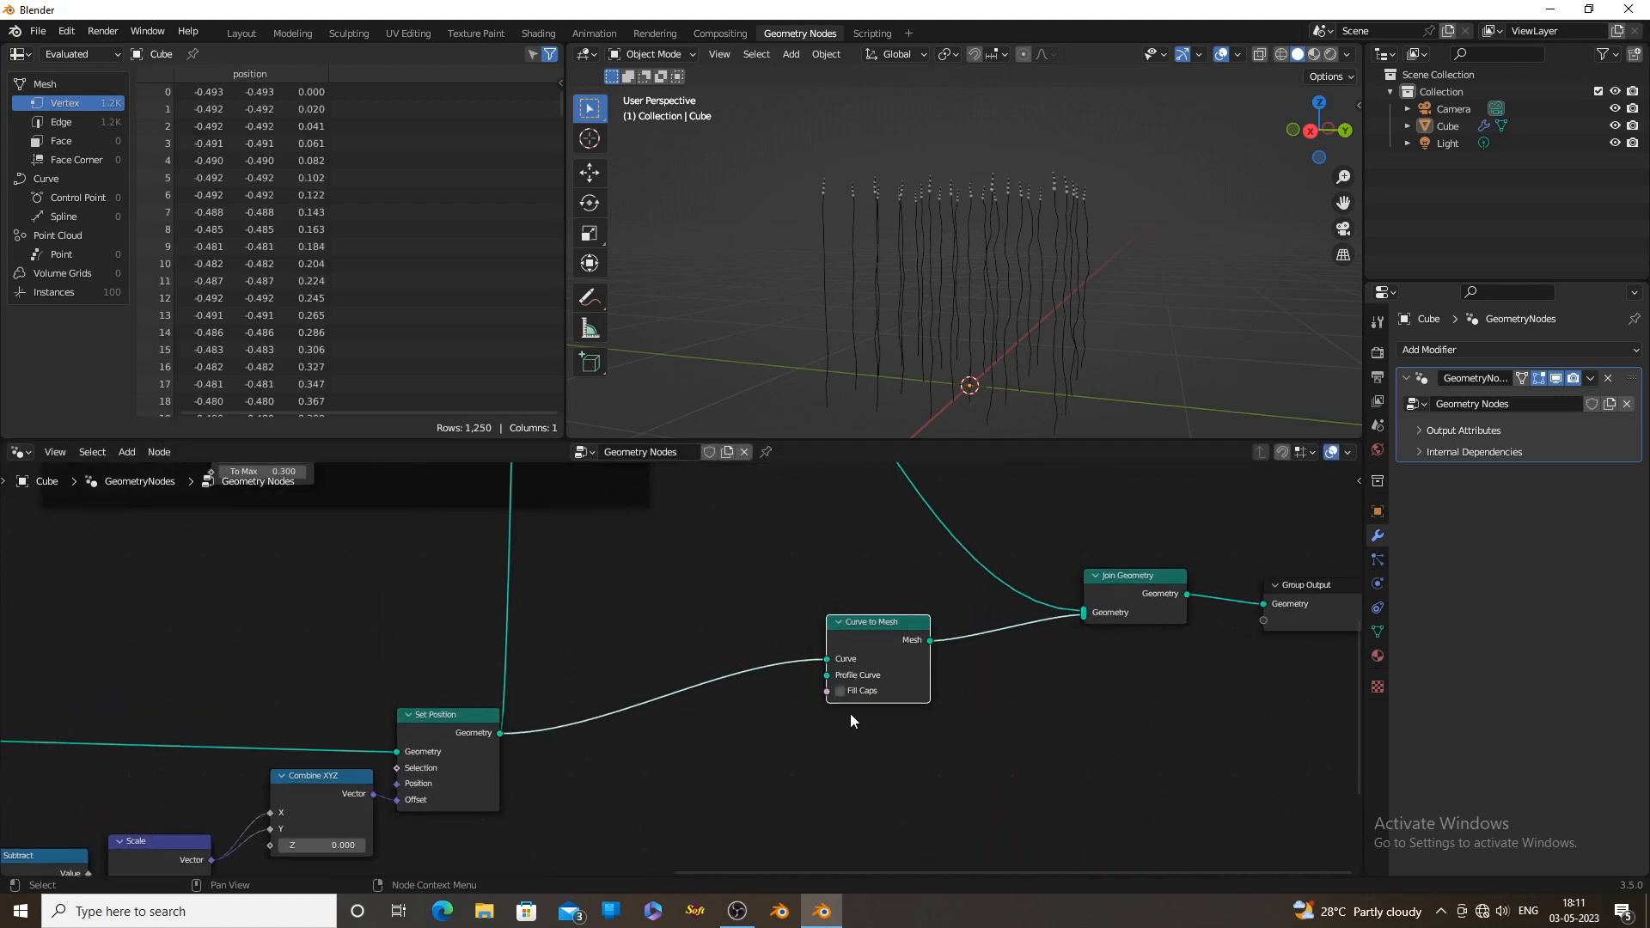
Add a Curve Circle node connected to the Curve to Mesh node's Profile Curve input
scroll(850, 720, up, 1)
drag(863, 679, 750, 732)
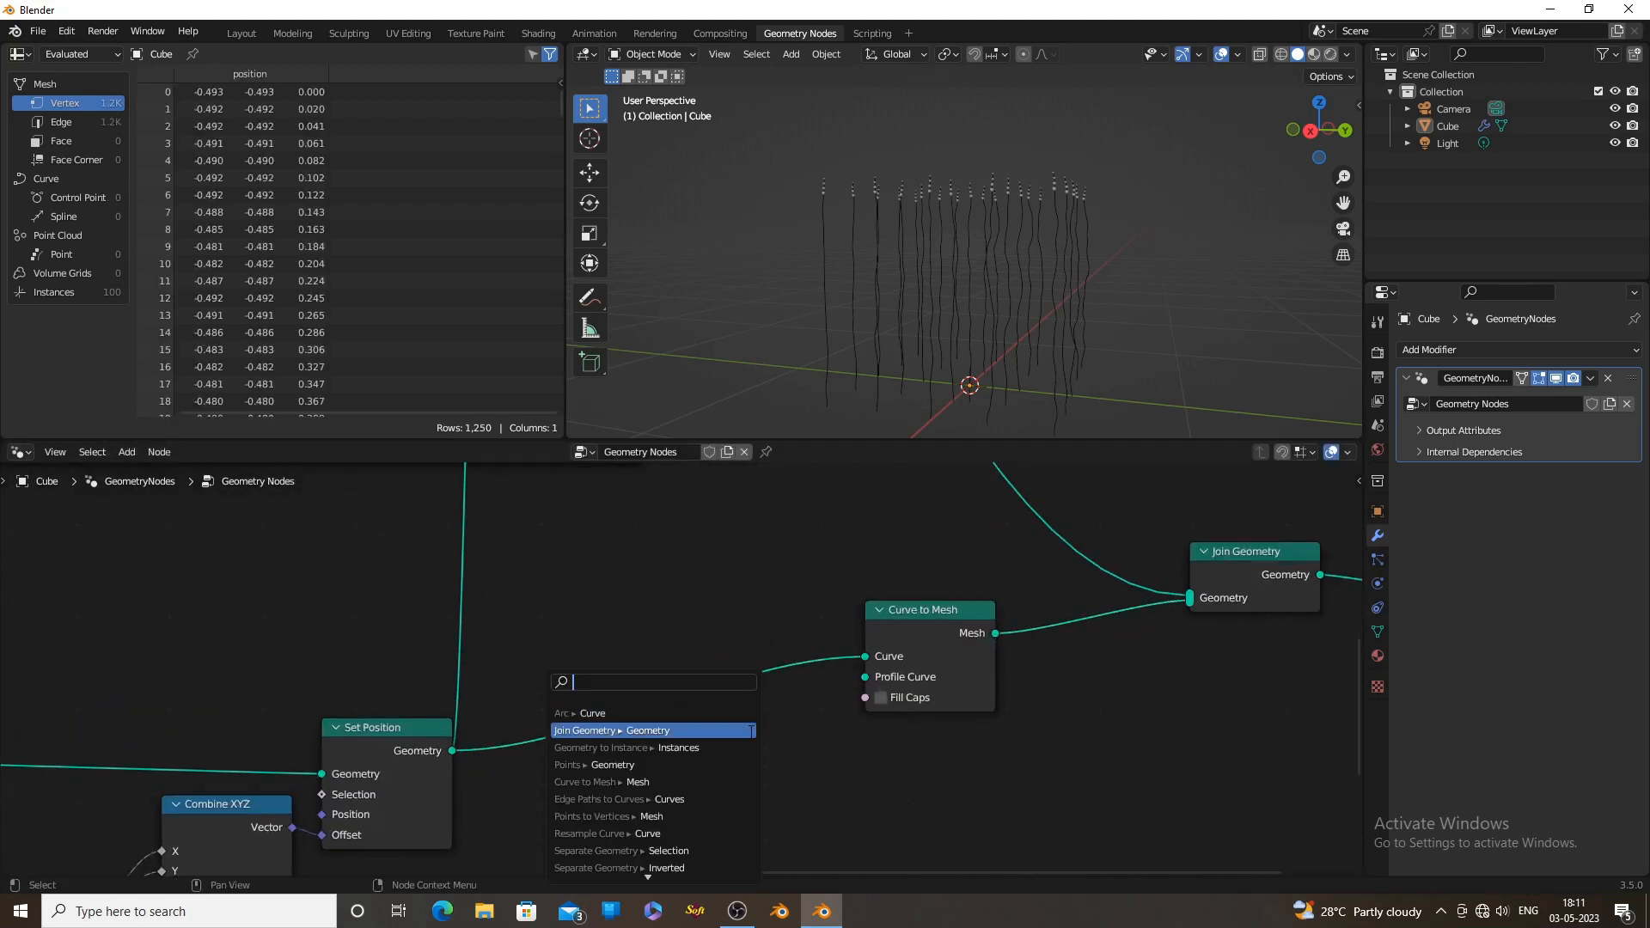
text(ci)
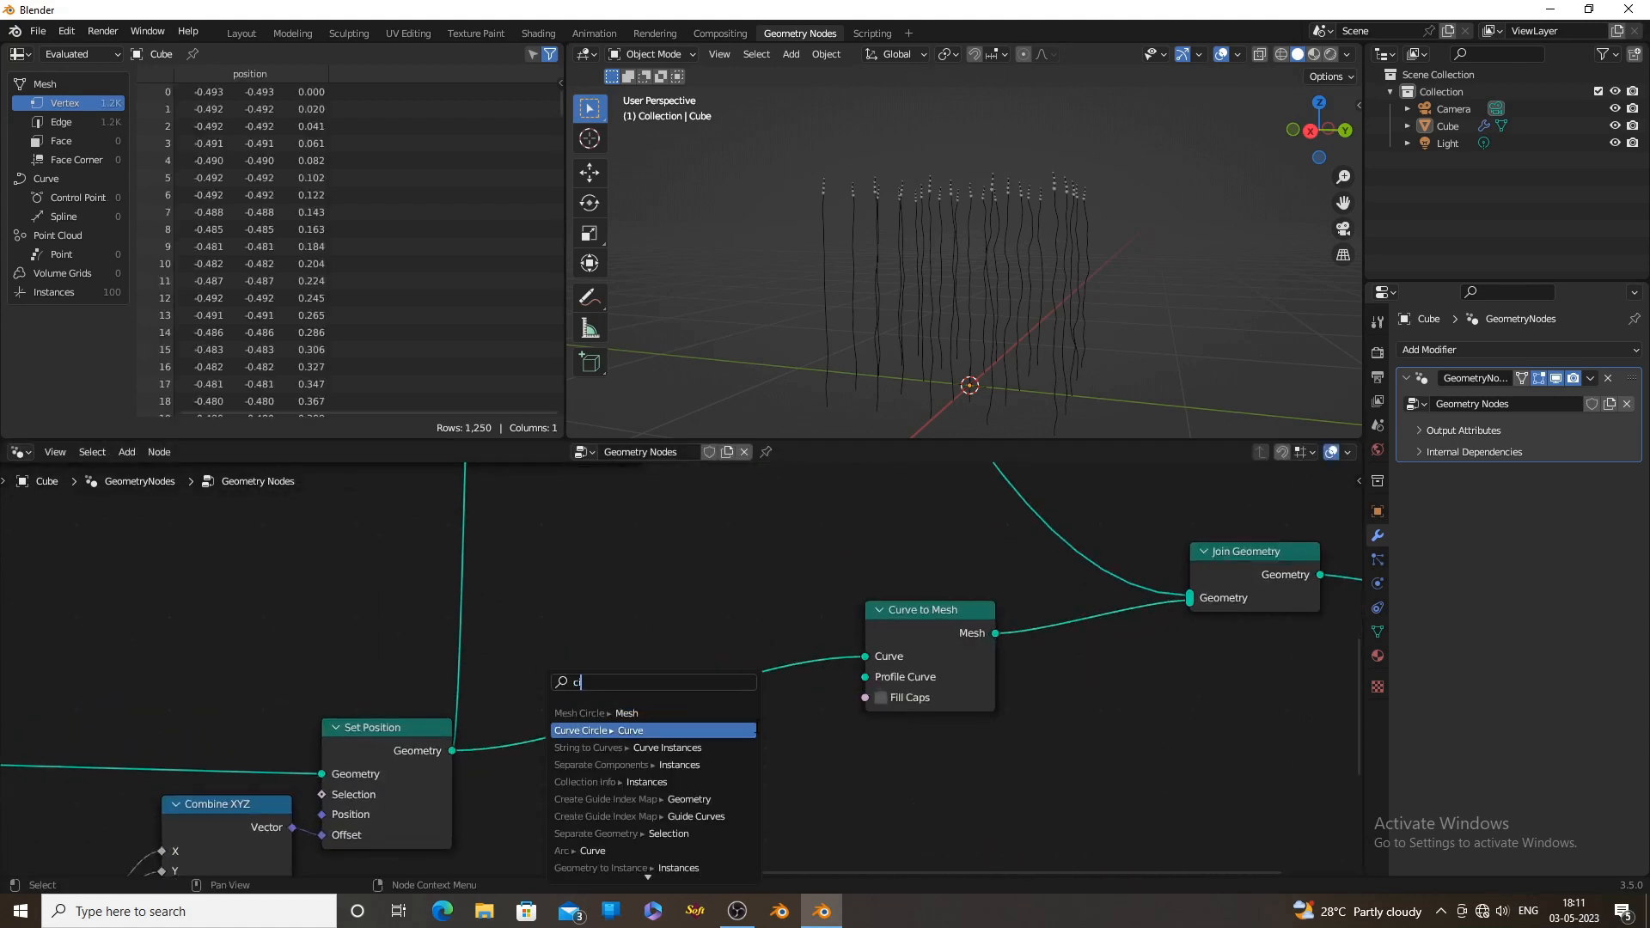
text(r)
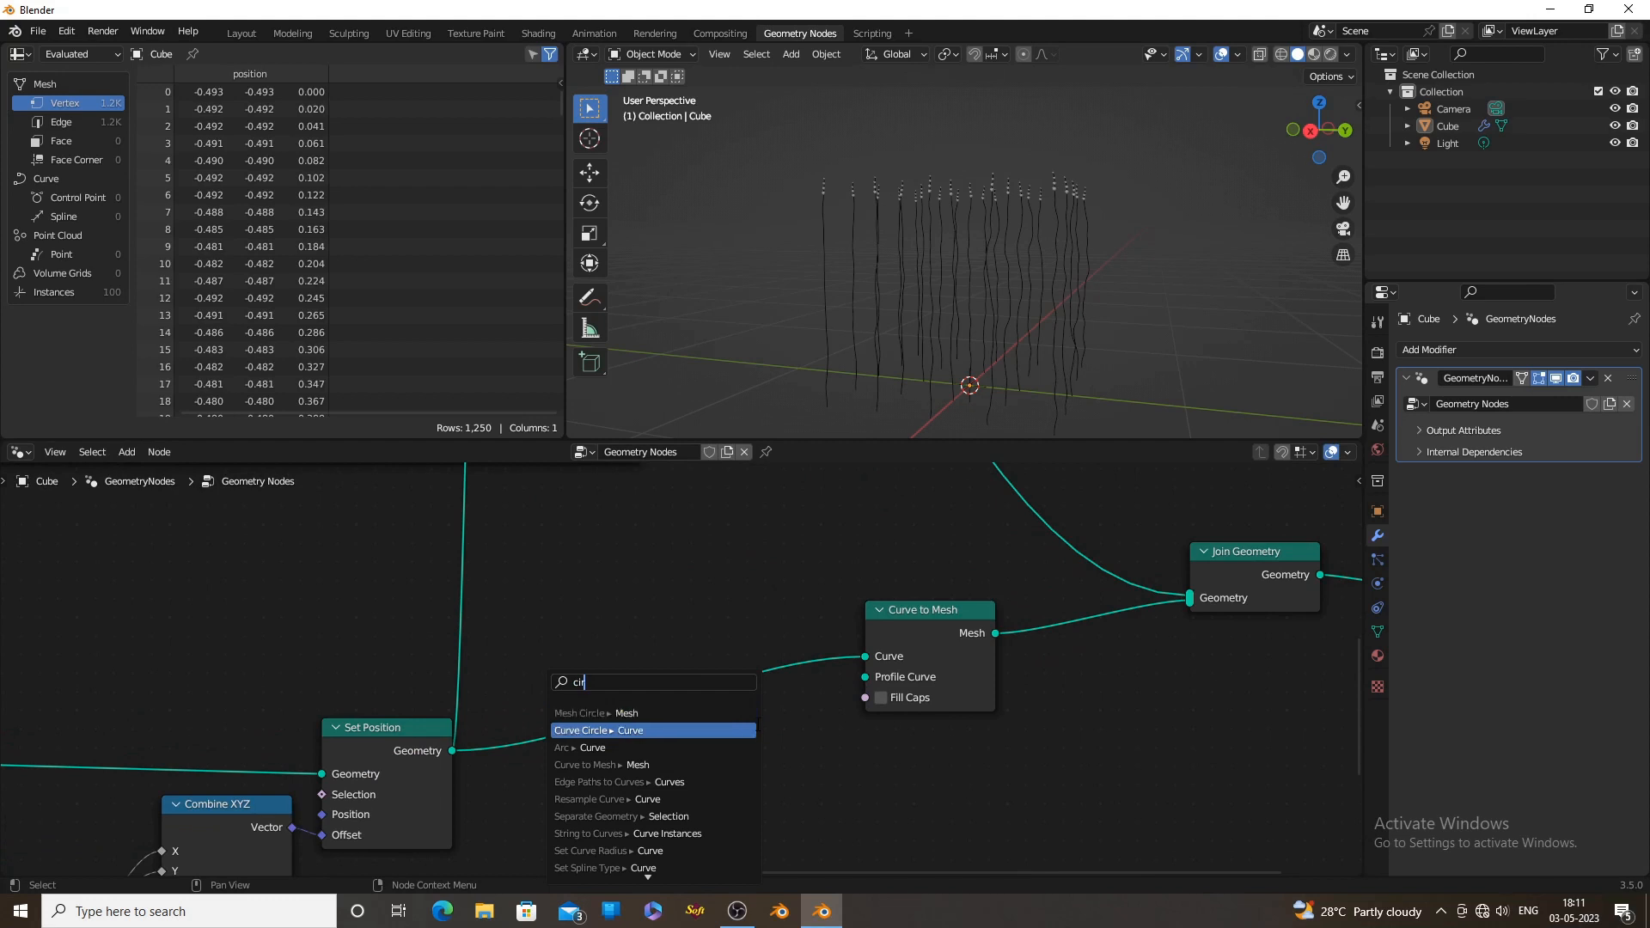
click(689, 730)
scroll(963, 401, down, 6)
middle_drag(976, 370, 992, 407)
scroll(991, 407, up, 4)
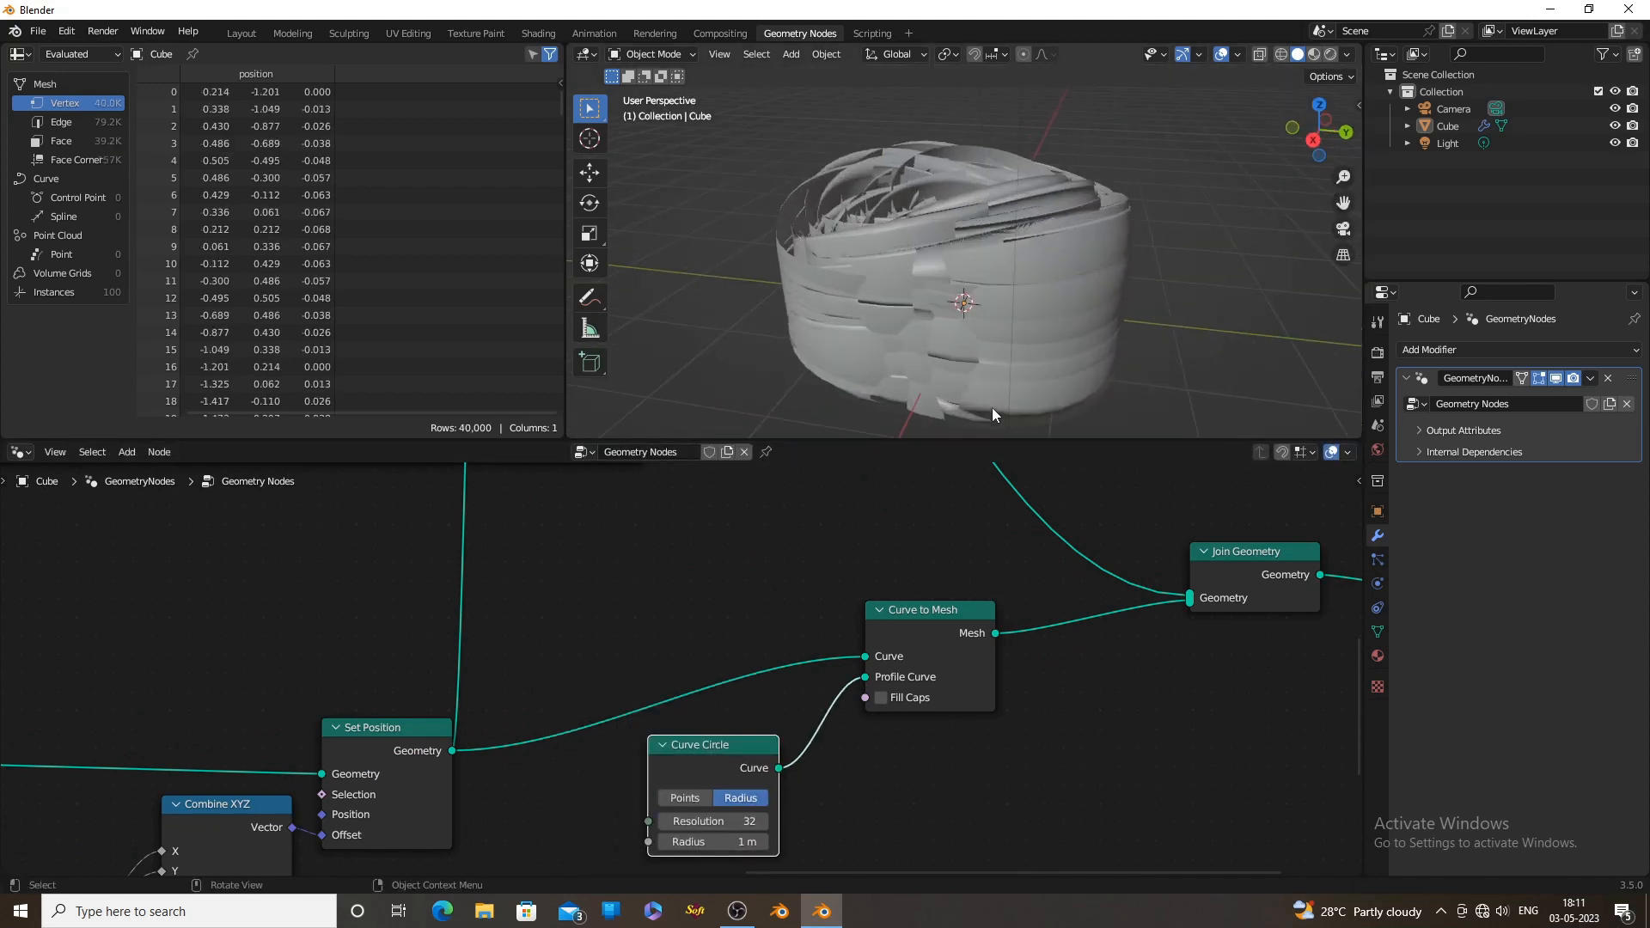
Set the Curve Circle's Resolution to 12 and its Radius to 0.03 m
middle_drag(849, 758, 942, 613)
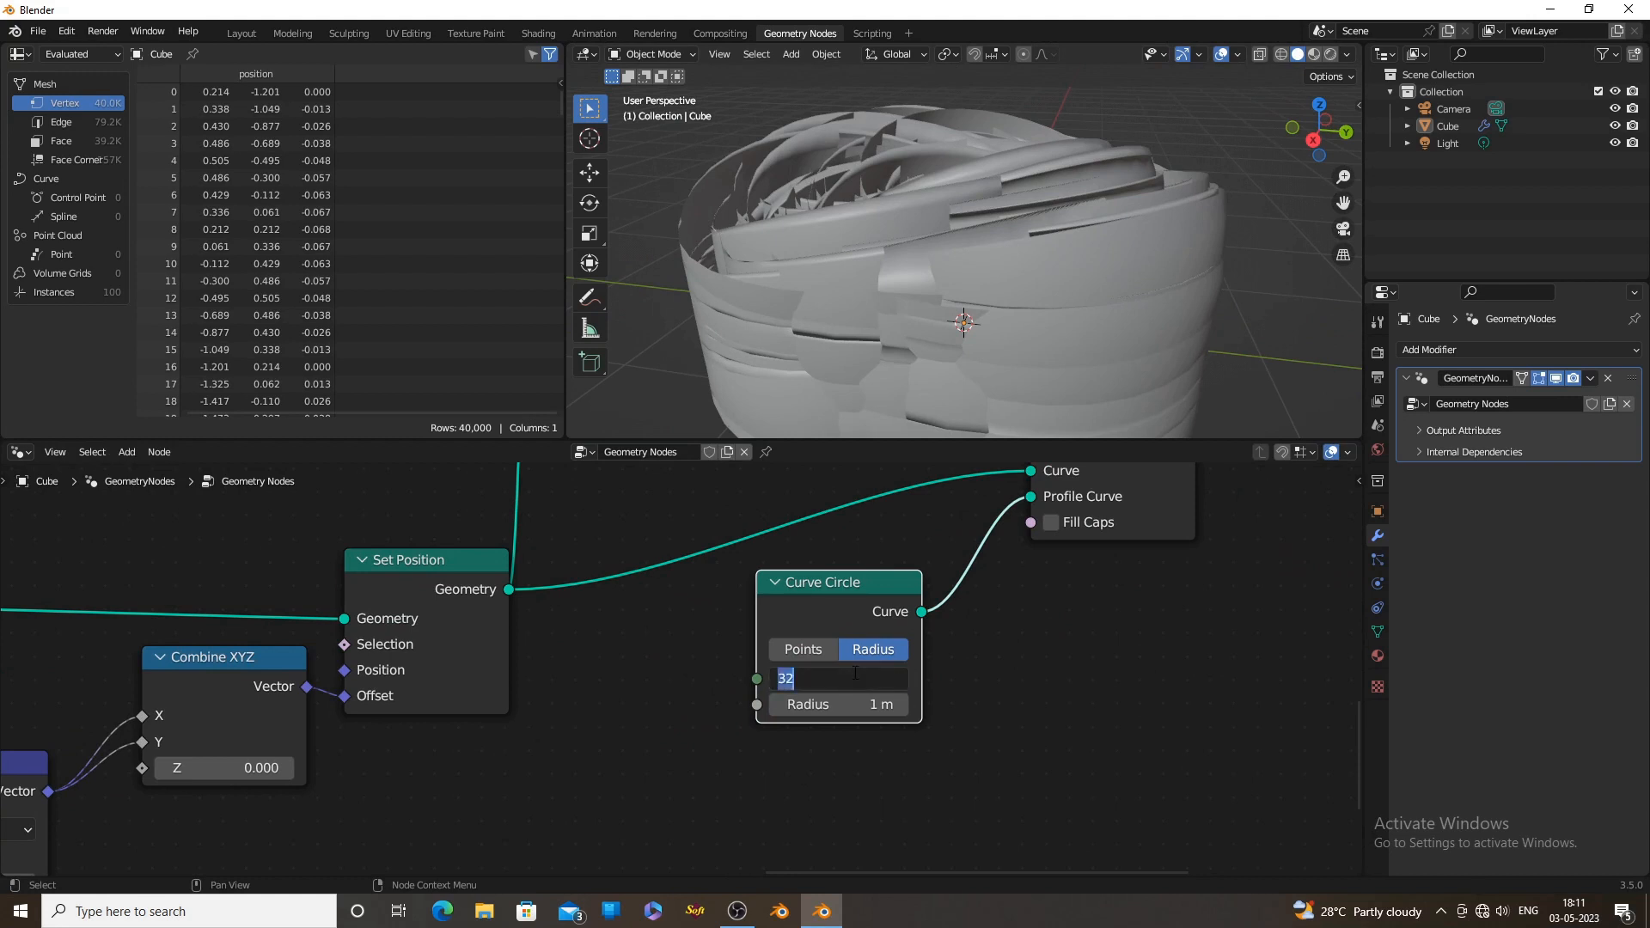
key(Return)
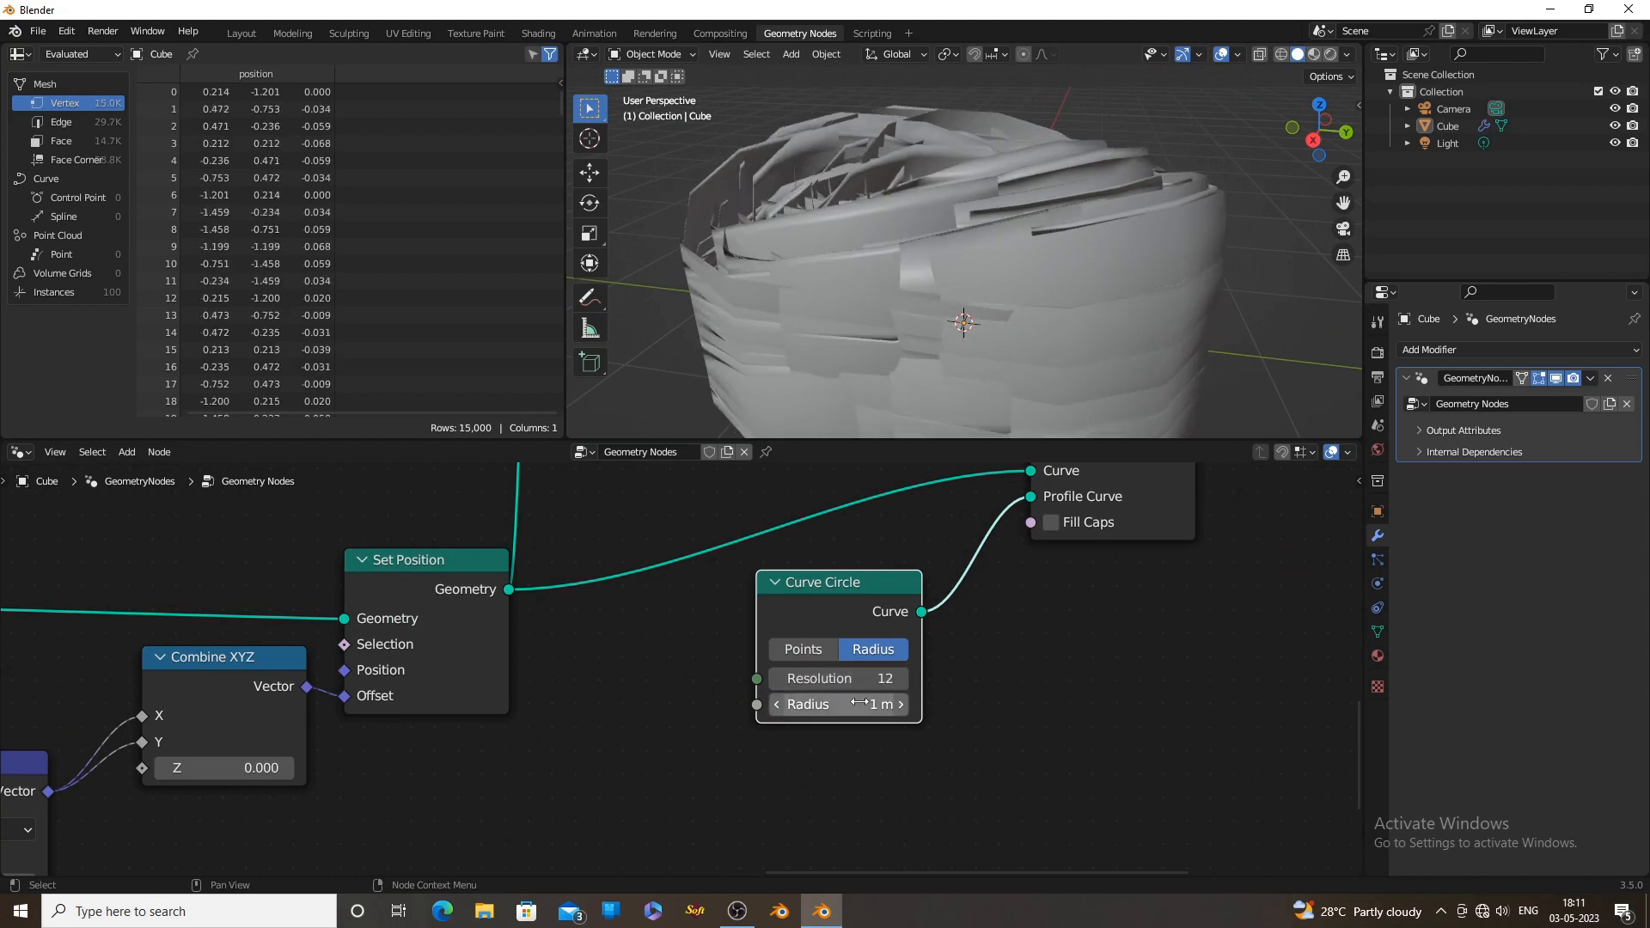
drag(839, 704, 755, 705)
scroll(968, 331, up, 4)
middle_drag(968, 368, 967, 326)
scroll(925, 631, down, 2)
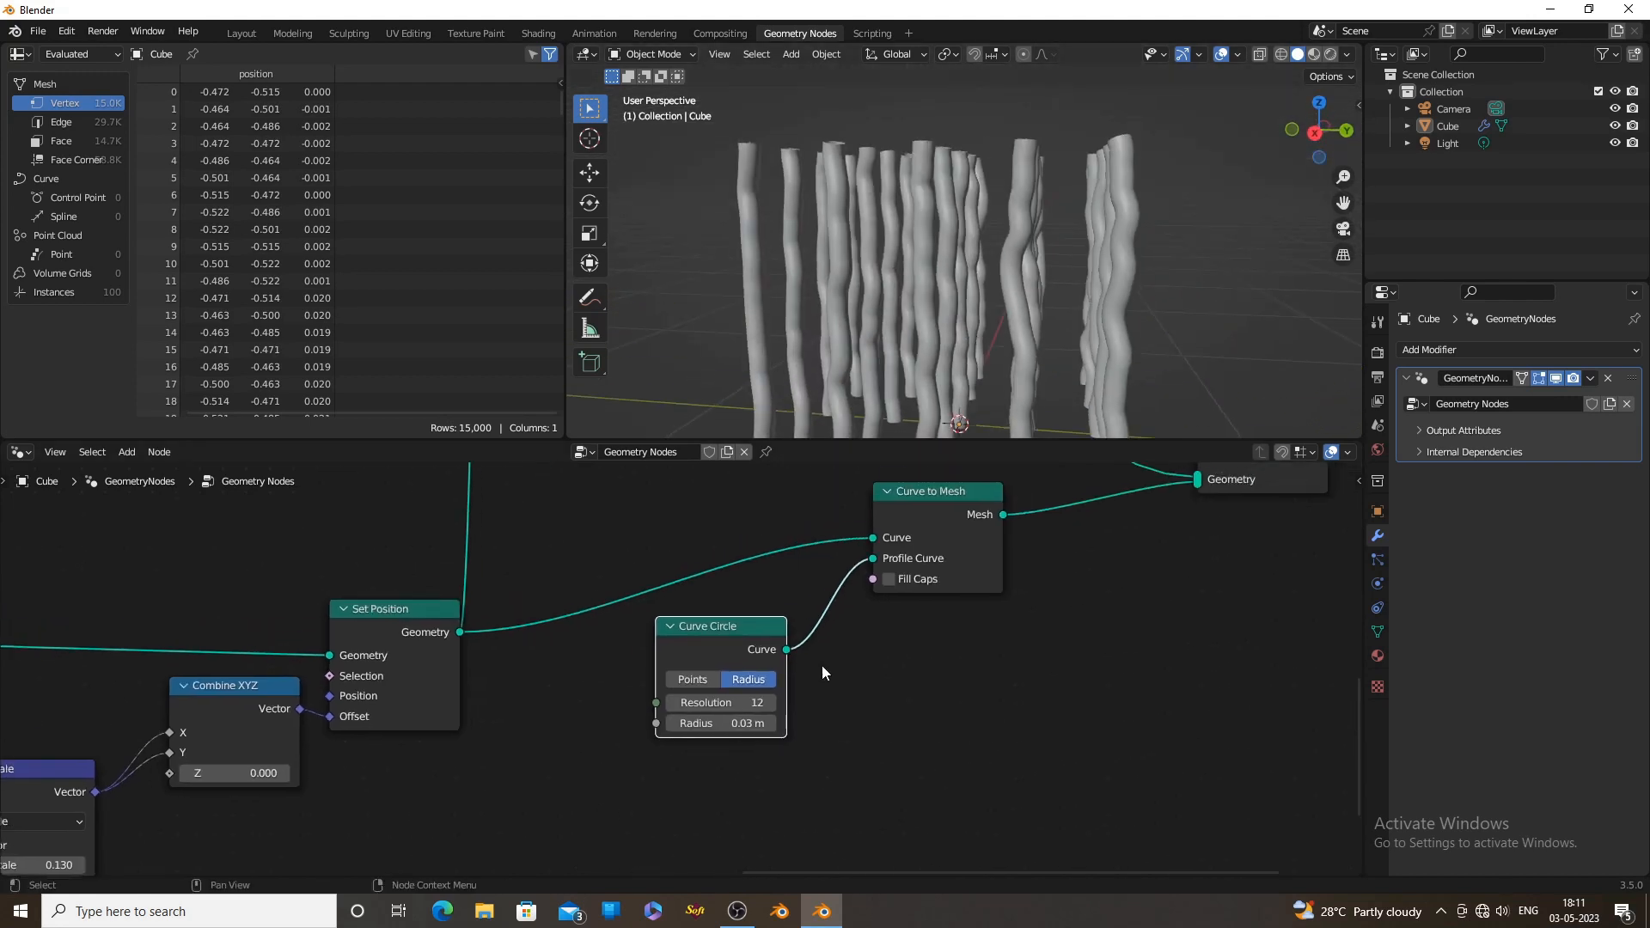
Place the Curve Circle node beneath Curve to Mesh and insert a Set Curve Radius node between Set Position and Curve to Mesh
drag(722, 625, 942, 613)
middle_drag(765, 646, 769, 733)
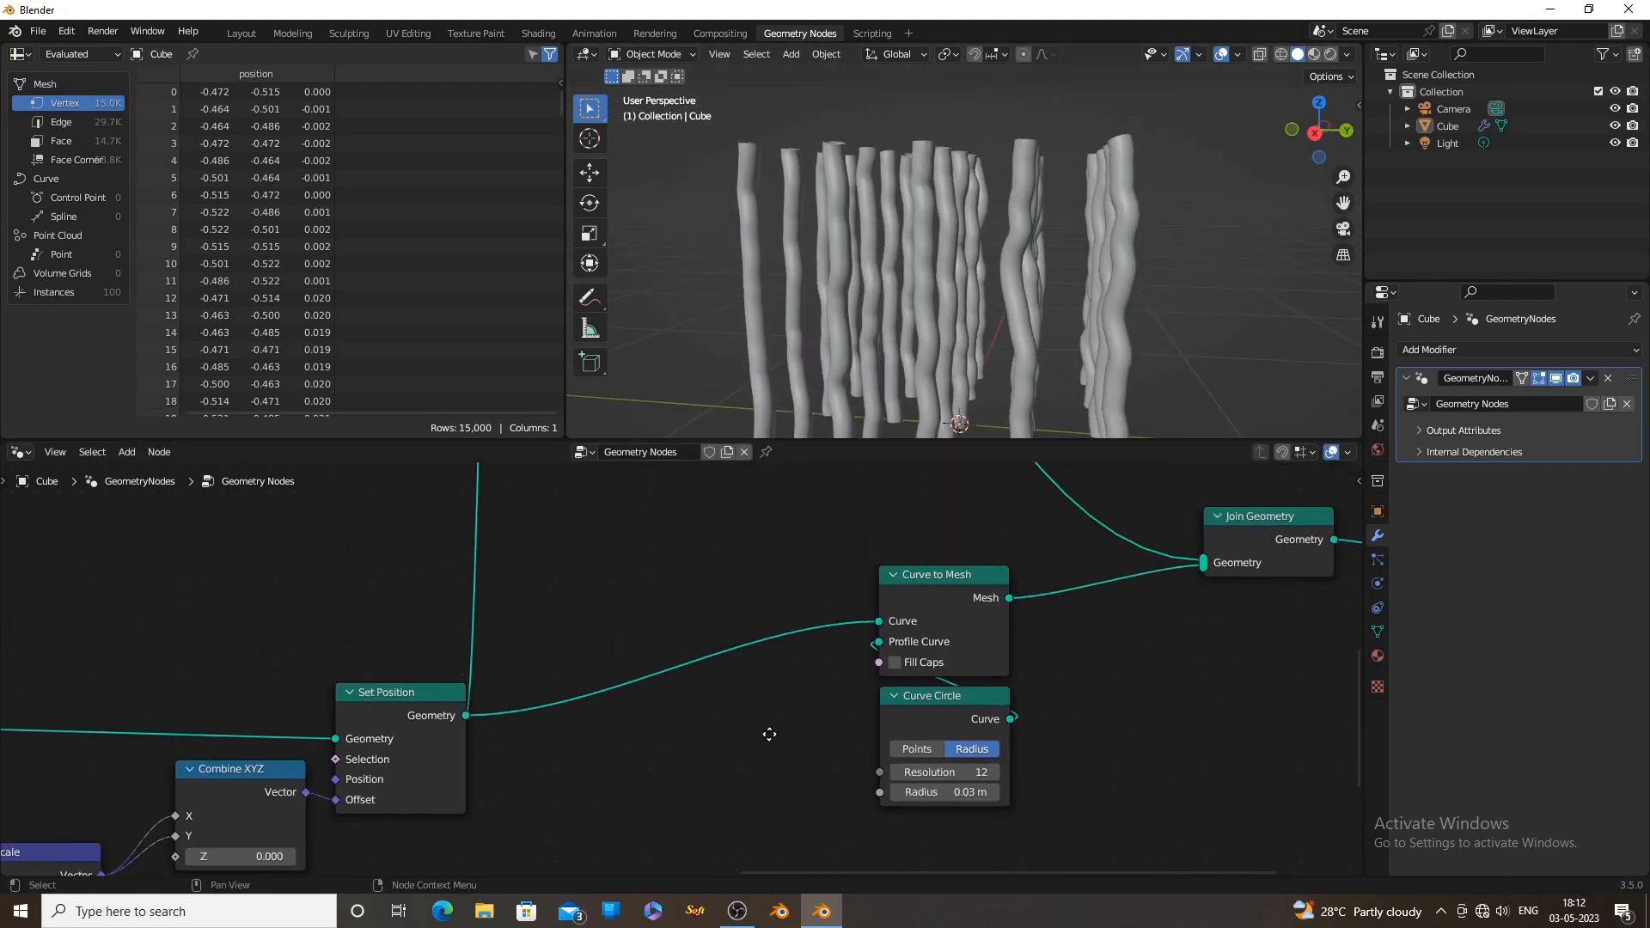
scroll(769, 734, up, 1)
key(shift+a)
click(746, 565)
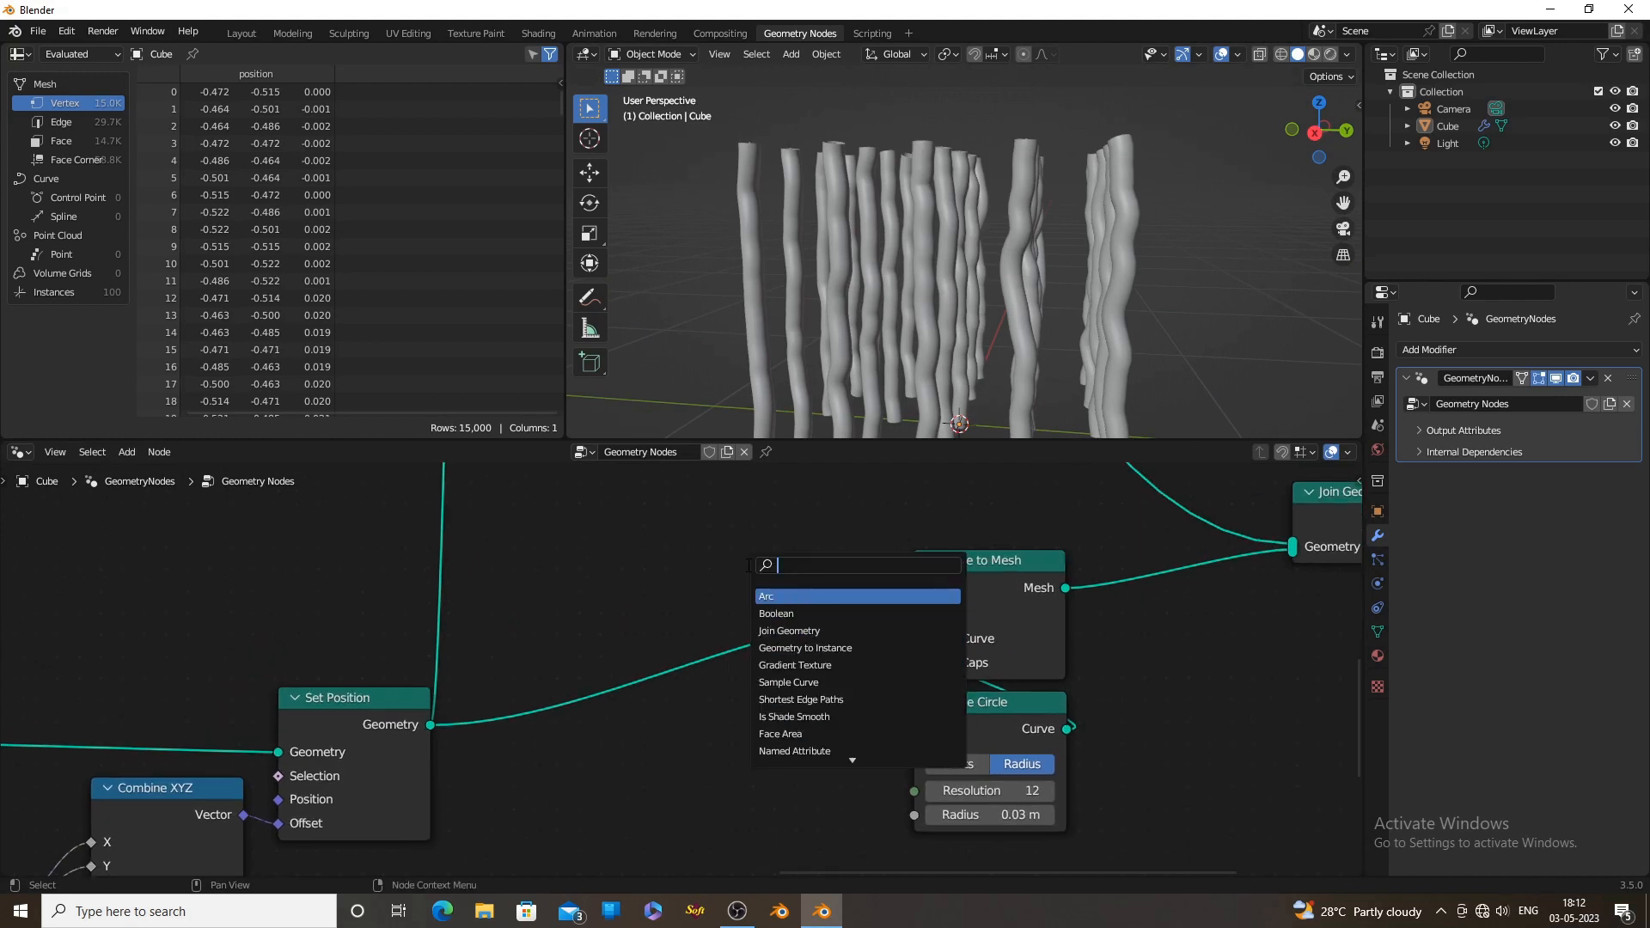
text(set)
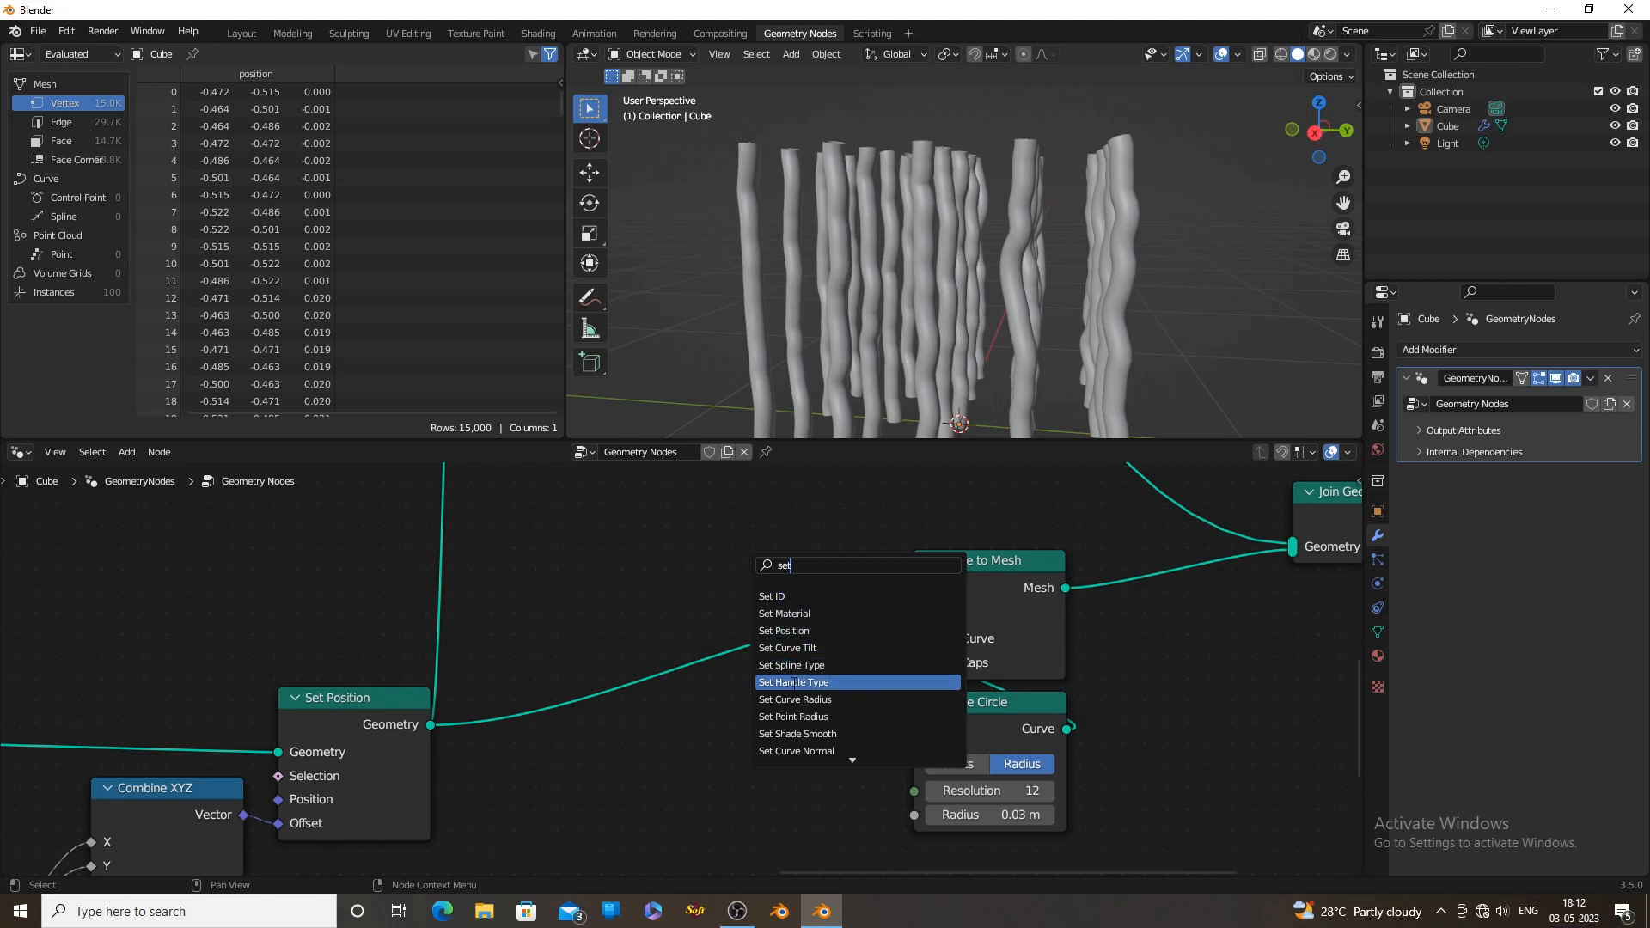
click(794, 700)
click(760, 739)
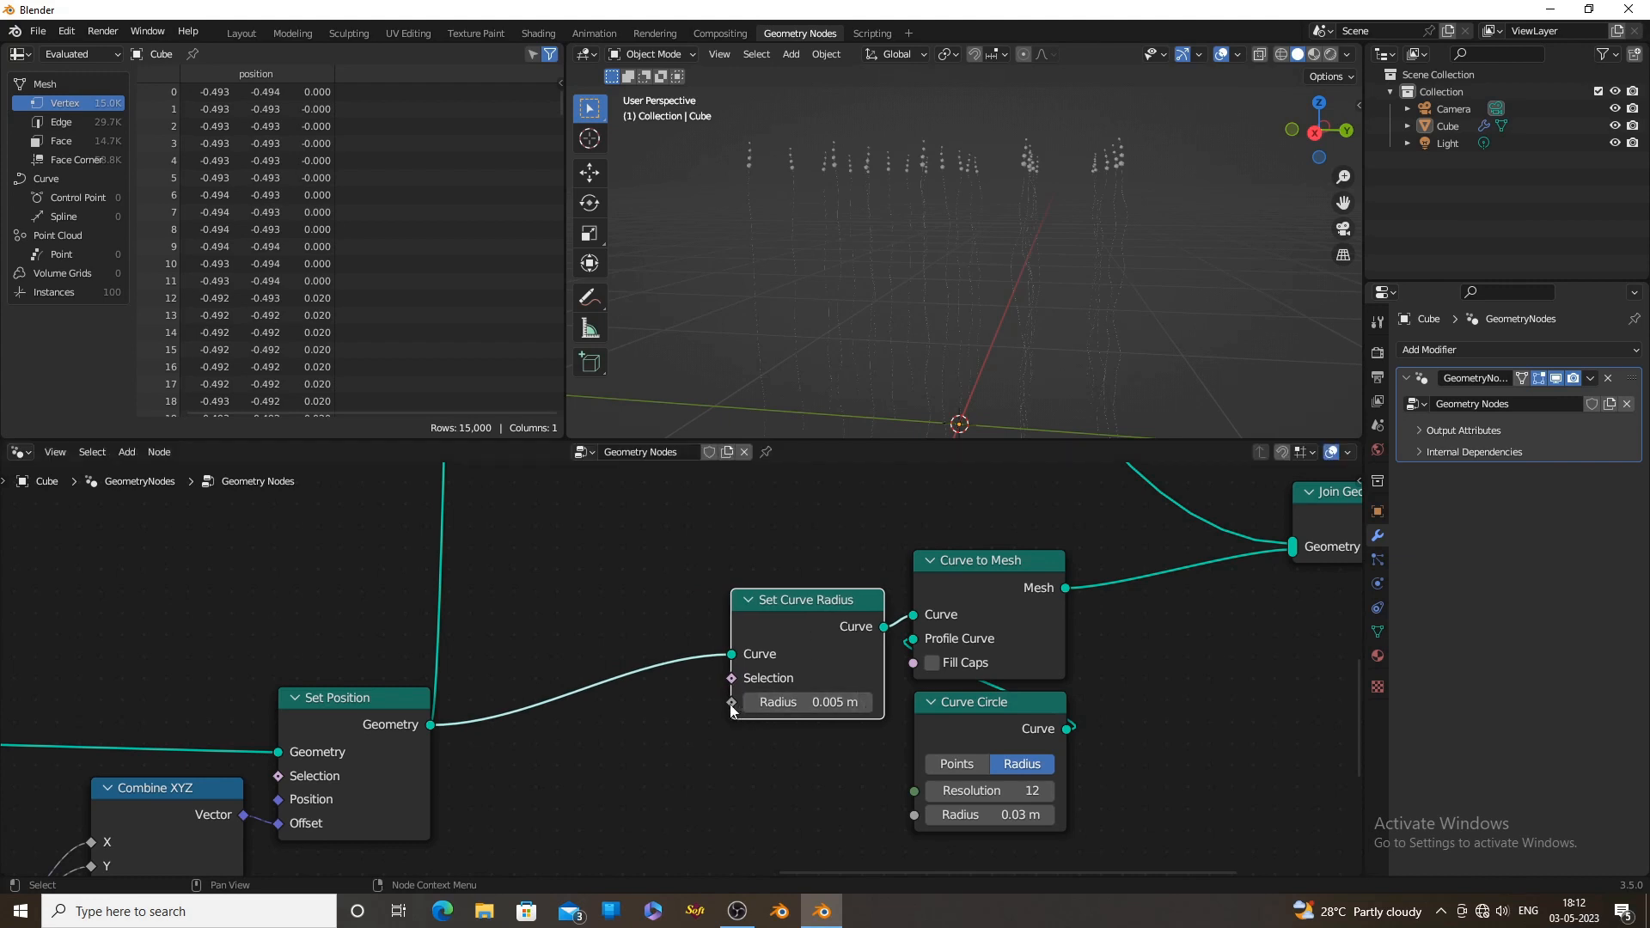
Drive the Set Curve Radius node's Radius with the Factor output of a new Spline Parameter node
drag(731, 702, 550, 683)
text(para)
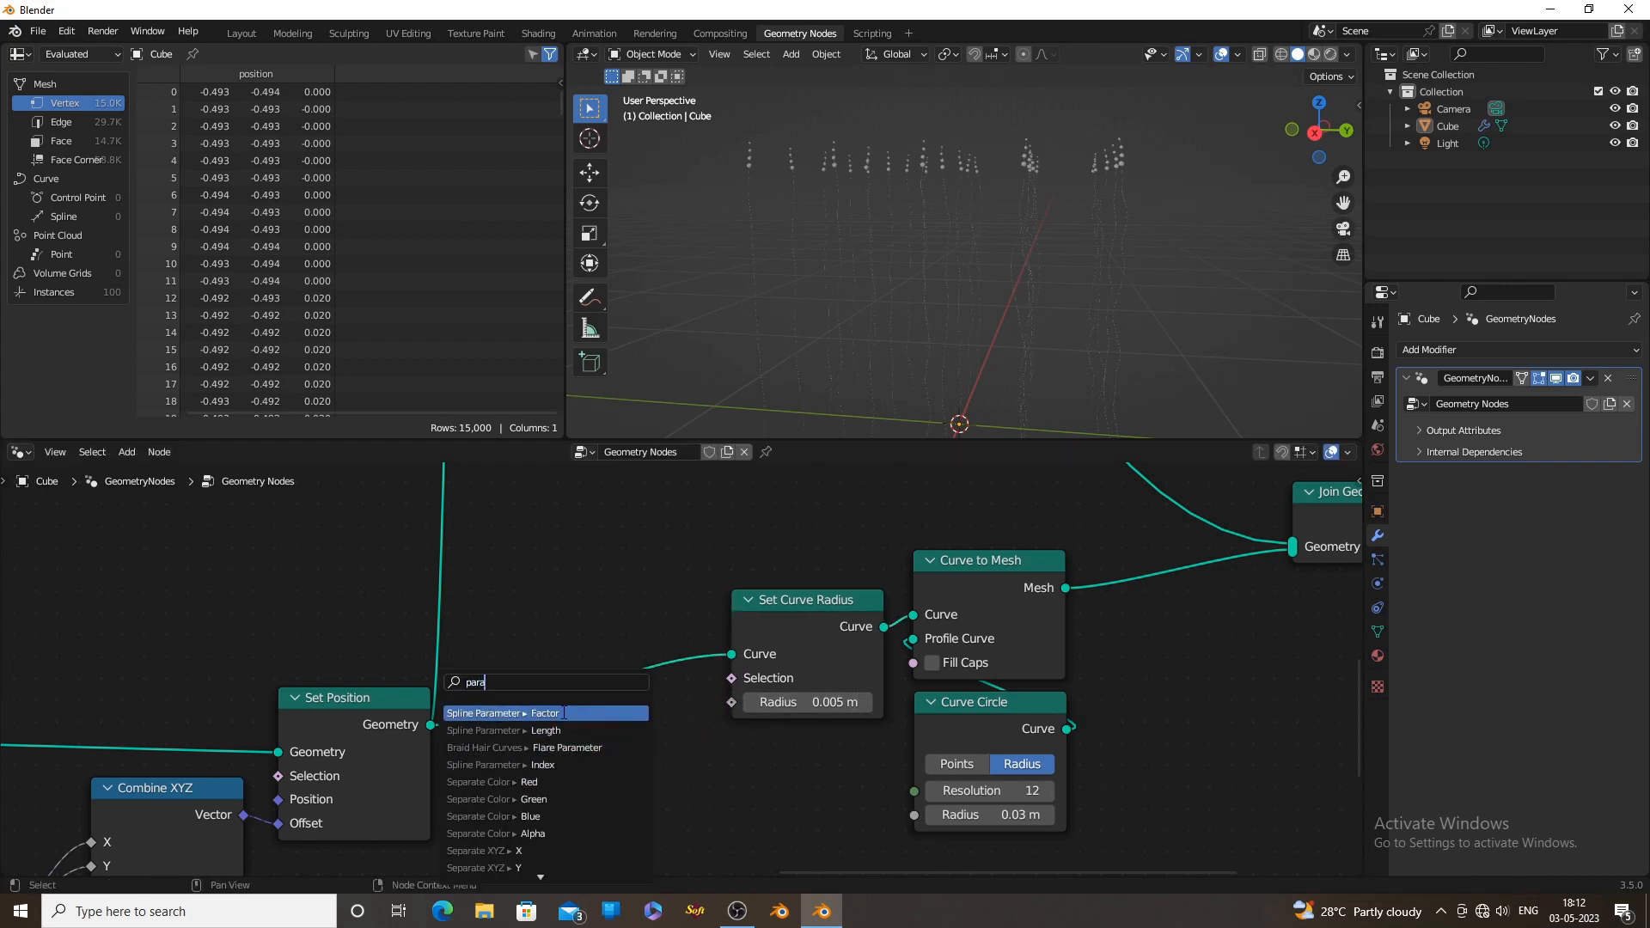
key(Return)
scroll(1014, 306, down, 4)
middle_drag(1014, 305, 961, 292)
scroll(1052, 352, up, 4)
scroll(988, 305, down, 3)
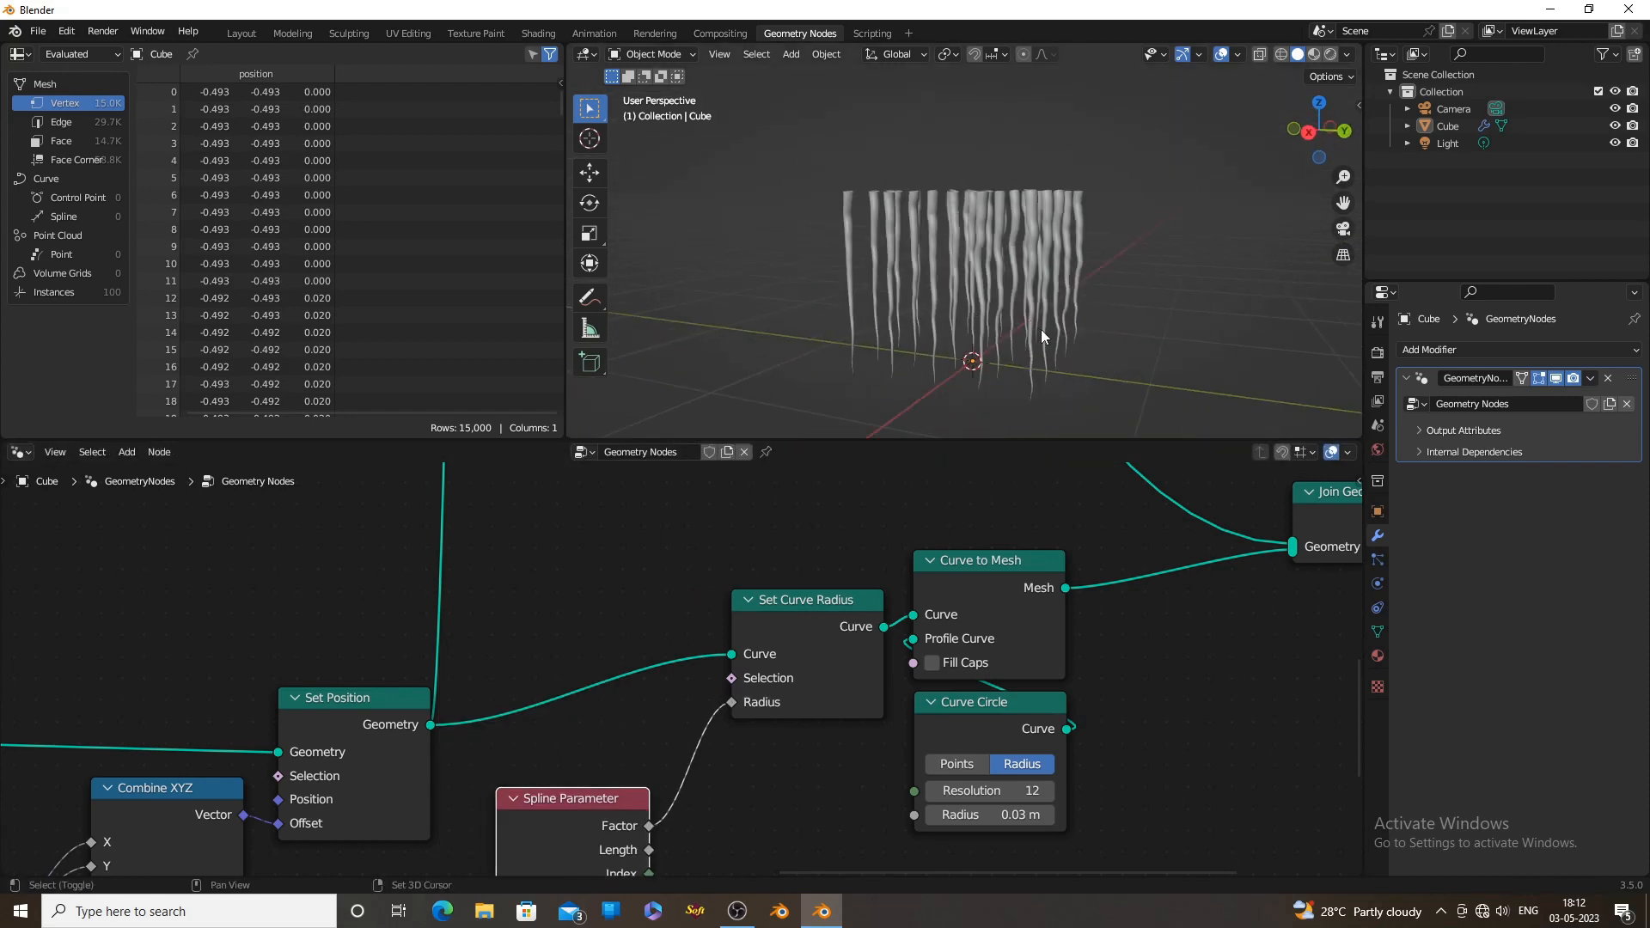
middle_drag(1040, 328, 988, 430)
middle_drag(739, 782, 777, 747)
scroll(777, 746, down, 1)
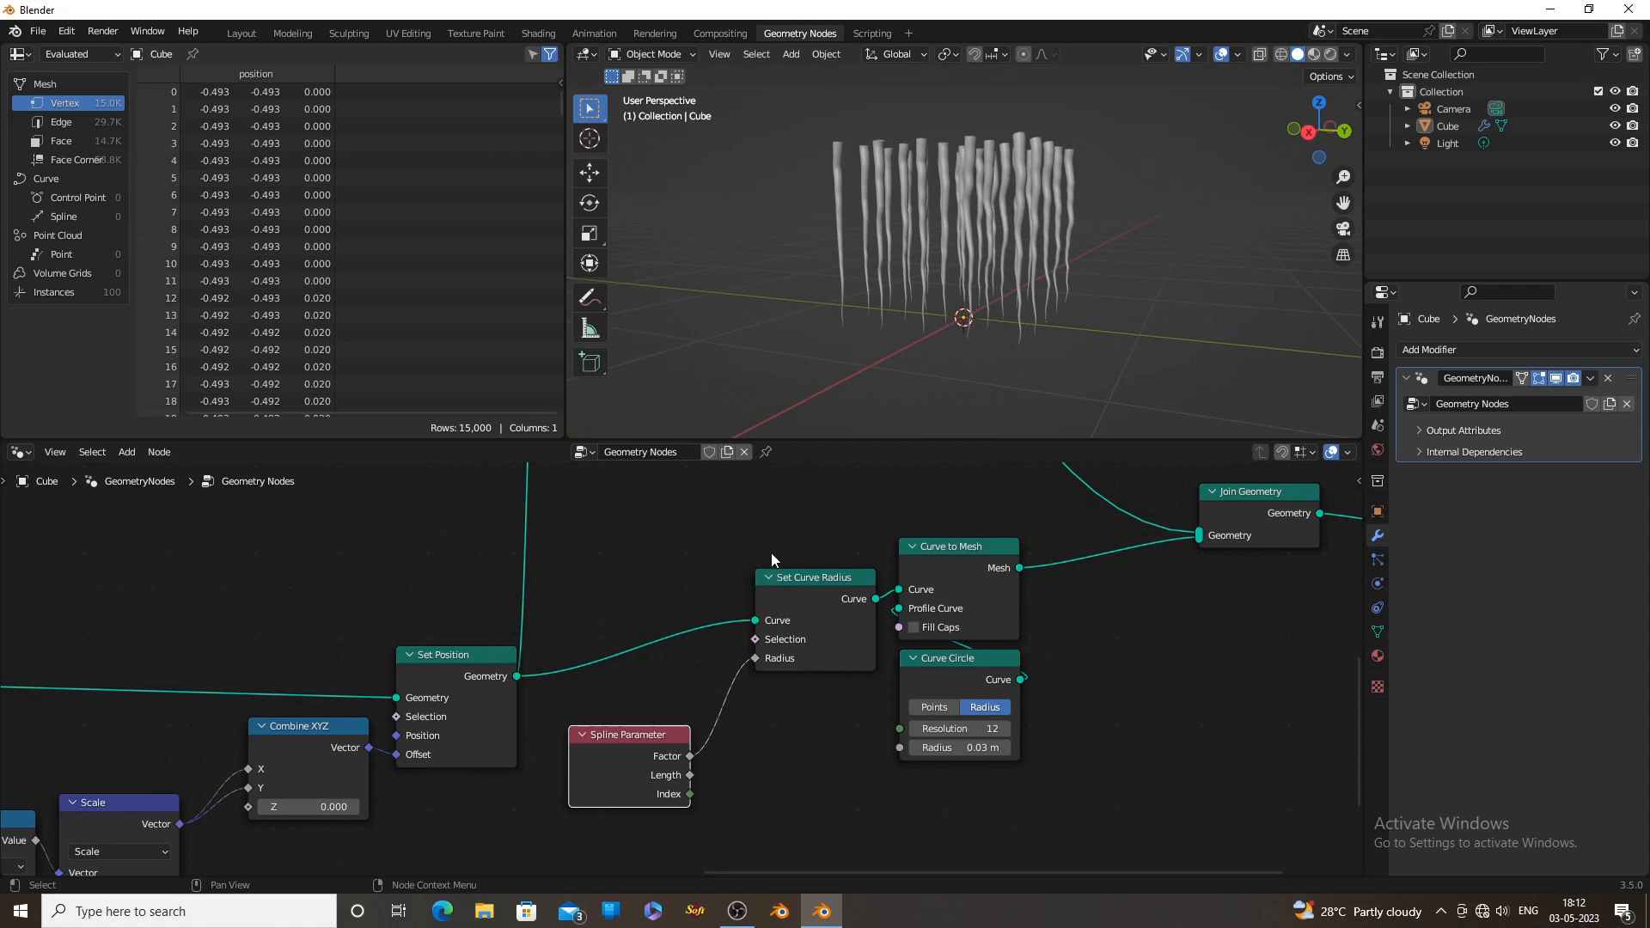
Make room in the node tree and insert a Map Range node between Spline Parameter's Factor and the Set Curve Radius node's Radius
drag(771, 548, 1016, 773)
drag(999, 606, 1170, 585)
click(771, 670)
key(shift+a)
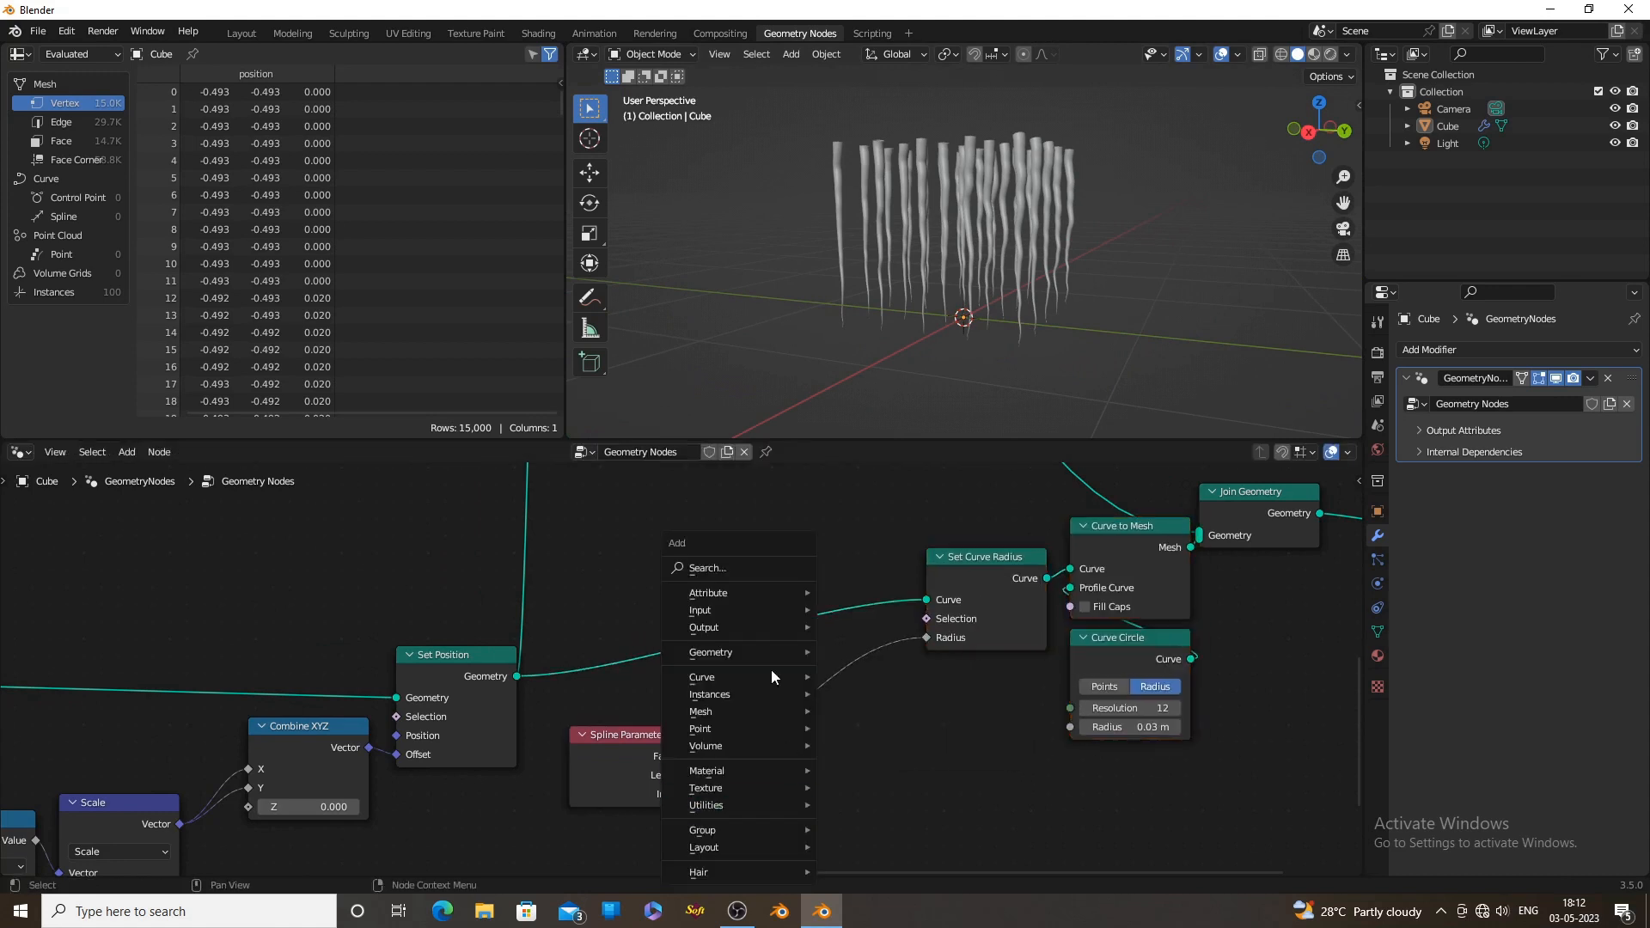
click(746, 568)
text(m)
click(774, 596)
click(785, 698)
middle_drag(844, 805, 889, 744)
scroll(890, 744, up, 4)
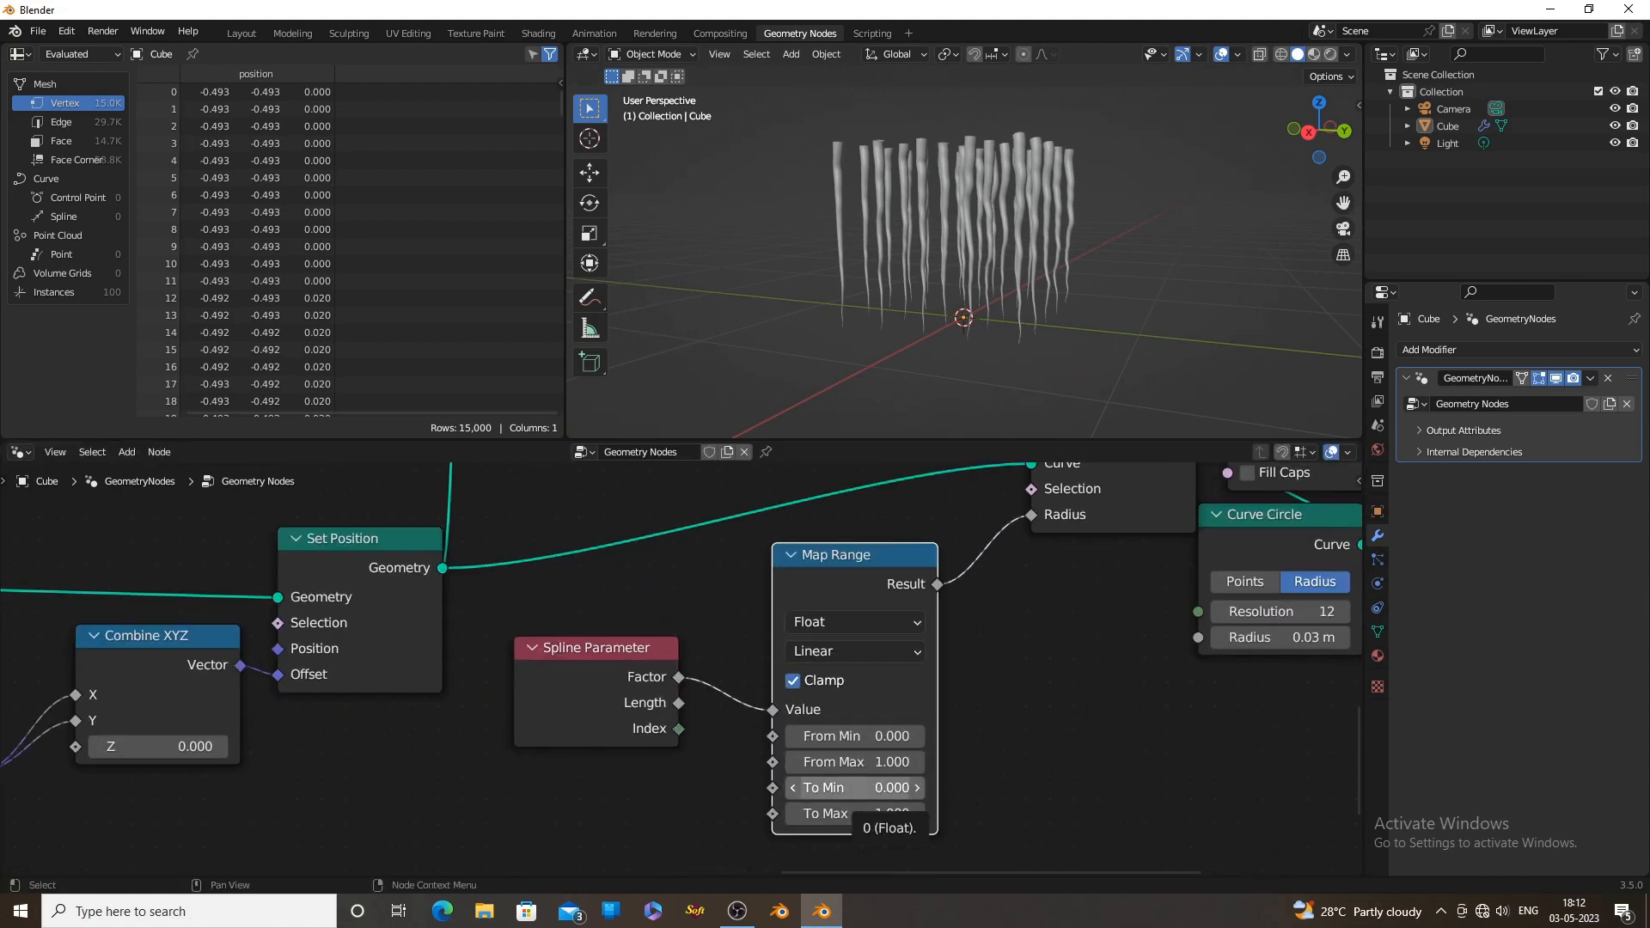
Set the new Map Range node's To Min to 1 and To Max to 0.02 so the tubes taper toward their tips
click(884, 788)
text(1)
click(875, 814)
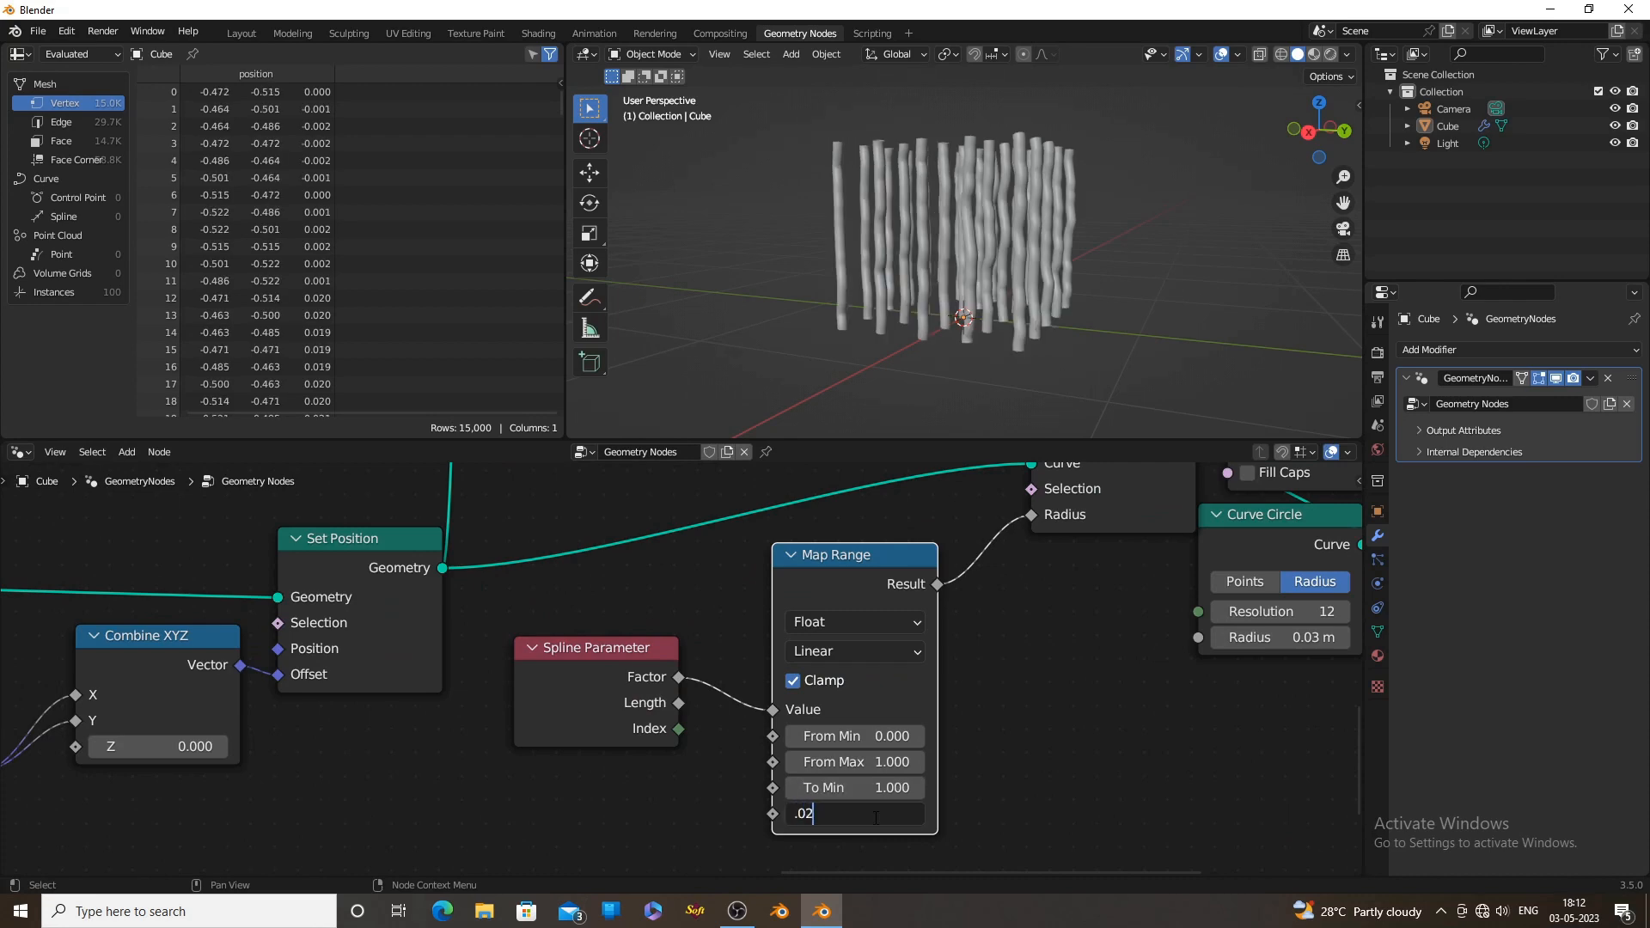
text(.02)
key(Return)
scroll(967, 232, up, 8)
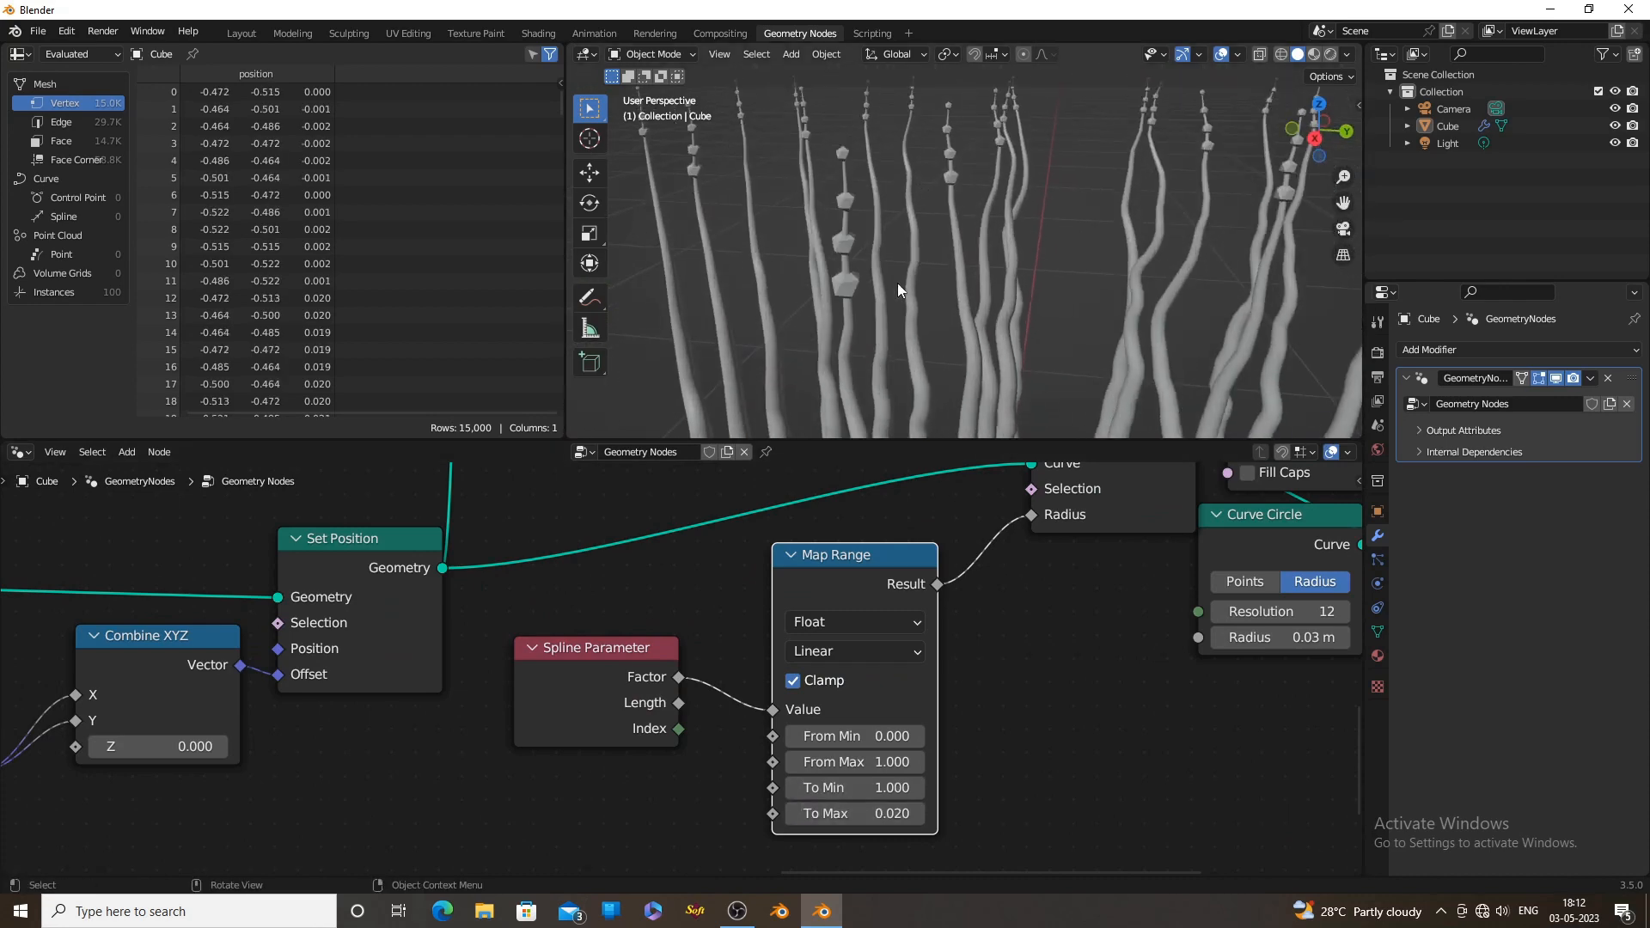
scroll(897, 281, up, 1)
drag(875, 814, 894, 814)
Examine the tapered tubes and their spheres in the viewport from close up and farther away
scroll(1013, 352, down, 4)
scroll(930, 323, up, 3)
mouse_move(1012, 353)
middle_down()
mouse_move(930, 322)
mouse_move(1024, 323)
middle_up()
scroll(930, 322, down, 3)
scroll(945, 325, up, 4)
scroll(941, 330, down, 5)
scroll(1033, 351, up, 4)
scroll(753, 516, down, 3)
Set the Radius of the Ico Sphere node in the ico sphere frame to 0.14 m
middle_drag(753, 494, 741, 658)
scroll(653, 601, down, 4)
middle_drag(515, 550, 621, 806)
scroll(515, 688, up, 6)
scroll(870, 363, up, 2)
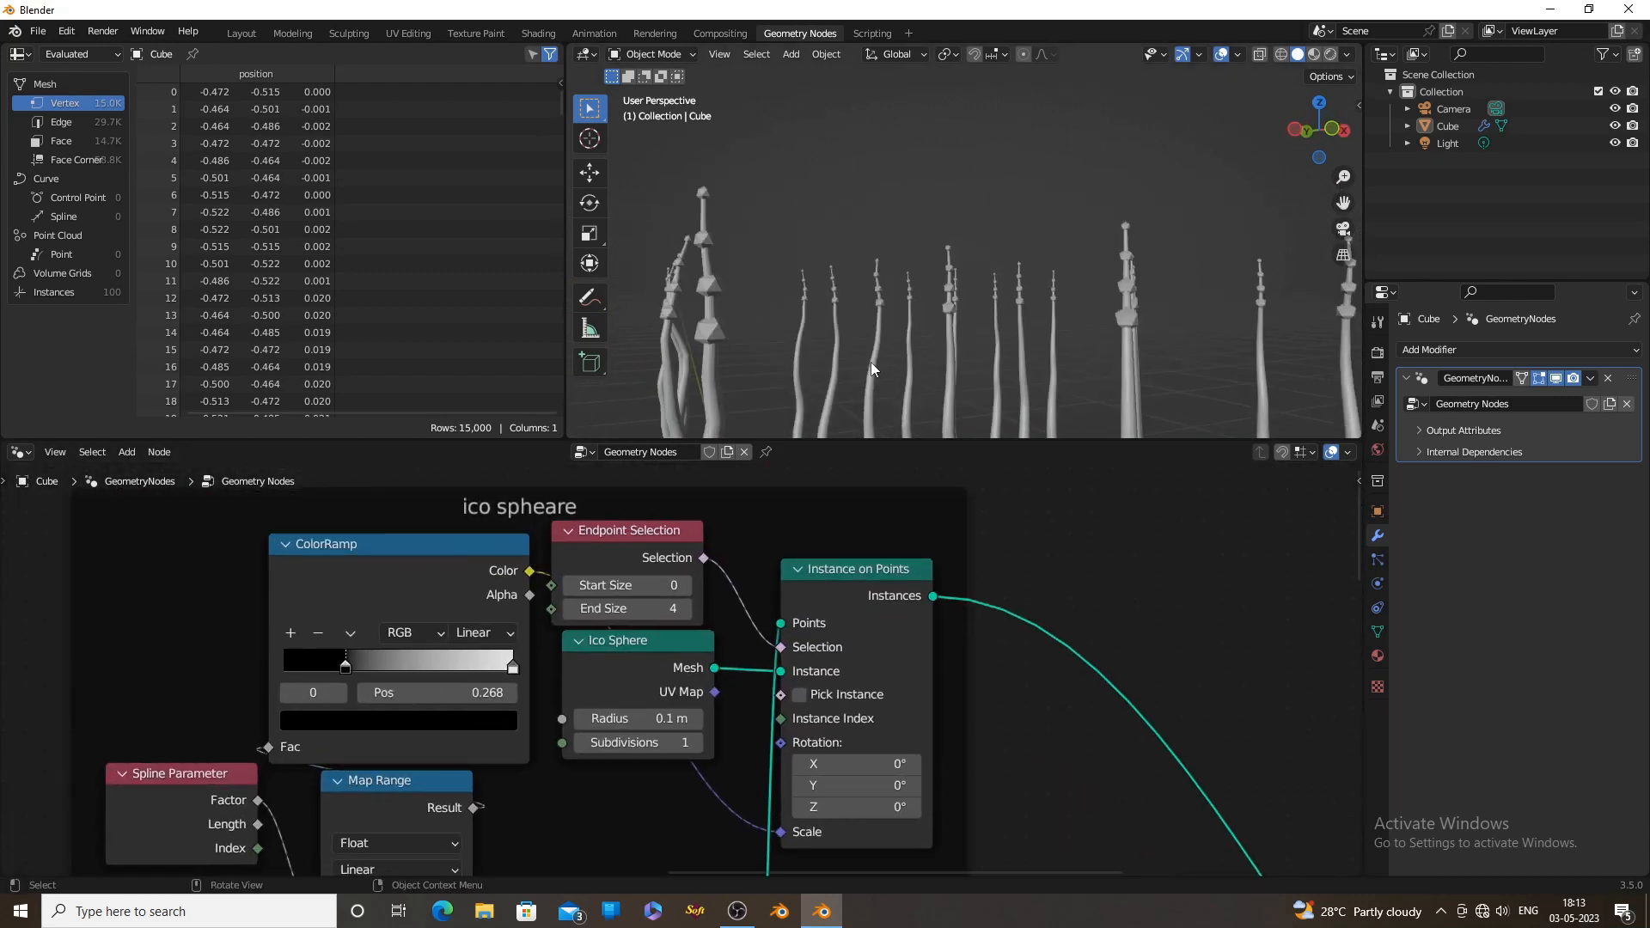
scroll(872, 369, down, 2)
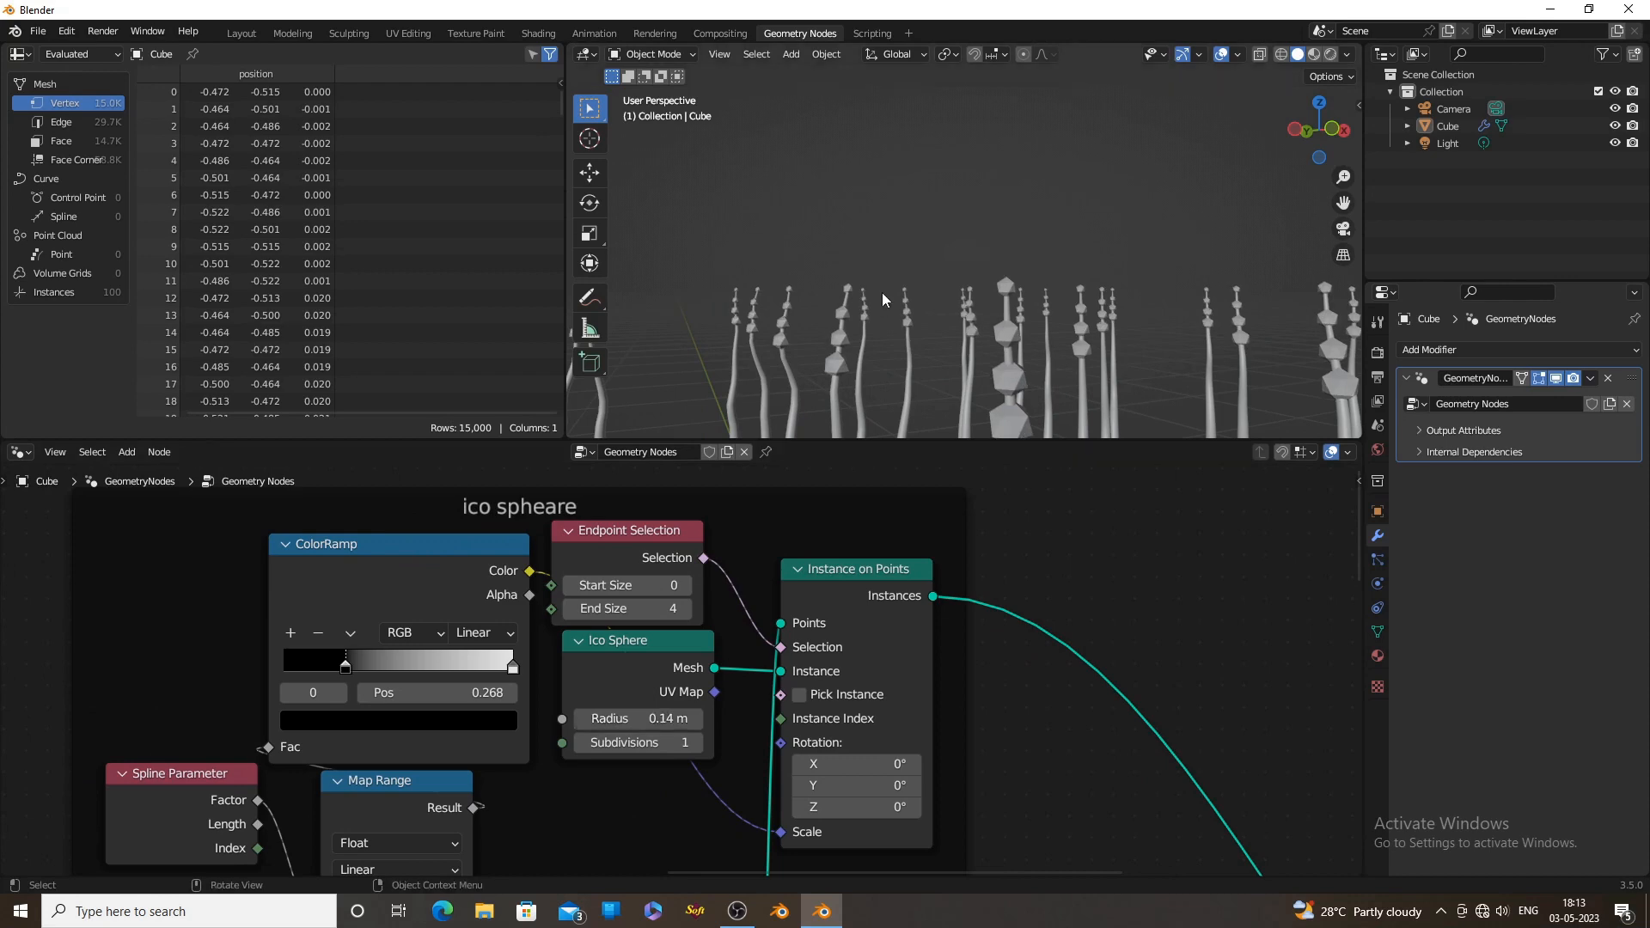
scroll(883, 300, down, 3)
Raise the Endpoint Selection node's End Size to 7 so more spheres sit along each curve's end
middle_drag(683, 613, 775, 596)
scroll(775, 595, down, 1)
click(777, 595)
middle_drag(1007, 140, 955, 157)
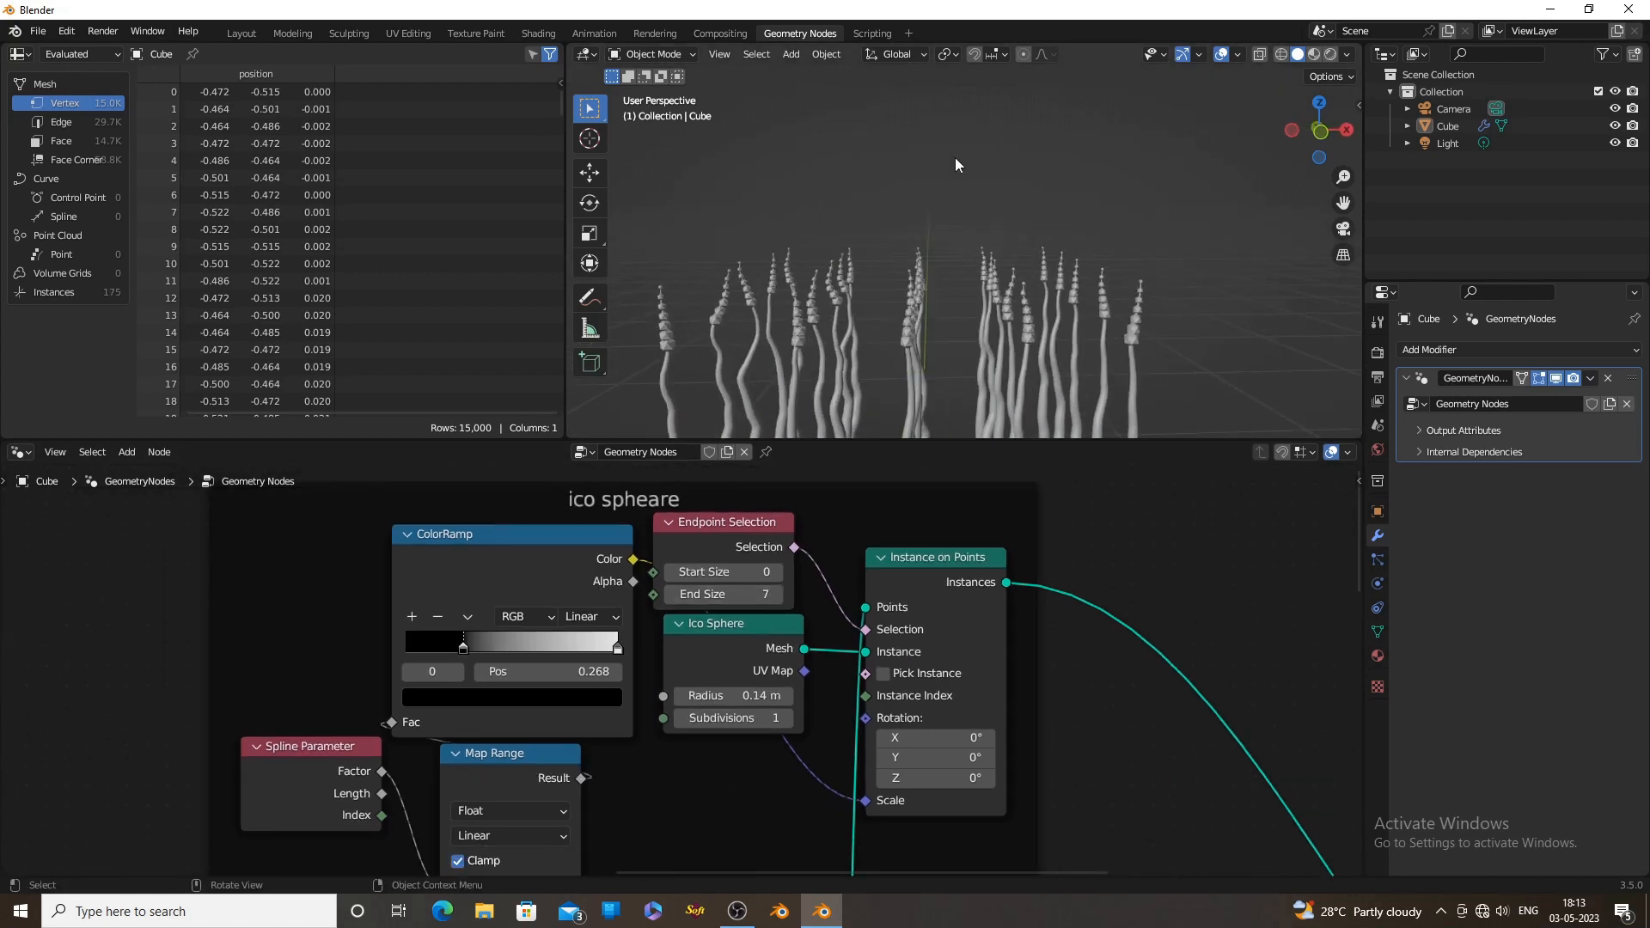
scroll(690, 679, down, 4)
middle_drag(720, 740, 824, 682)
drag(801, 594, 791, 598)
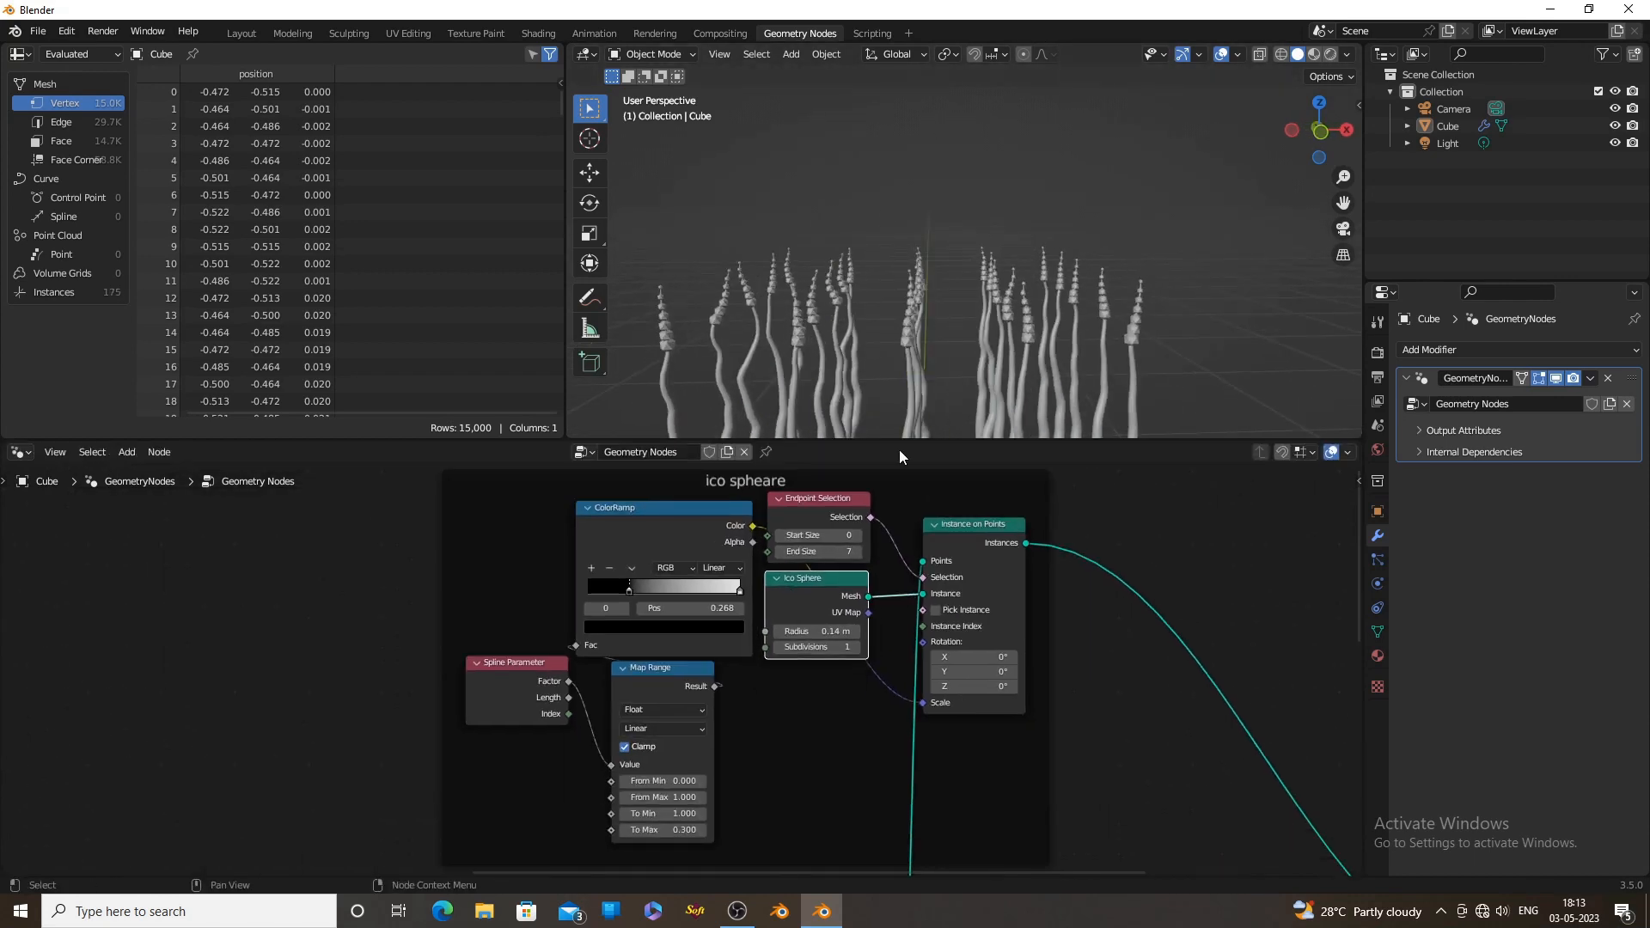
Insert a Scale Instances node on the Instances output of the sphere Instance on Points node, outside the frame
middle_drag(885, 413, 849, 317)
scroll(860, 601, down, 1)
middle_drag(860, 602, 727, 606)
scroll(1028, 359, up, 2)
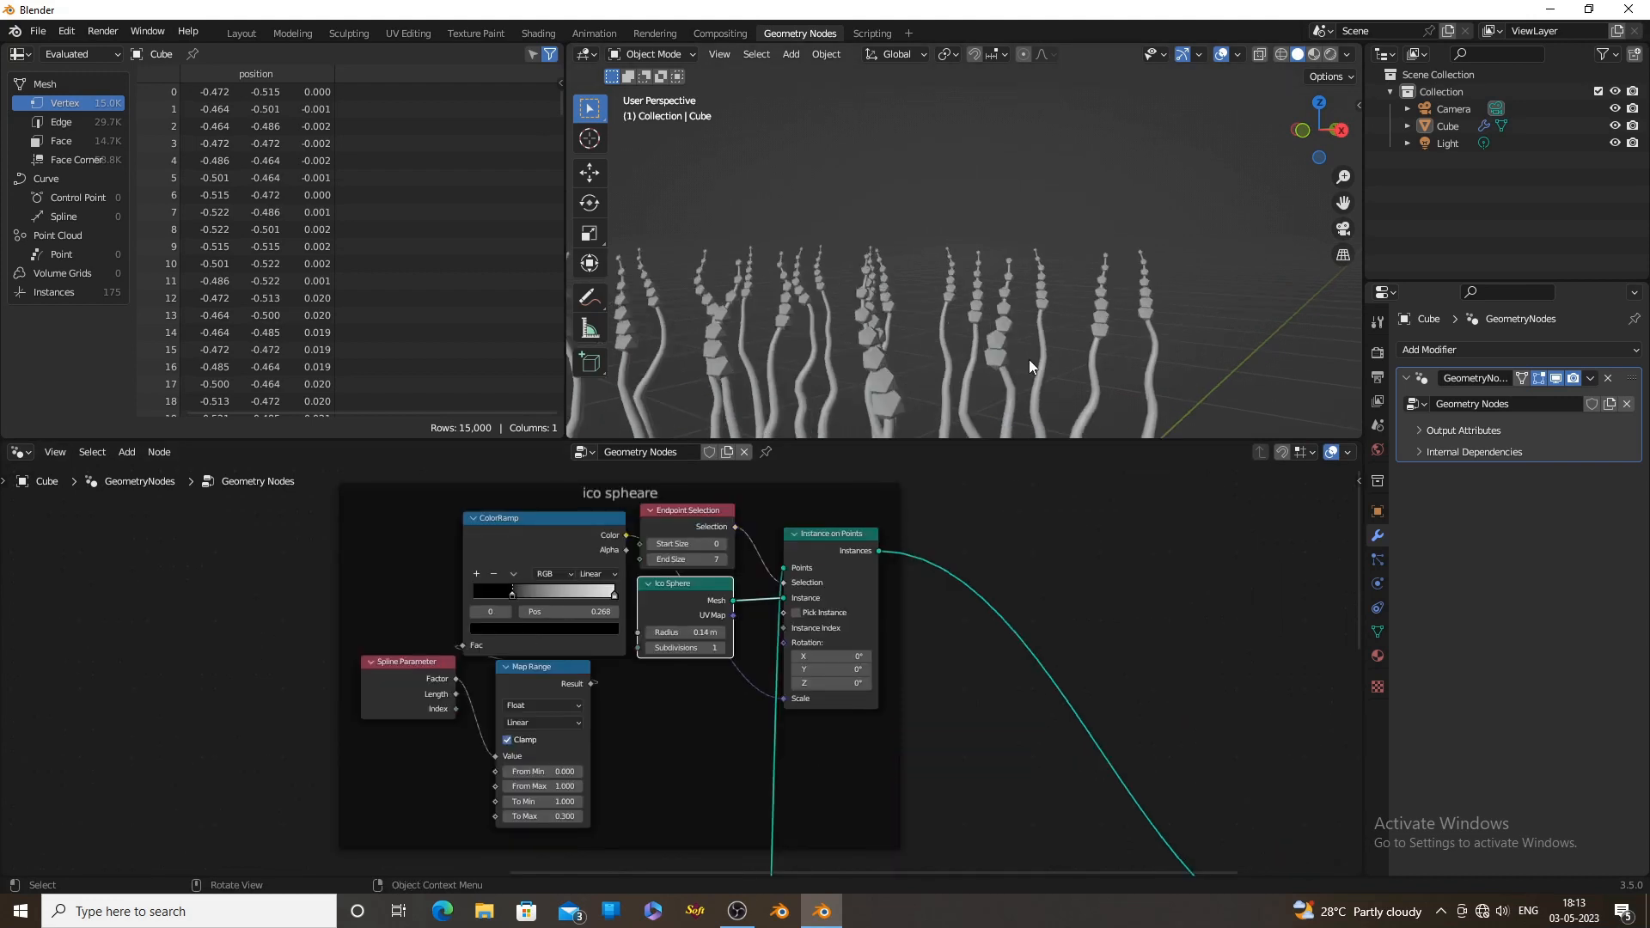
middle_drag(928, 645, 954, 608)
scroll(1108, 331, up, 3)
key(shift+a)
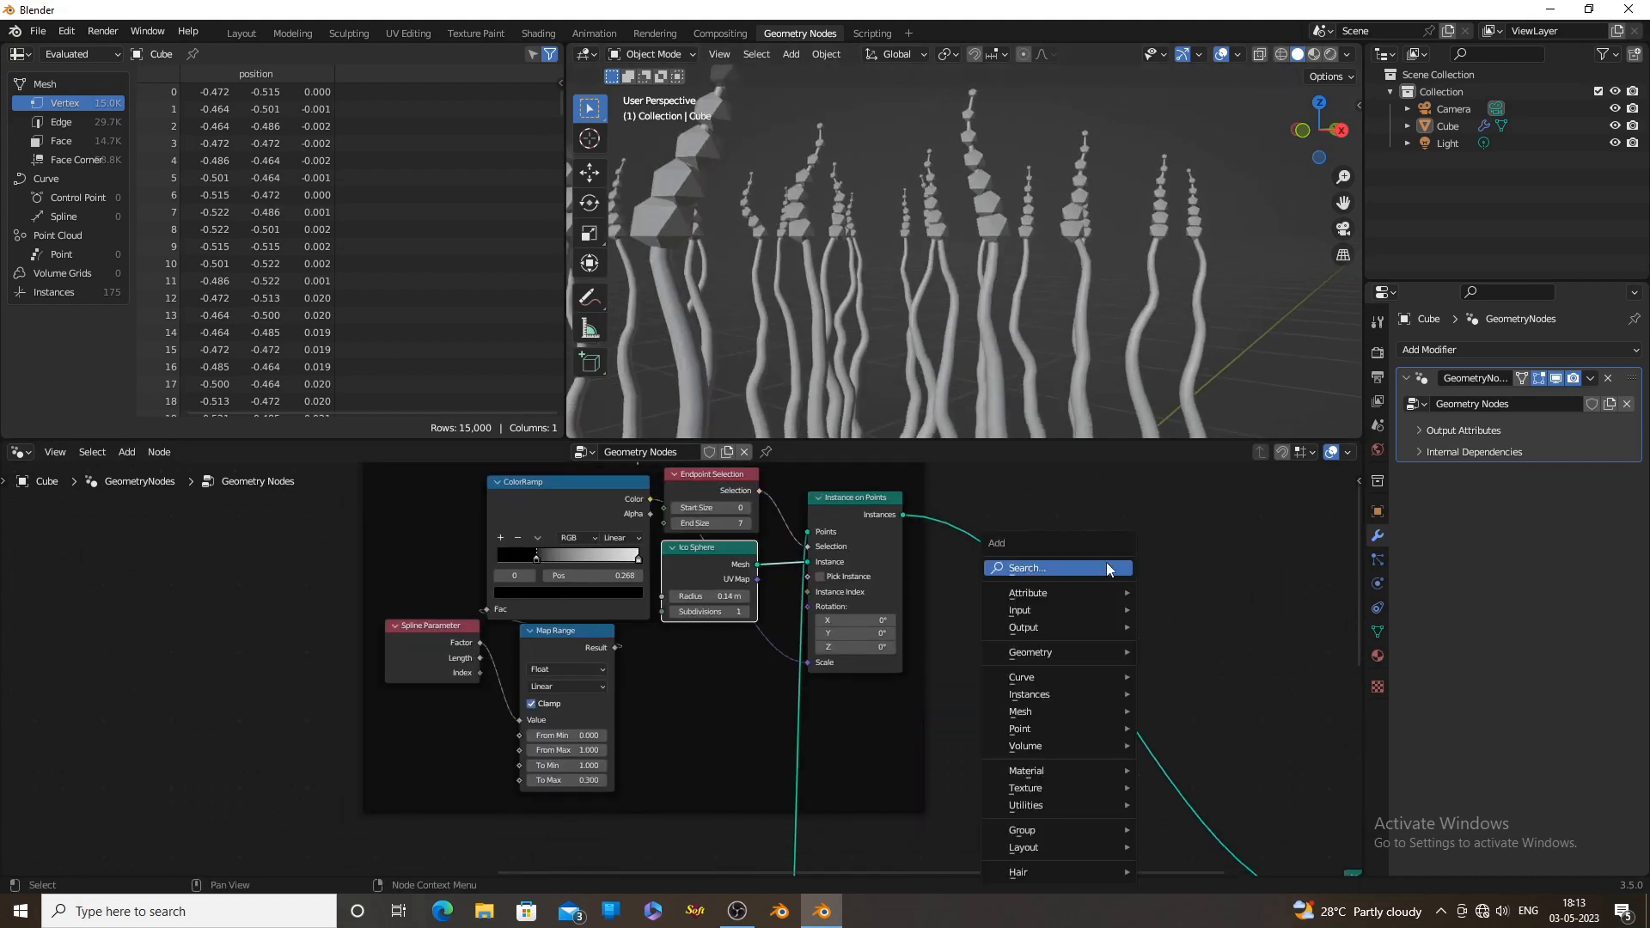
click(1065, 569)
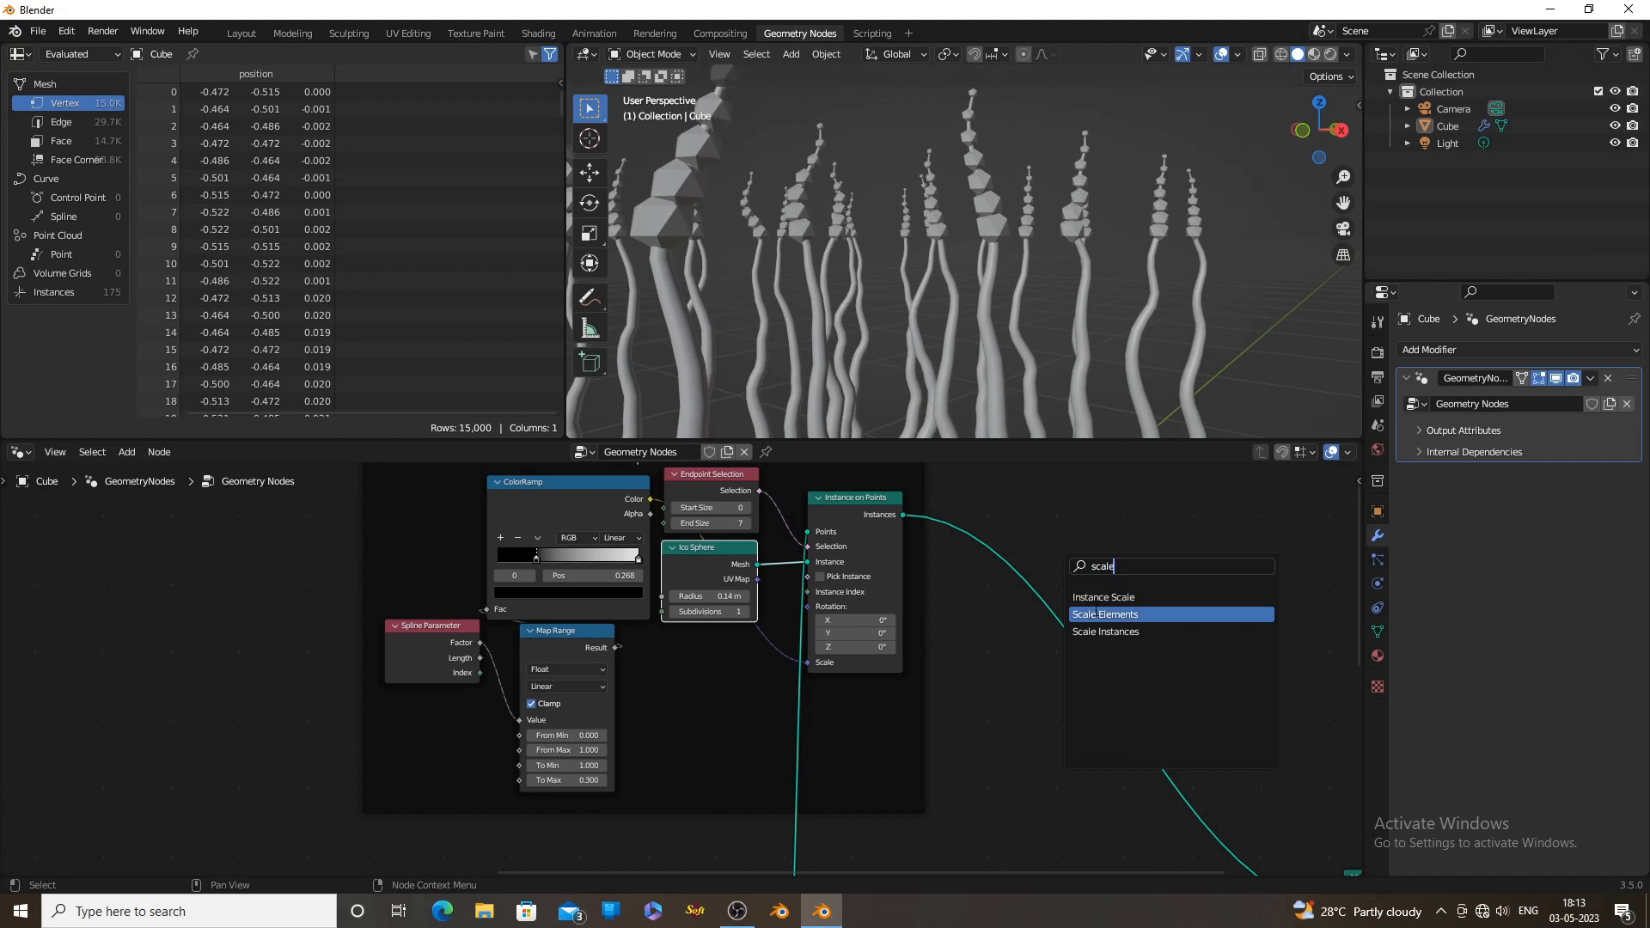
click(1097, 631)
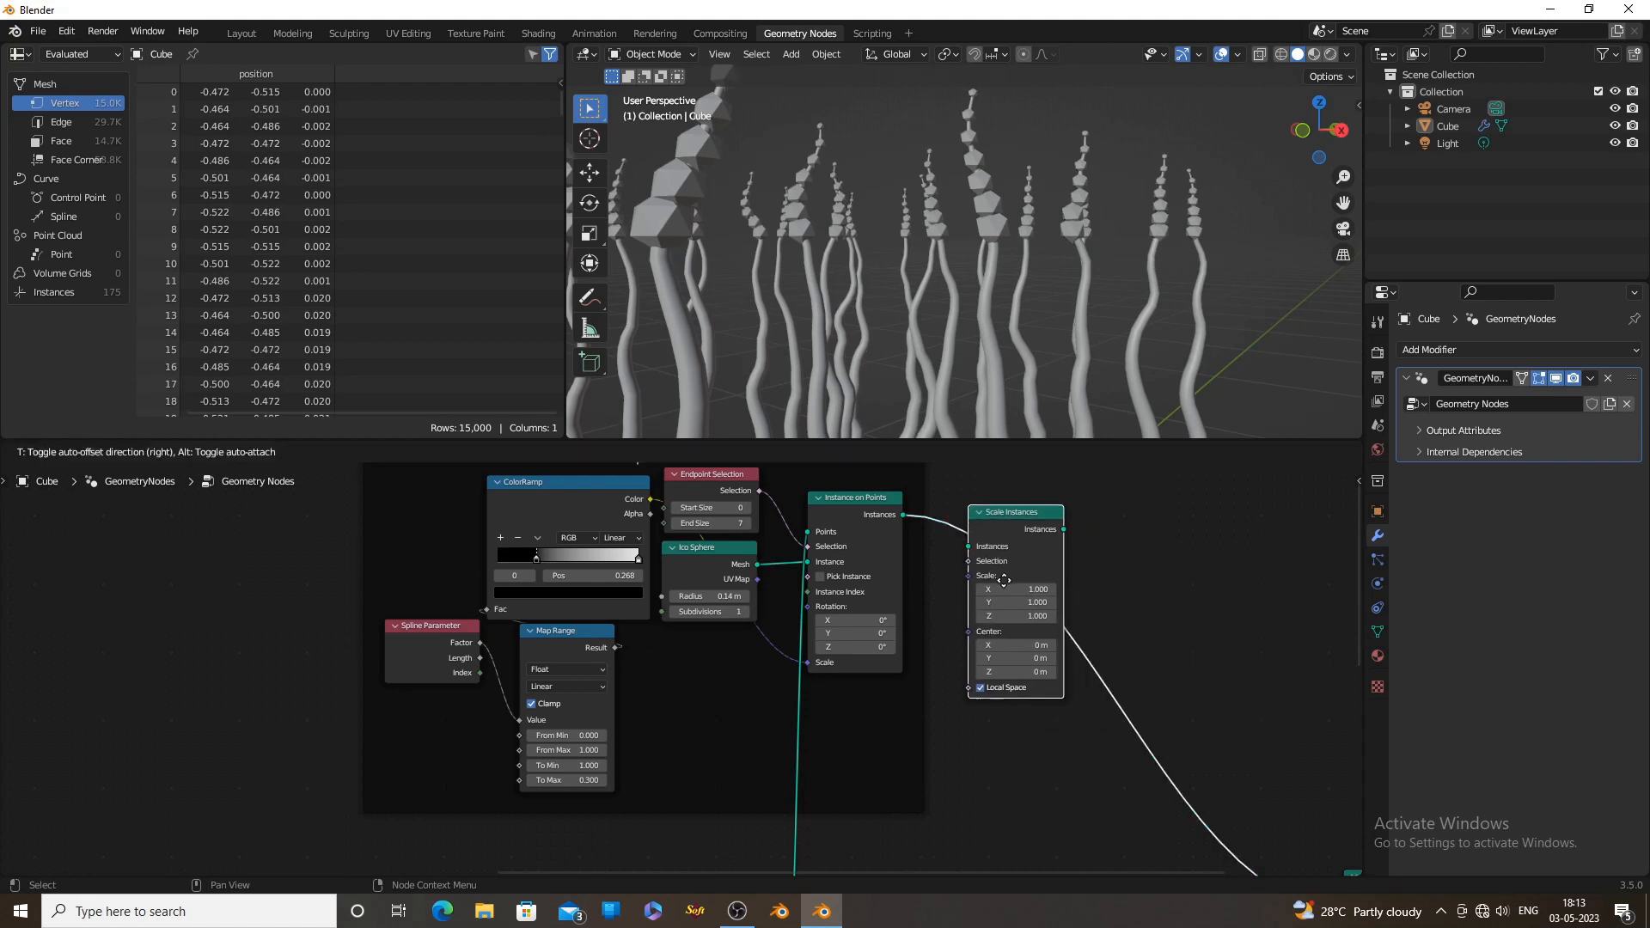
click(1002, 571)
middle_drag(1105, 581, 1171, 570)
drag(1080, 513, 1159, 519)
scroll(1169, 576, up, 2)
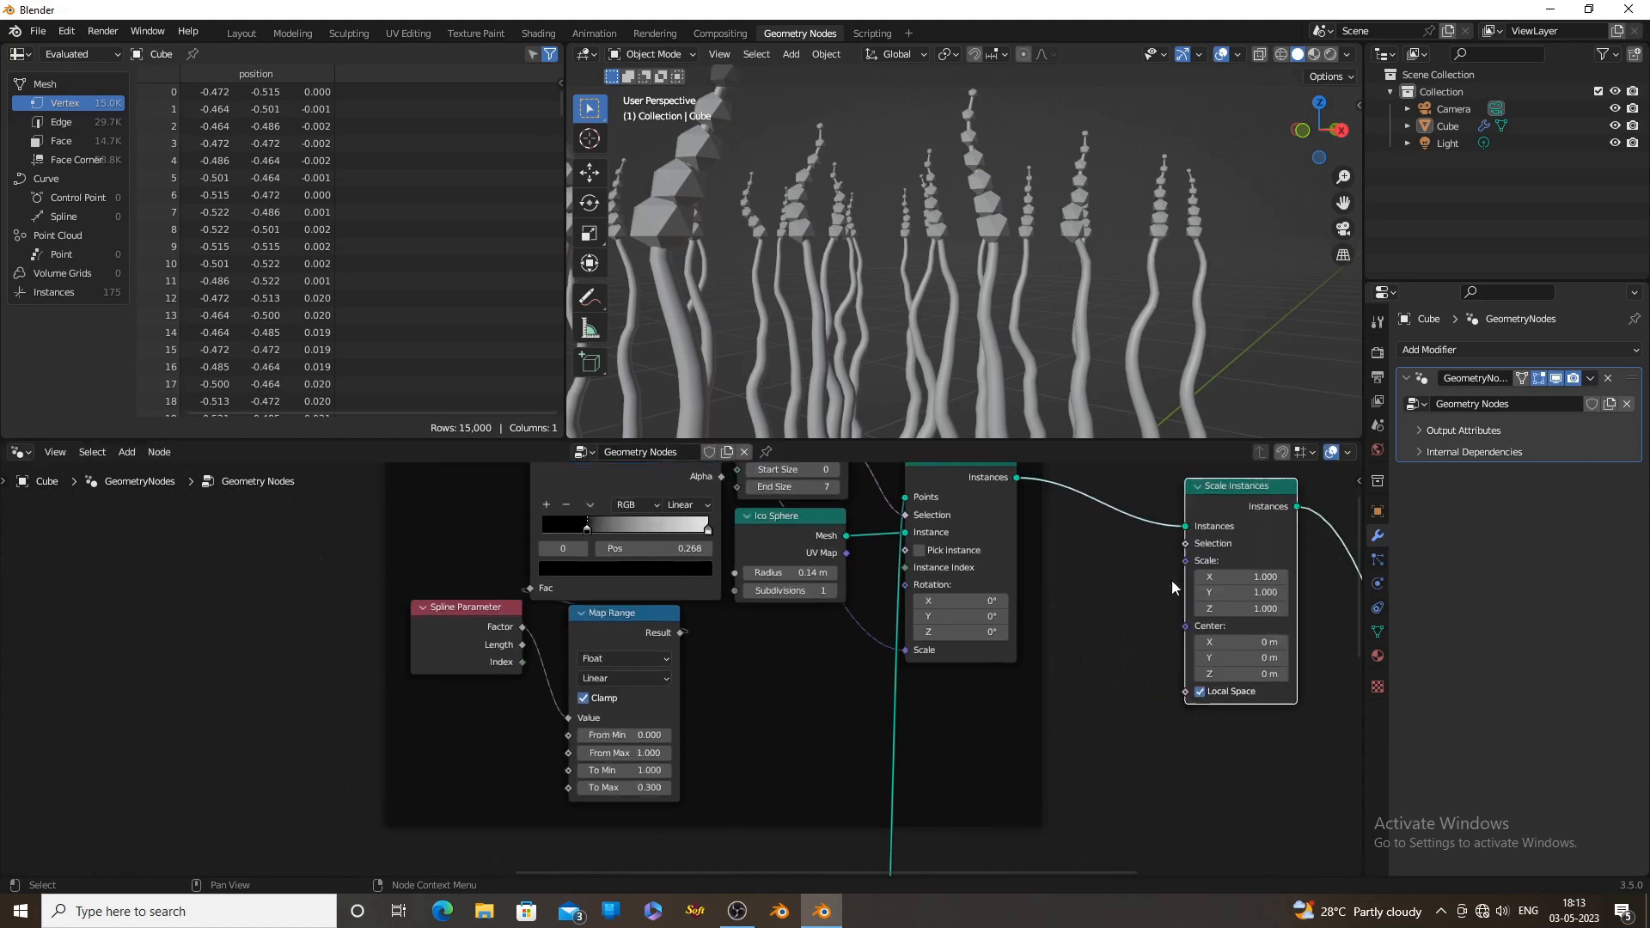
Add a Random Value node for the Scale Instances node's Scale input and set its data type to Float
middle_drag(1172, 580, 933, 584)
scroll(933, 584, up, 3)
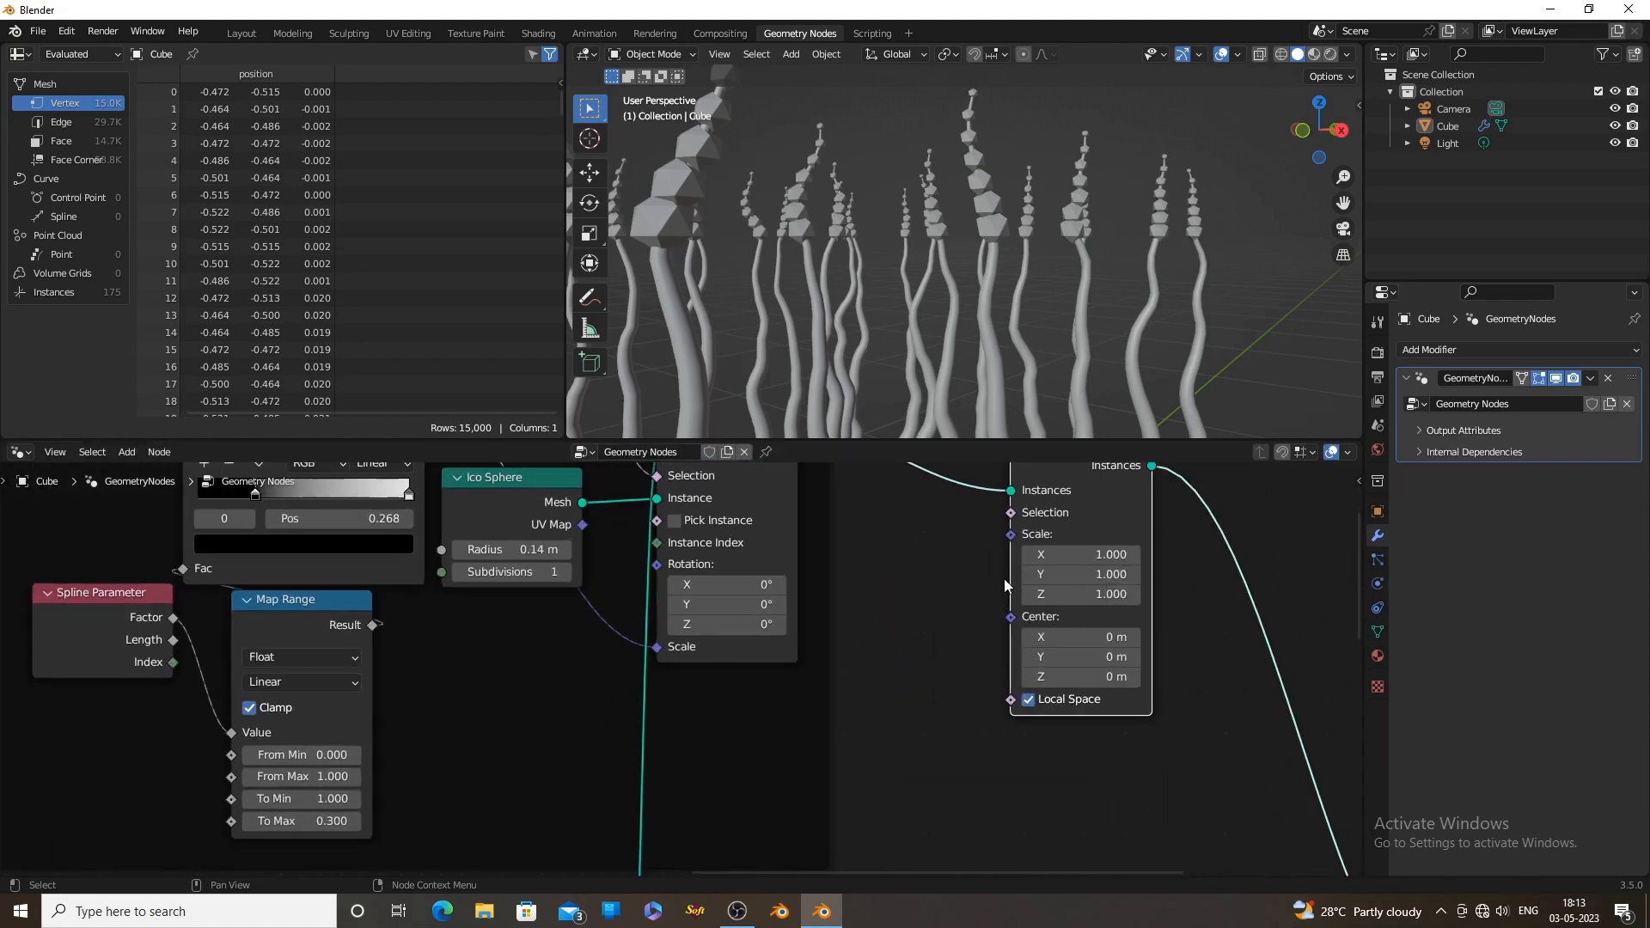
drag(889, 634, 888, 634)
text(r)
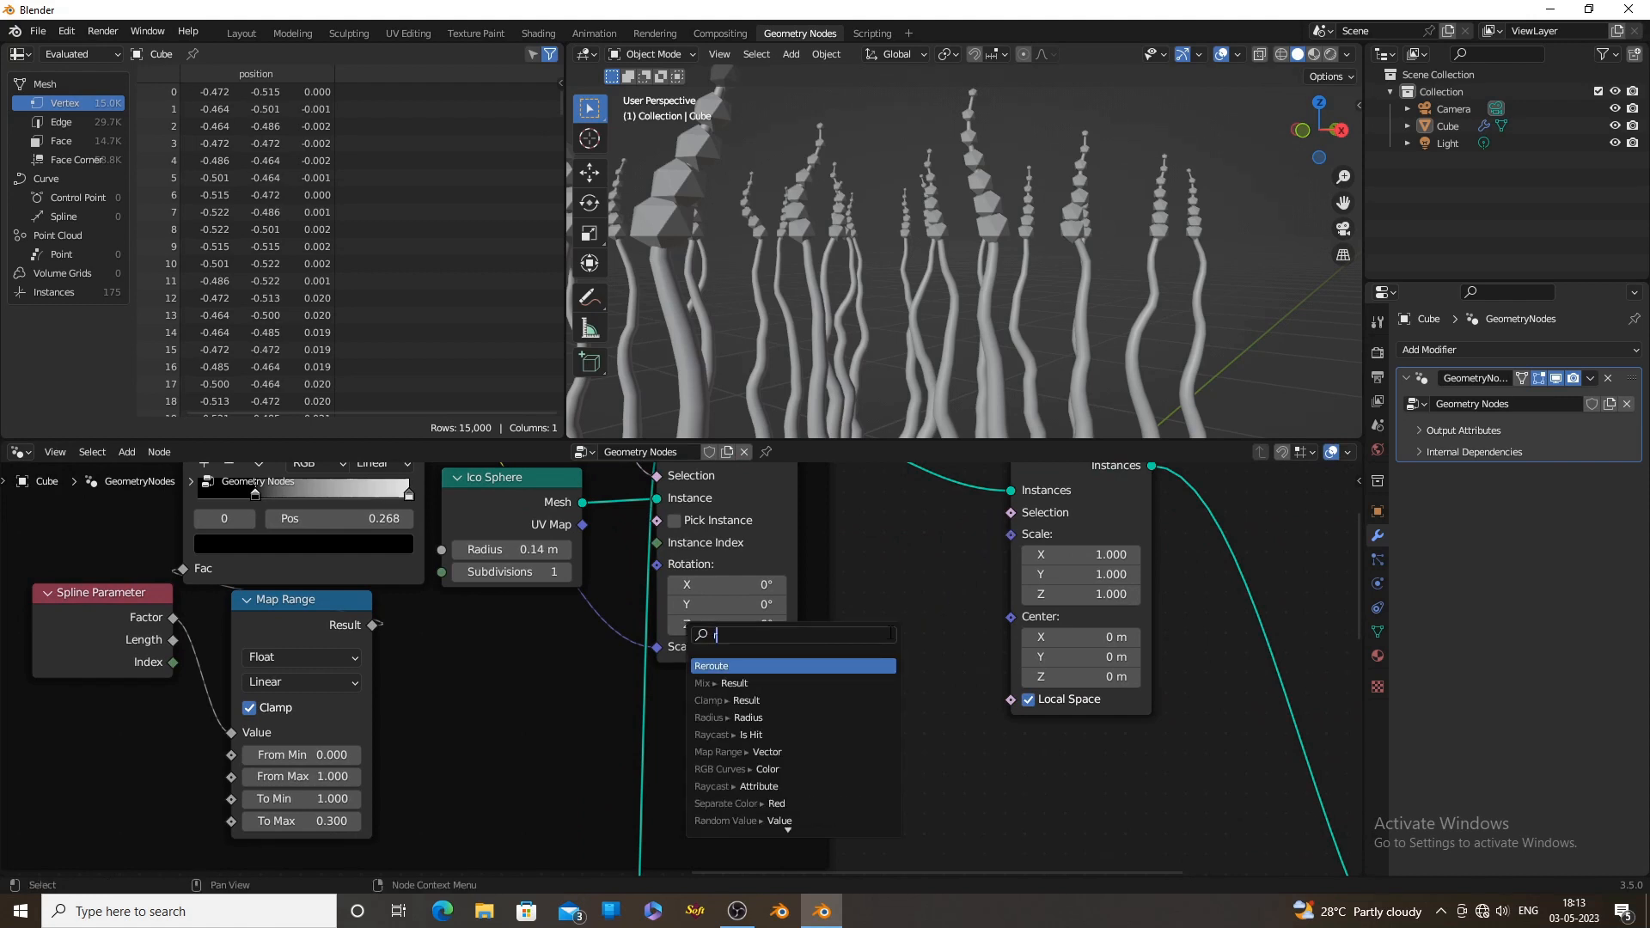
text(an)
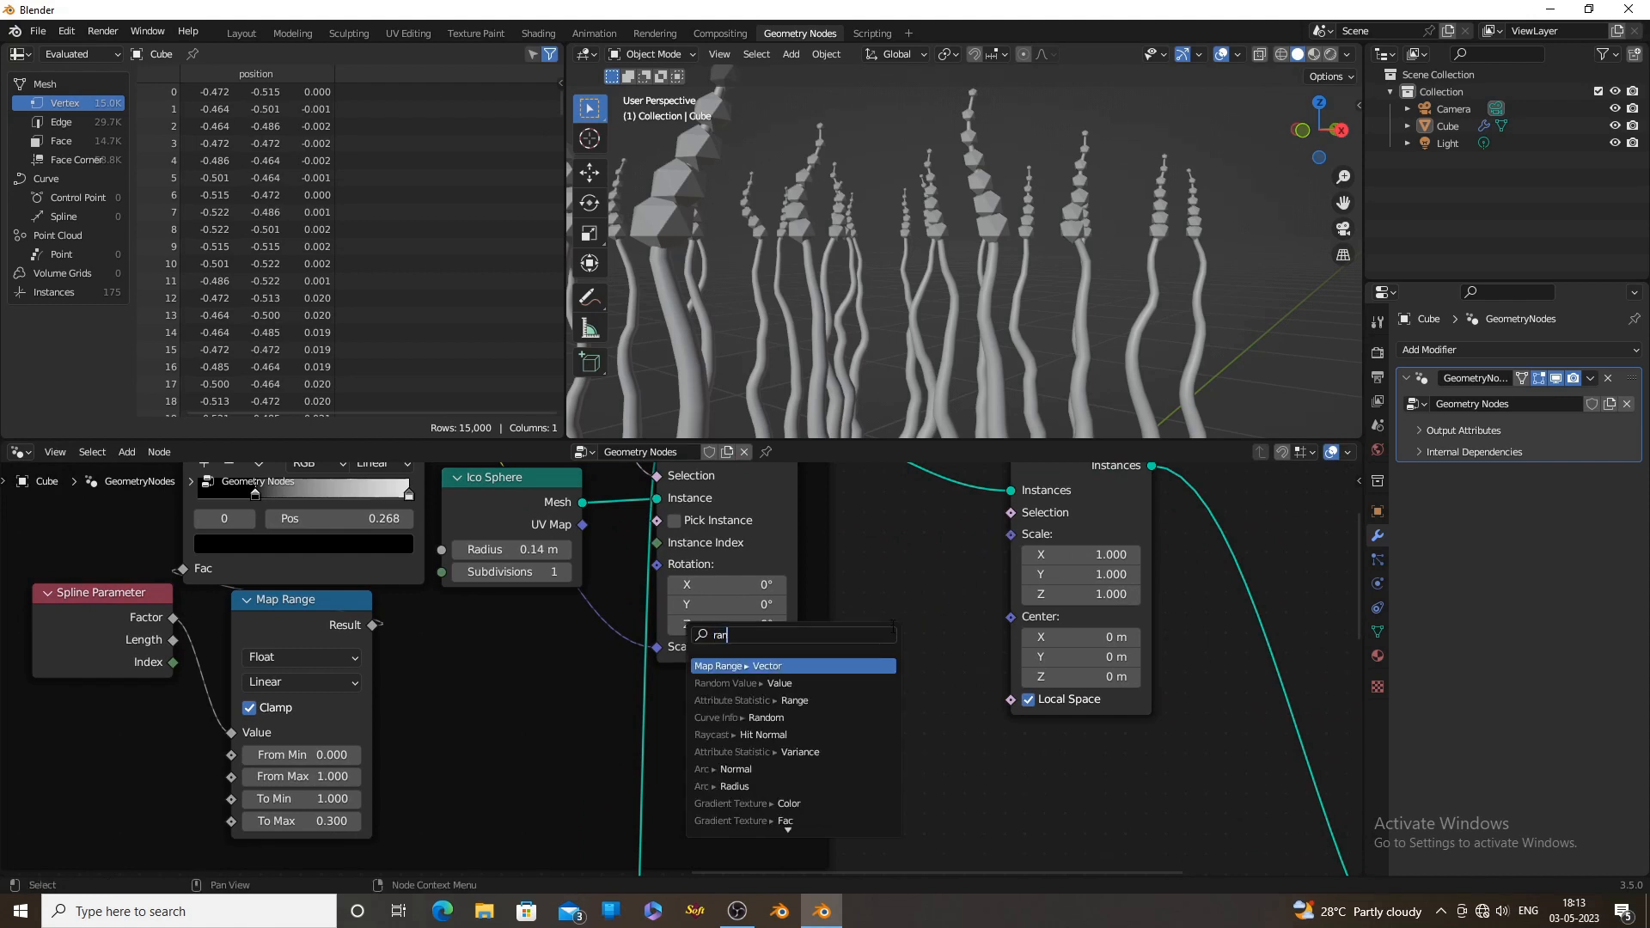
click(804, 683)
click(880, 617)
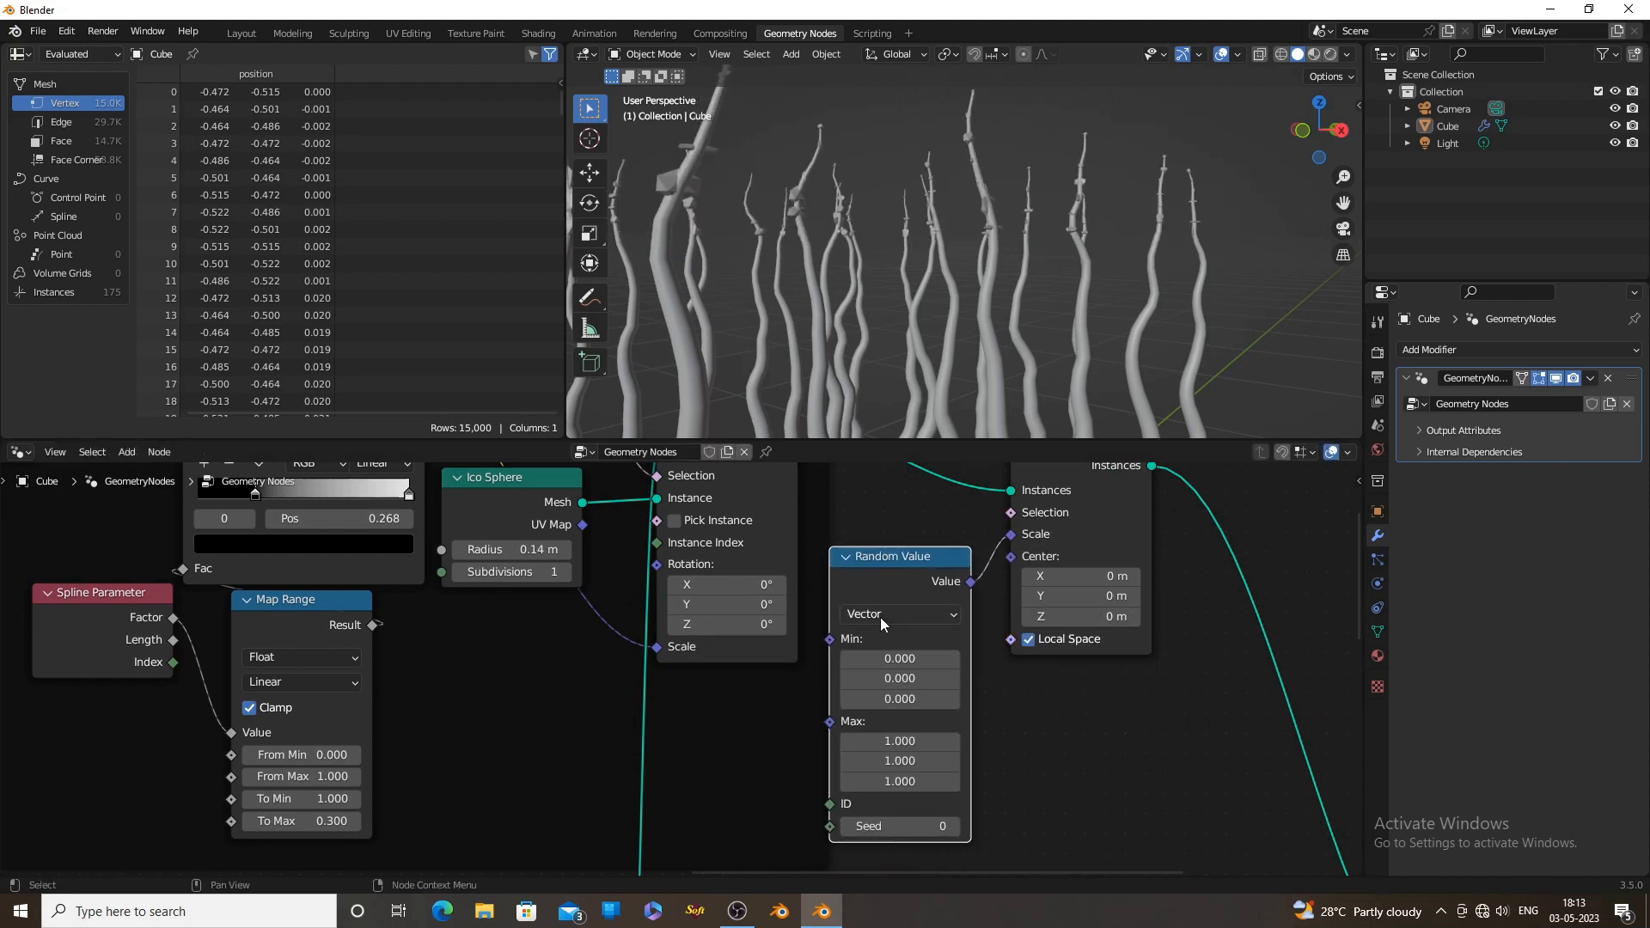
scroll(1005, 686, down, 1)
click(835, 643)
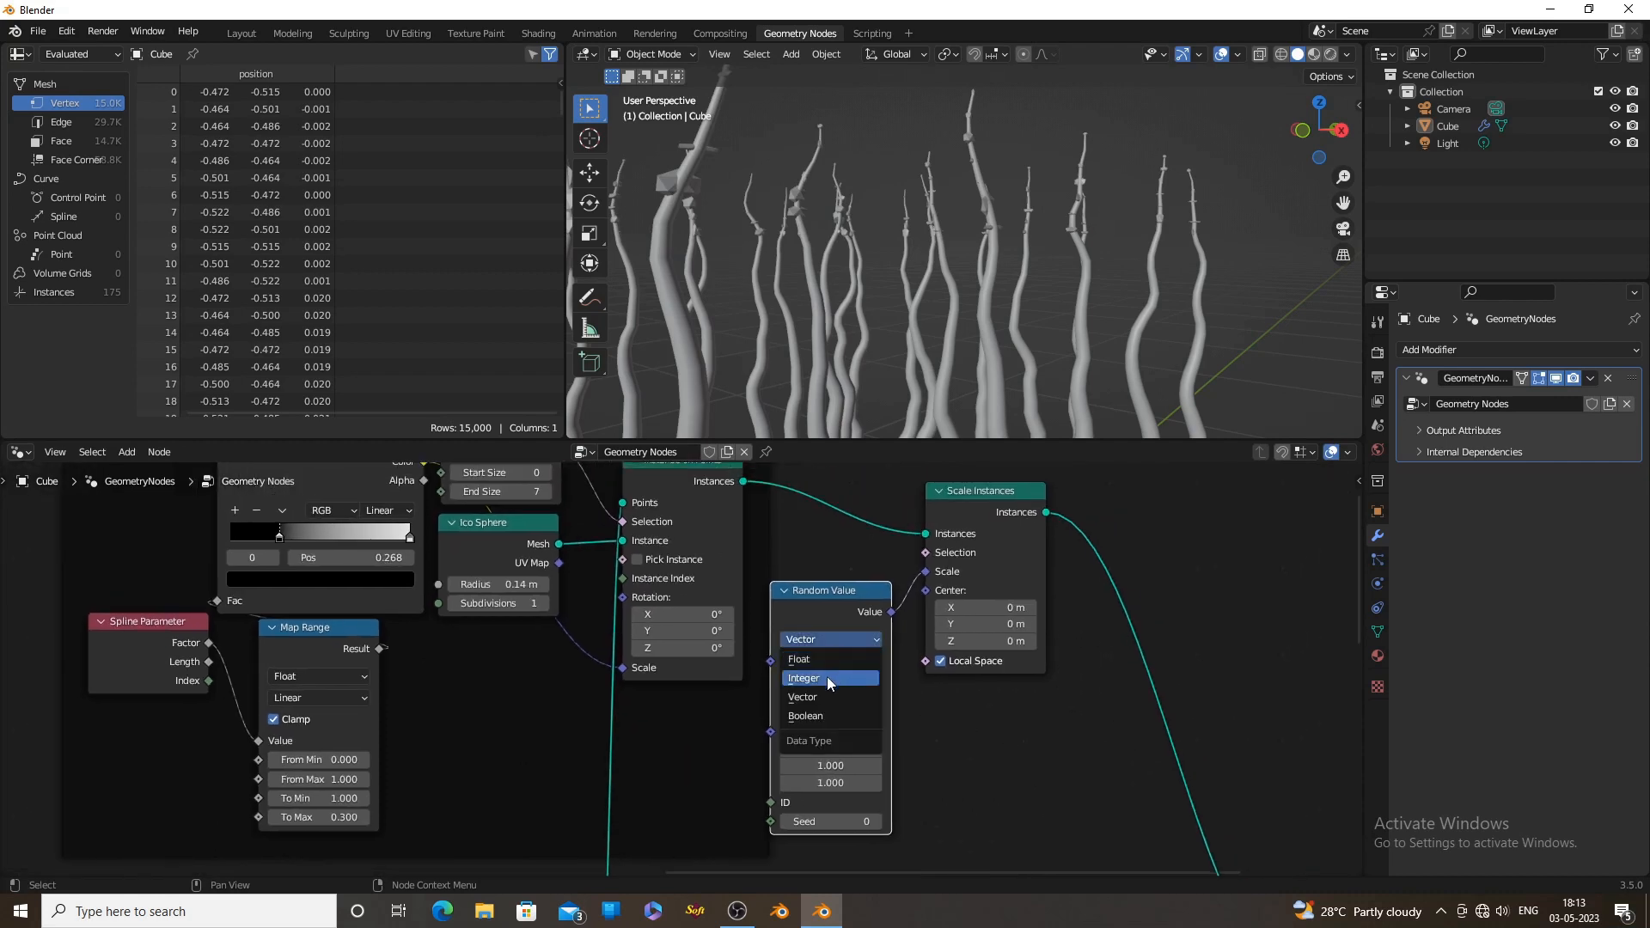
click(817, 660)
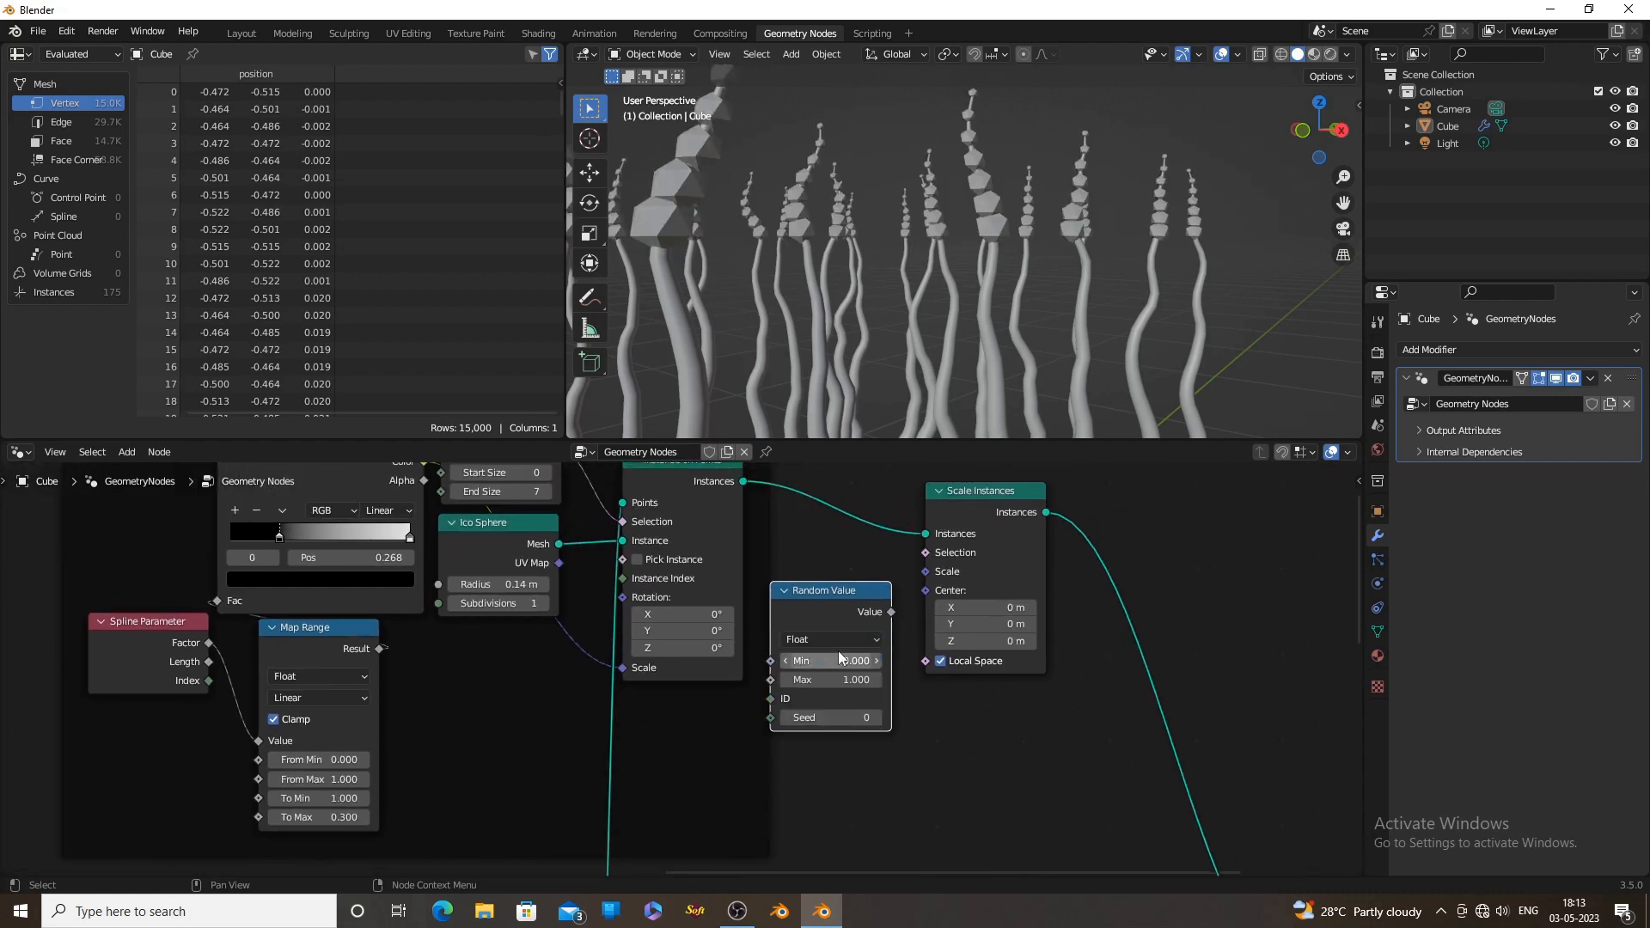
Reposition the Random Value node and set its Min to 0.6 and Max to 0.72
scroll(927, 709, down, 1)
drag(926, 615, 1013, 596)
drag(819, 656, 953, 607)
mouse_move(921, 331)
middle_down()
mouse_move(964, 318)
mouse_move(924, 342)
middle_up()
scroll(835, 705, up, 2)
middle_drag(834, 705, 895, 634)
text(0.6)
key(Return)
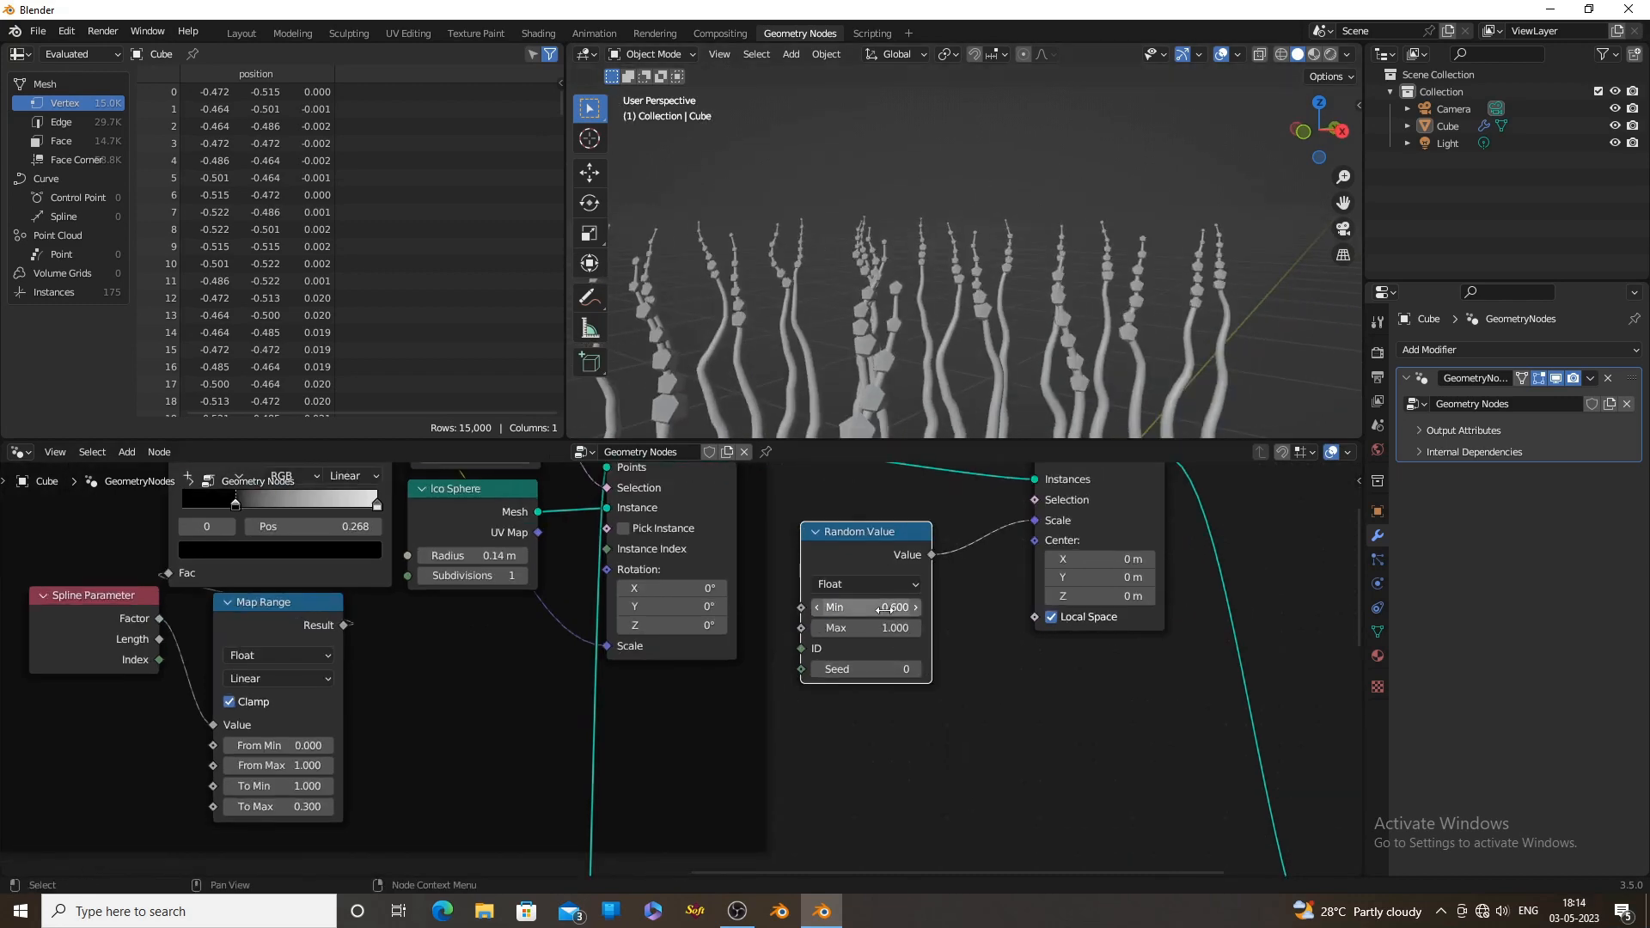
middle_drag(898, 371, 980, 352)
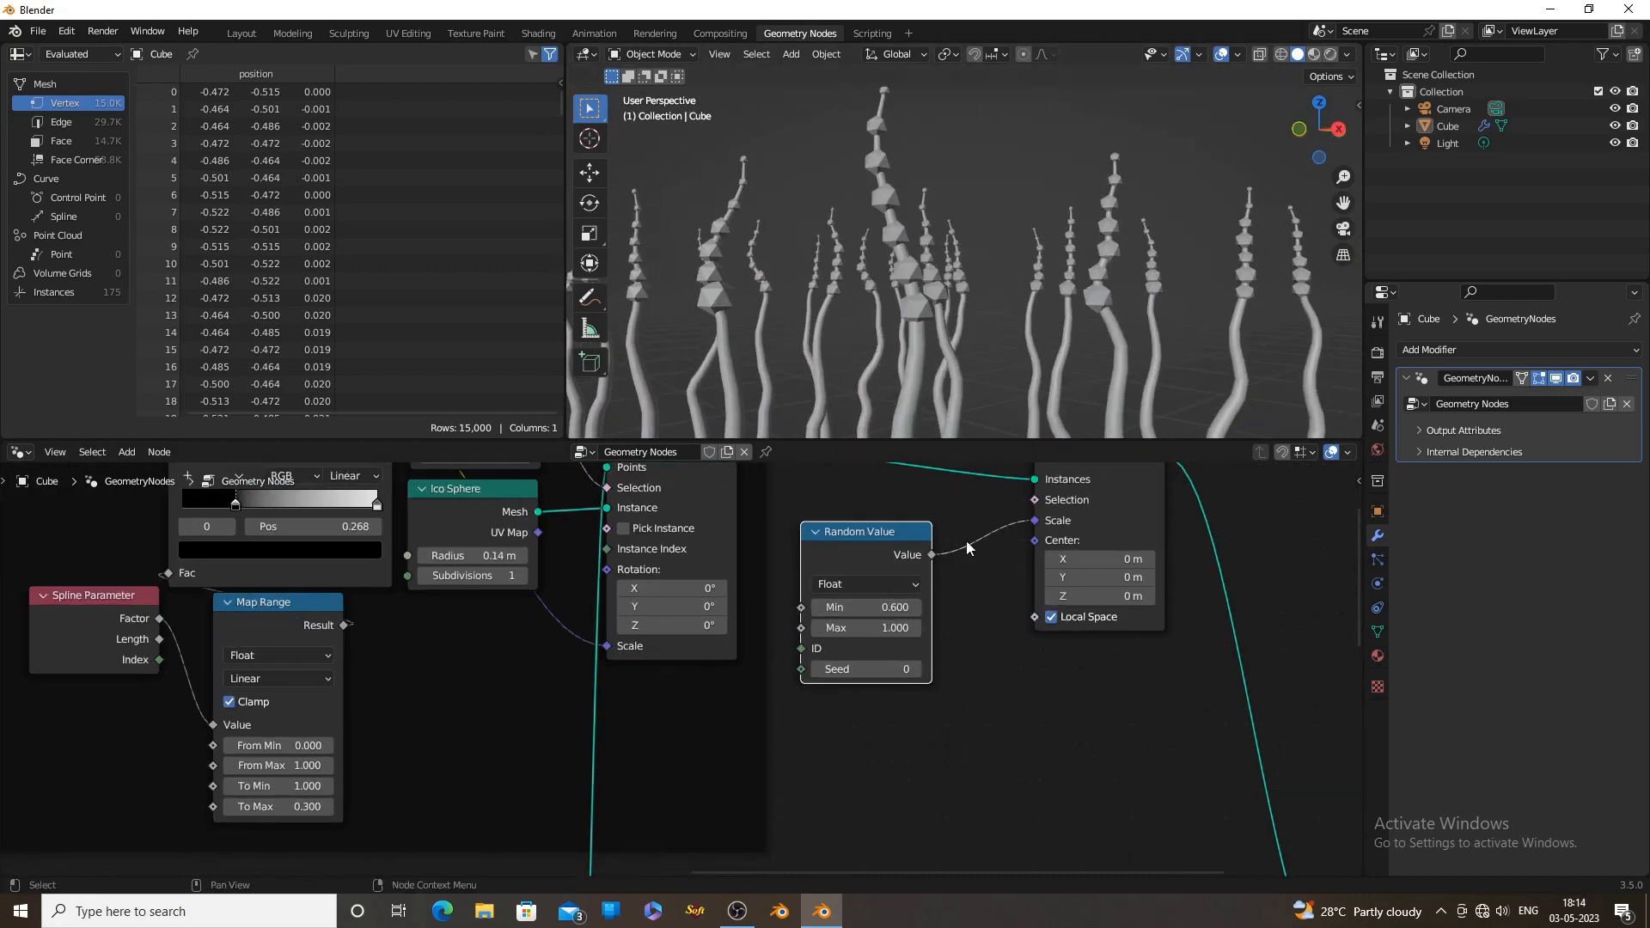
click(914, 632)
drag(914, 631, 882, 632)
scroll(1086, 362, down, 3)
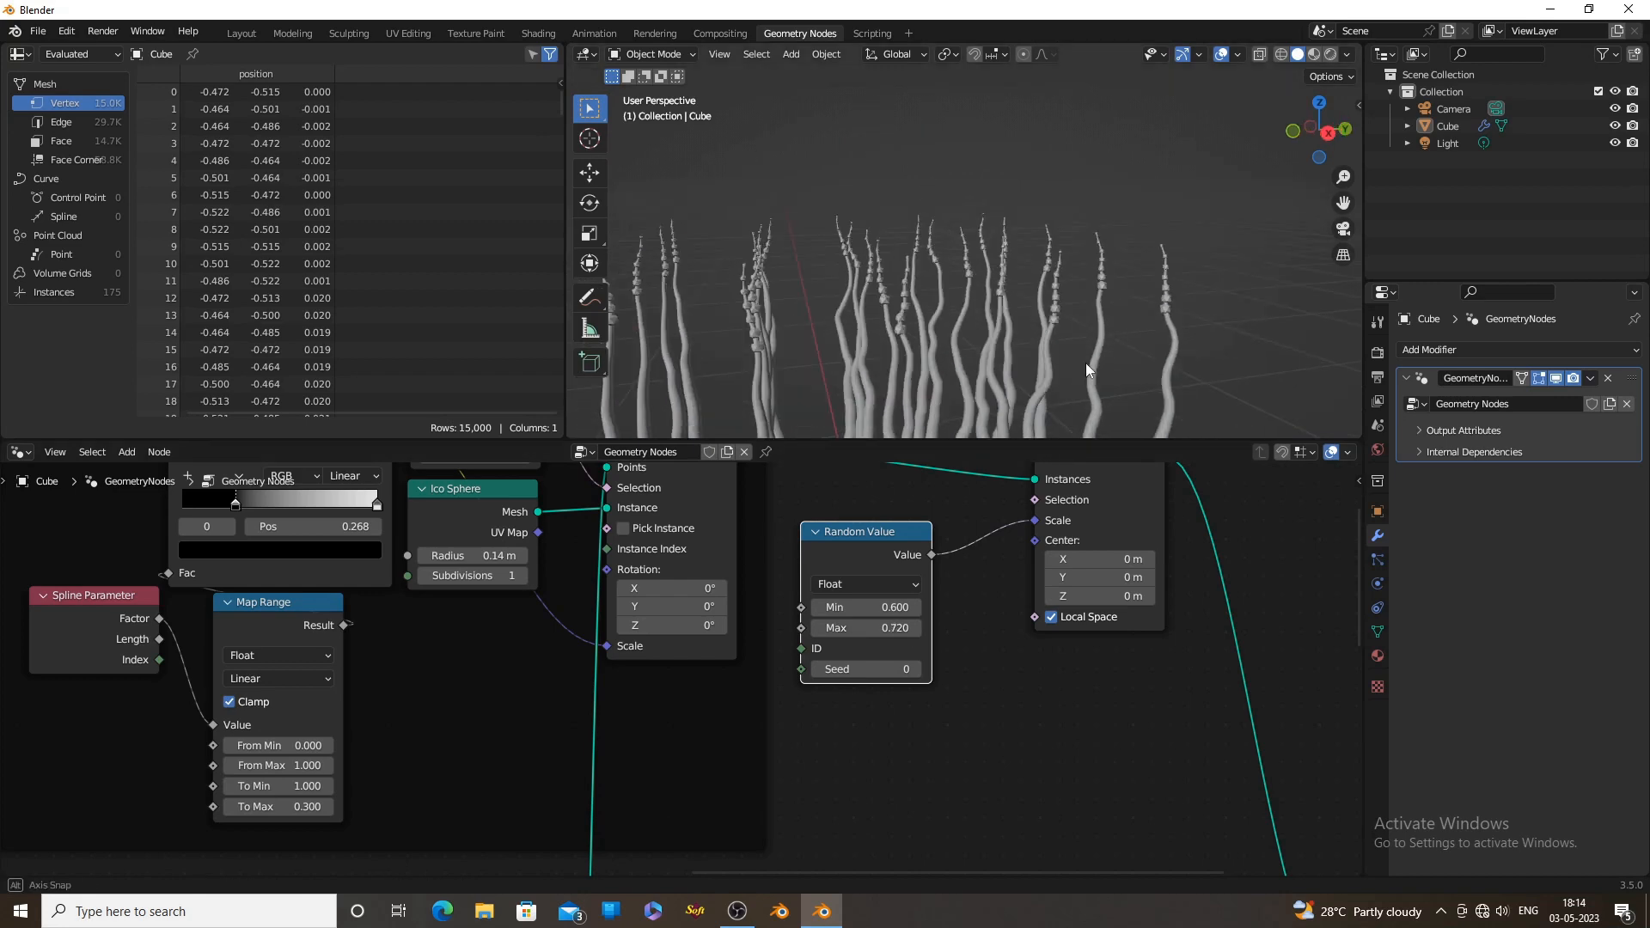
Examine the spines' arrangement on the grid from straight above and from an angle
middle_drag(1089, 363, 1207, 342)
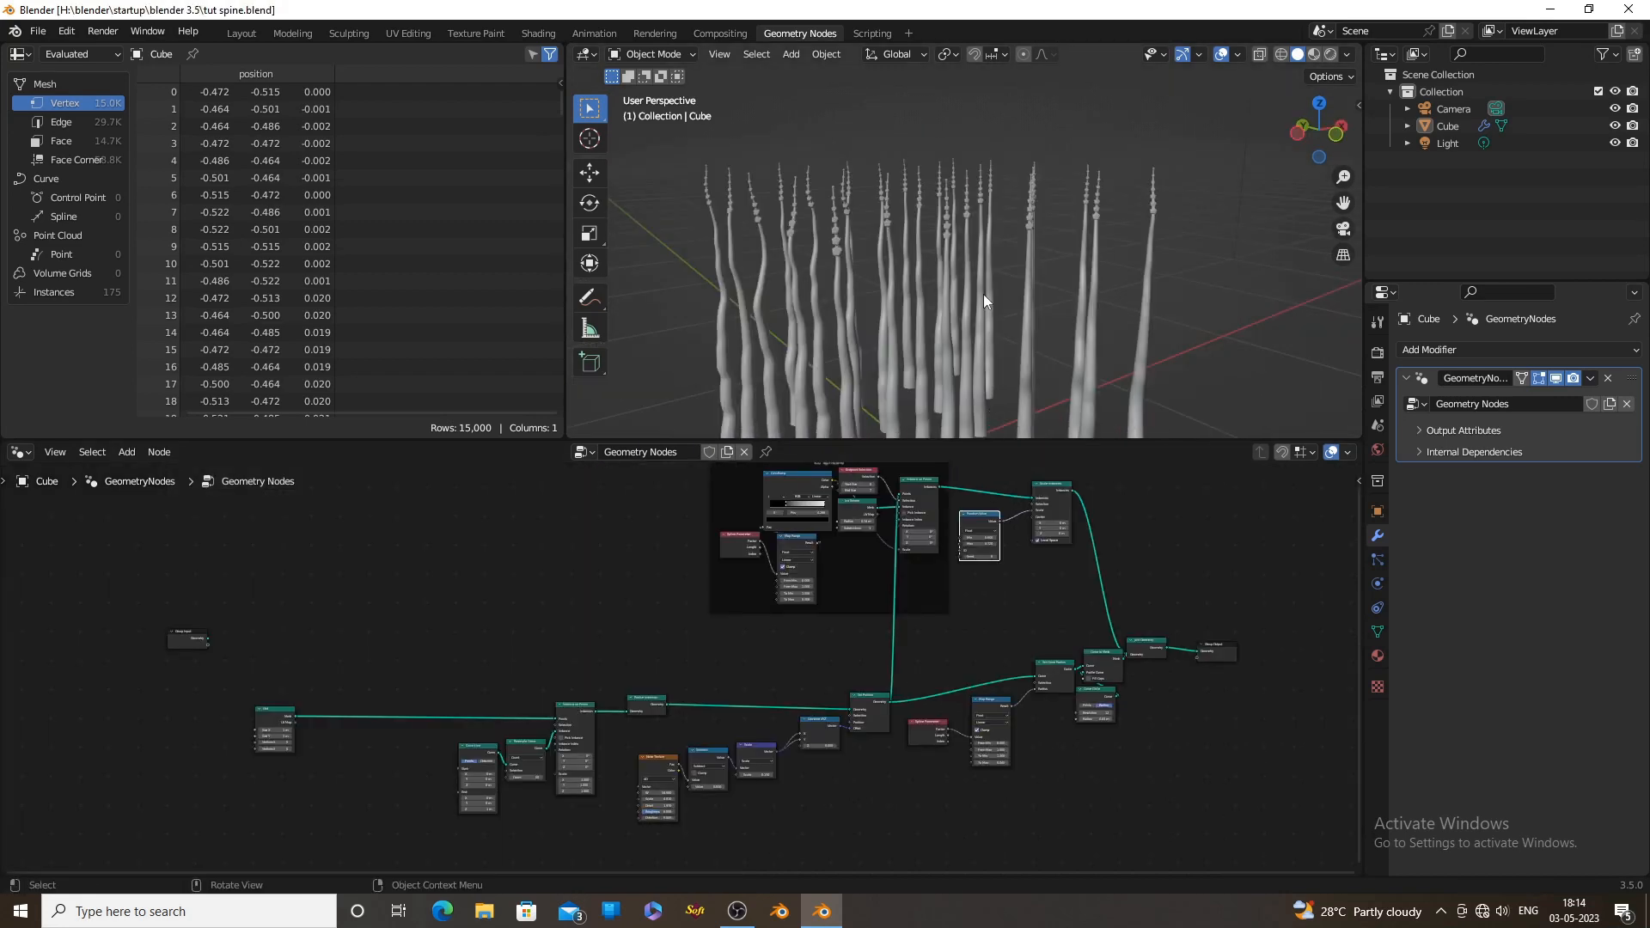
middle_drag(983, 294, 973, 388)
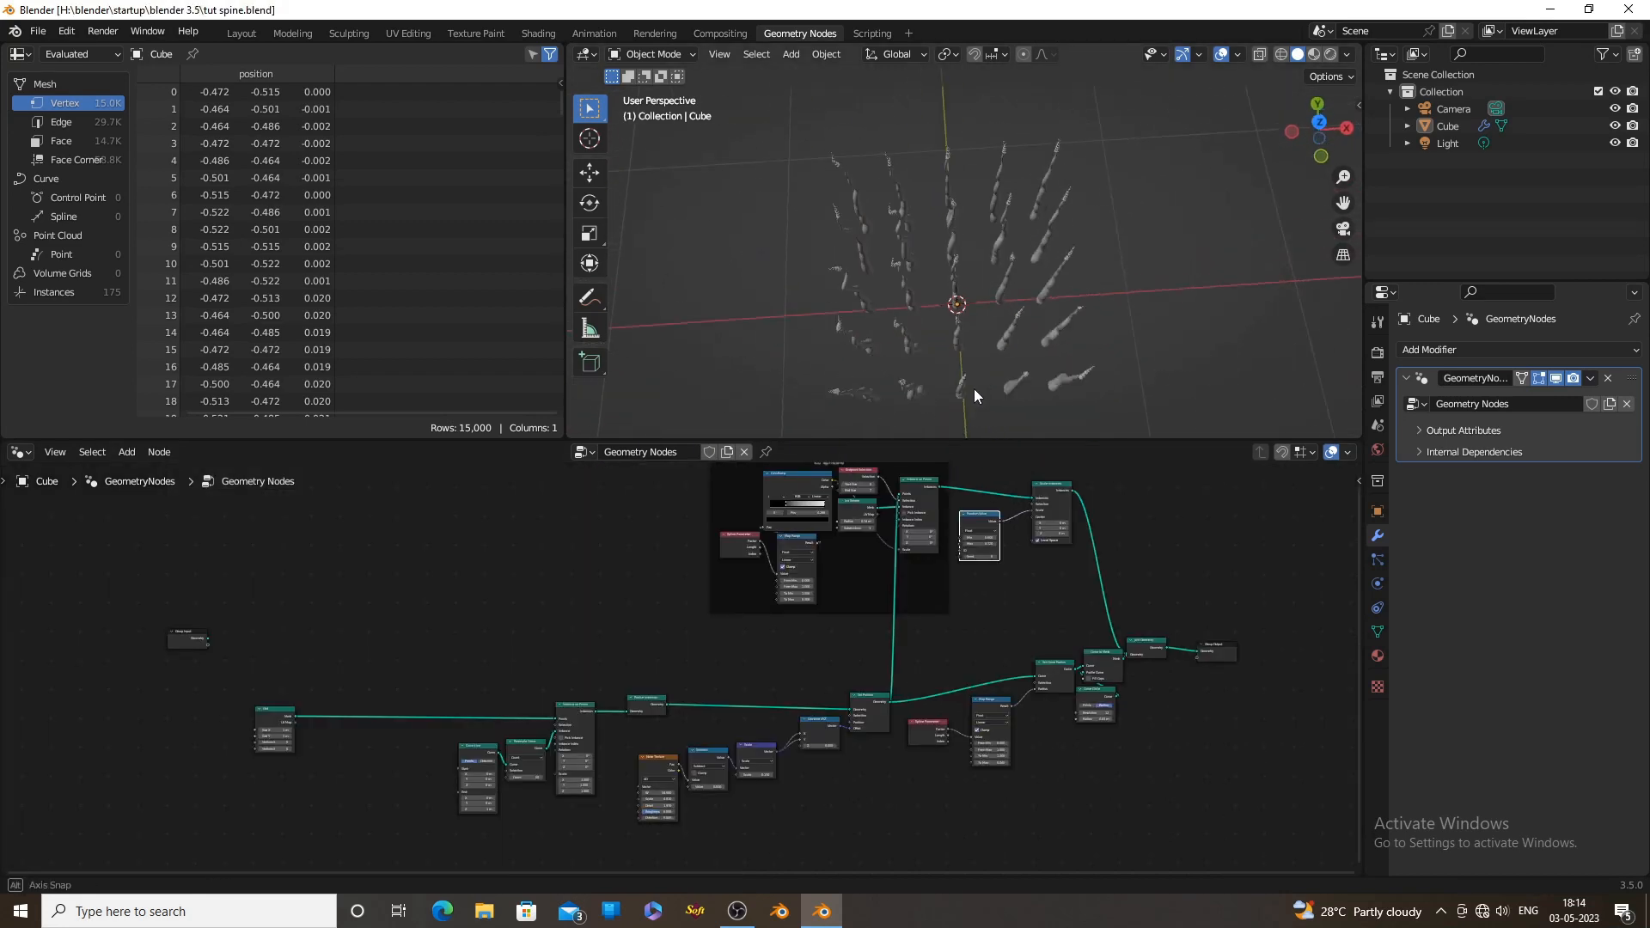
click(1320, 129)
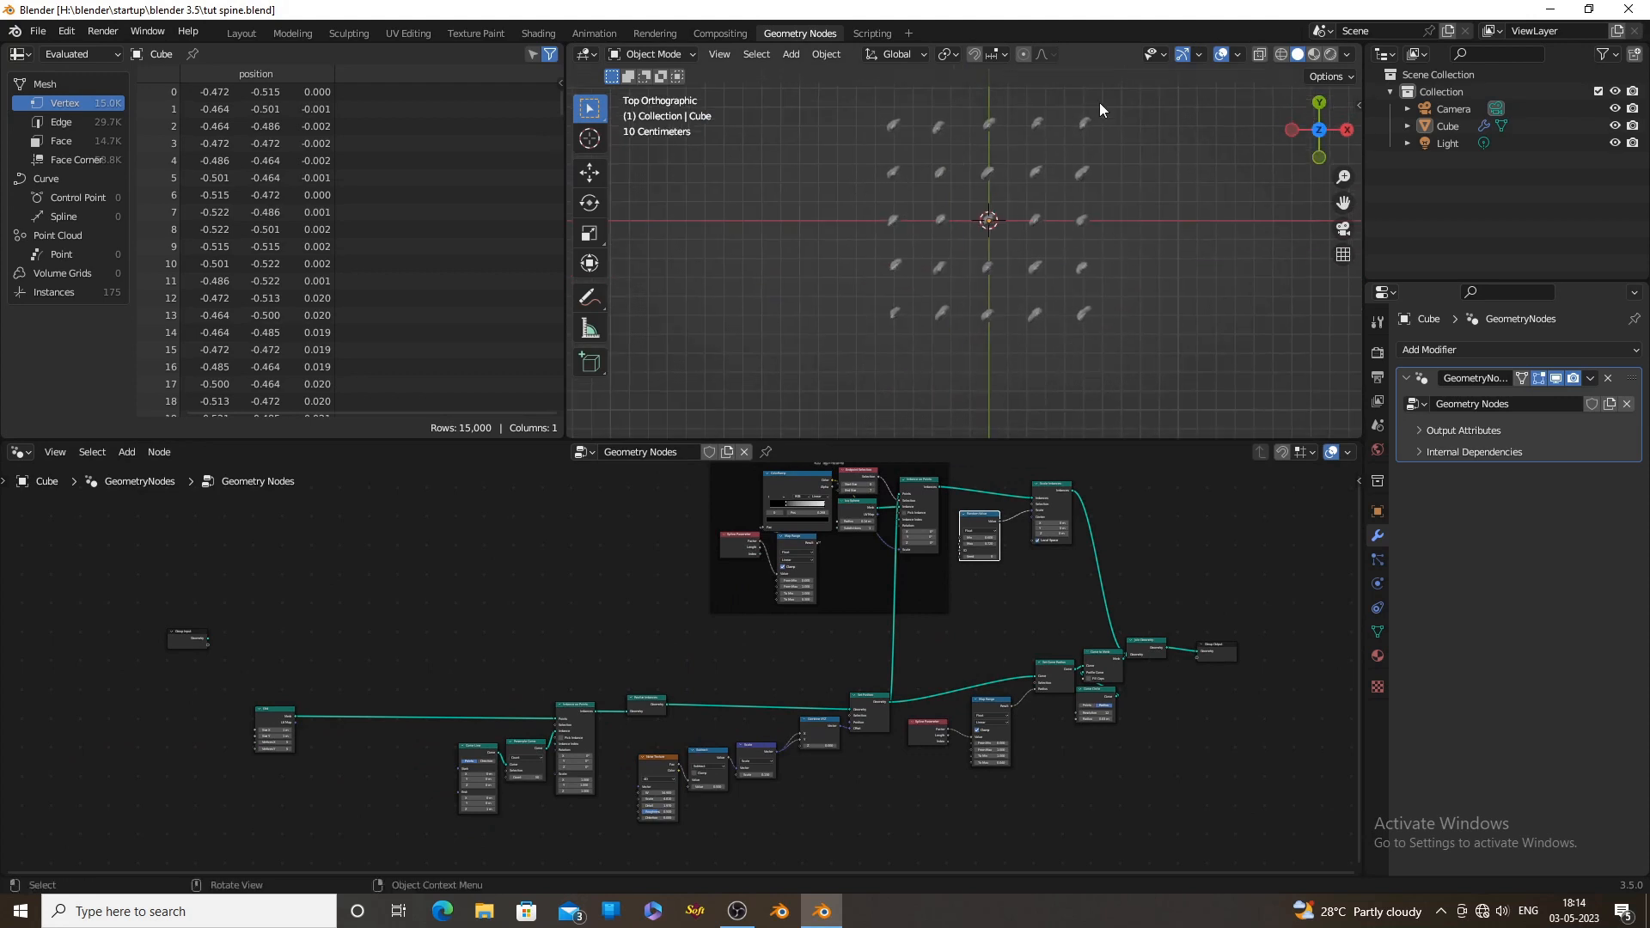
middle_drag(1111, 421, 971, 355)
scroll(621, 572, down, 1)
scroll(308, 721, up, 7)
middle_drag(309, 720, 701, 607)
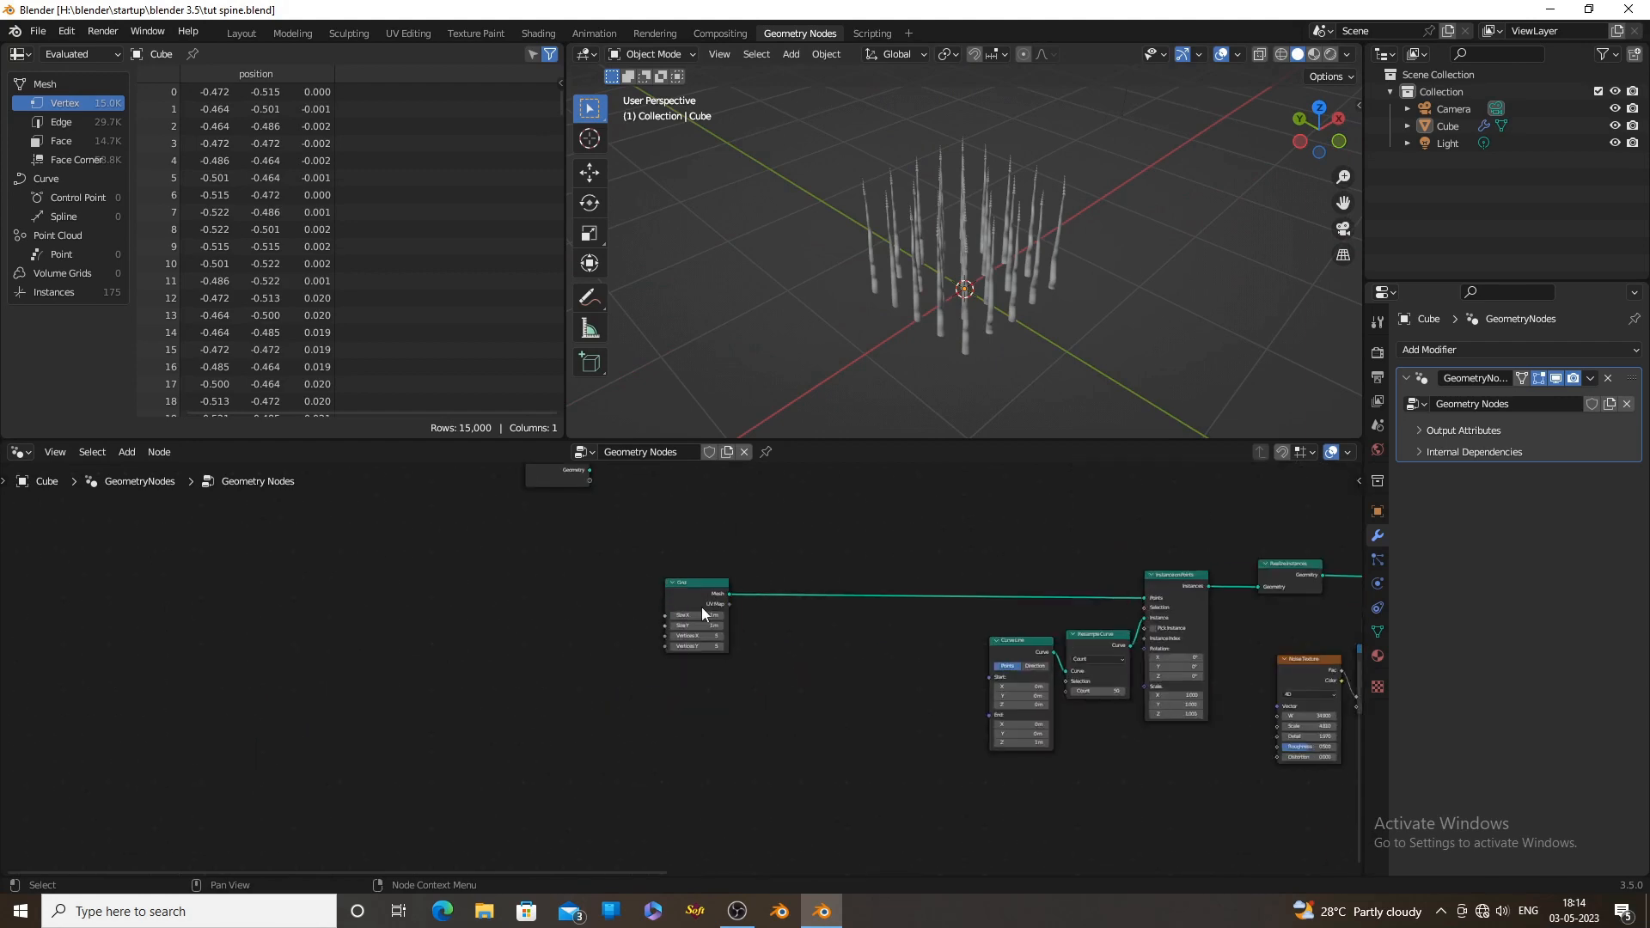
drag(702, 607, 701, 586)
Duplicate the Set Position node and insert the copy between the Grid and Instance on Points nodes
middle_drag(910, 637, 396, 666)
scroll(971, 698, up, 3)
click(1056, 609)
scroll(869, 627, down, 3)
middle_drag(868, 627, 1100, 667)
key(shift+d)
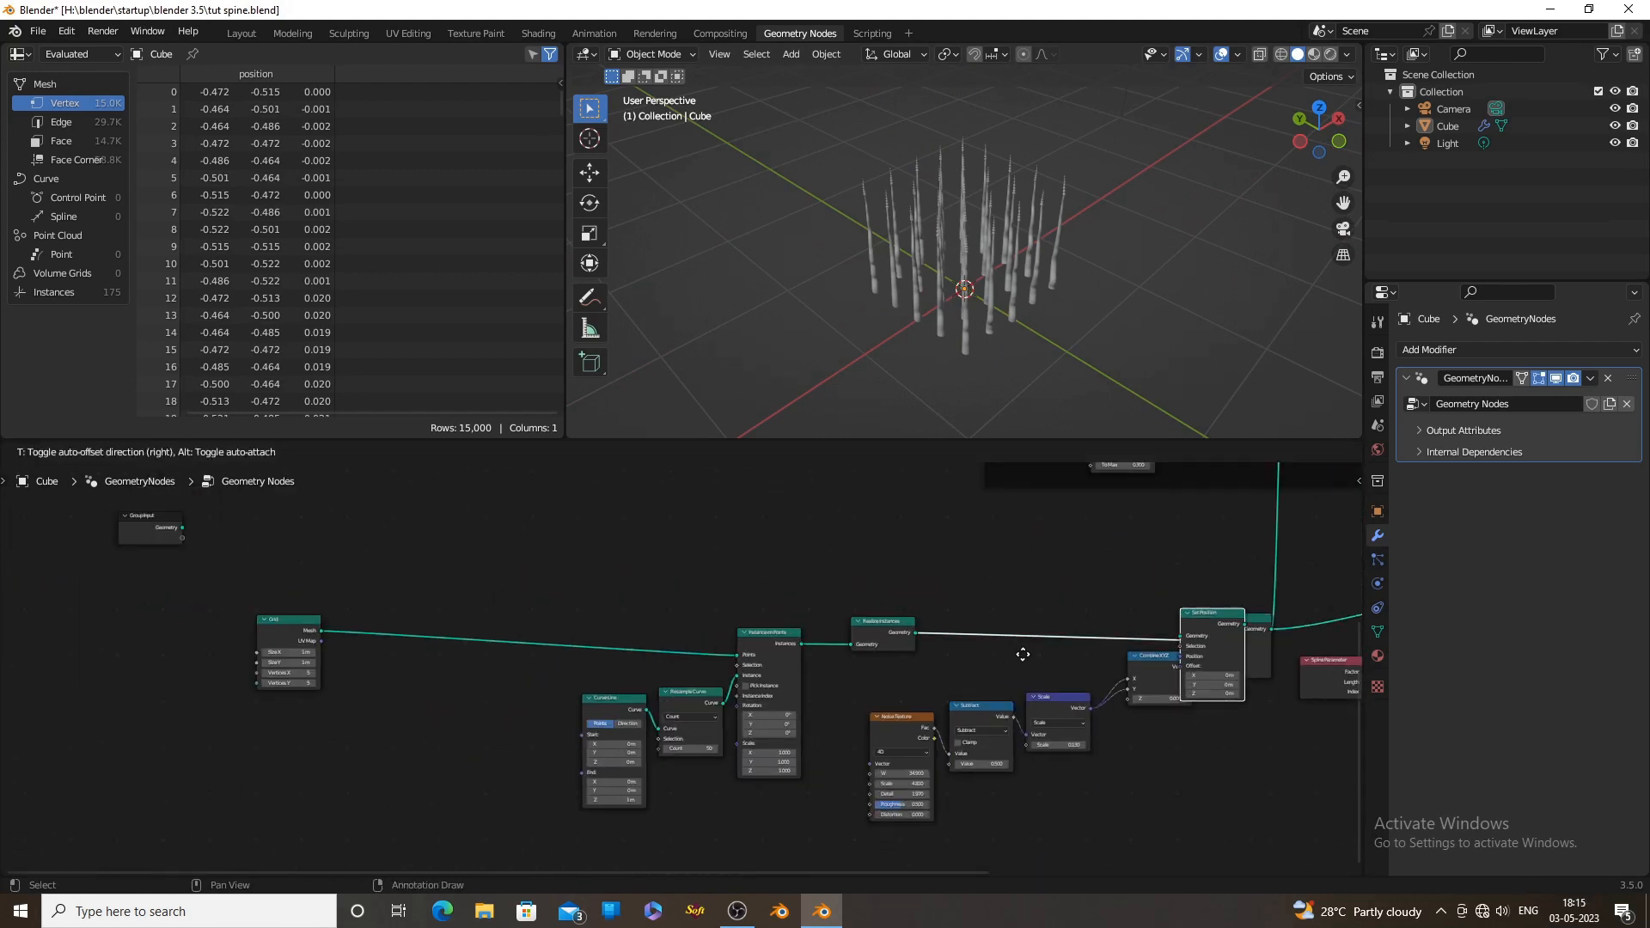
click(342, 664)
scroll(687, 378, up, 3)
middle_drag(467, 626, 825, 634)
scroll(766, 690, up, 4)
scroll(614, 599, up, 4)
Add a Noise Texture node with its Fac output connected to the duplicated Set Position node's Offset
drag(614, 602, 481, 603)
middle_drag(812, 696, 663, 631)
drag(777, 631, 647, 672)
text(no)
key(Return)
click(597, 701)
scroll(988, 274, down, 3)
middle_drag(988, 275, 964, 218)
scroll(897, 658, down, 5)
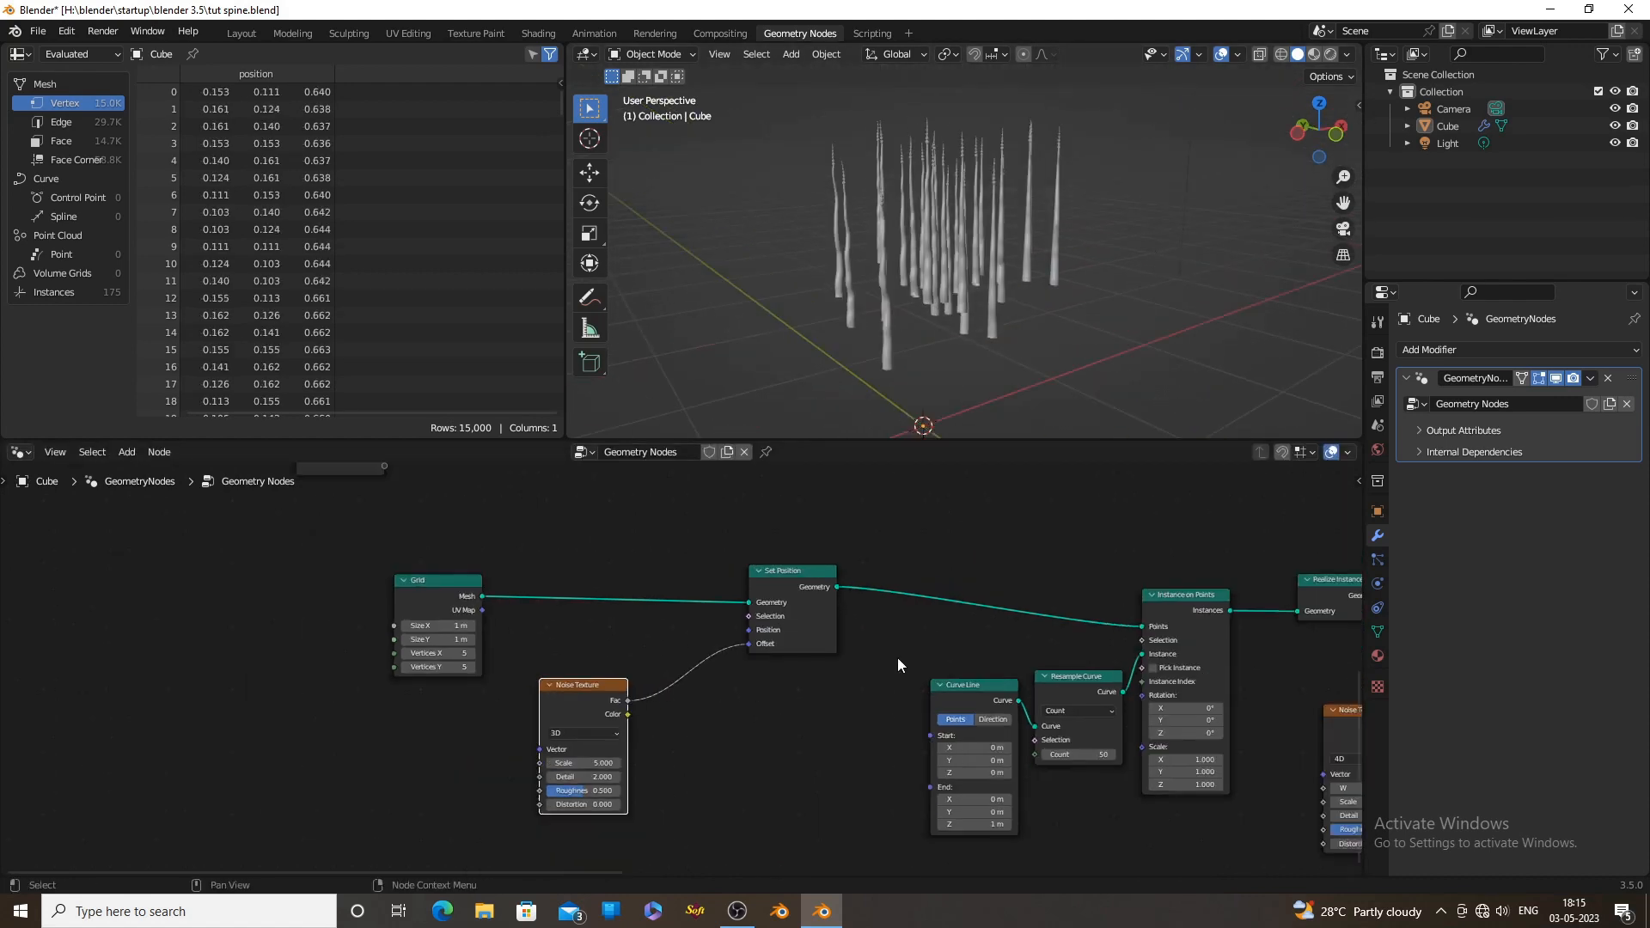
Duplicate the Subtract node and insert the copy between the new Noise Texture and the Offset of the grid's Set Position node
scroll(898, 658, down, 3)
middle_drag(898, 658, 771, 660)
click(1218, 692)
key(shift+d)
click(586, 663)
shift+middle_drag(962, 422, 920, 317)
drag(496, 694, 405, 735)
drag(618, 670, 515, 720)
Duplicate the vector Scale node and insert the copy between the duplicated Subtract node and the grid's Set Position node
middle_drag(859, 694, 736, 688)
click(1176, 674)
key(shift+d)
click(502, 672)
Duplicate the Combine XYZ node before the grid's Set Position Offset, feeding the Scale node's Vector into its X and Y
click(1299, 647)
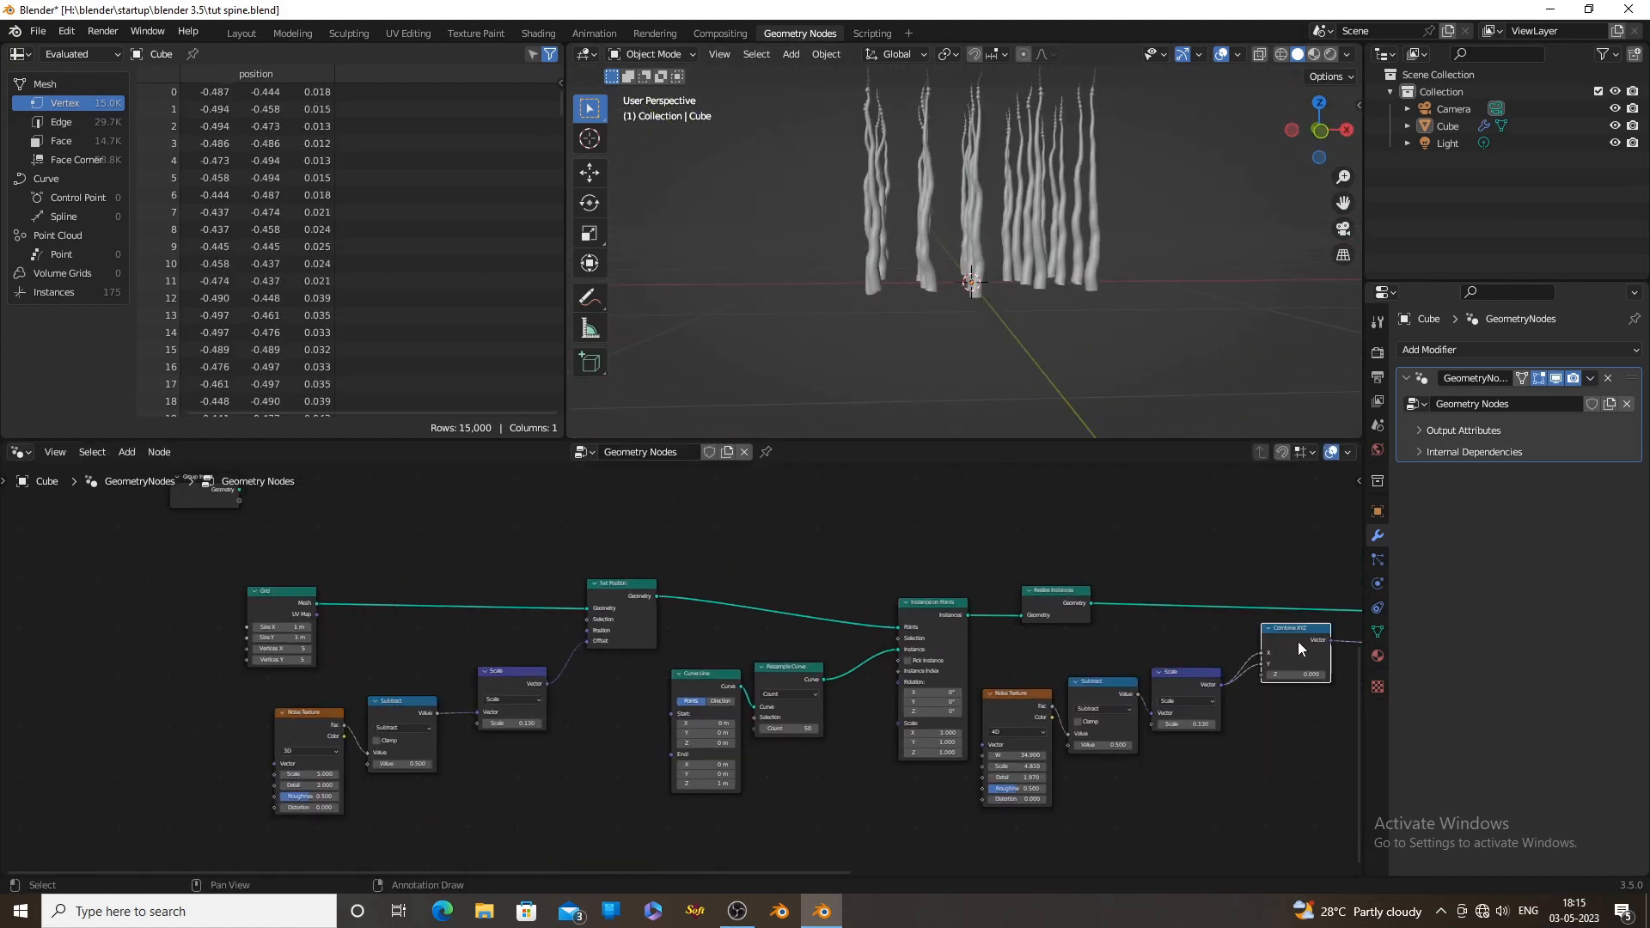
key(shift+d)
click(614, 673)
scroll(497, 690, up, 3)
drag(517, 677, 562, 701)
middle_drag(962, 301, 1059, 344)
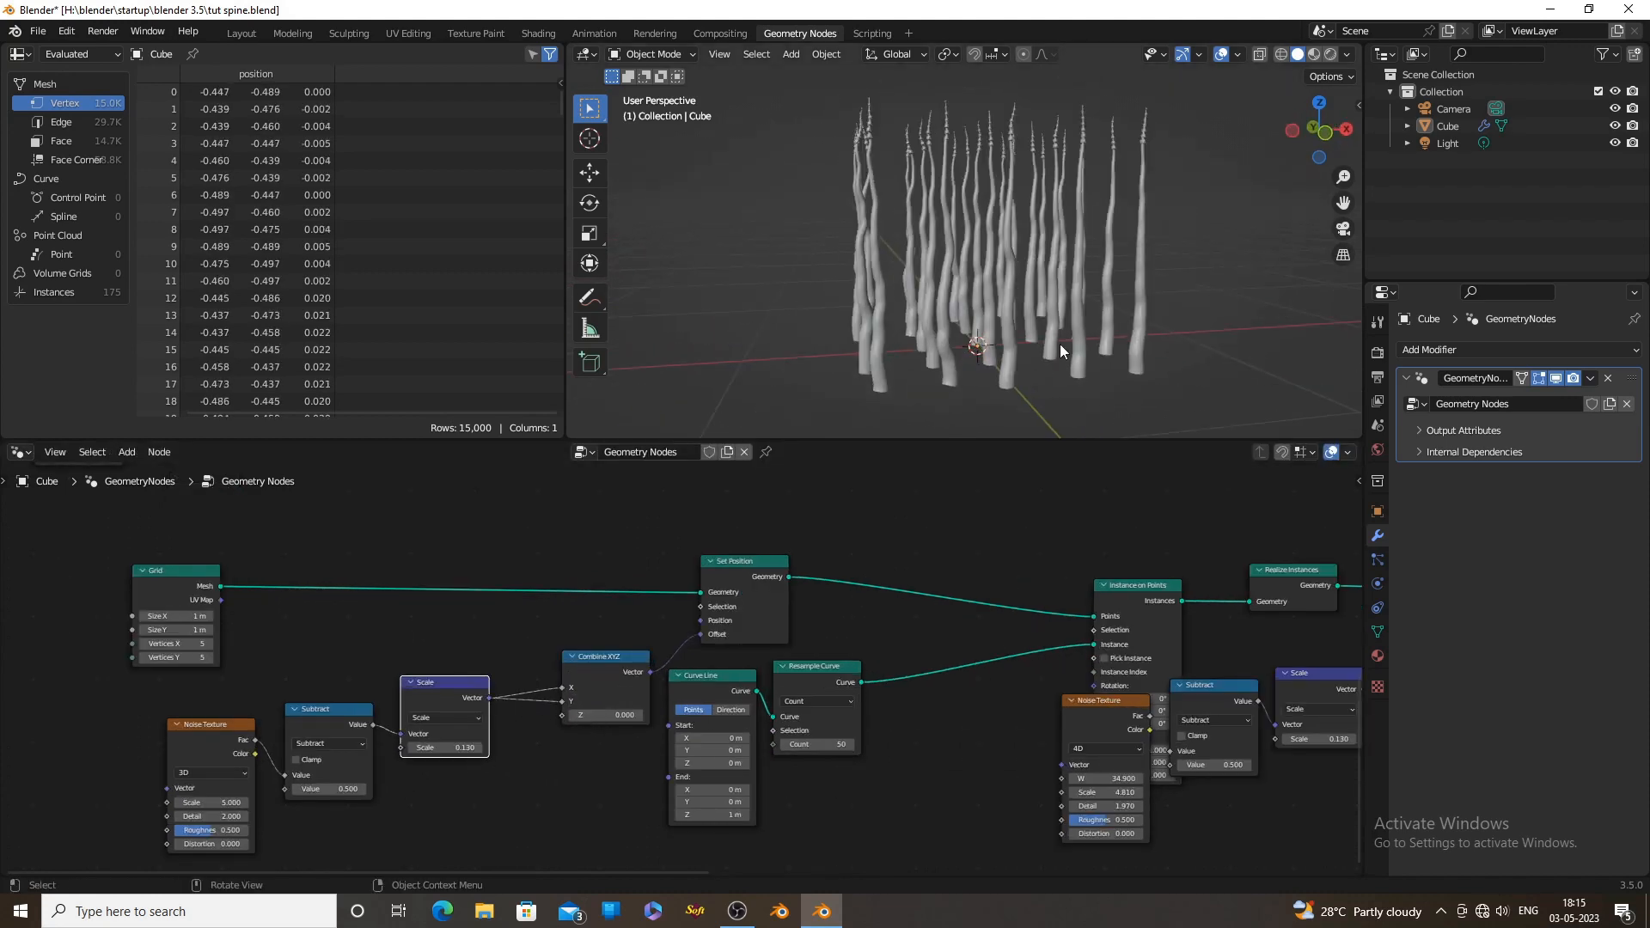
Set the Scale value of the grid offset's Scale node to 0.350
scroll(1059, 344, up, 1)
middle_drag(515, 760, 705, 684)
Set the grid offset's 3D Noise Texture to Scale 19.2, Detail 15, Roughness 0 and Distortion 1.4
scroll(705, 684, up, 3)
drag(601, 664, 625, 664)
click(1319, 102)
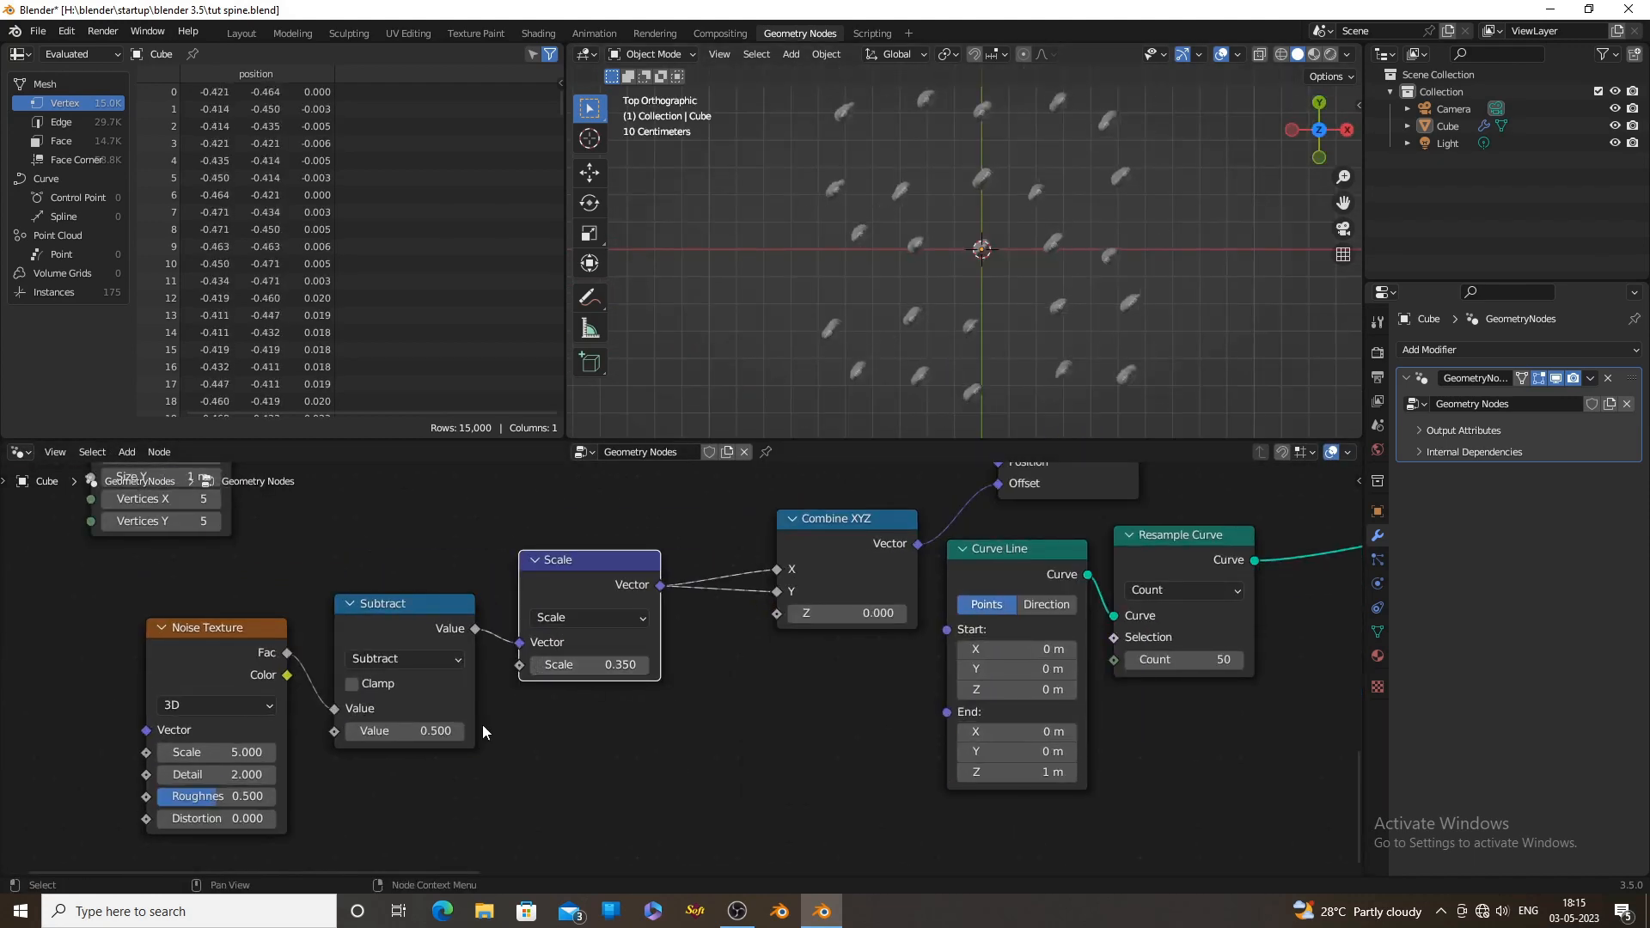
middle_drag(482, 724, 700, 664)
scroll(700, 663, up, 1)
drag(416, 716, 533, 717)
drag(419, 741, 535, 694)
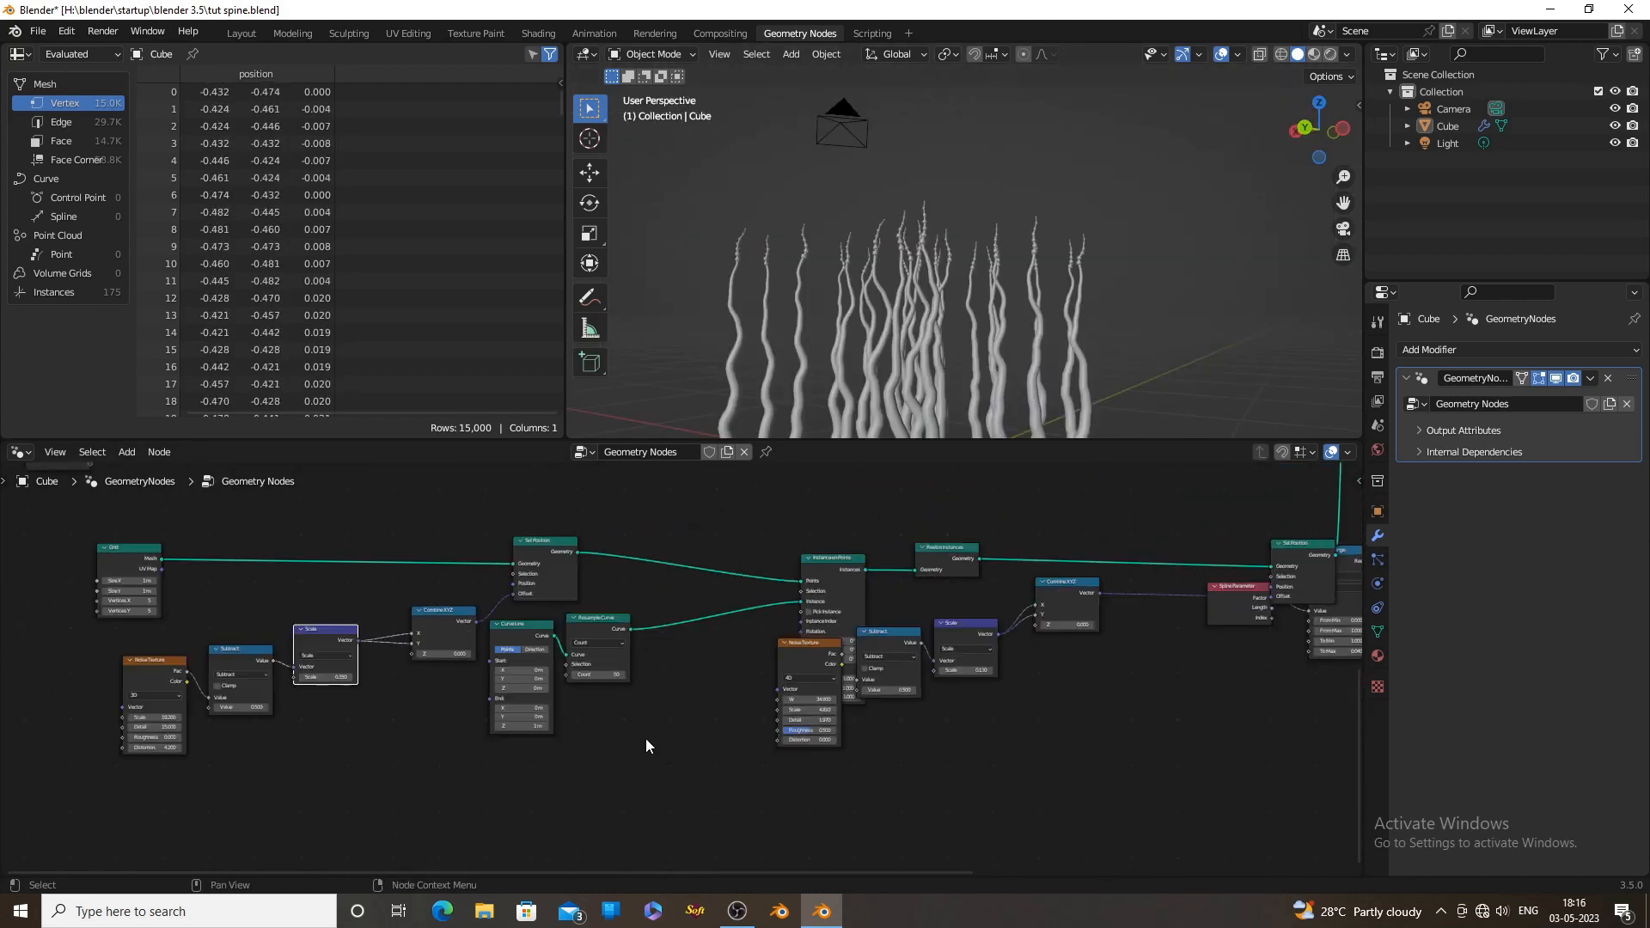
Spread out the 4D Noise Texture, Subtract, Scale and Combine XYZ nodes around the Instance on Points node
scroll(920, 651, up, 8)
drag(675, 678, 514, 751)
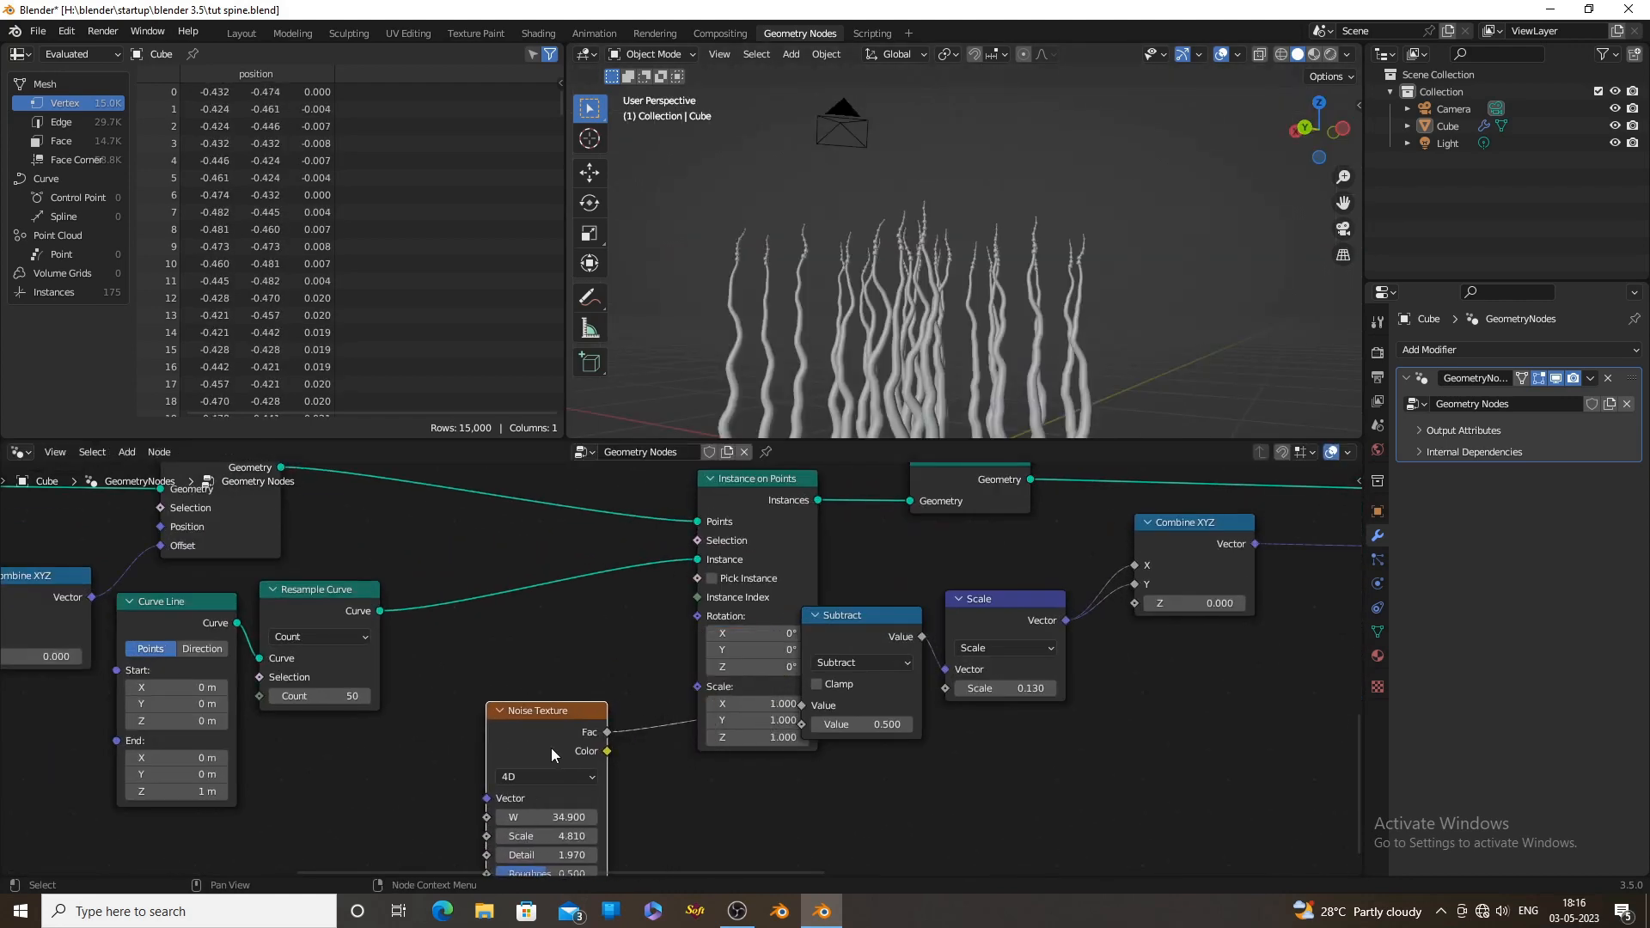
scroll(760, 705, down, 1)
drag(753, 522, 678, 470)
scroll(885, 675, down, 3)
middle_drag(975, 663, 830, 630)
drag(830, 630, 834, 632)
scroll(1014, 625, down, 2)
drag(1080, 622, 1005, 647)
drag(1138, 552, 1081, 530)
Space out the Set Position, Set Curve Radius, Curve to Mesh and Join Geometry nodes toward the Group Output
scroll(972, 662, down, 5)
scroll(972, 662, down, 2)
middle_drag(1091, 595, 963, 692)
scroll(653, 674, up, 3)
scroll(653, 675, down, 2)
middle_drag(817, 666, 799, 634)
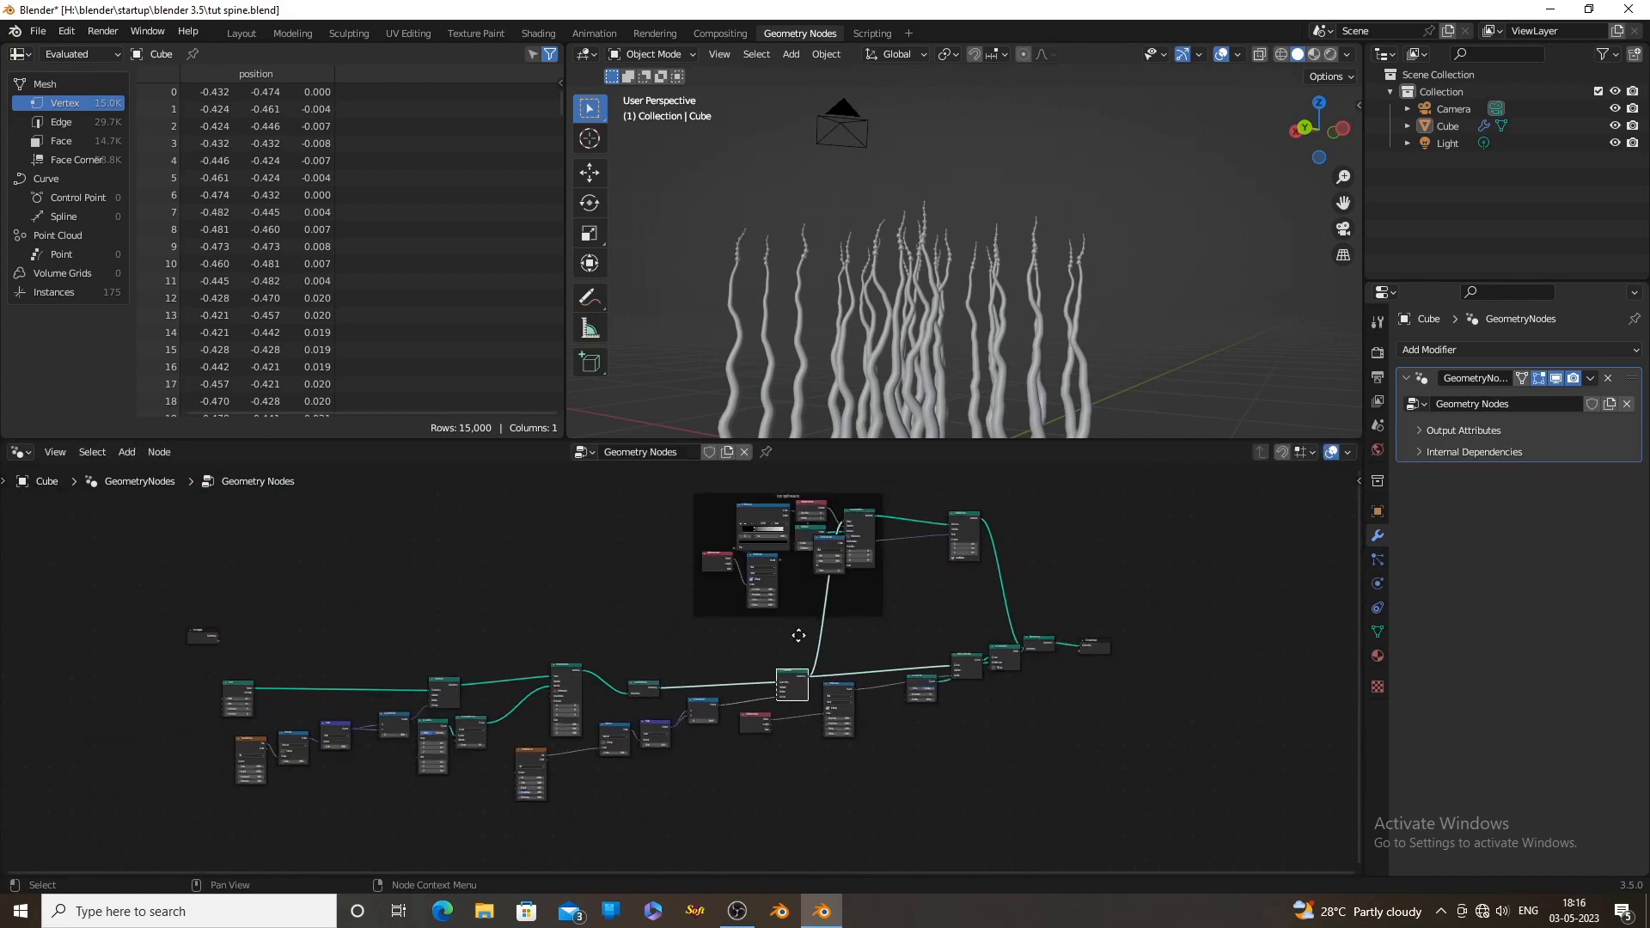
scroll(800, 633, up, 3)
middle_drag(1038, 713, 843, 678)
scroll(843, 678, up, 2)
drag(1104, 581, 1237, 600)
drag(1006, 581, 1147, 589)
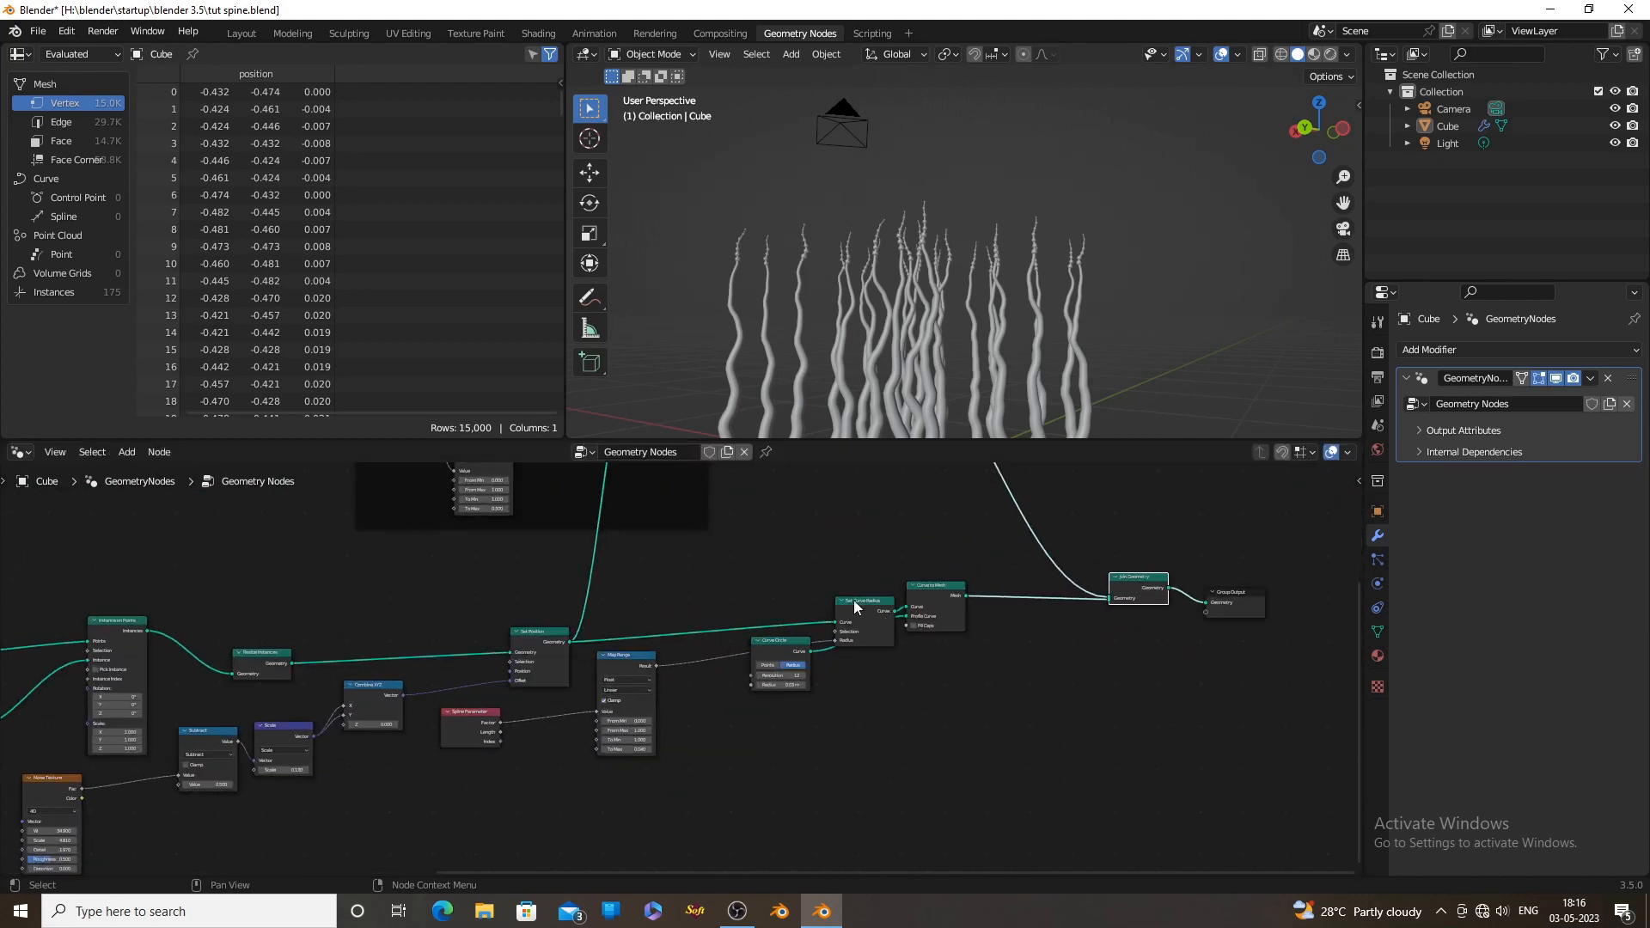
drag(705, 717, 946, 570)
drag(932, 602, 861, 630)
Enclose all nodes from Grid through Curve to Mesh in a frame labelled "spine"
click(988, 760)
scroll(995, 772, down, 6)
scroll(1014, 760, down, 1)
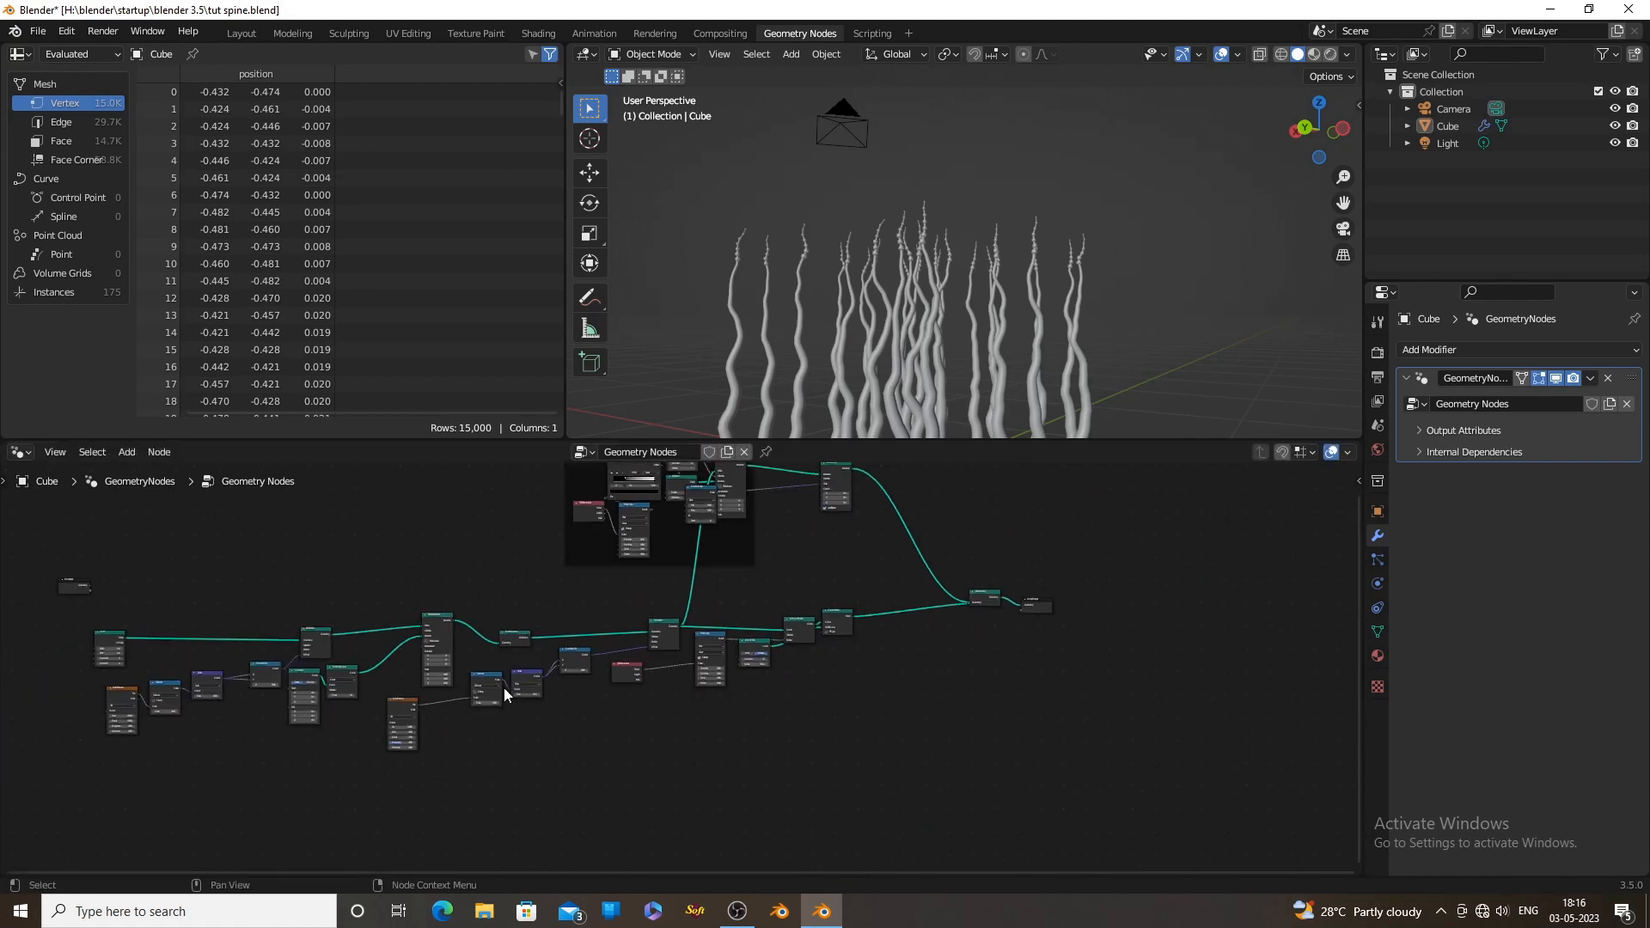
drag(74, 616, 886, 808)
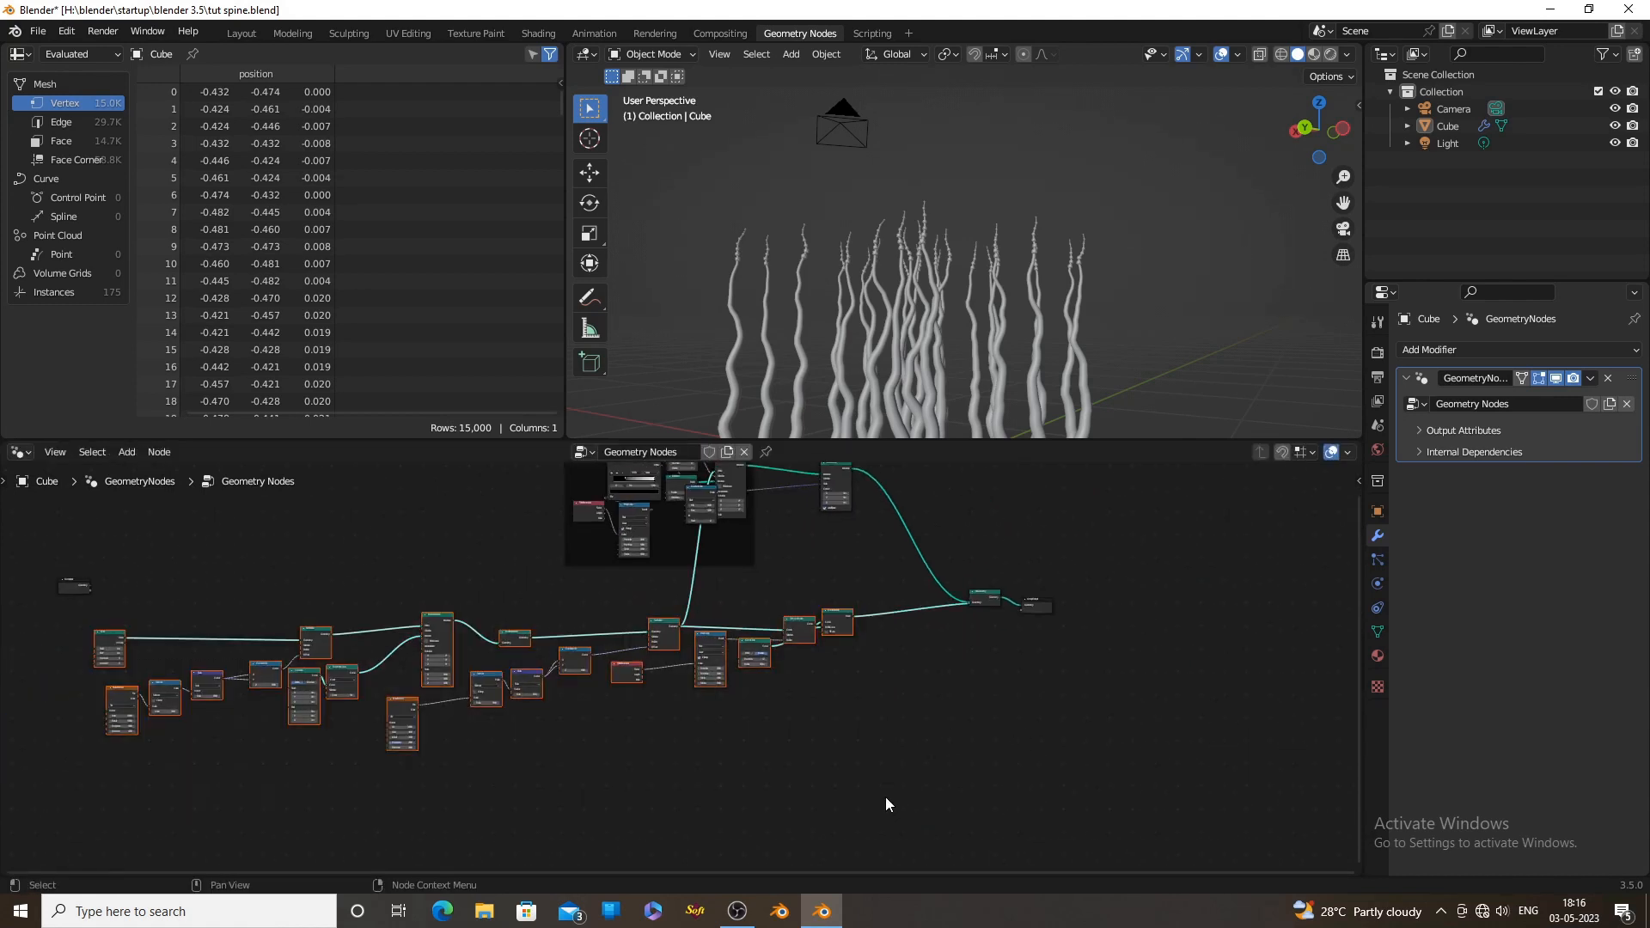
key(ctrl+j)
click(471, 553)
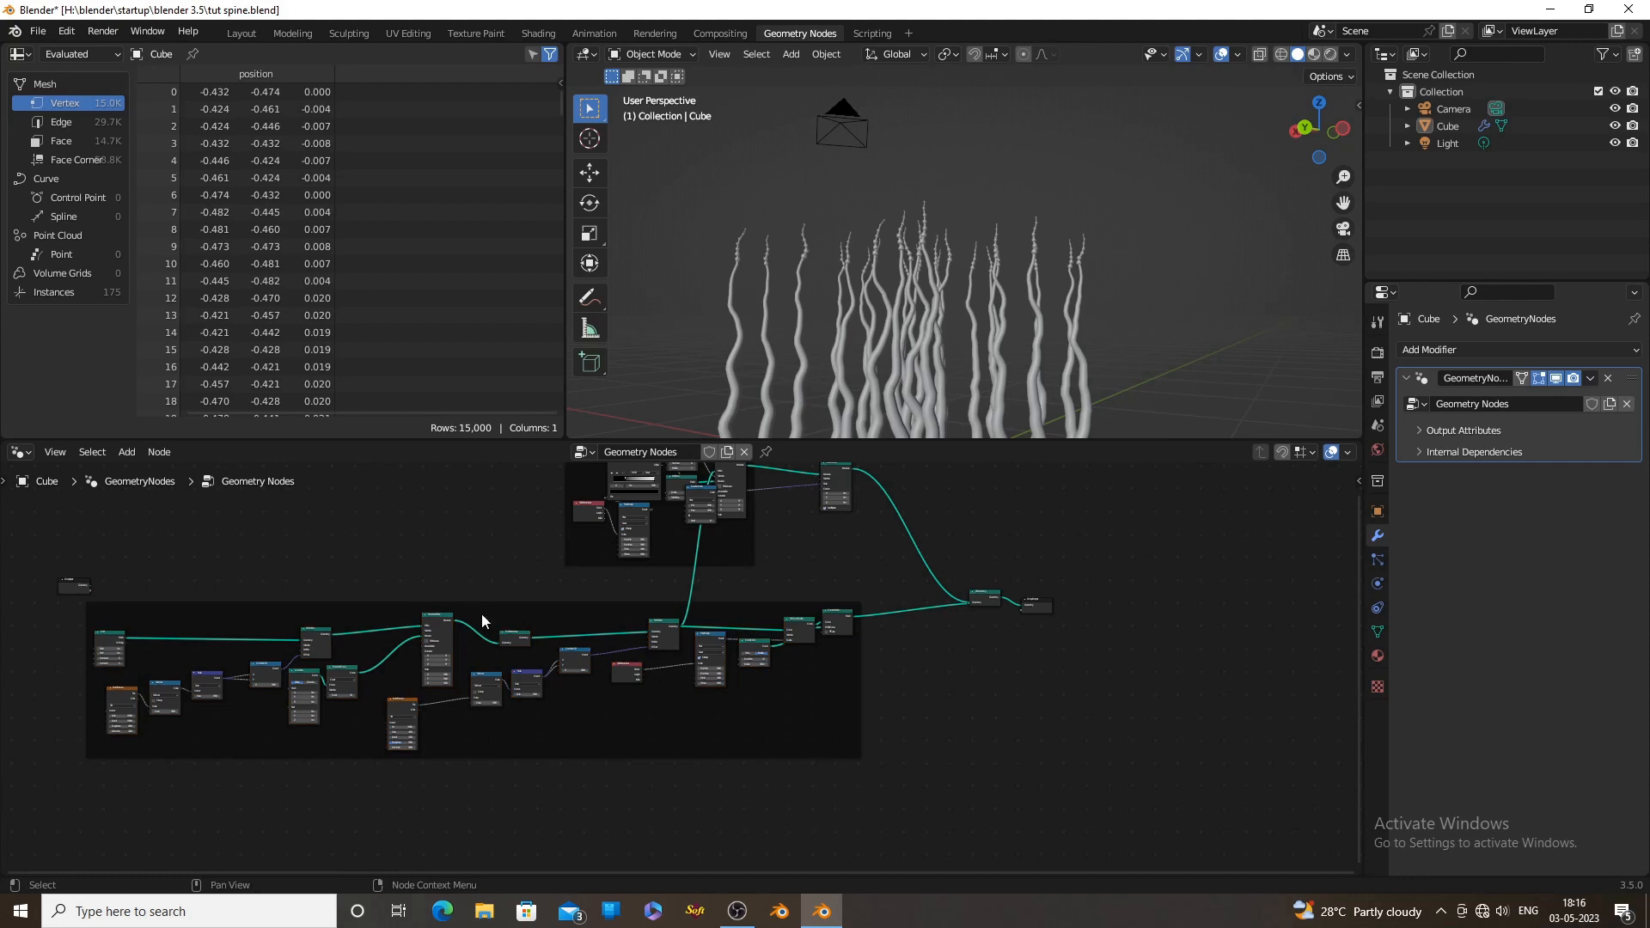
Add a Set Material node between the Curve to Mesh and Join Geometry nodes
scroll(791, 754, up, 4)
scroll(792, 753, up, 2)
key(shift+a)
click(739, 569)
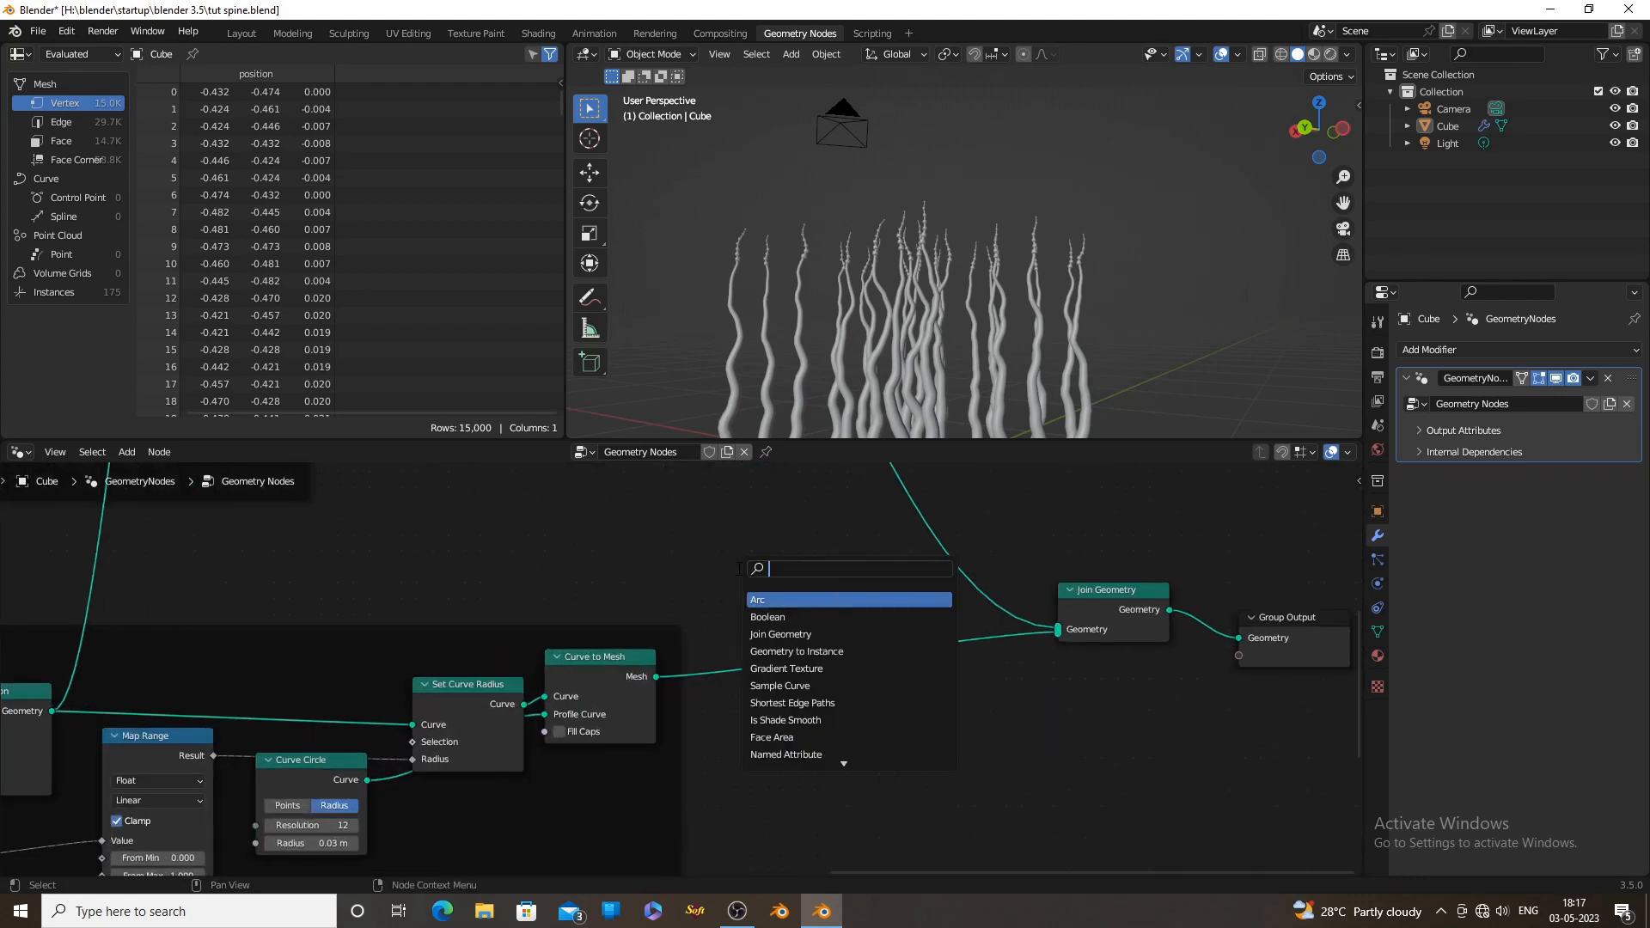
text(set)
key(Down)
key(Return)
click(749, 607)
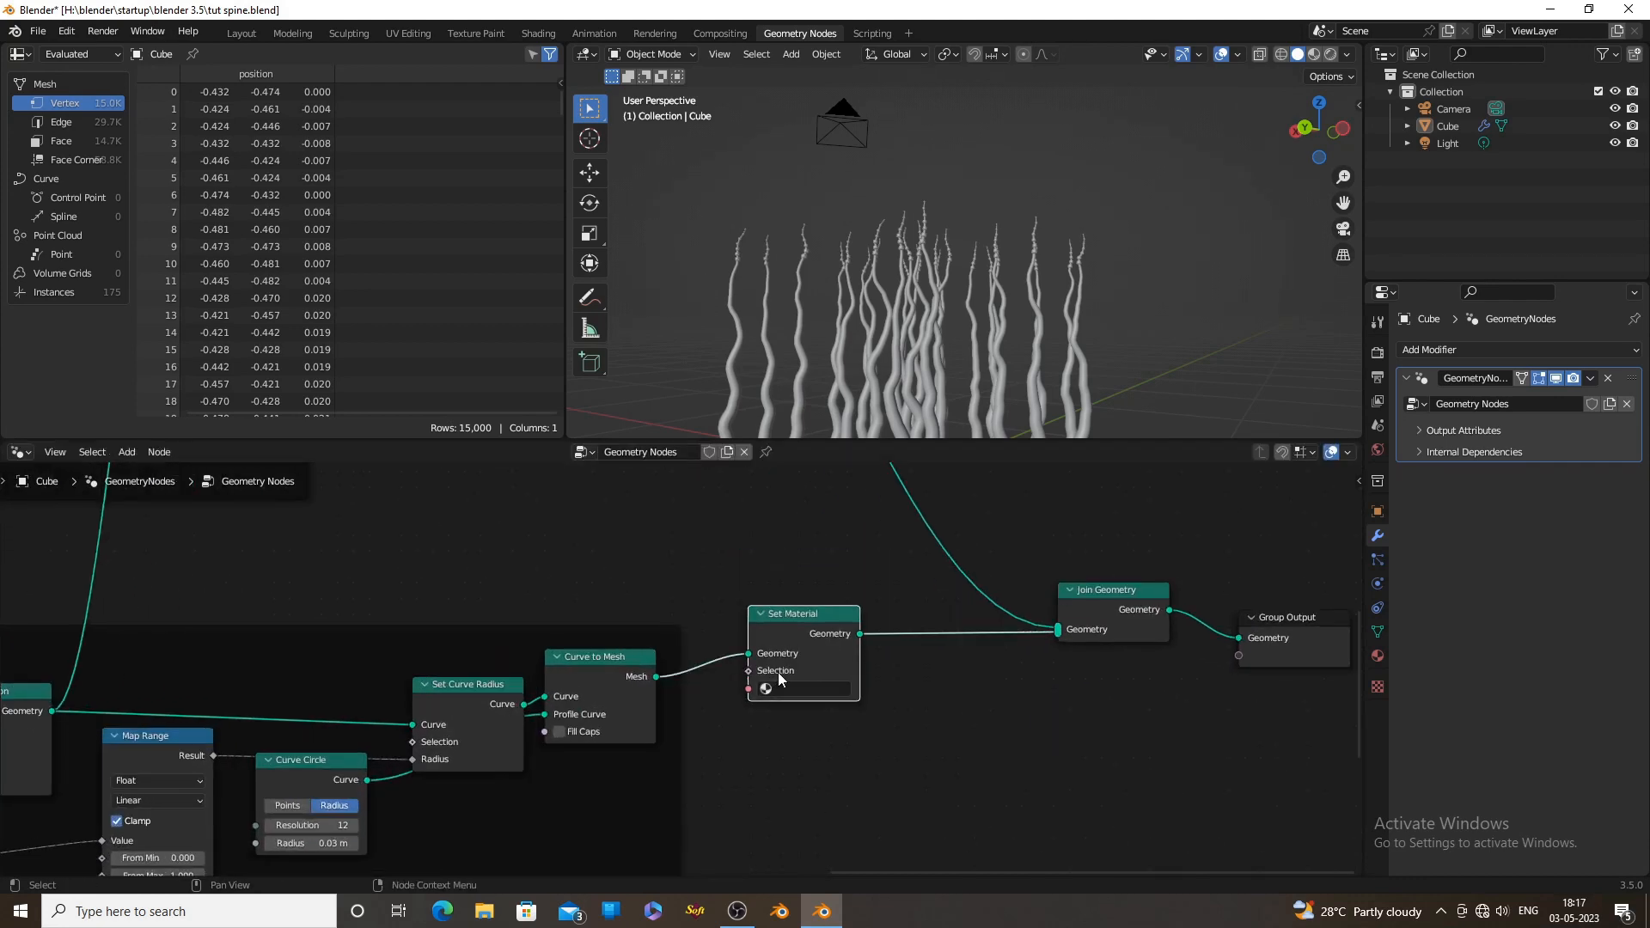
Duplicate the Set Material node and insert the copy between the Scale Instances and Join Geometry nodes
scroll(665, 606, down, 5)
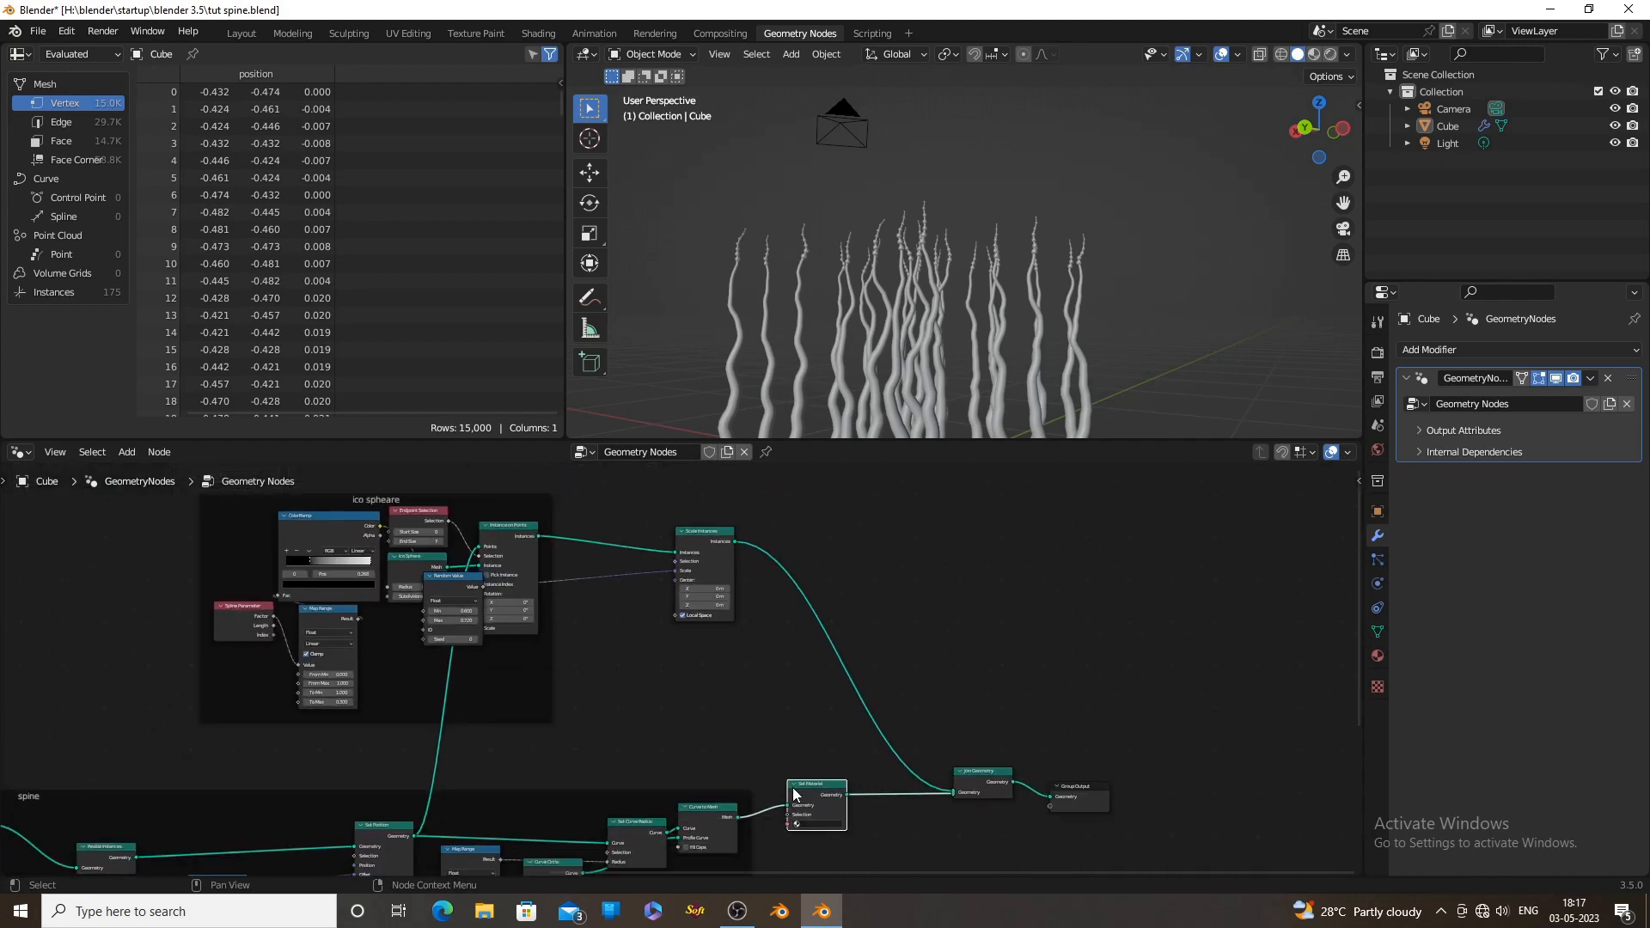
key(shift+d)
click(817, 648)
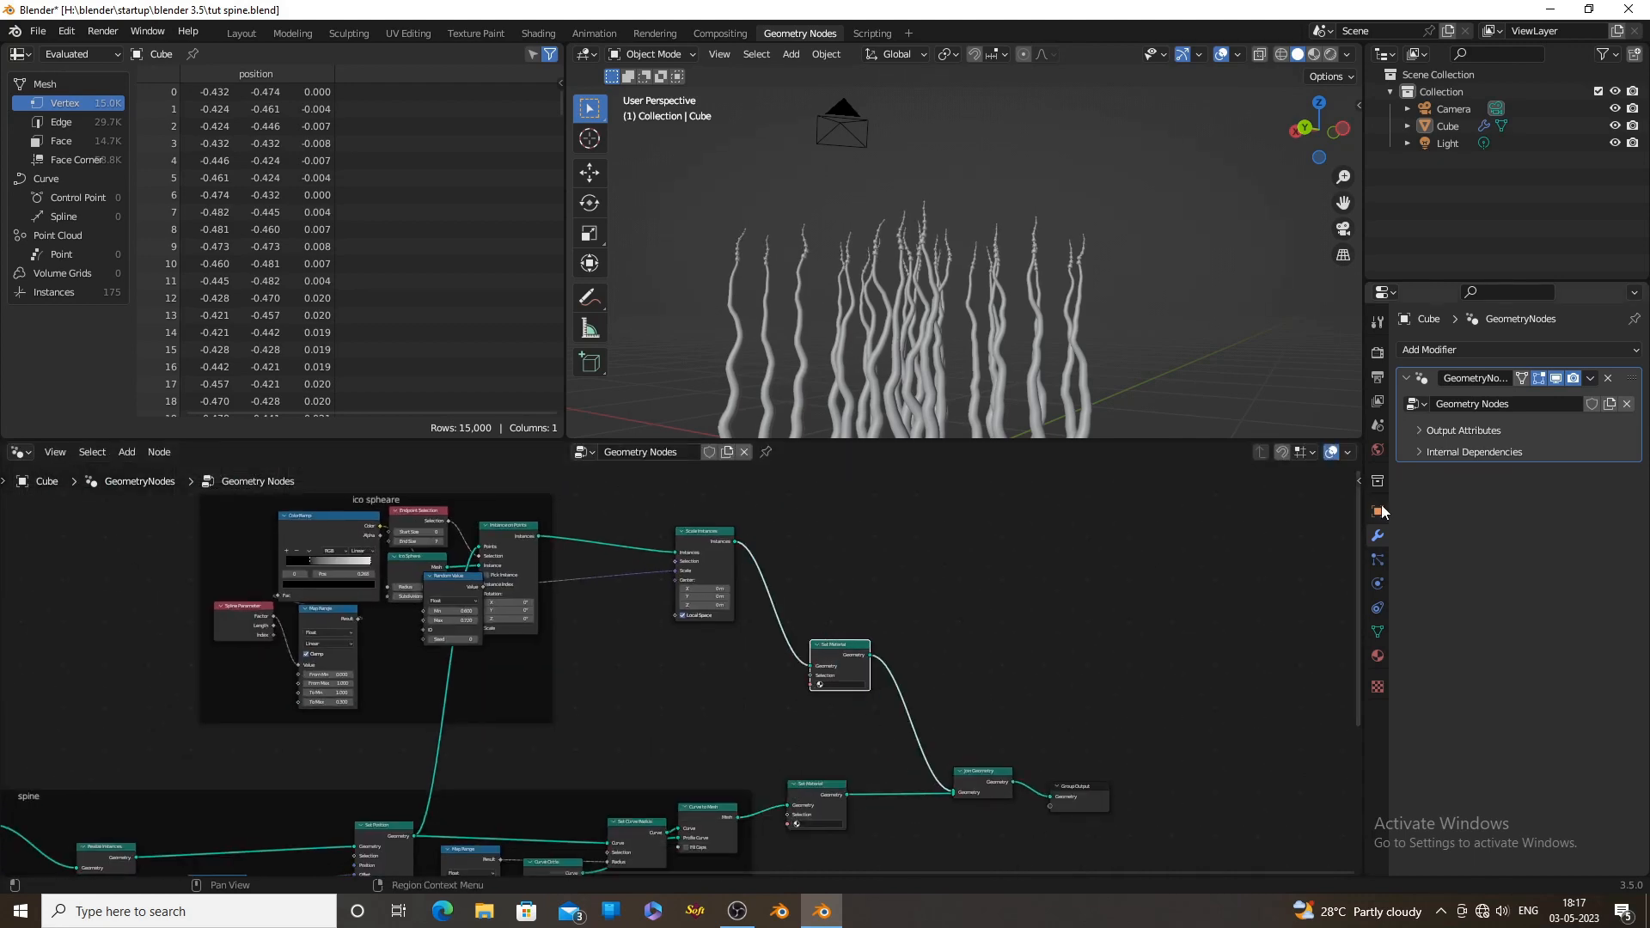
Give the cube's material a white emission colour, edit its Emission Strength, and rename it "emmision"
click(1377, 657)
scroll(1585, 689, down, 10)
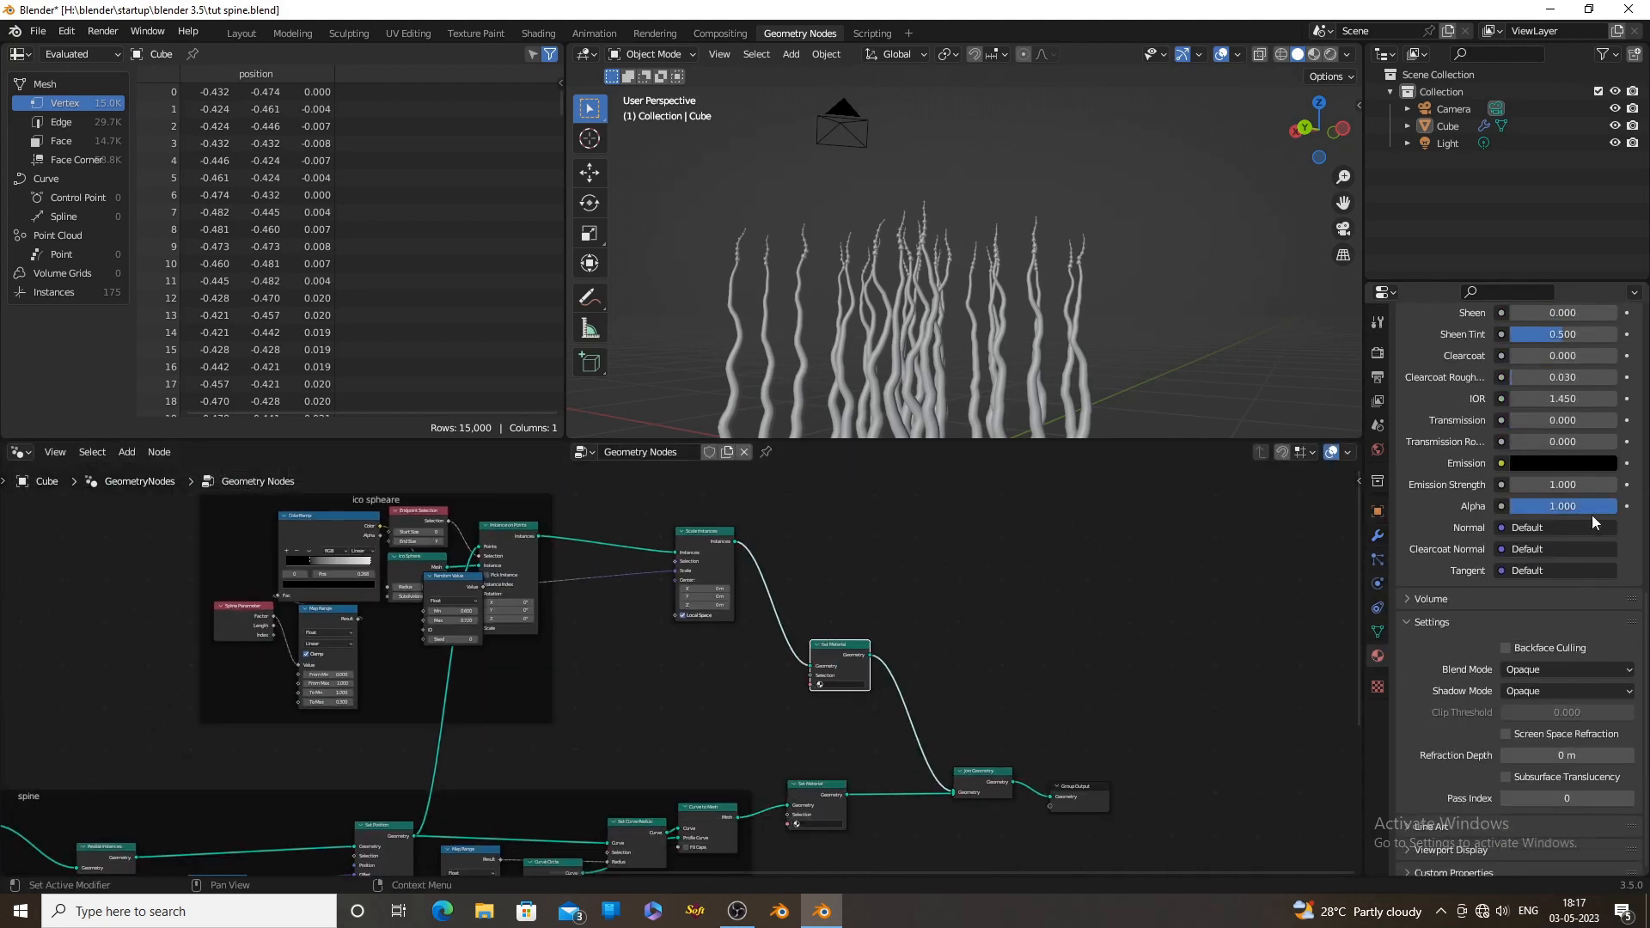
click(1594, 463)
drag(1605, 251, 1604, 216)
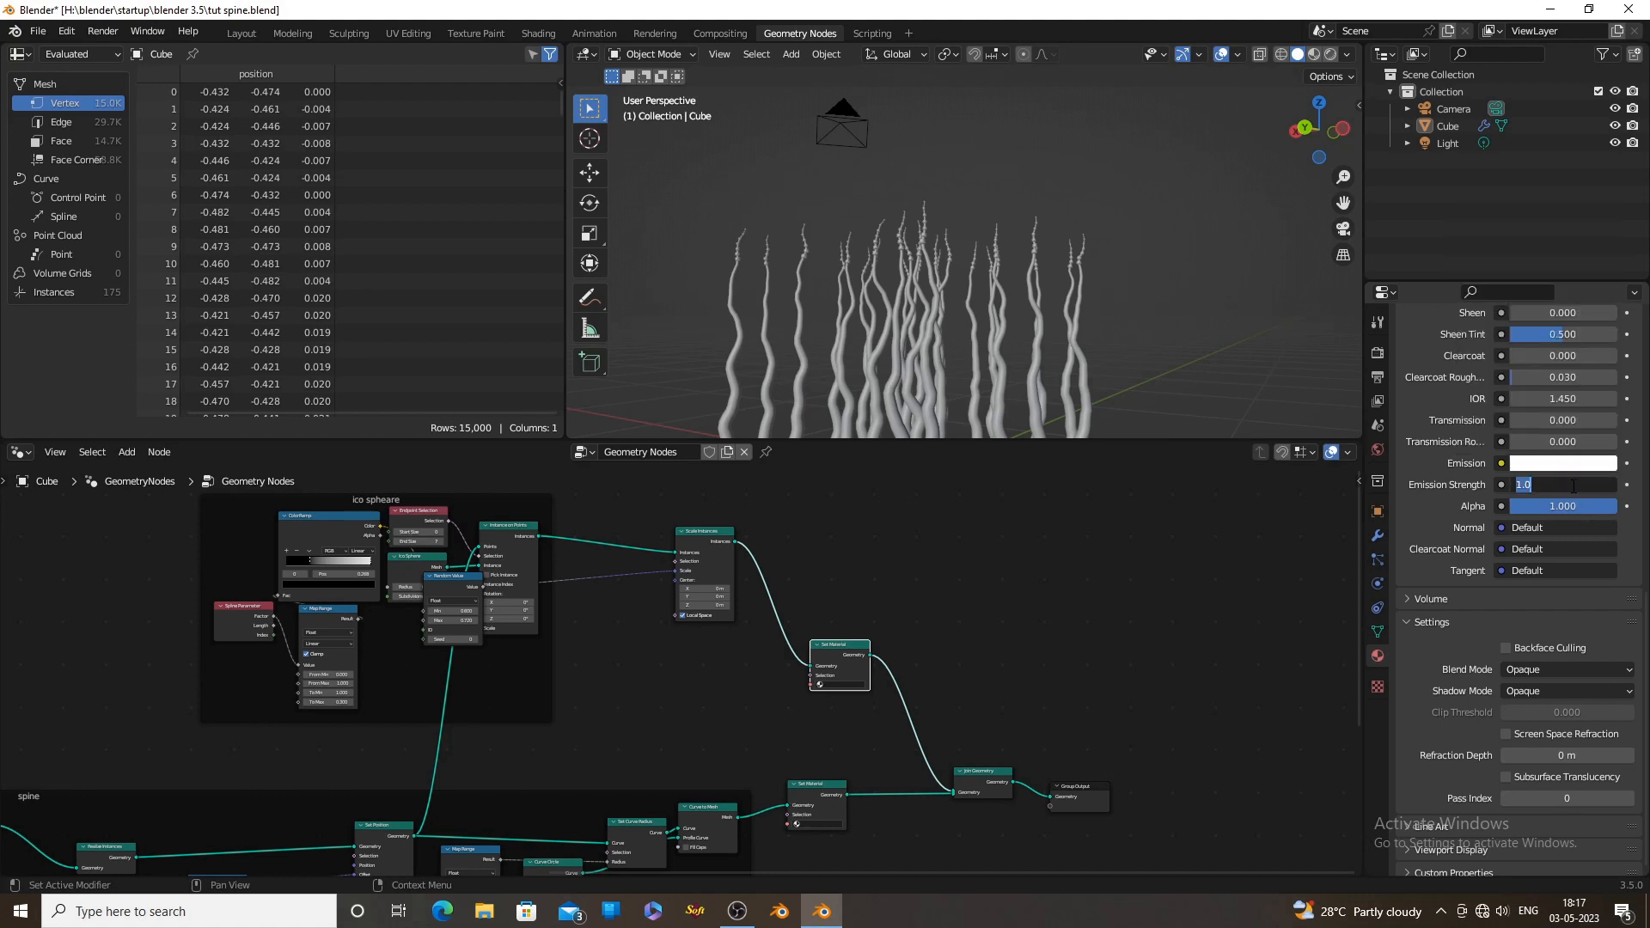
key(Return)
scroll(1603, 459, up, 12)
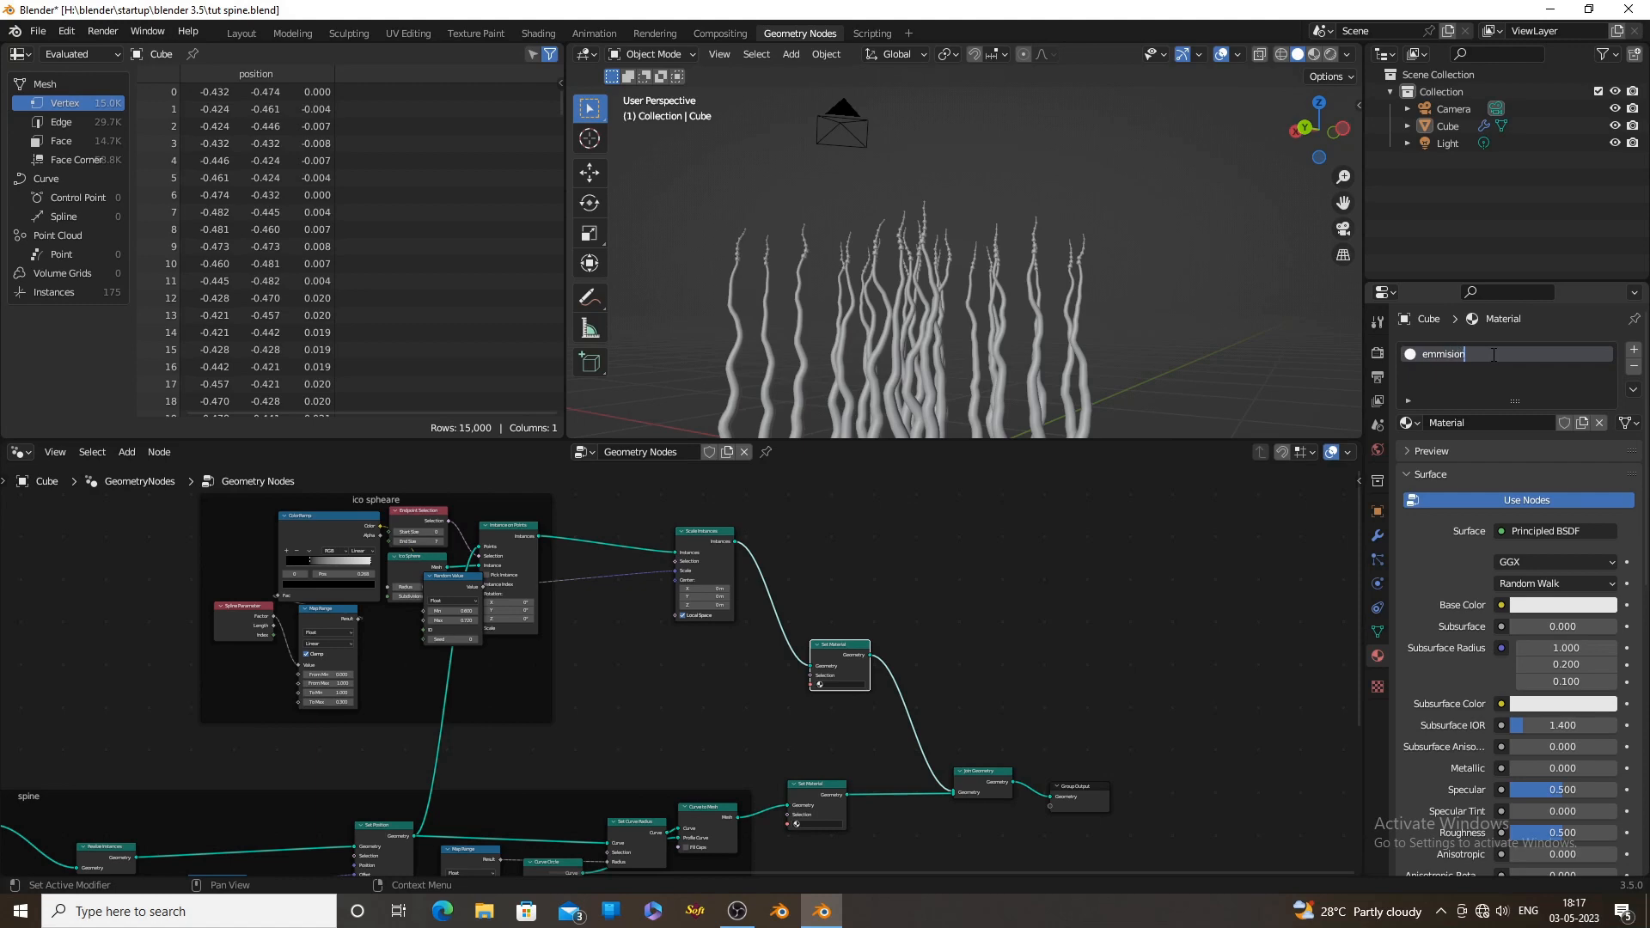
Assign the emmision material in the Set Material node after Scale Instances and switch the viewport to rendered shading
scroll(1075, 589, up, 2)
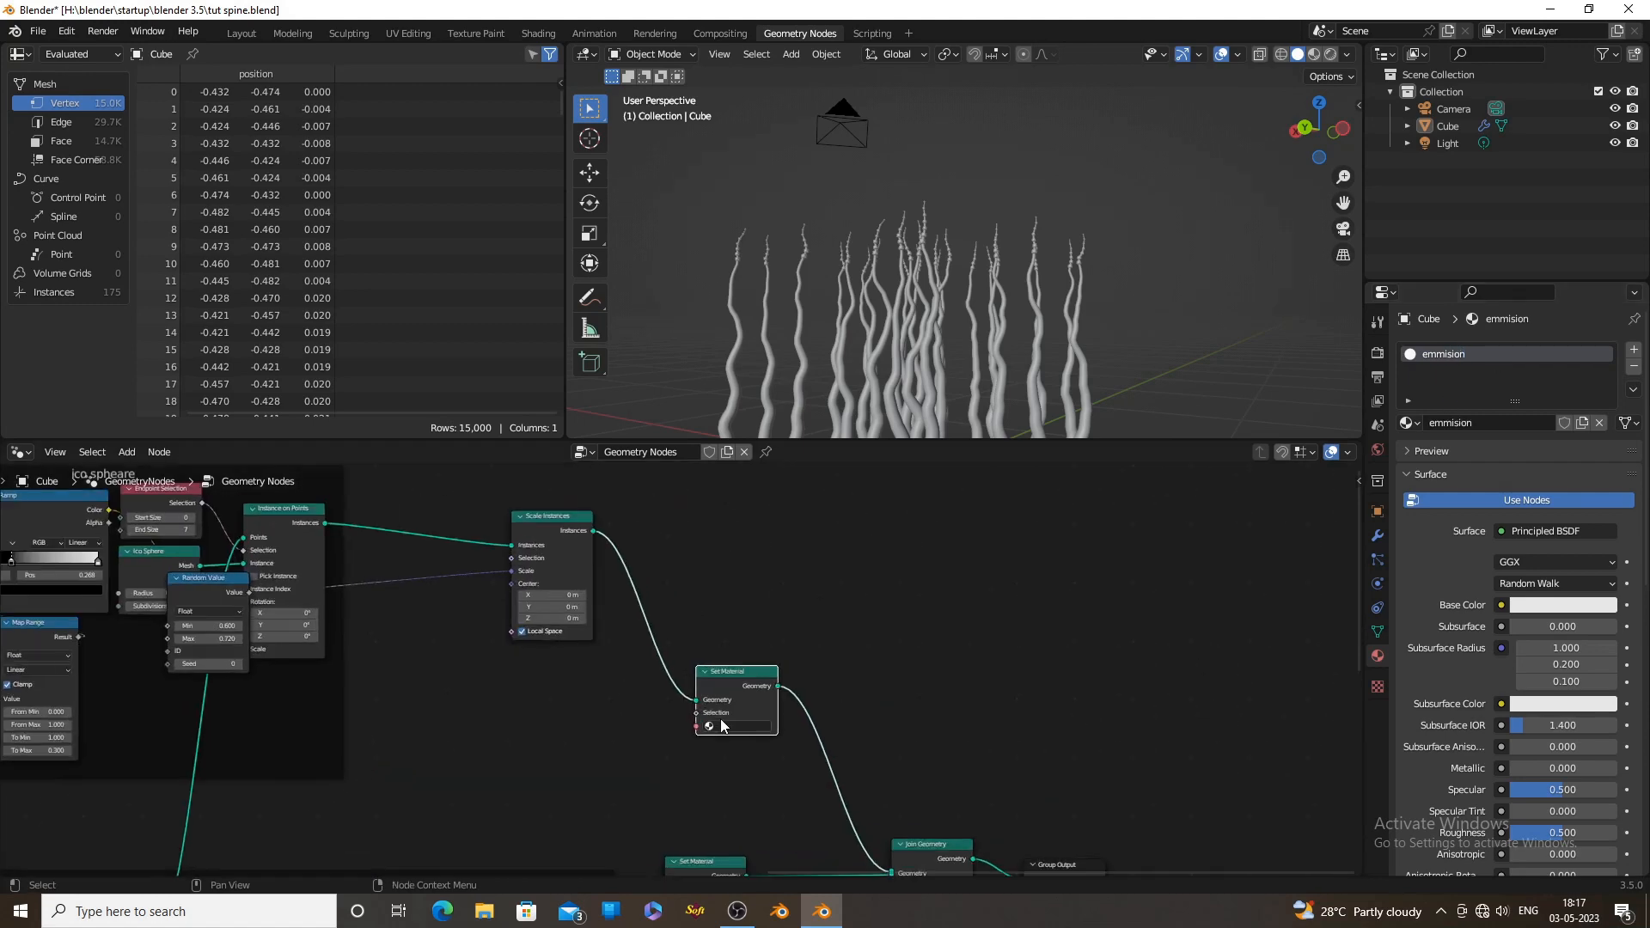
click(1332, 54)
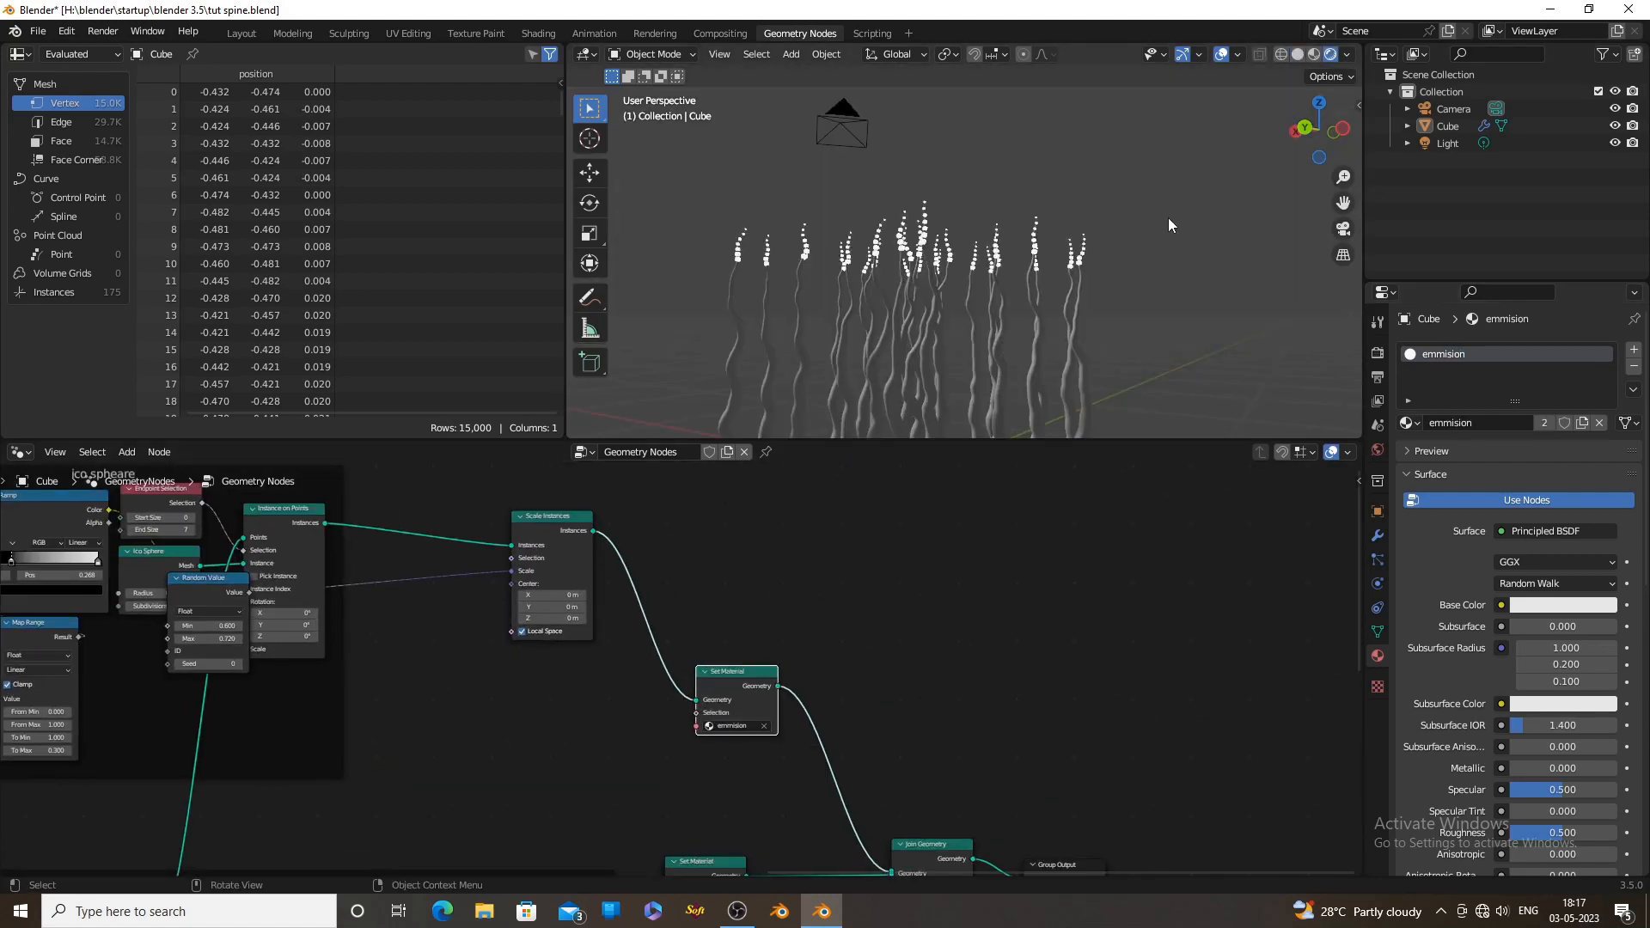
Set the world background colour to black and look at the glowing tips in perspective
click(1377, 449)
click(1543, 464)
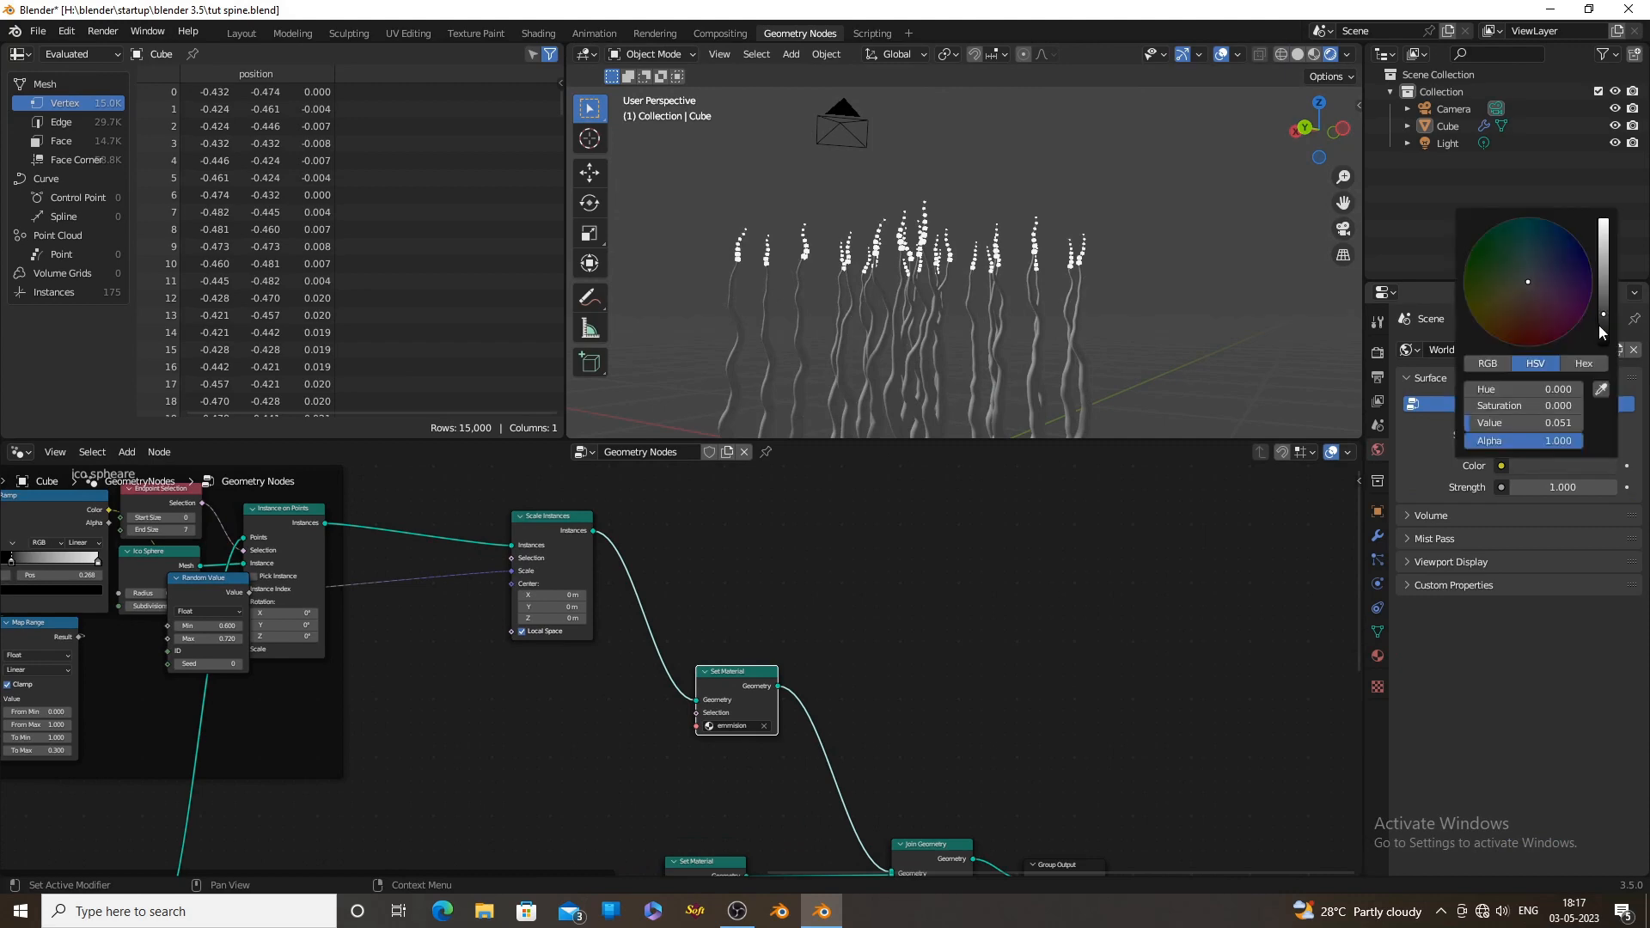
drag(1602, 333, 1600, 369)
key(KP_5)
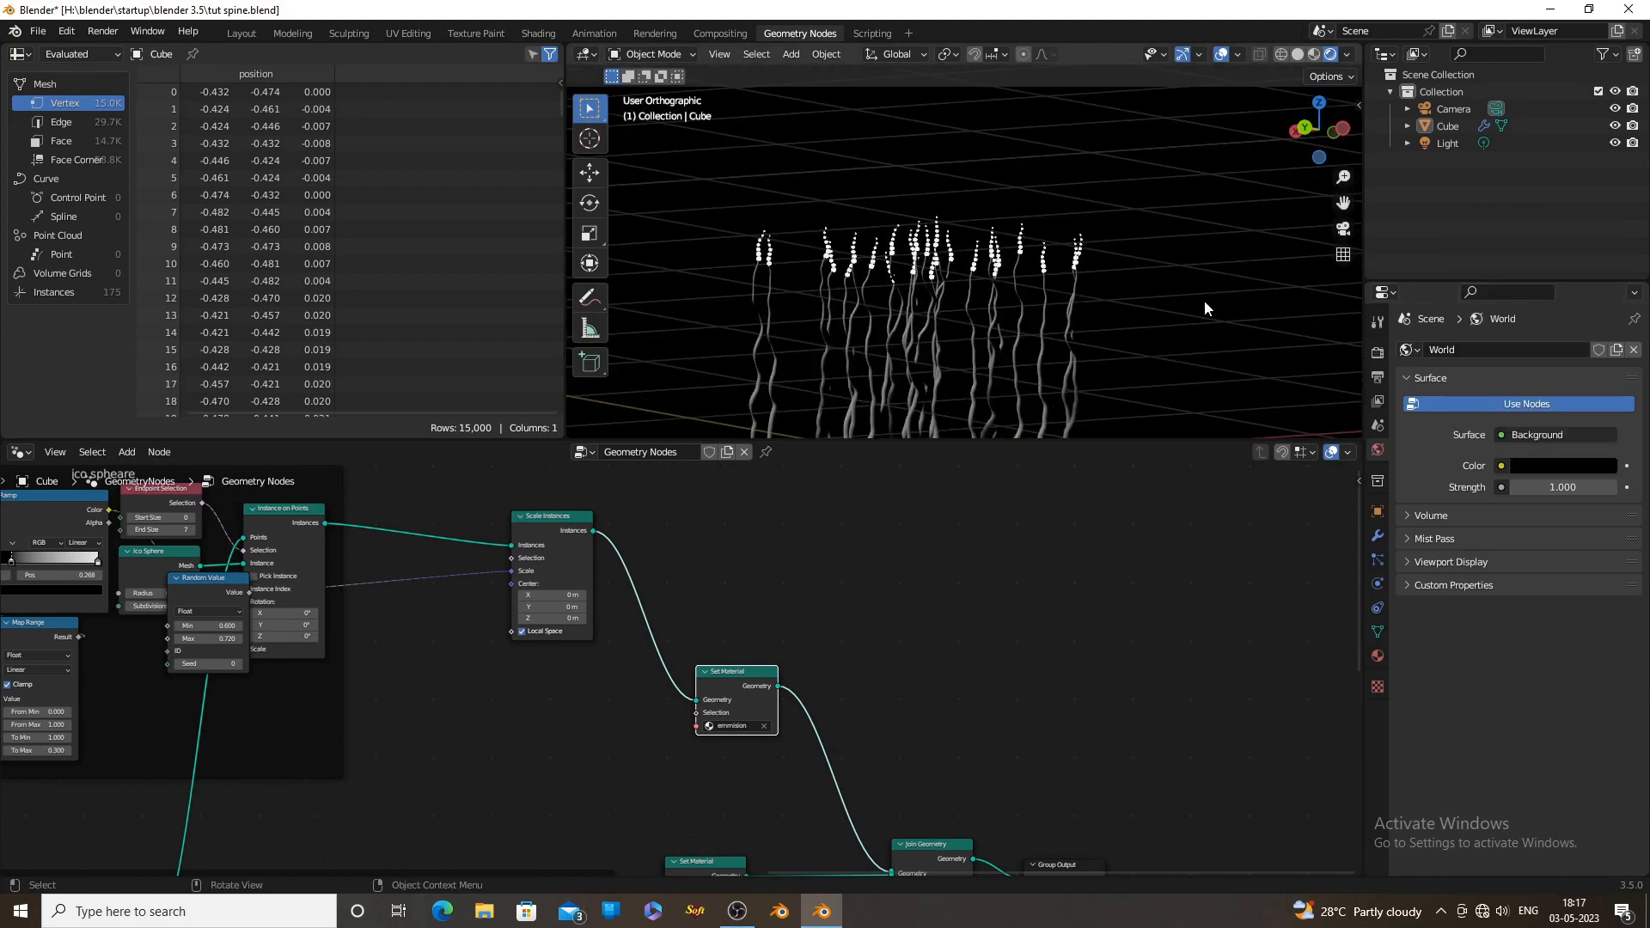
drag(1342, 135, 1246, 292)
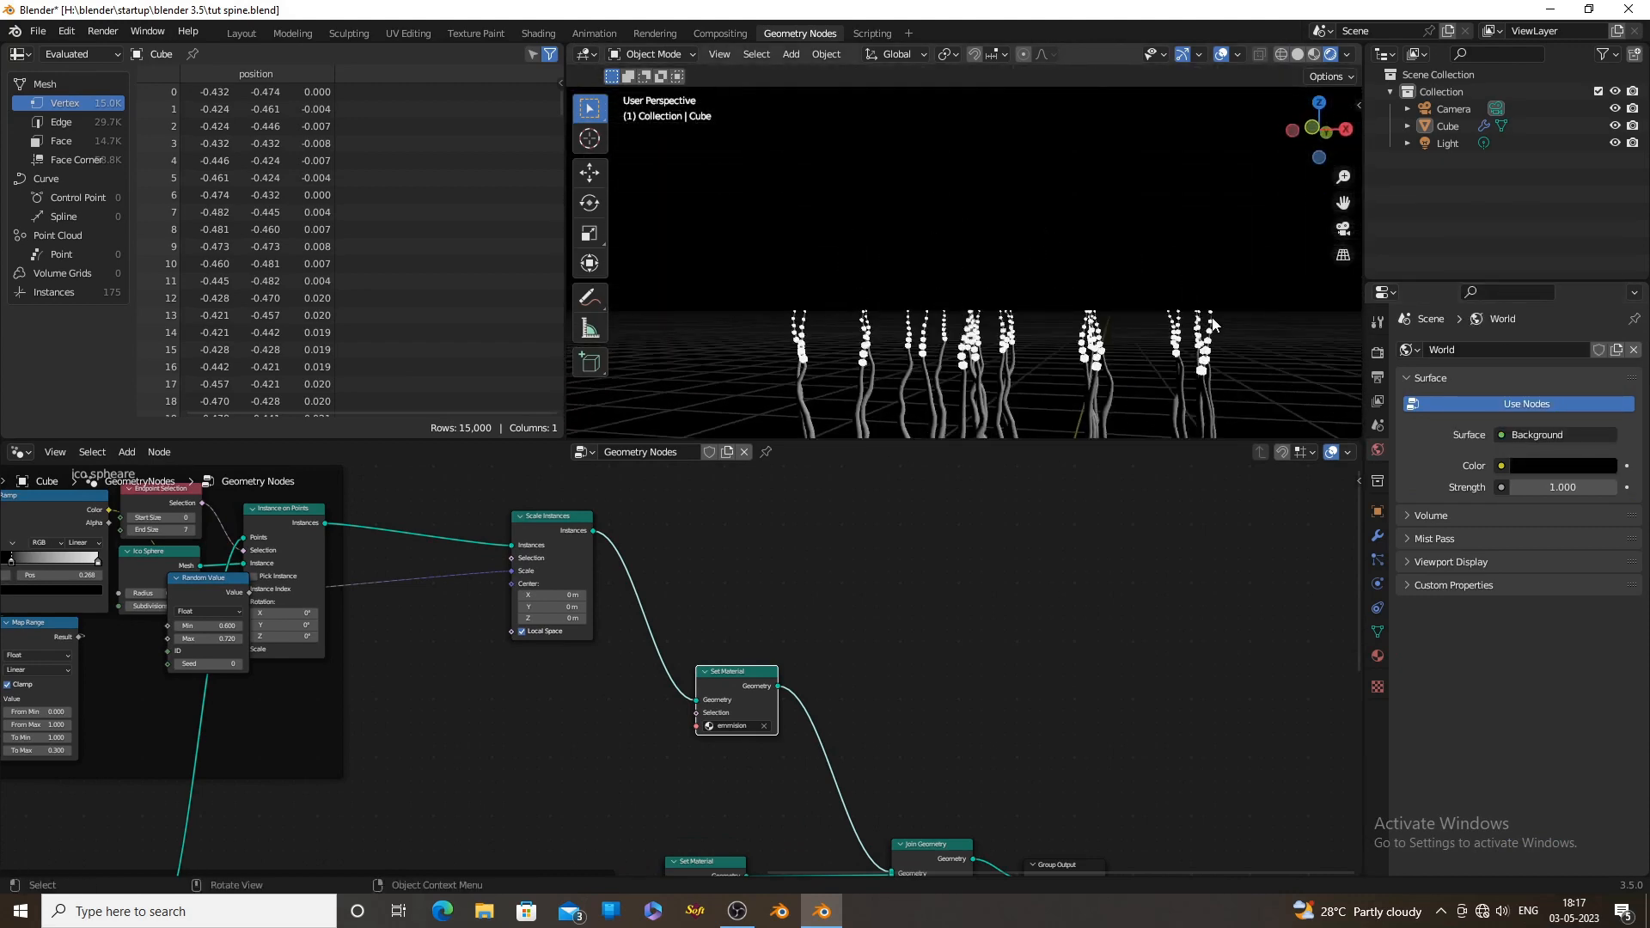
mouse_move(1272, 291)
middle_down()
mouse_move(1285, 297)
mouse_move(1272, 303)
middle_up()
Add a second material slot to the cube with a new material named "spline"
scroll(980, 627, down, 6)
middle_drag(857, 850, 837, 749)
scroll(904, 762, up, 6)
scroll(923, 755, up, 5)
scroll(910, 732, down, 2)
click(1377, 656)
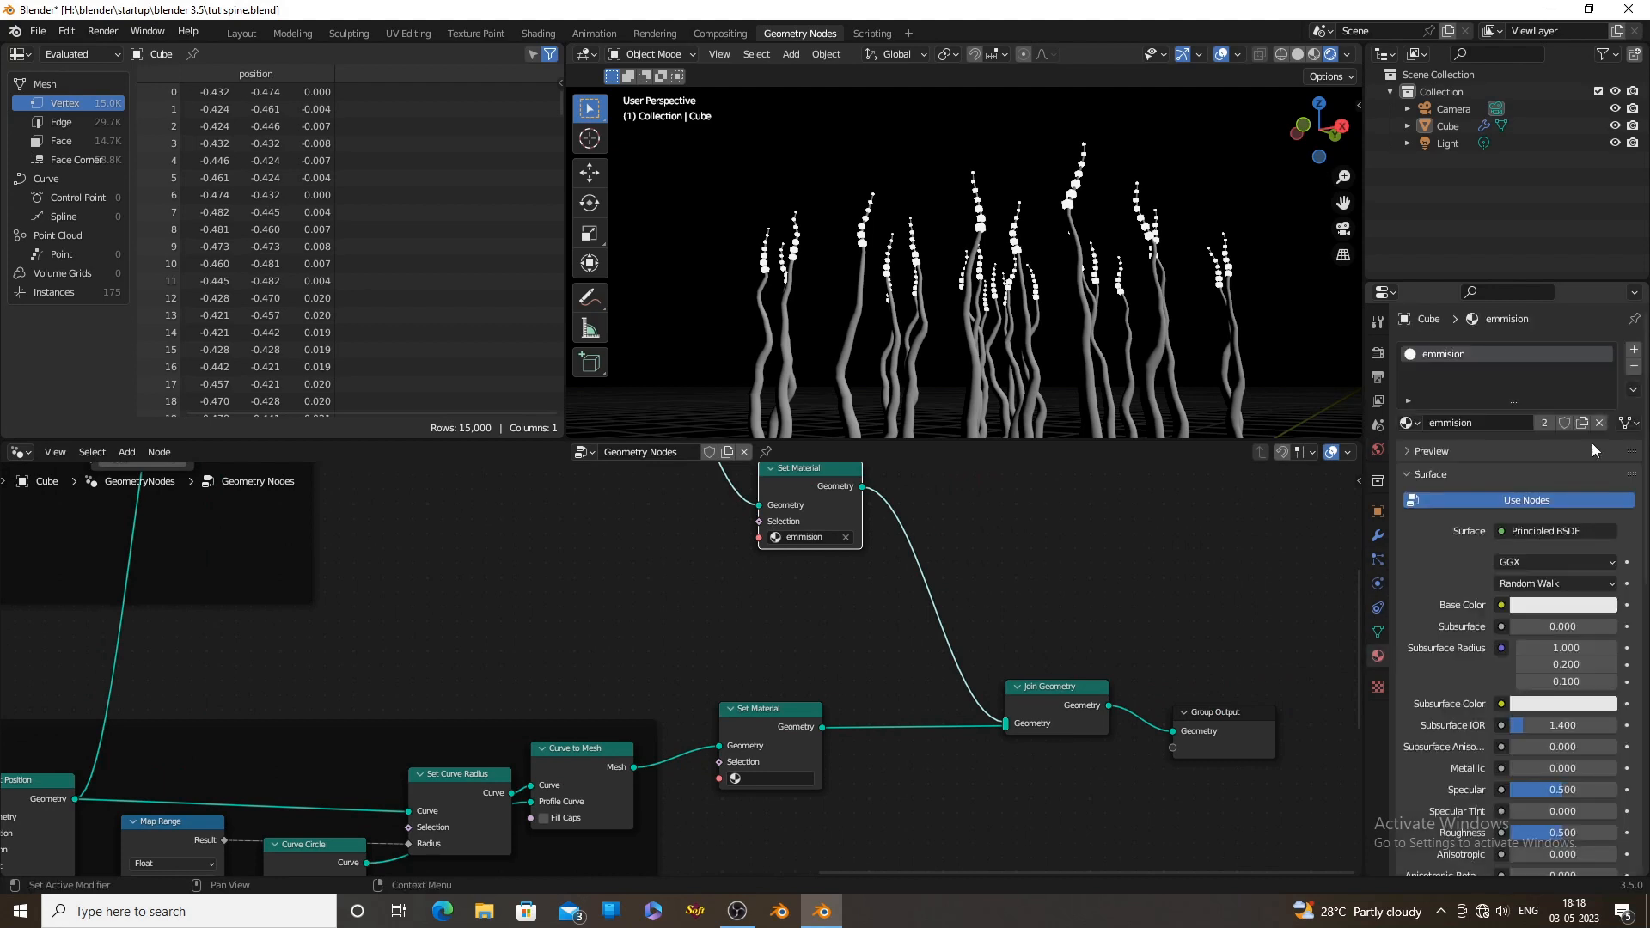
click(1632, 350)
click(1529, 459)
double_click(1492, 372)
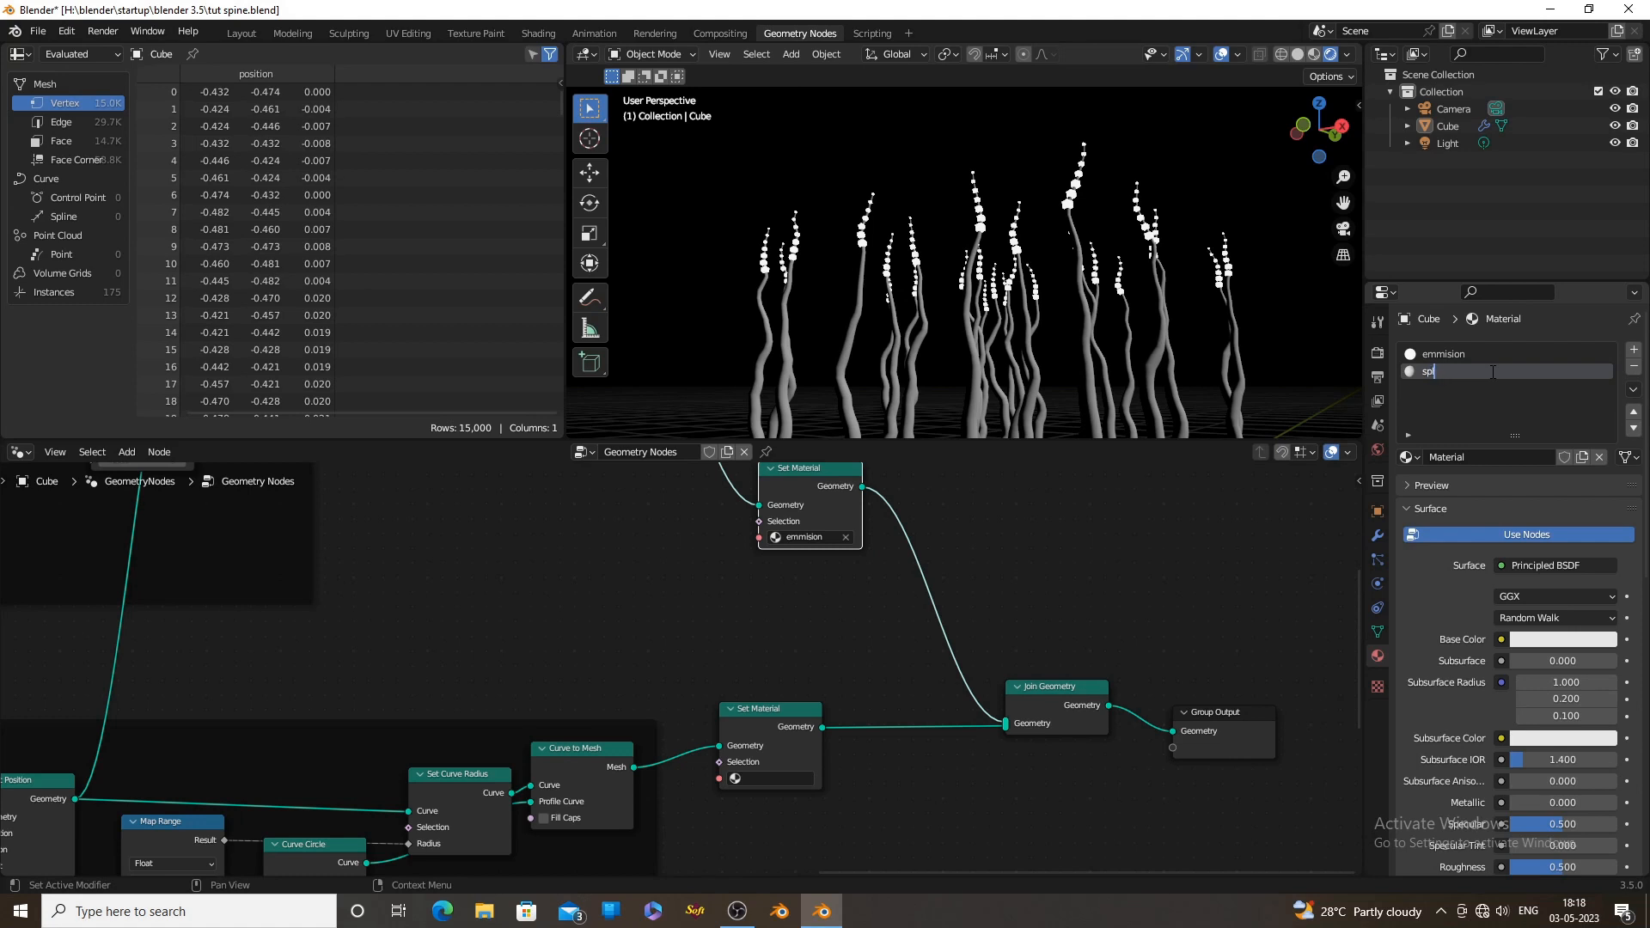
text(spline)
key(Return)
Assign the spline material in the Set Material node after Curve to Mesh and give it a greyish-blue base colour
click(1563, 639)
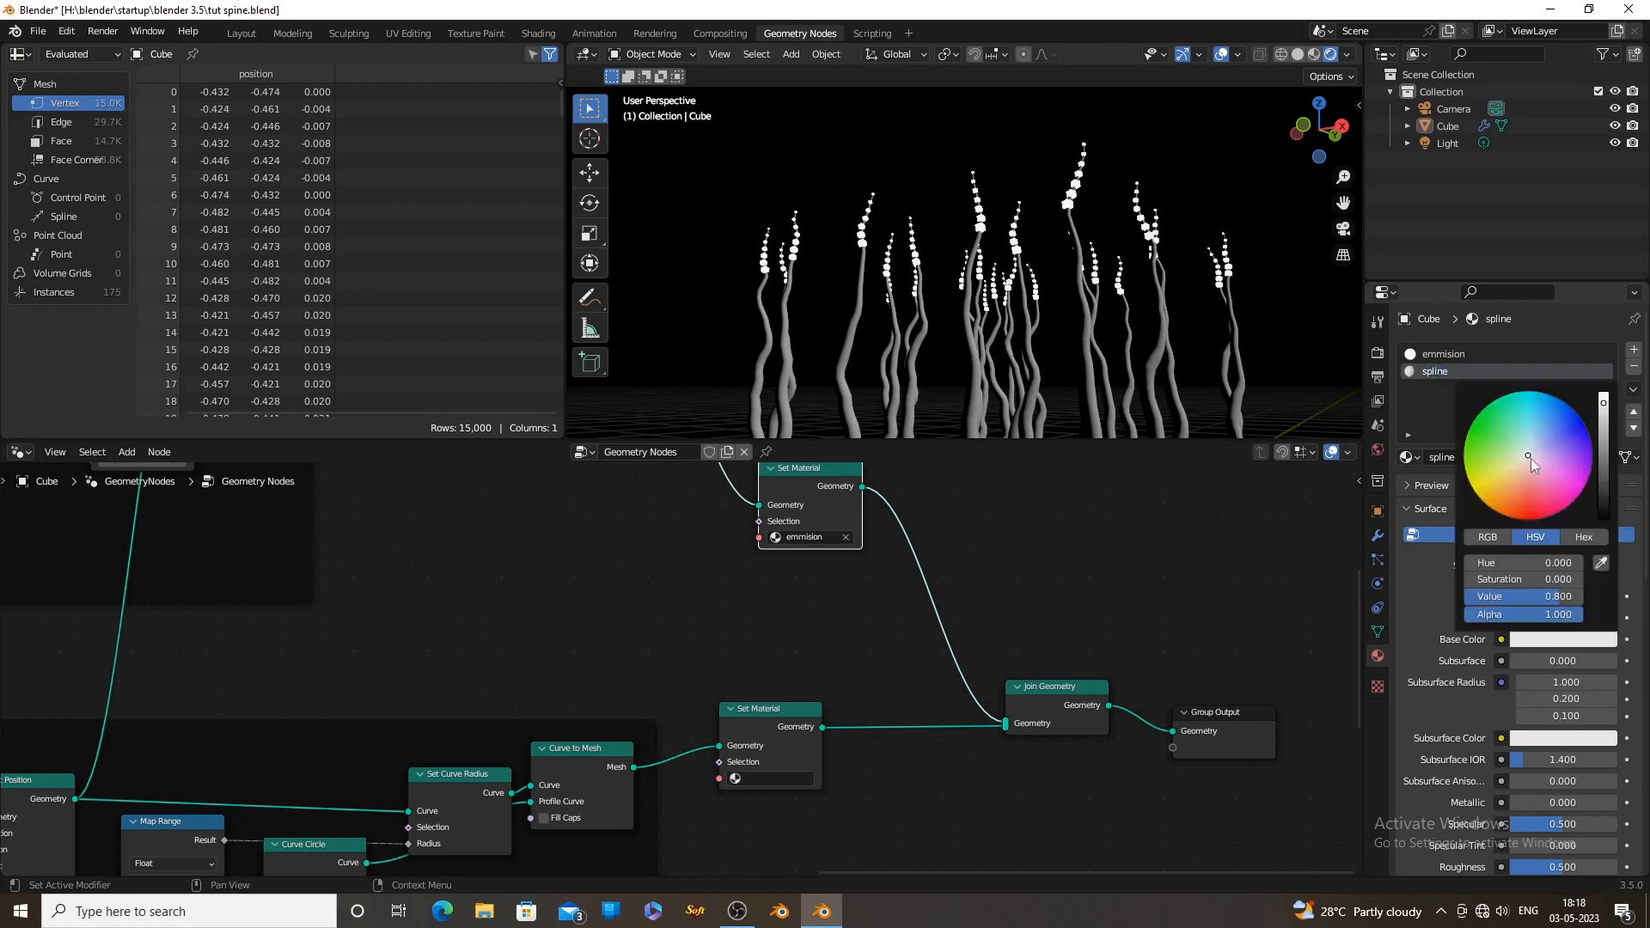
drag(1530, 457, 1524, 483)
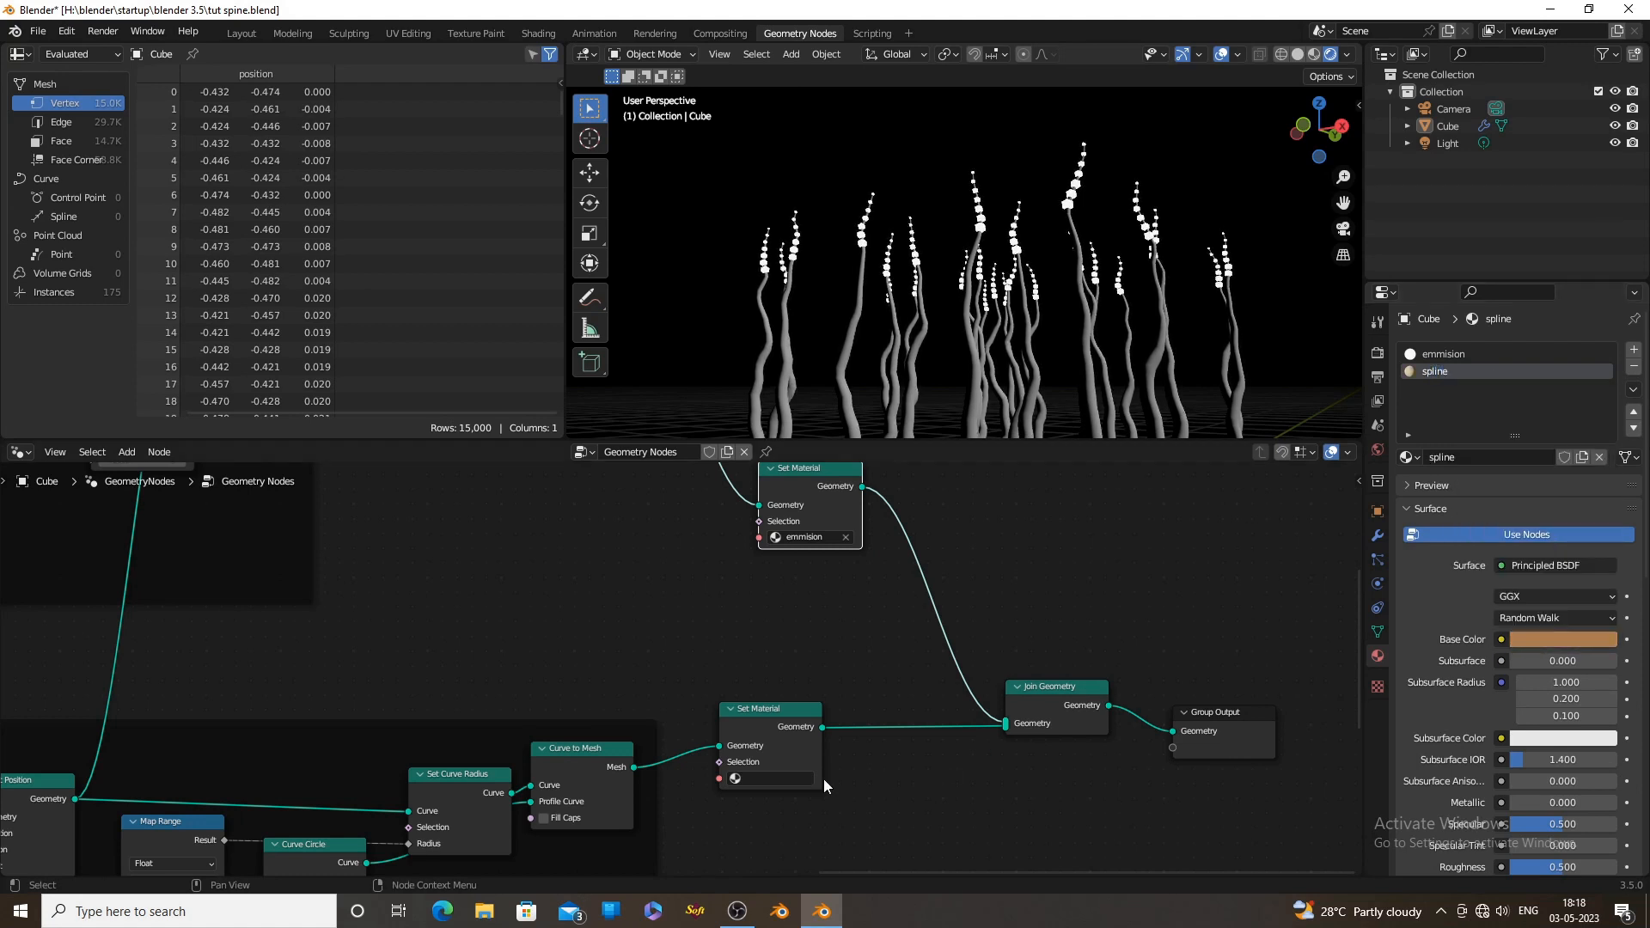
click(816, 778)
click(765, 640)
click(1563, 639)
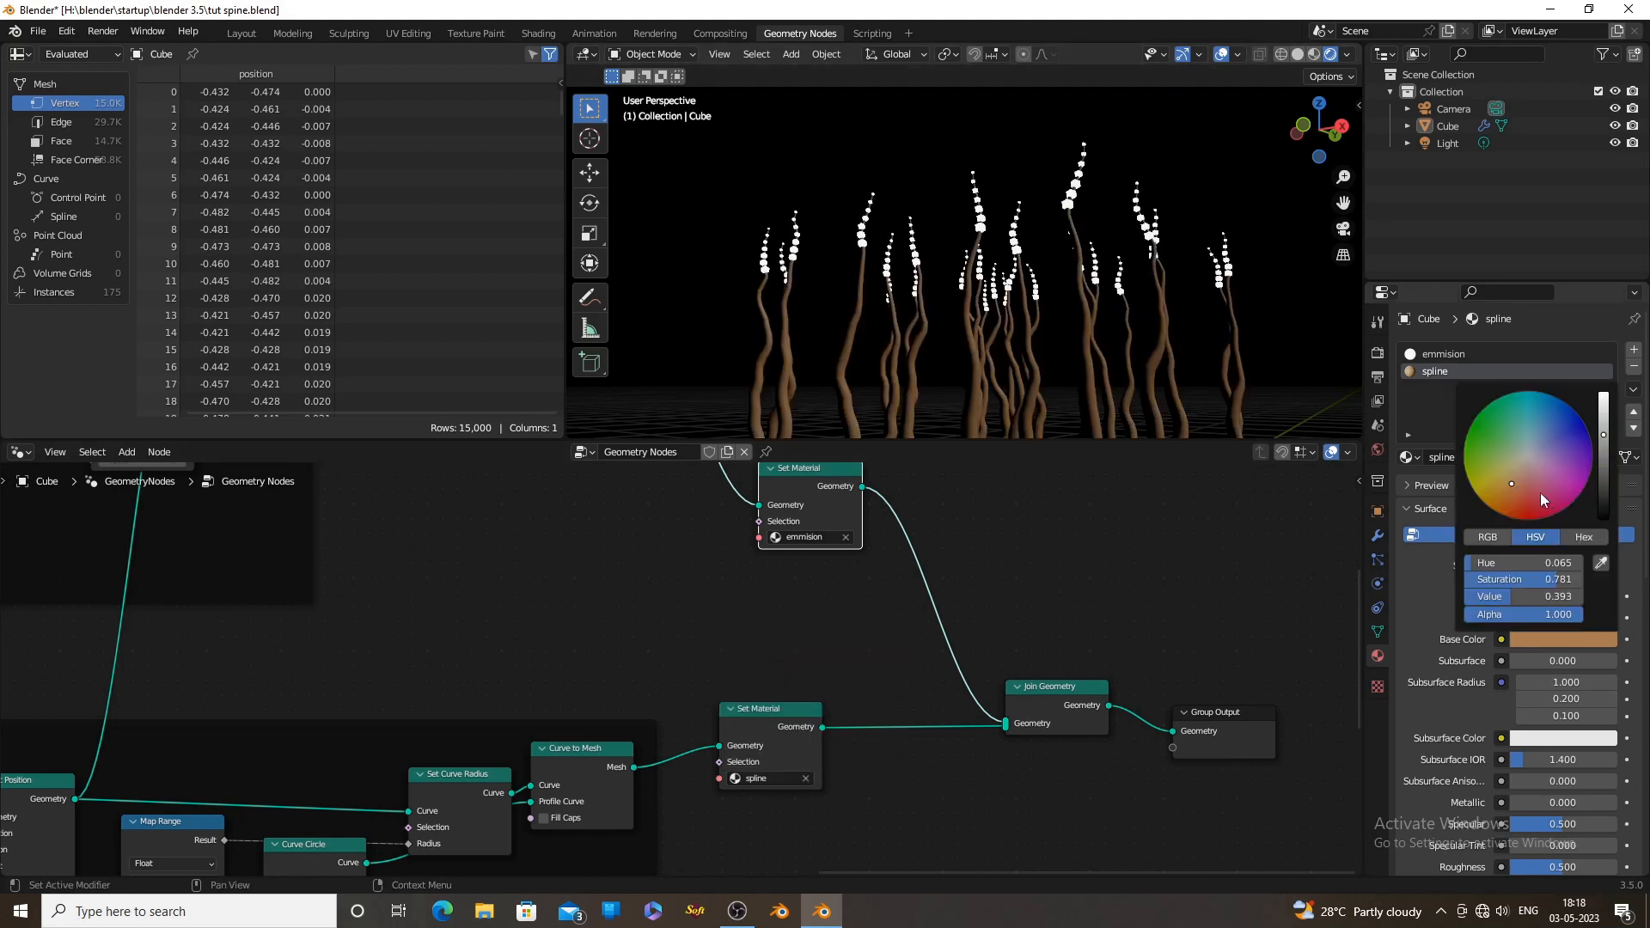
drag(1540, 492, 1526, 458)
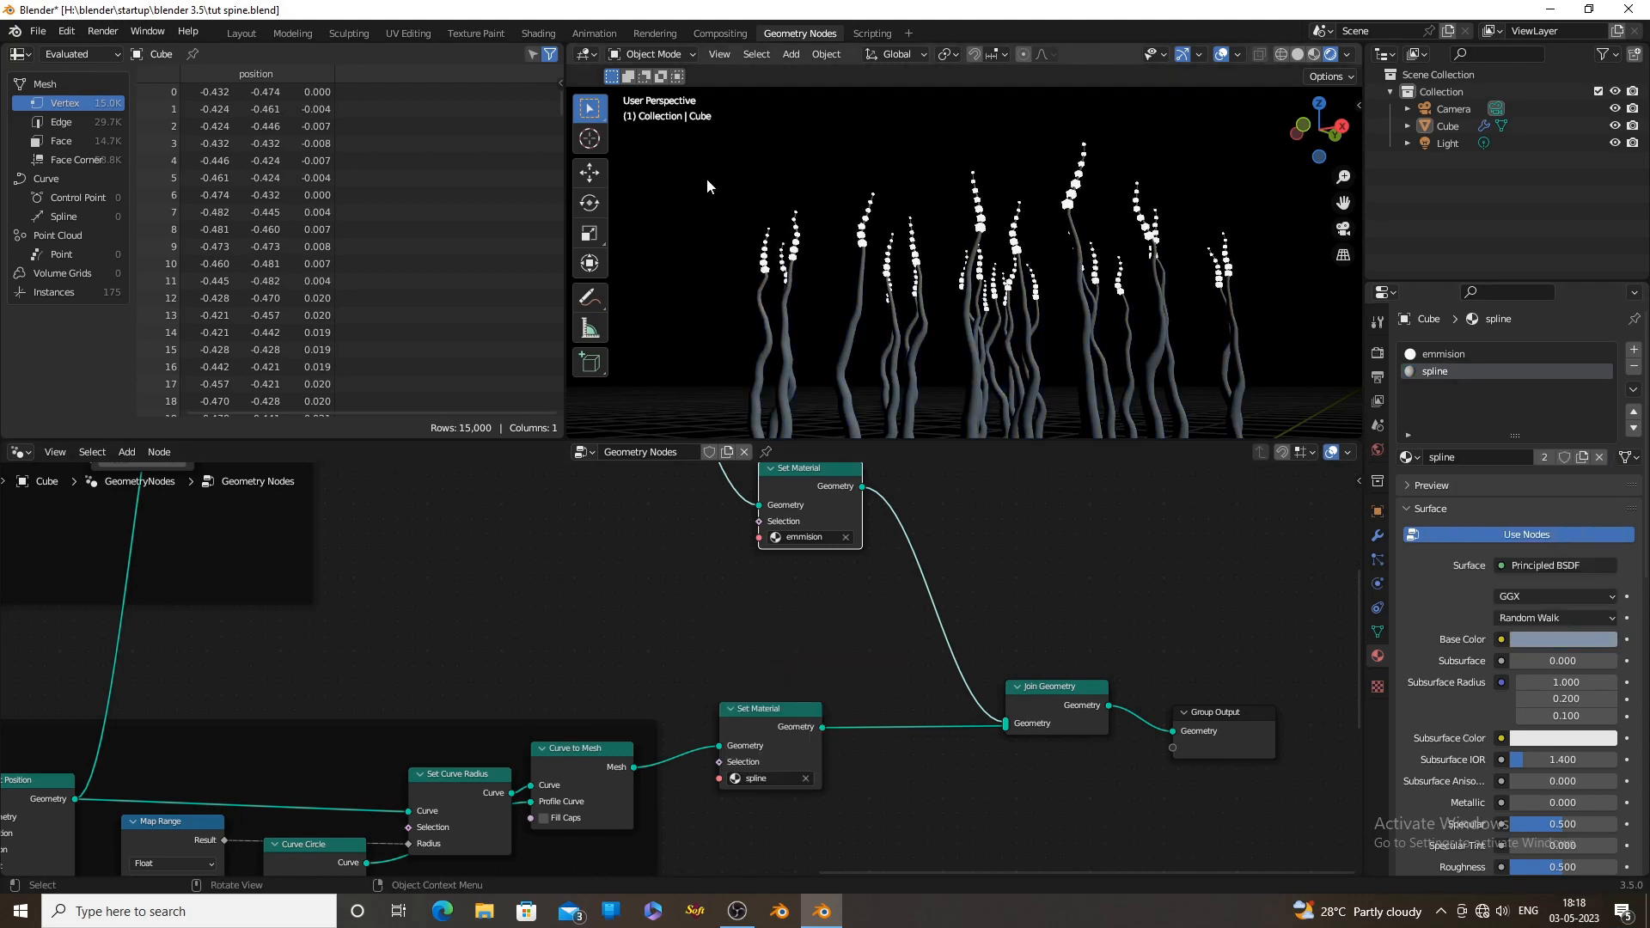
Add a Scene Time node with Seconds connected to the 4D Noise Texture's W input, and play the animation
scroll(708, 601, down, 2)
middle_drag(708, 600, 809, 573)
drag(722, 667, 394, 771)
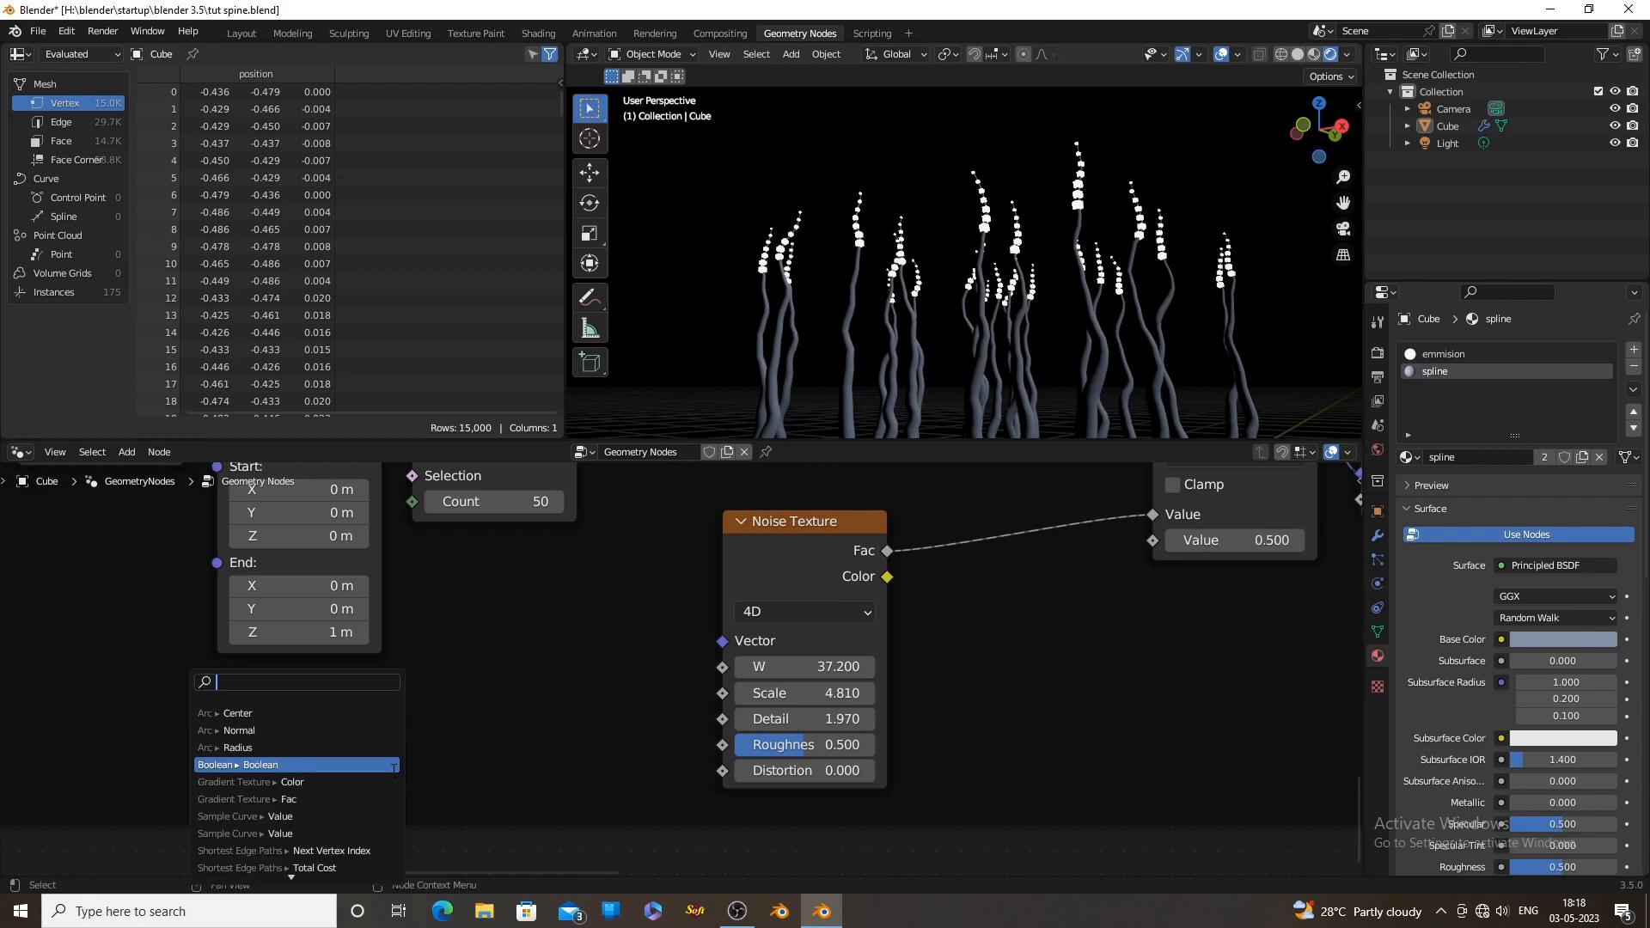
text(sce)
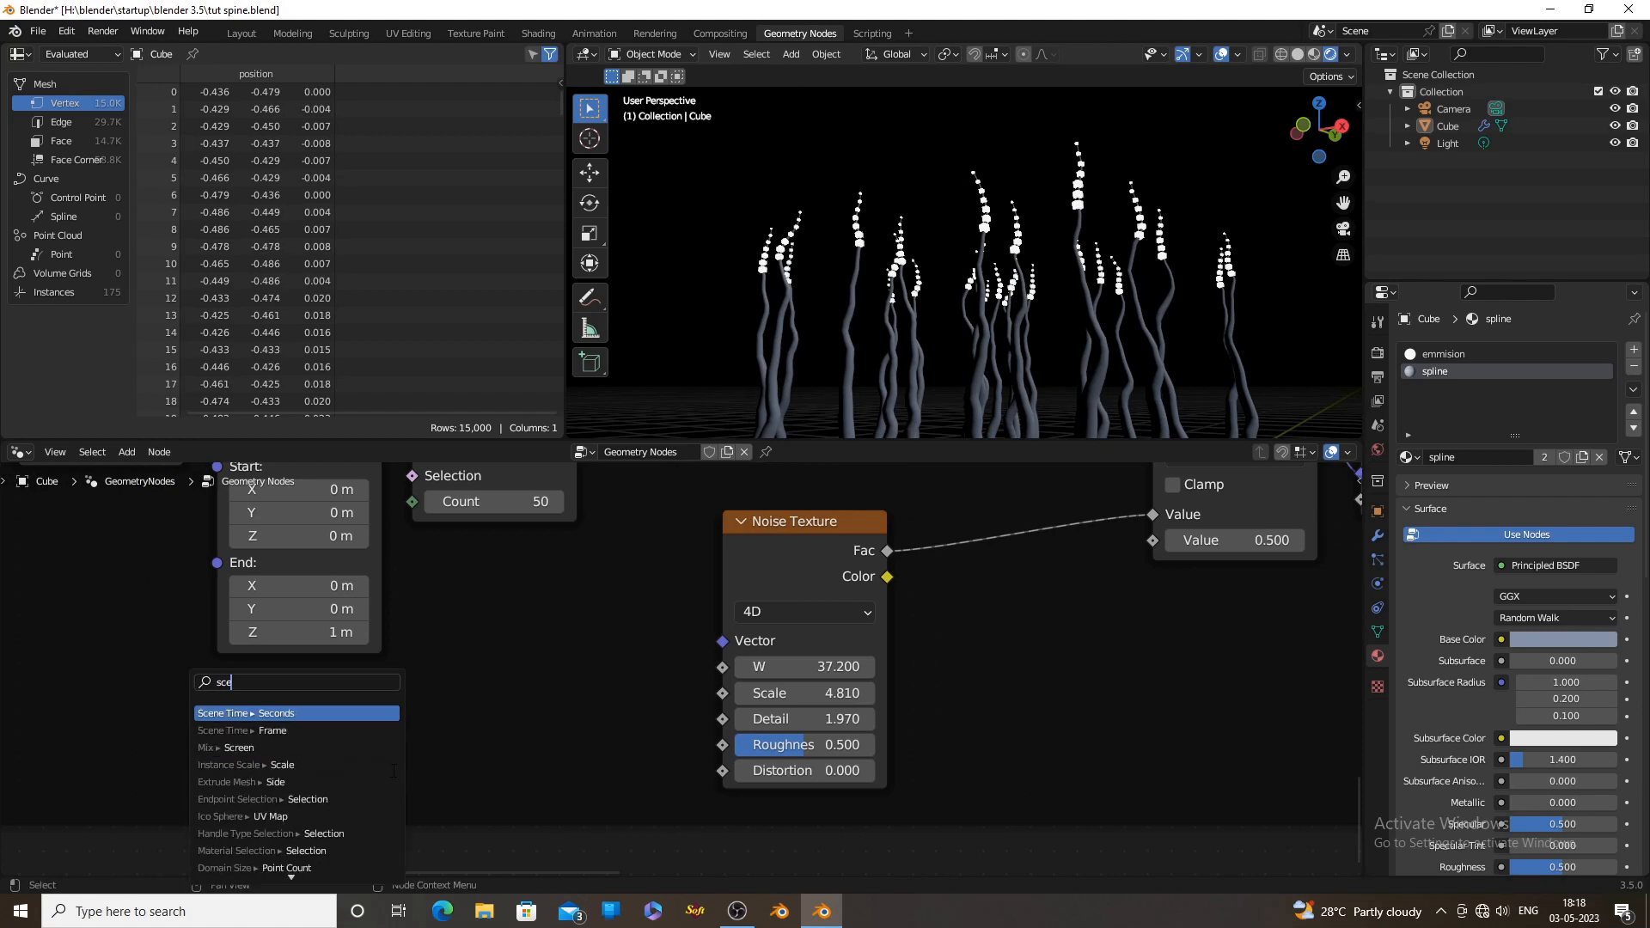
click(277, 714)
click(466, 663)
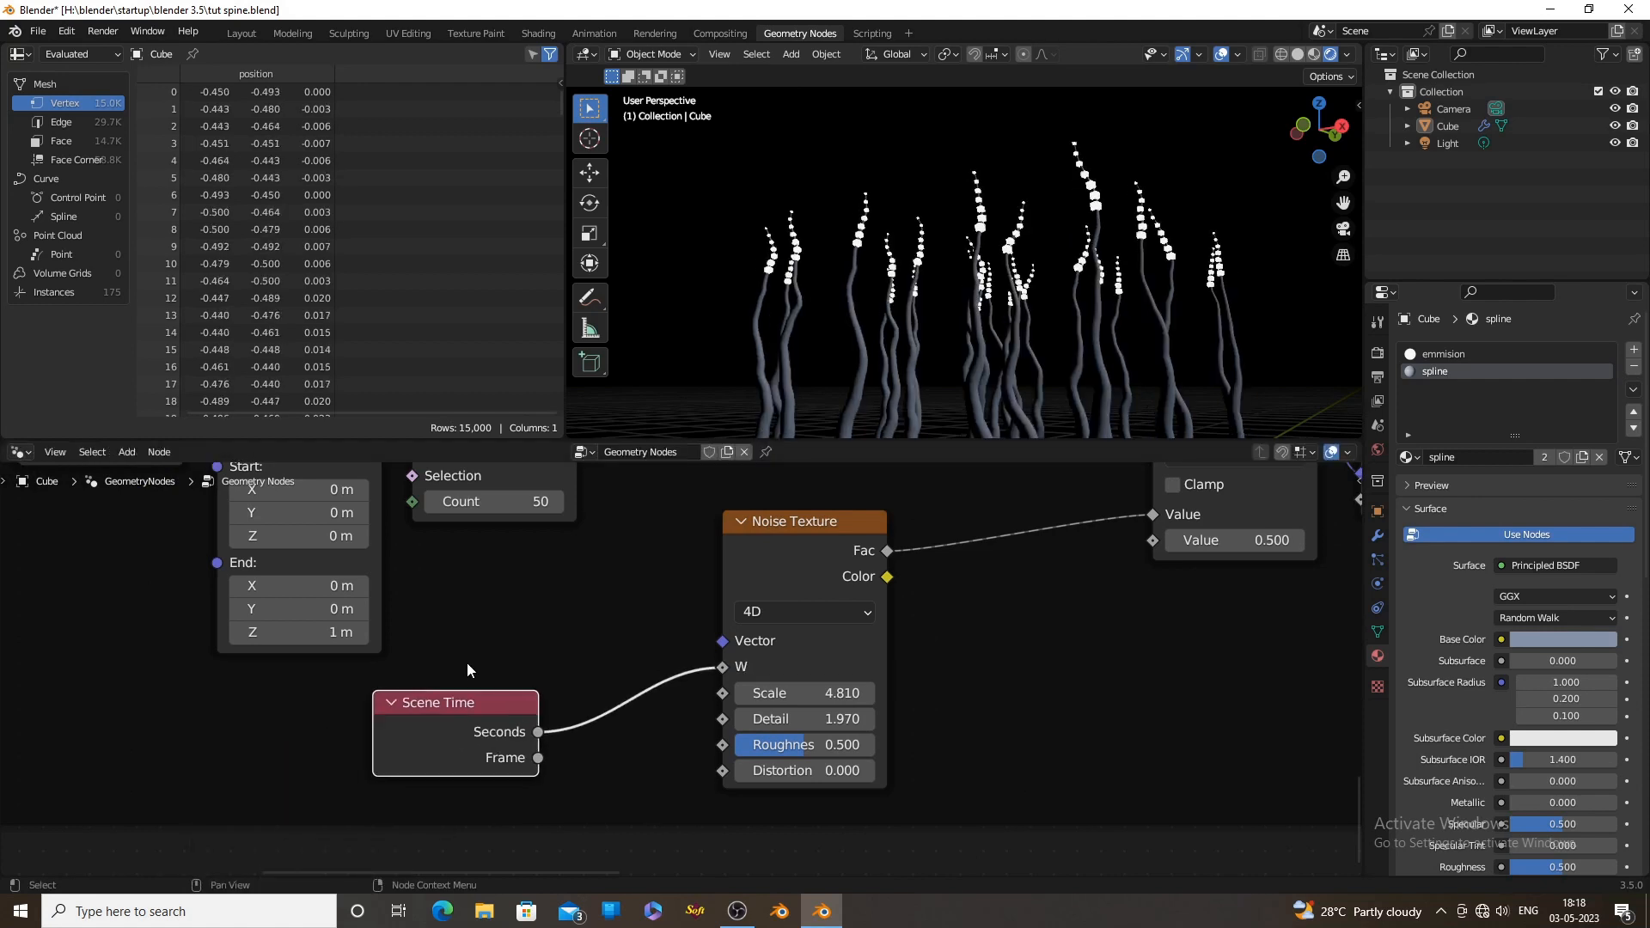
scroll(584, 728, up, 1)
key(space)
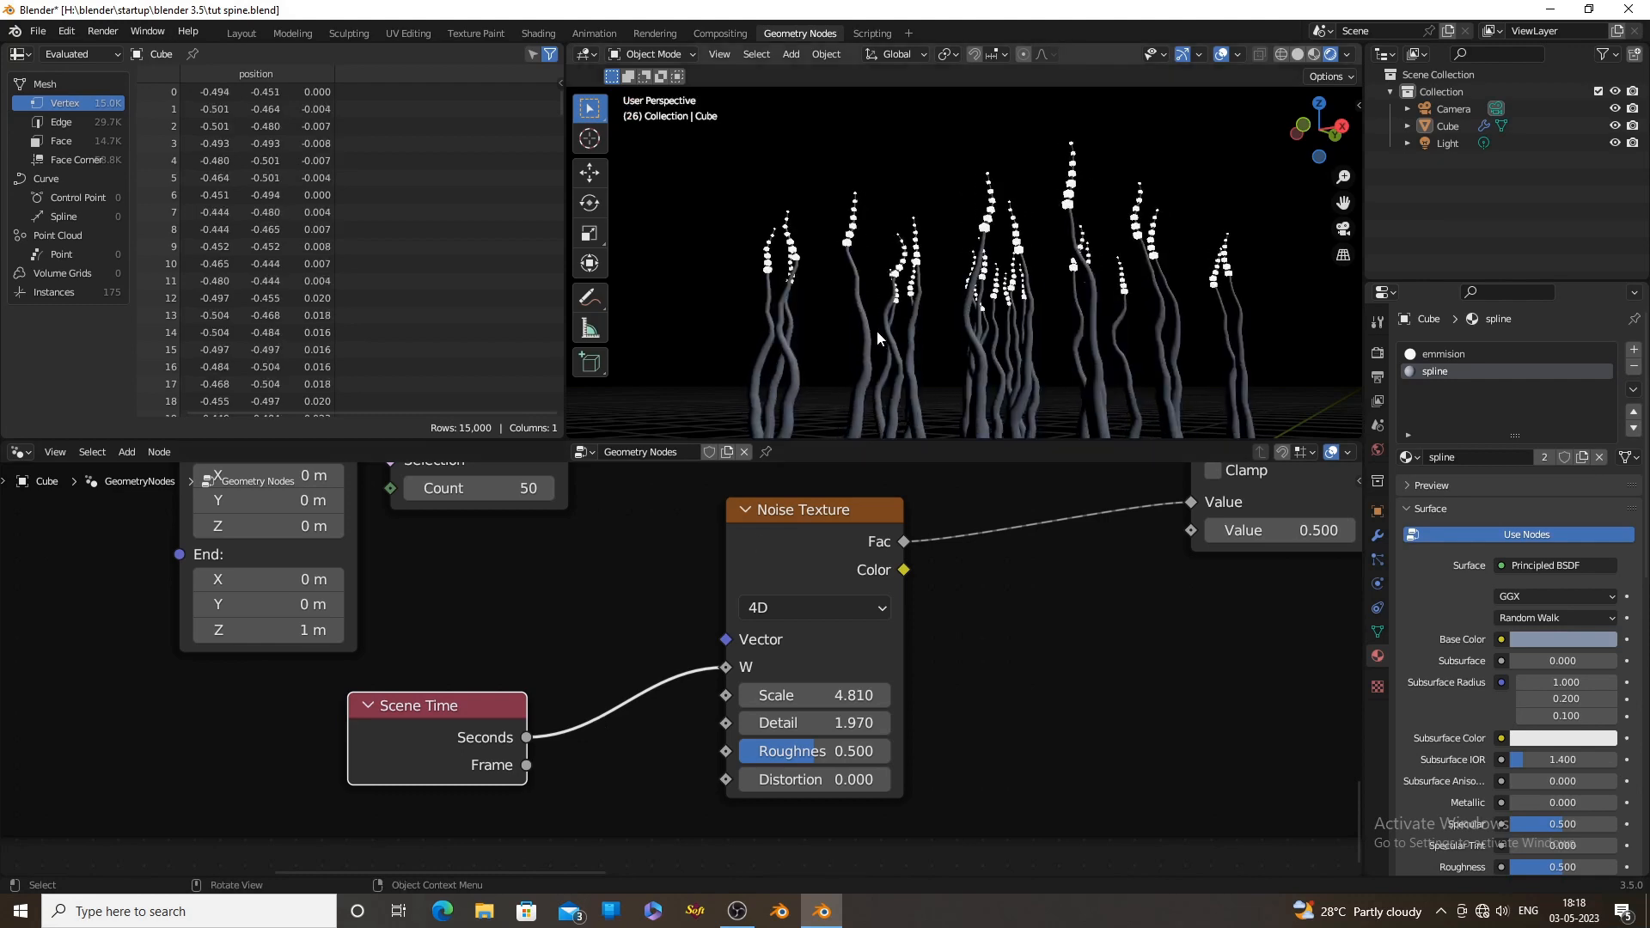
Make room before the 4D Noise Texture and insert a Math node on the link from Scene Time's Seconds to W
drag(740, 619, 916, 613)
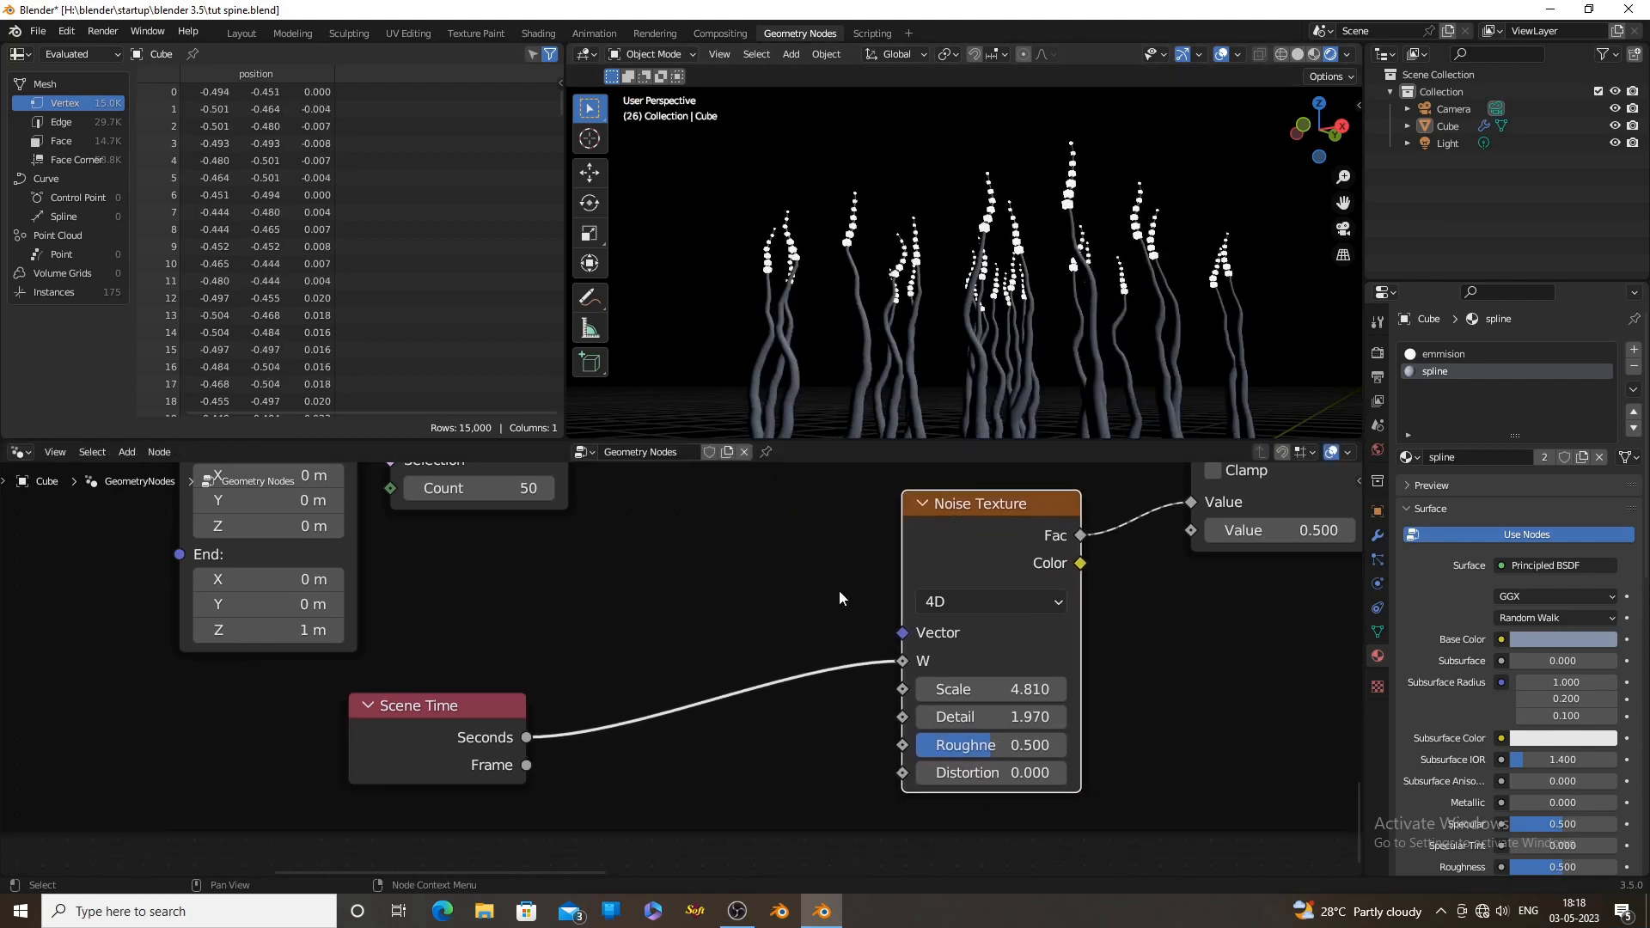
key(shift+a)
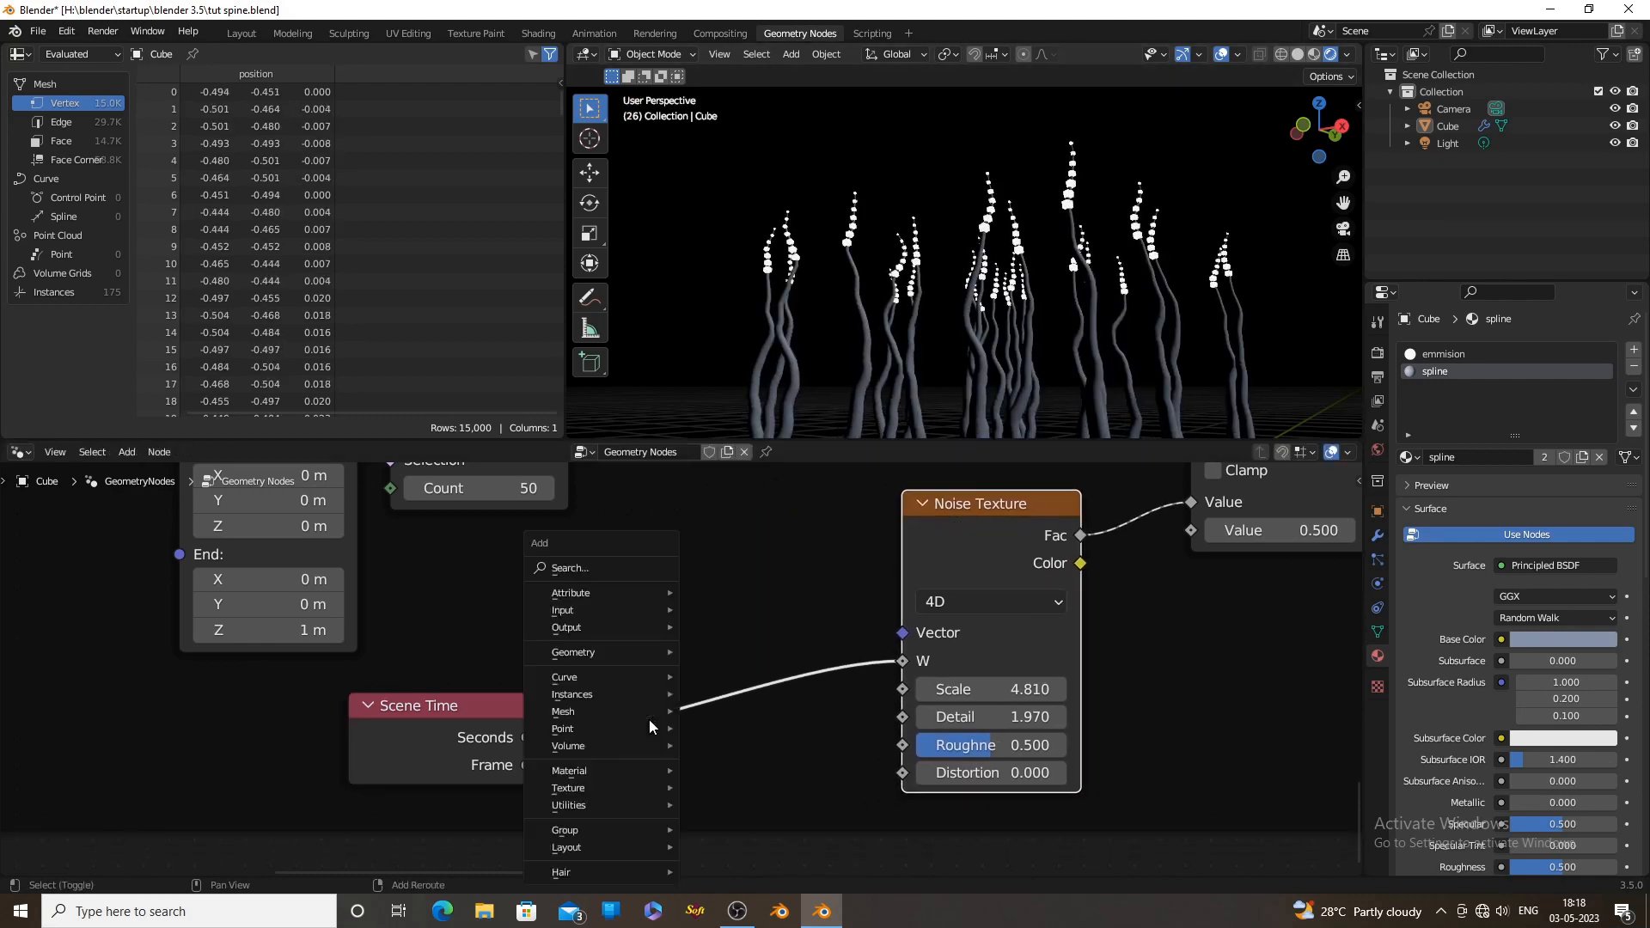
click(610, 567)
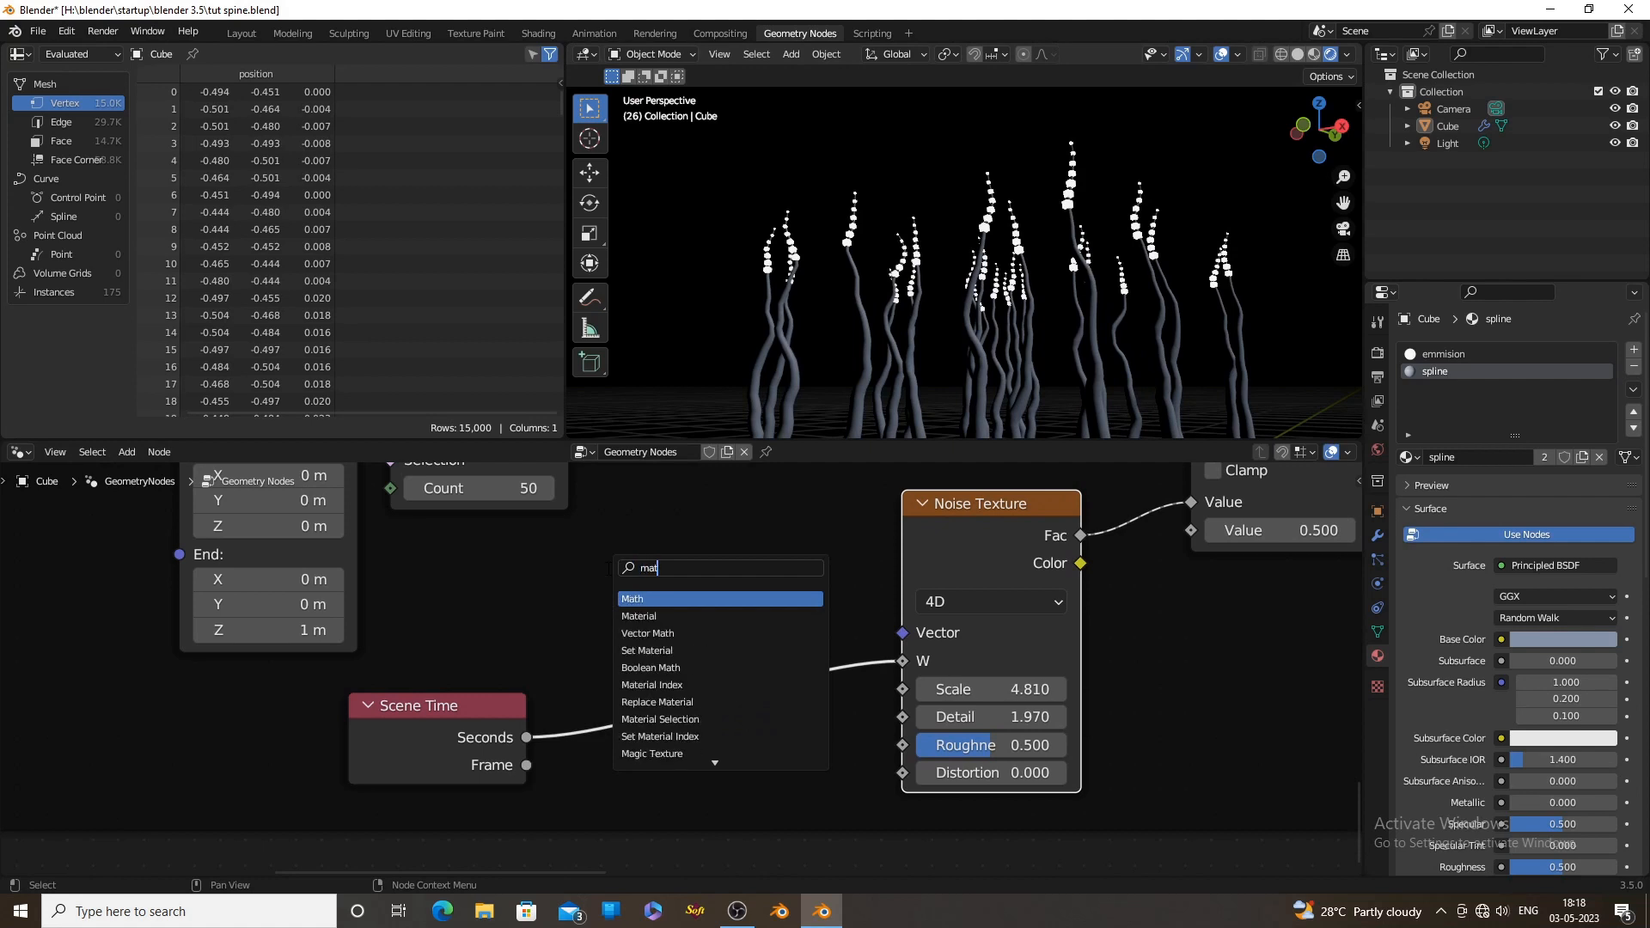
text(mat)
click(633, 599)
middle_drag(730, 683, 782, 586)
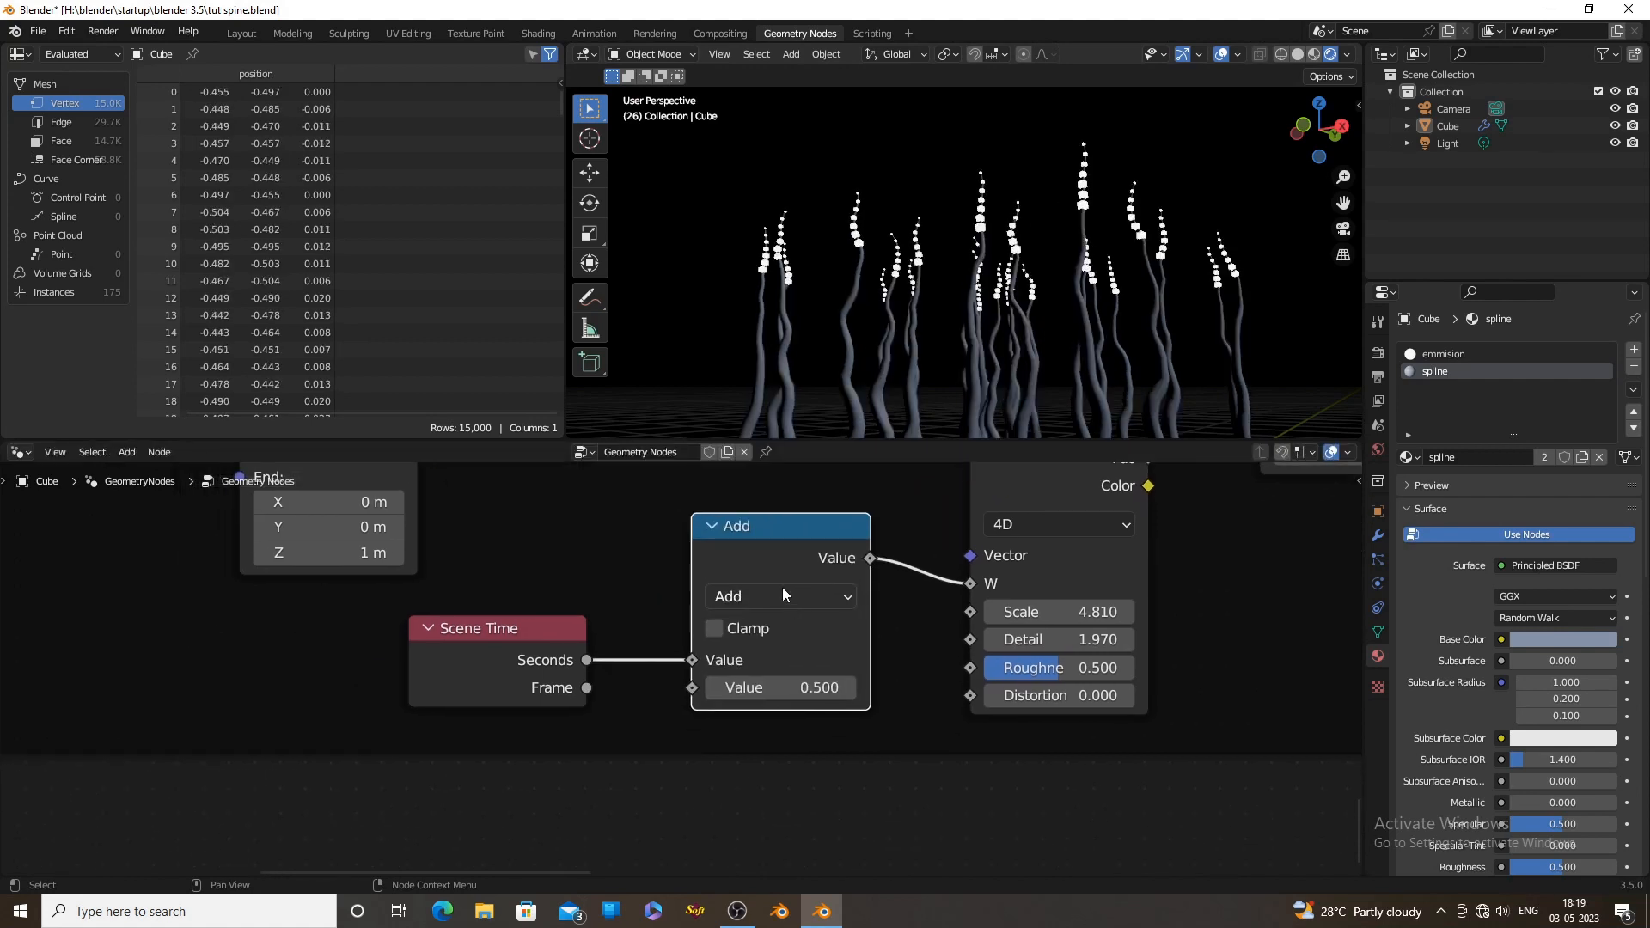
Set the Math node to Divide with a divisor of 100 and preview the slowed animation
click(782, 593)
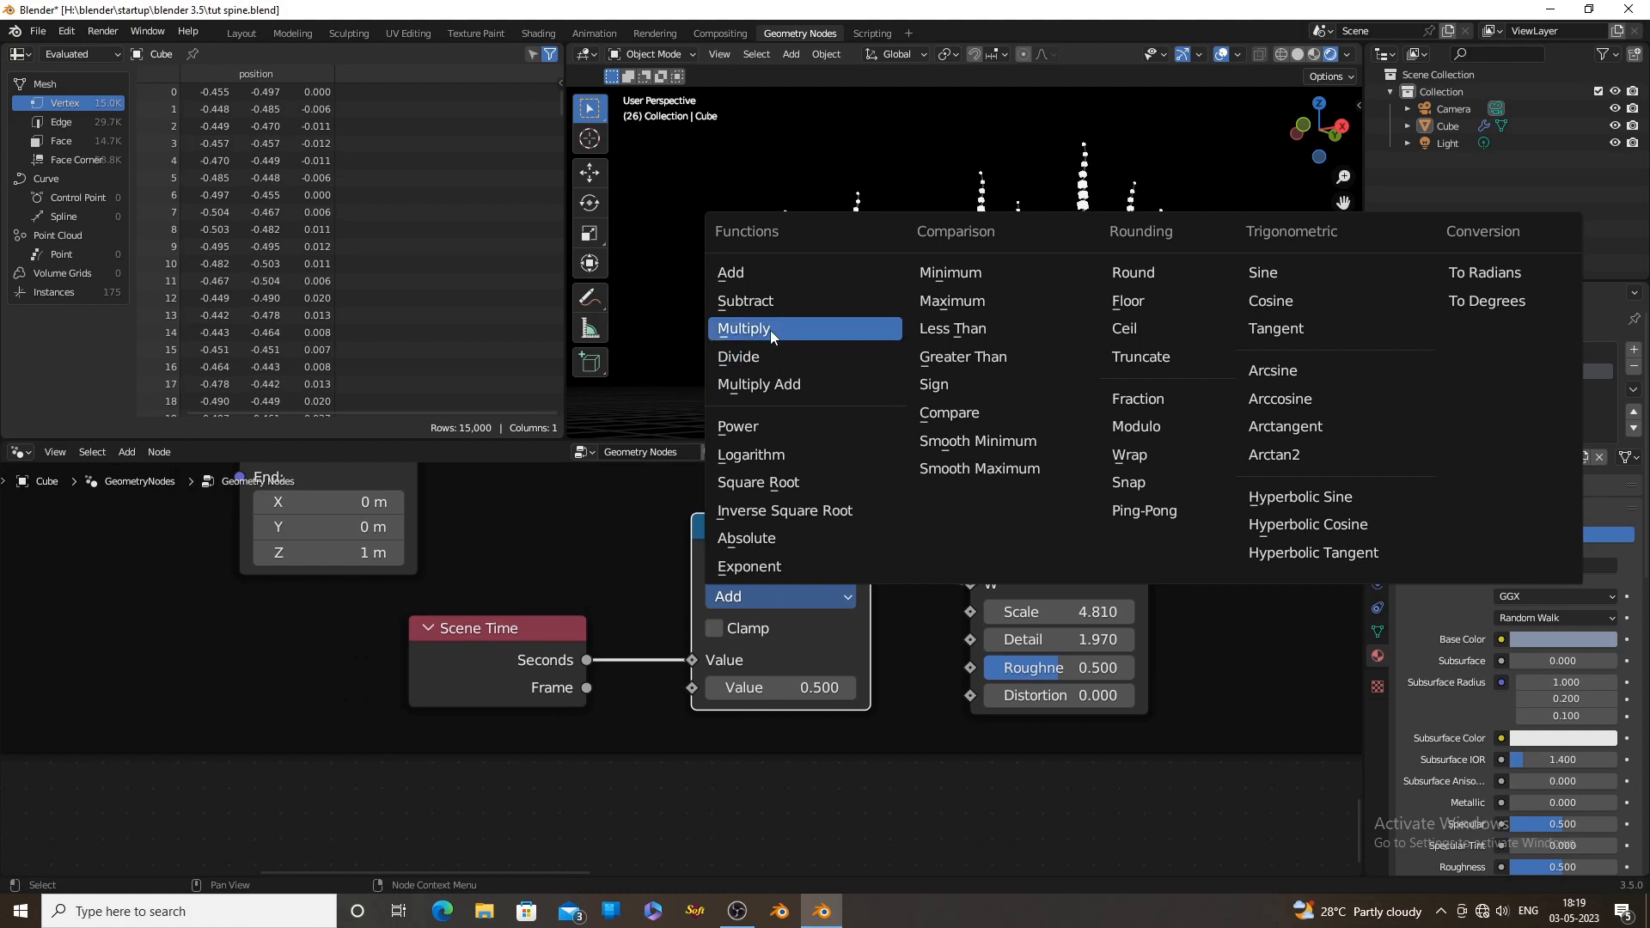
click(765, 361)
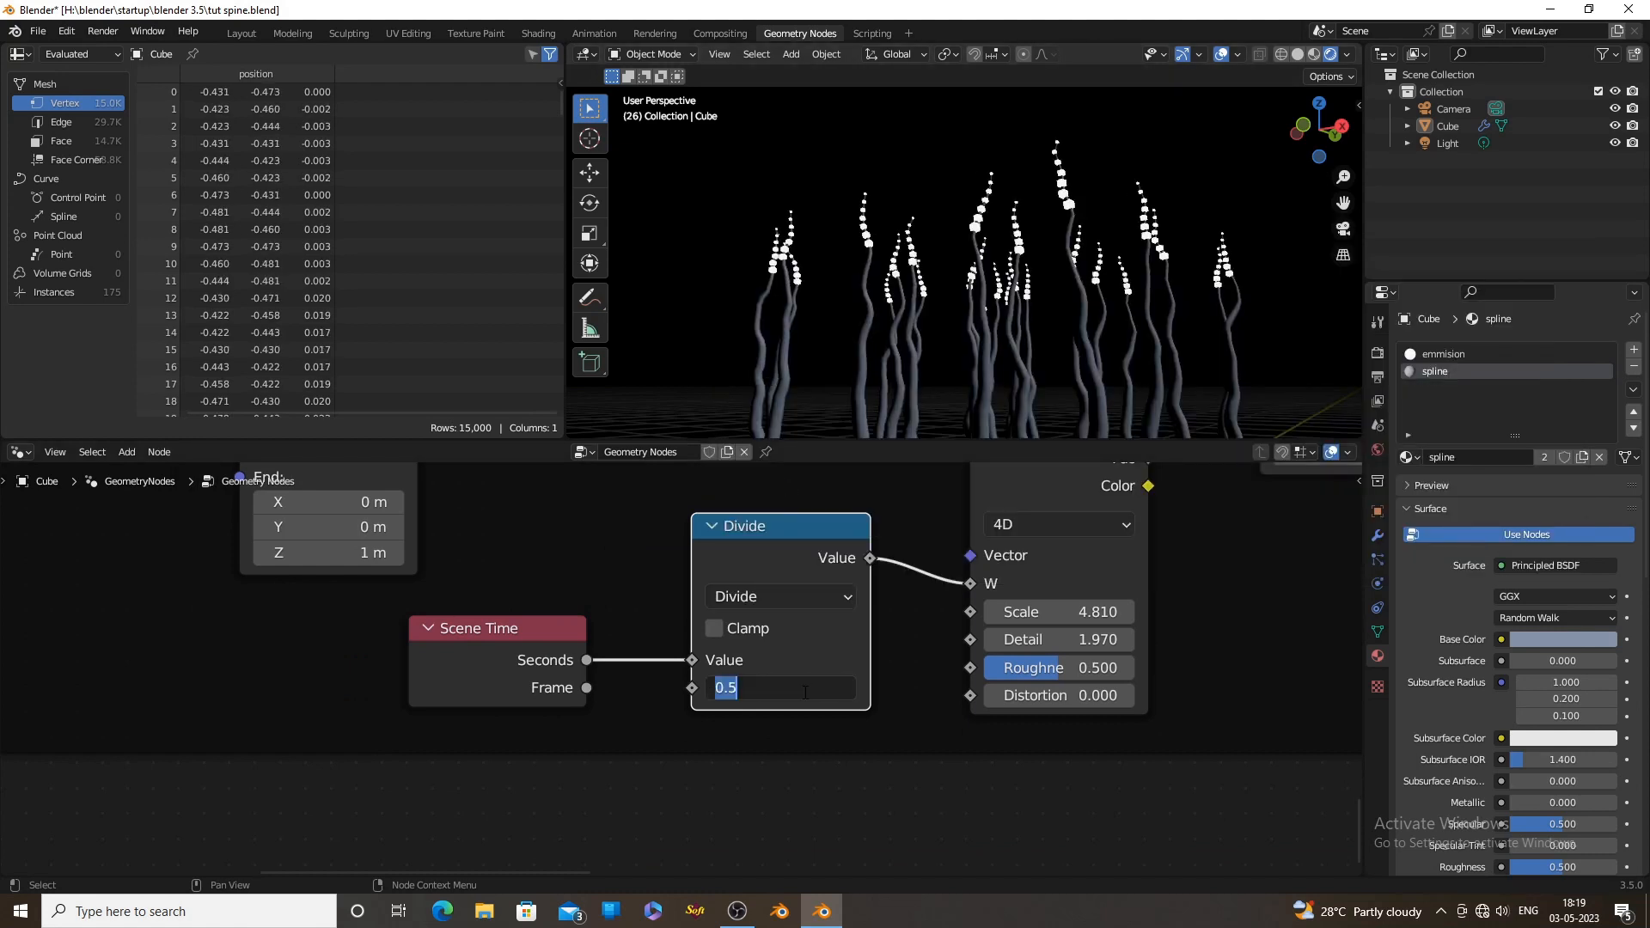
click(804, 692)
text(100)
key(Return)
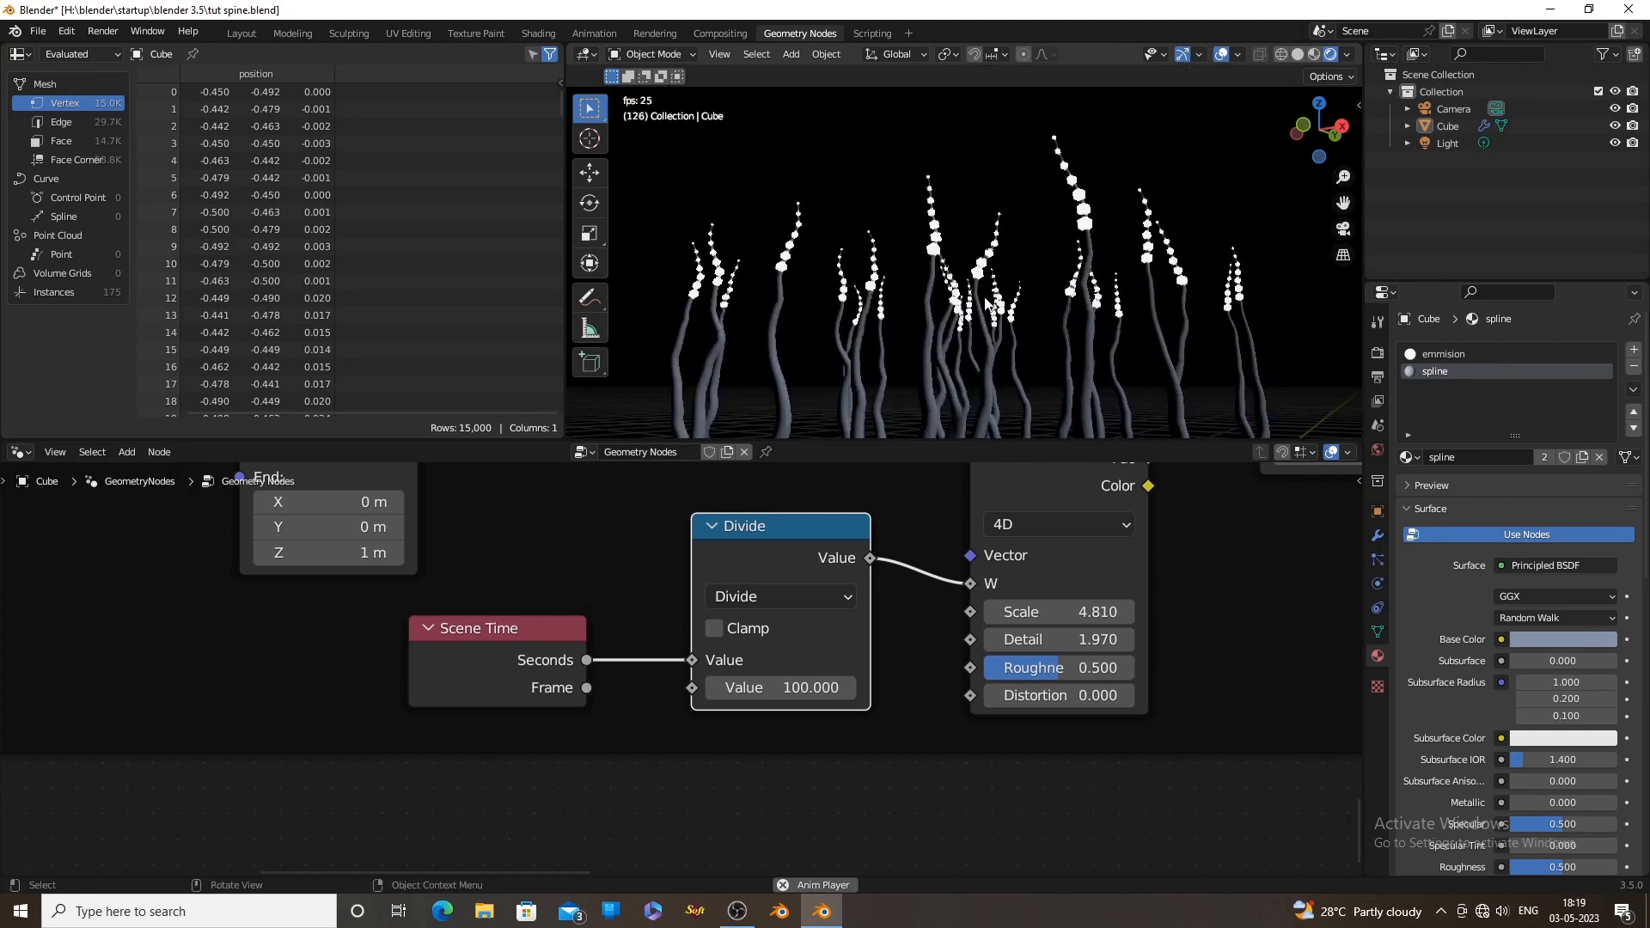
key(space)
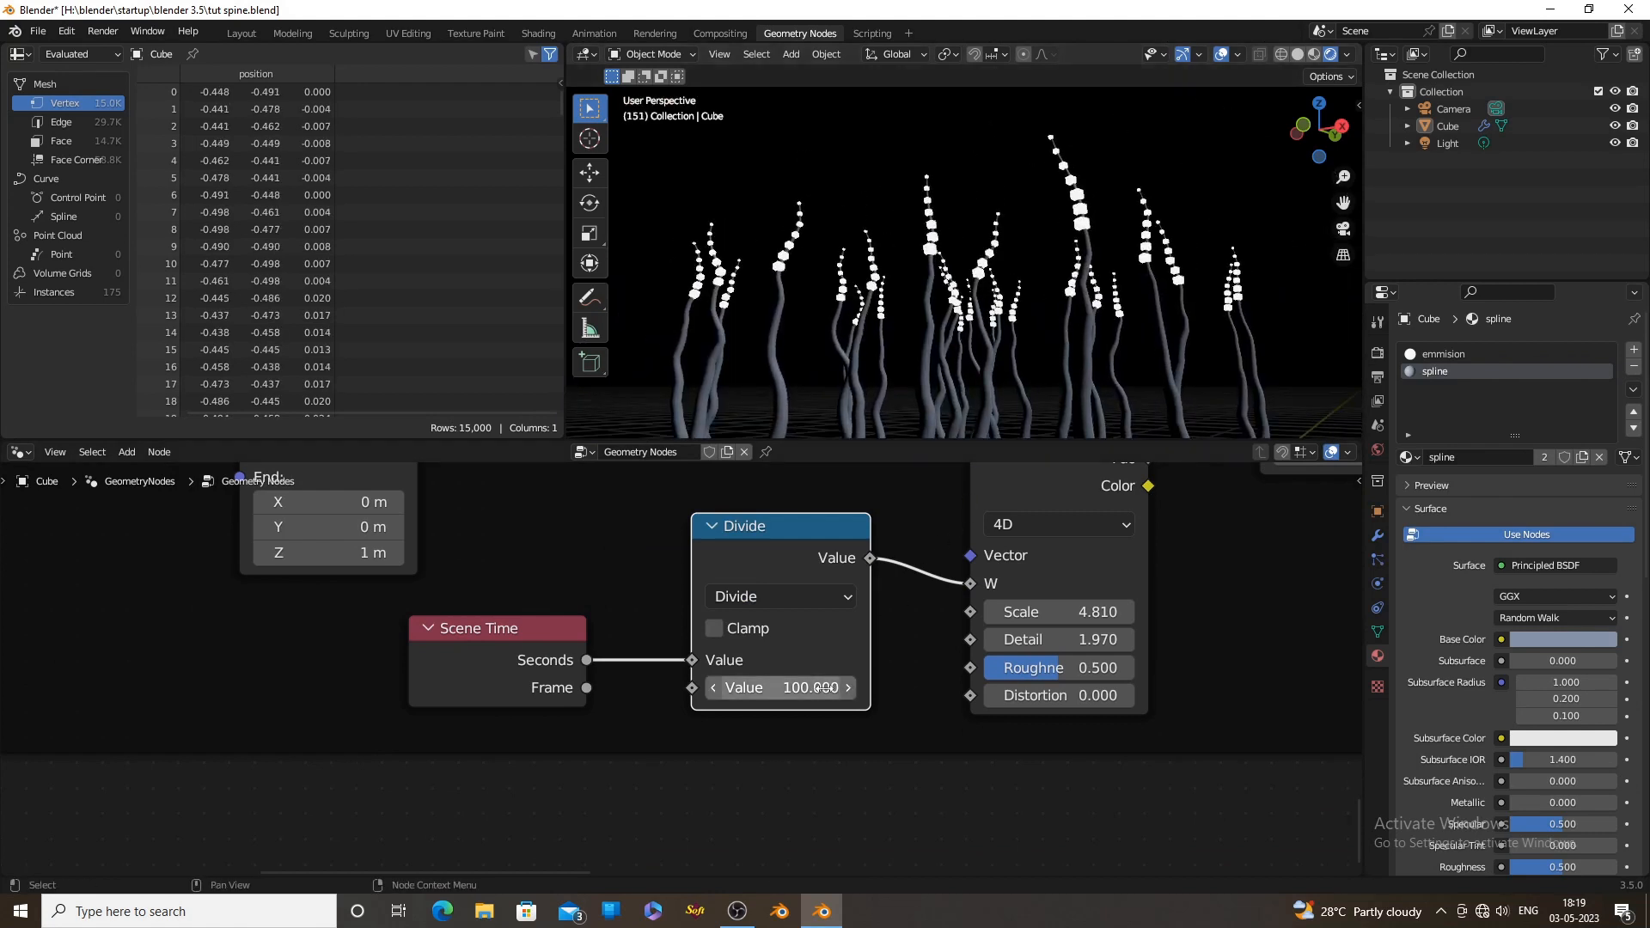
Try a divisor of 50 in the Divide node, settle on 20, and play the animation to check the speed
key(Return)
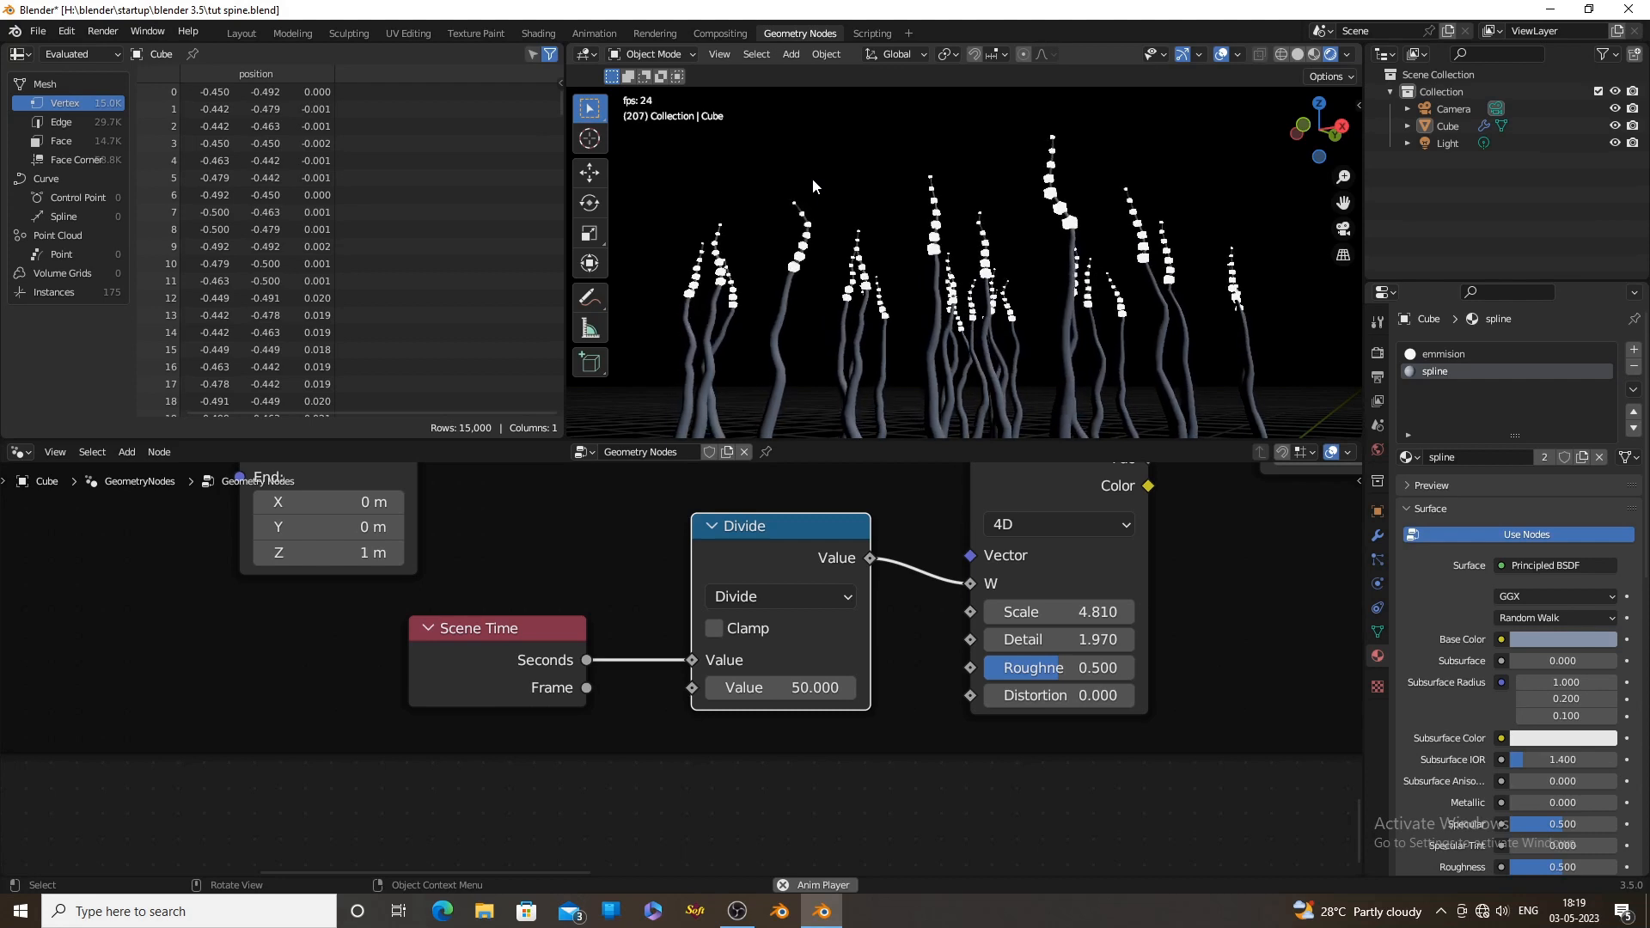
key(space)
key(Return)
key(space)
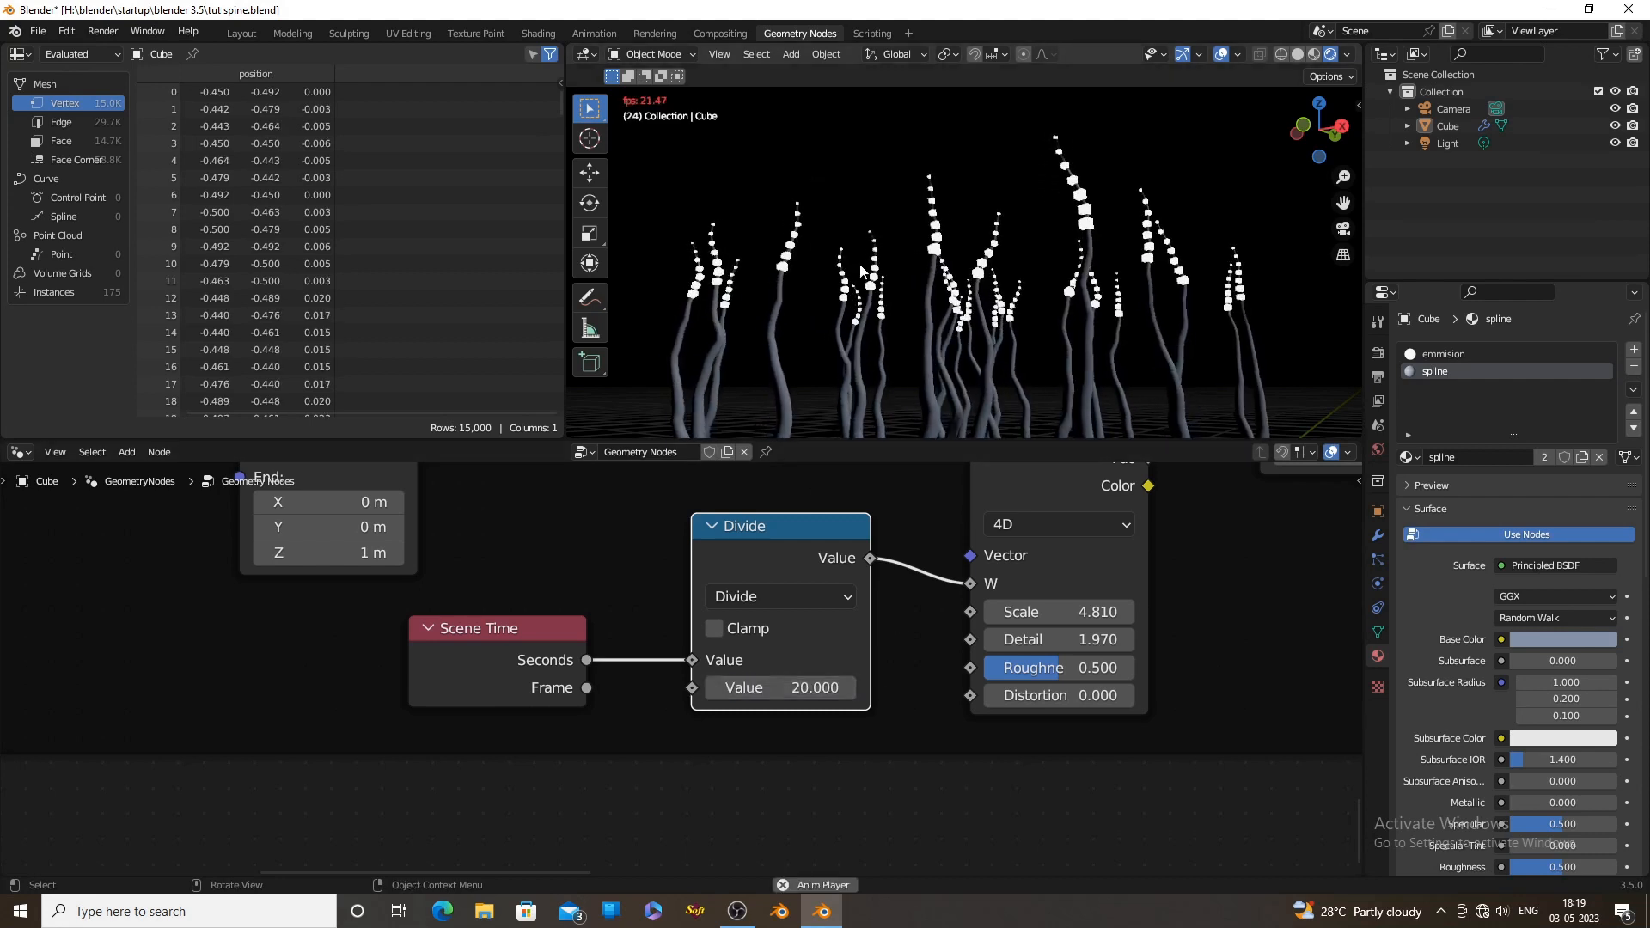